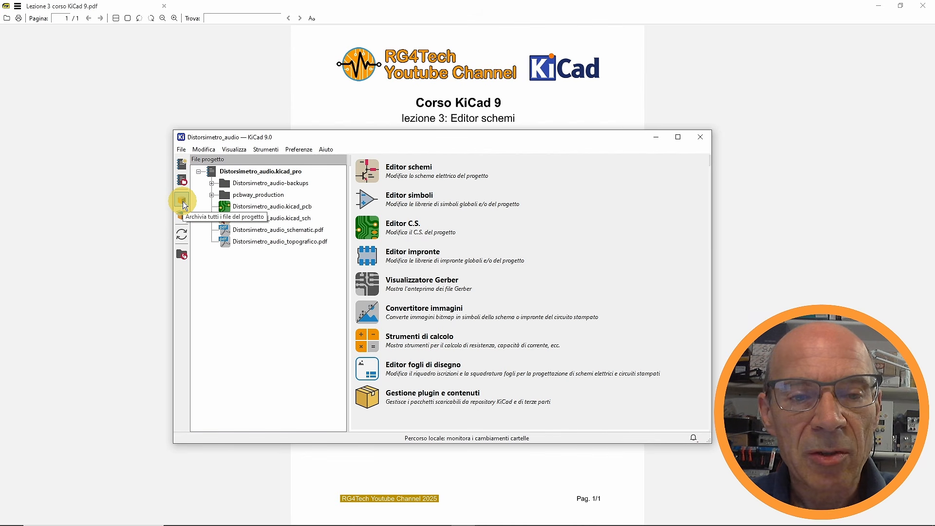
{"action": "left_click", "coordinate": [183, 237]}
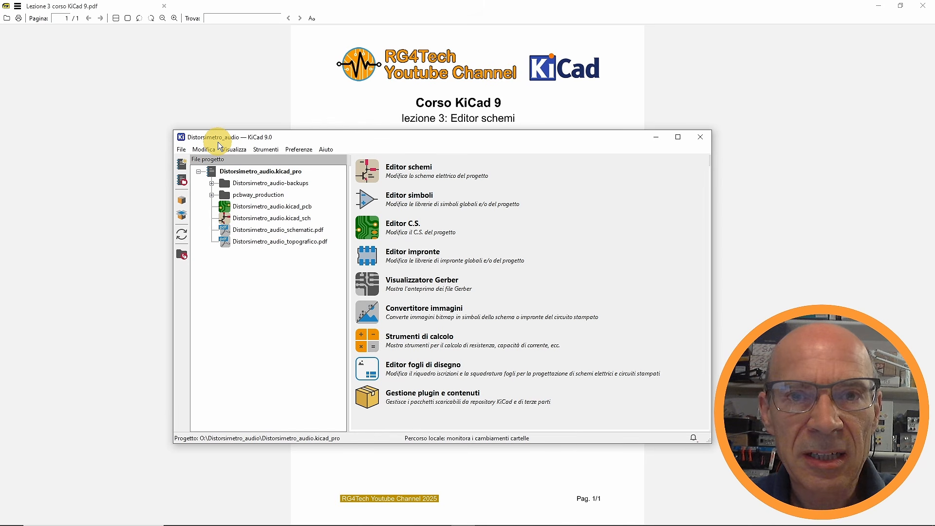
{"action": "left_click", "coordinate": [182, 151]}
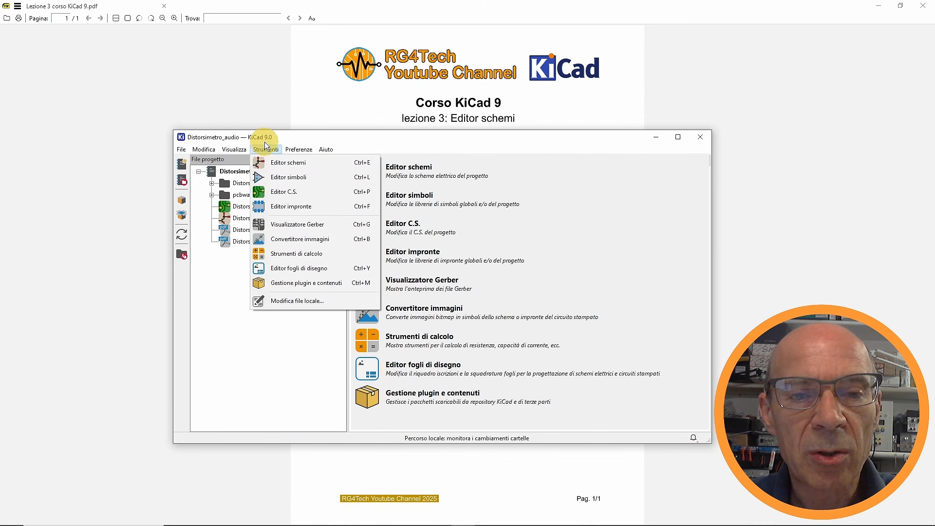
{"action": "left_click", "coordinate": [235, 150]}
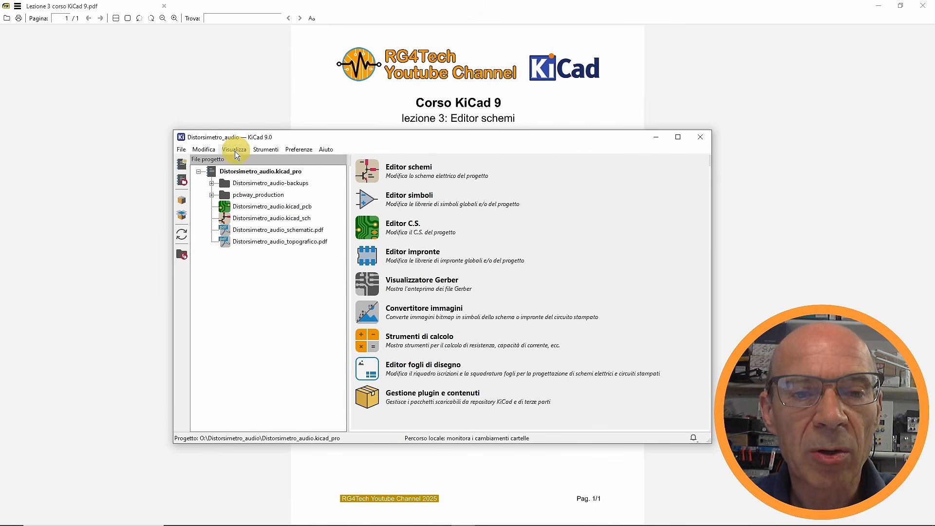
- Create a new project named Lezione3 on the O: drive, in its own new folder
{"action": "left_click", "coordinate": [181, 166]}
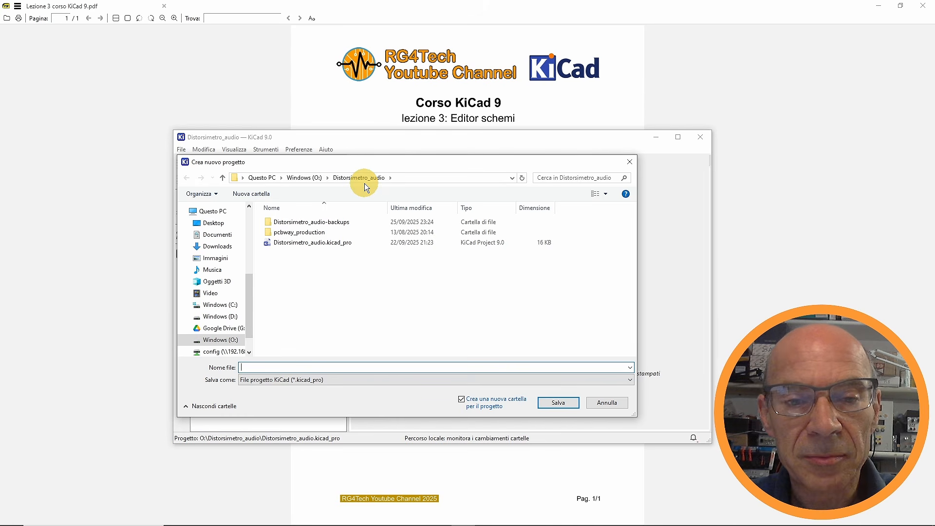
{"action": "left_click", "coordinate": [302, 177]}
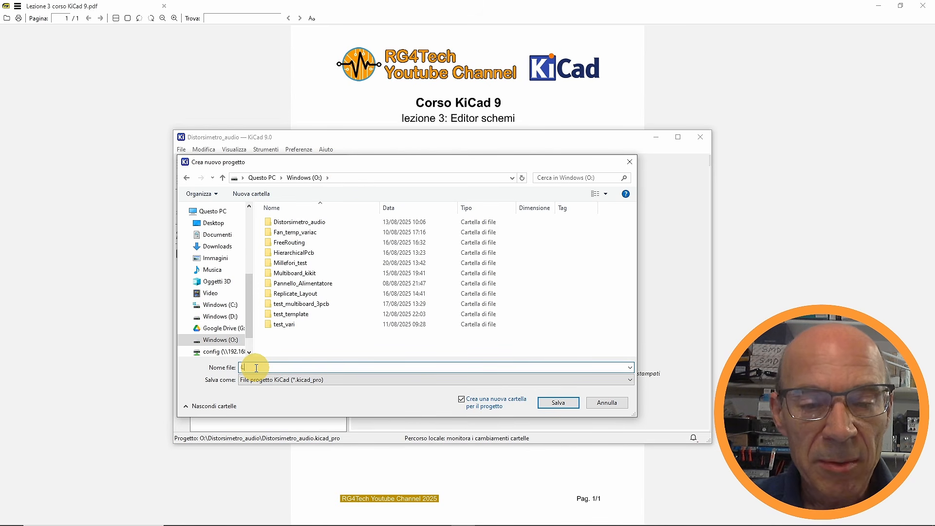
{"action": "type", "text": "ezione3"}
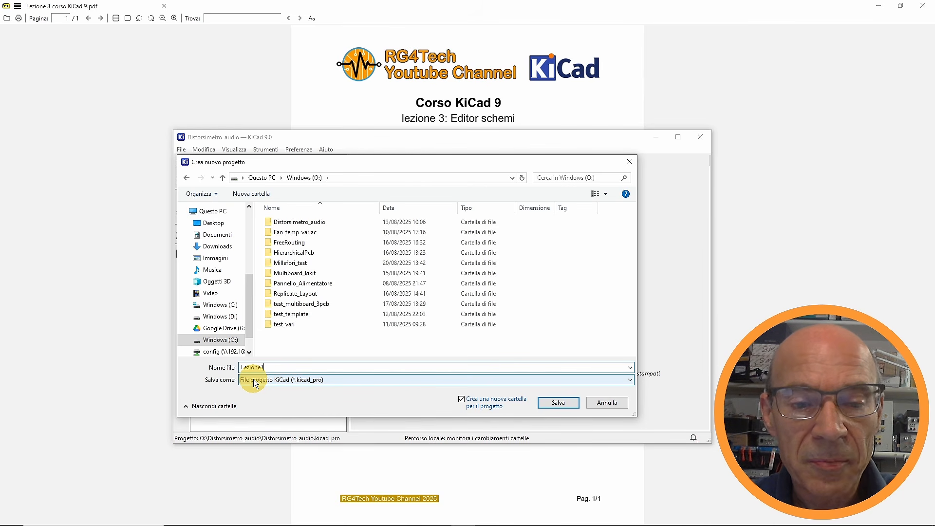
{"action": "left_click", "coordinate": [553, 402]}
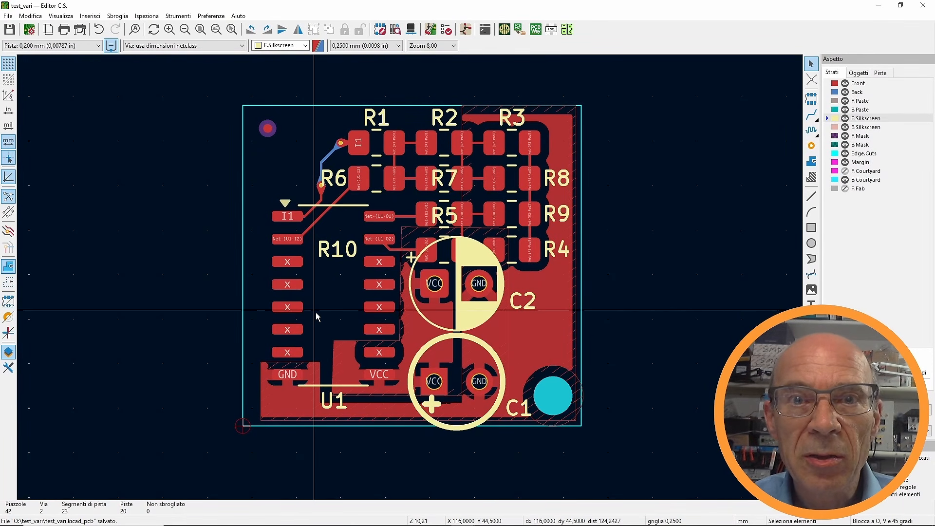
- Send the test_vari board to PCBWay and review the board specifications on the order page
{"action": "left_click", "coordinate": [536, 30]}
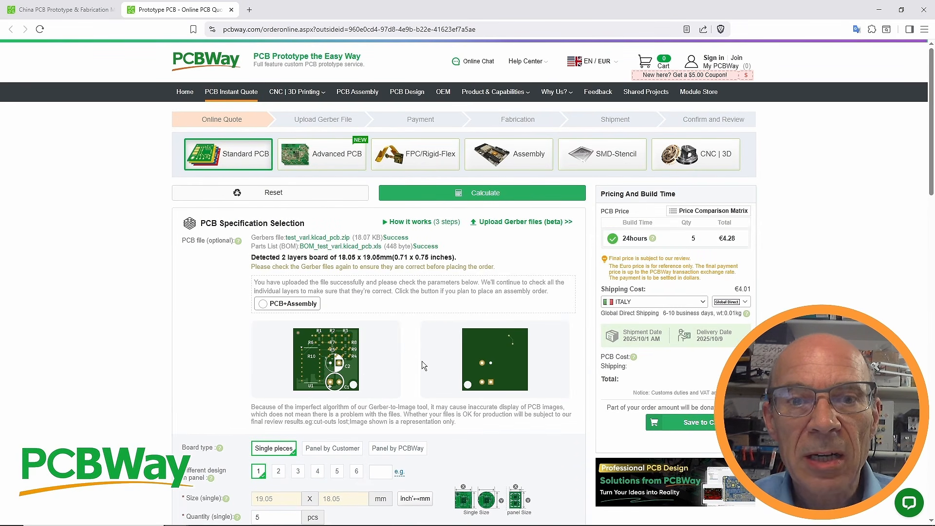
{"action": "scroll", "coordinate": [437, 343], "scroll_direction": "down", "scroll_amount": 4}
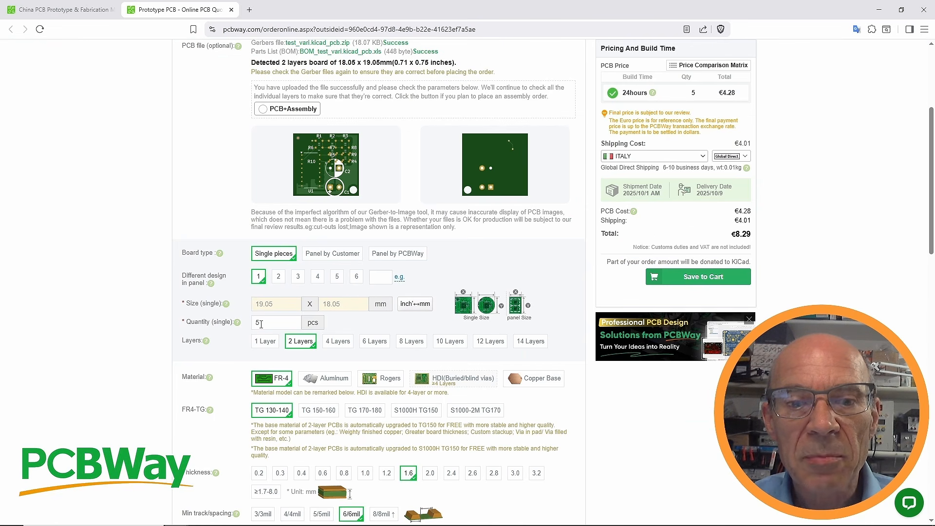
{"action": "scroll", "coordinate": [260, 324], "scroll_direction": "down", "scroll_amount": 4}
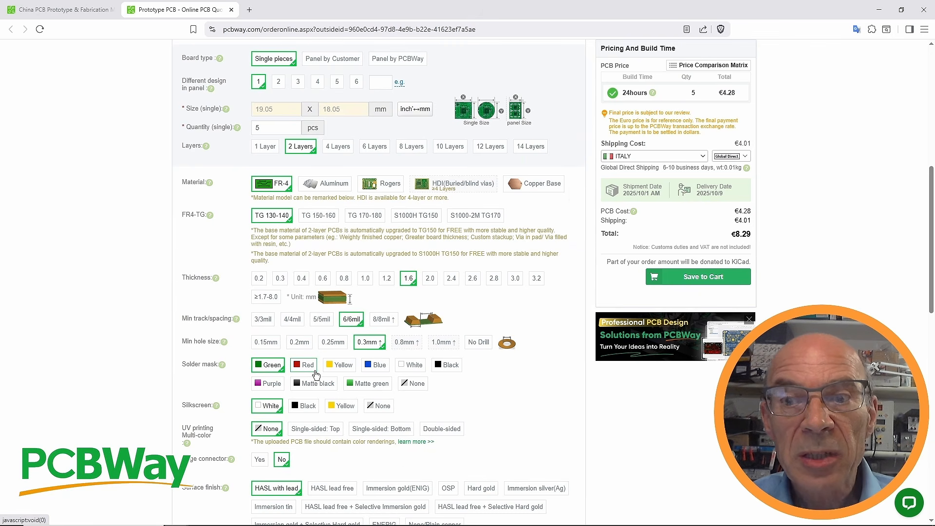
{"action": "scroll", "coordinate": [316, 374], "scroll_direction": "up", "scroll_amount": 4}
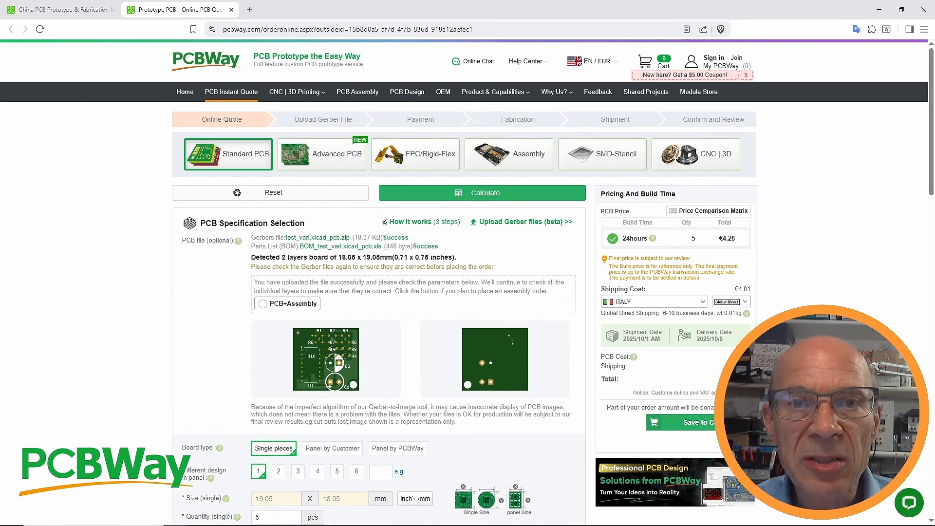
- Add the Assembly Service to the PCBWay order with a quantity of 5 boards
{"action": "scroll", "coordinate": [382, 225], "scroll_direction": "down", "scroll_amount": 1}
{"action": "scroll", "coordinate": [382, 225], "scroll_direction": "down", "scroll_amount": 15}
{"action": "left_click", "coordinate": [186, 251]}
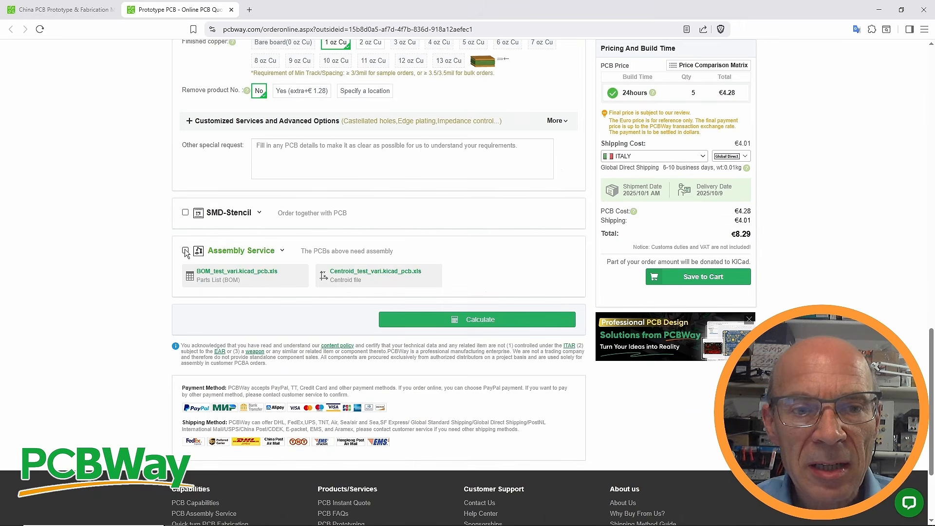
{"action": "type", "text": "5"}
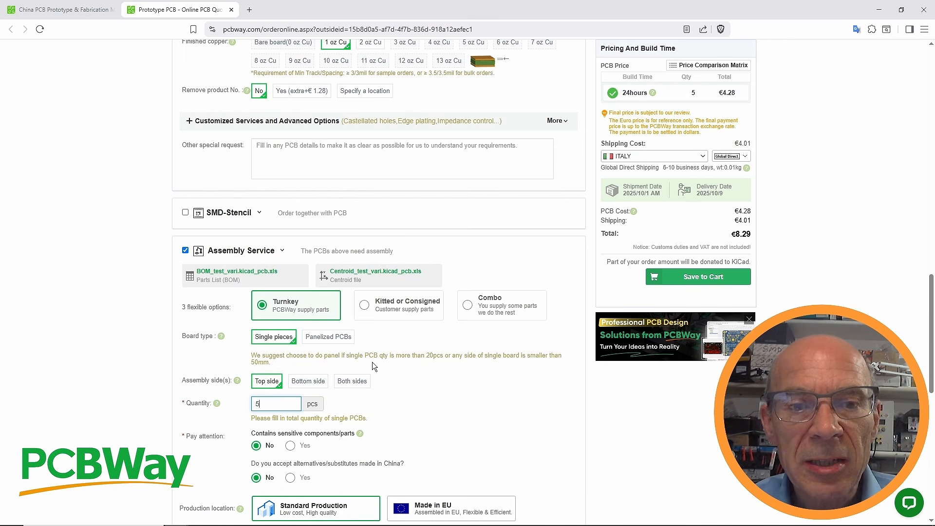
{"action": "scroll", "coordinate": [372, 362], "scroll_direction": "up", "scroll_amount": 17}
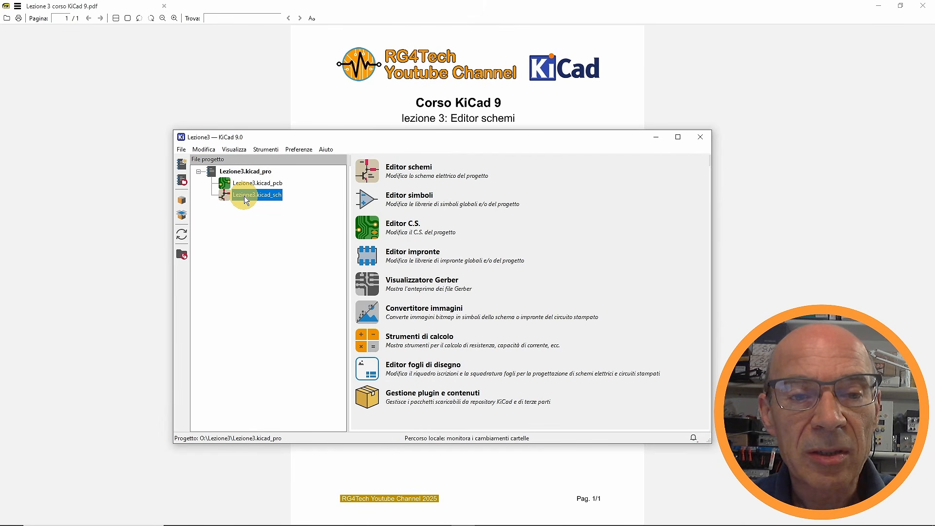
- Open the Lezione3.kicad_sch schematic from the new KiCad project
{"action": "double_click", "coordinate": [244, 196]}
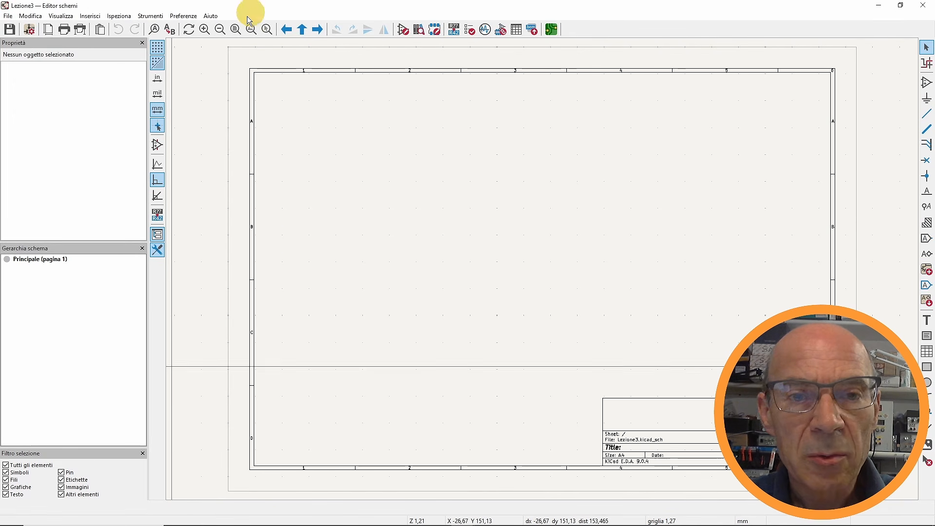
{"action": "left_click", "coordinate": [23, 17]}
{"action": "left_click", "coordinate": [36, 17]}
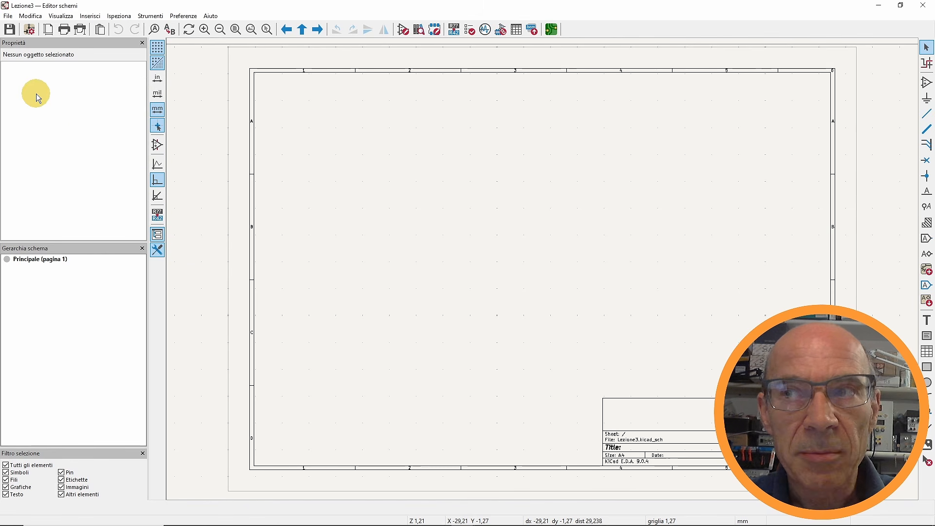
- Hide and restore the properties panel, and do the same with the schematic hierarchy panel
{"action": "left_click", "coordinate": [157, 251]}
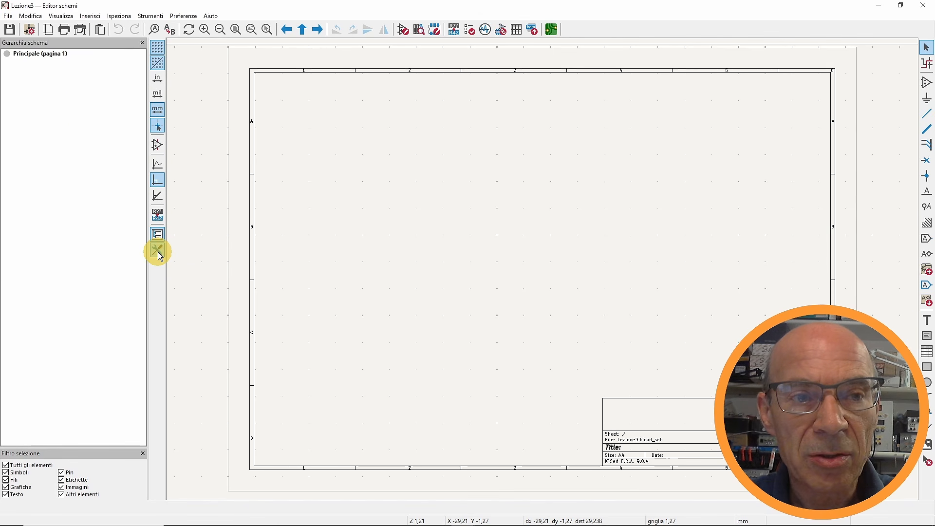
{"action": "left_click", "coordinate": [157, 251]}
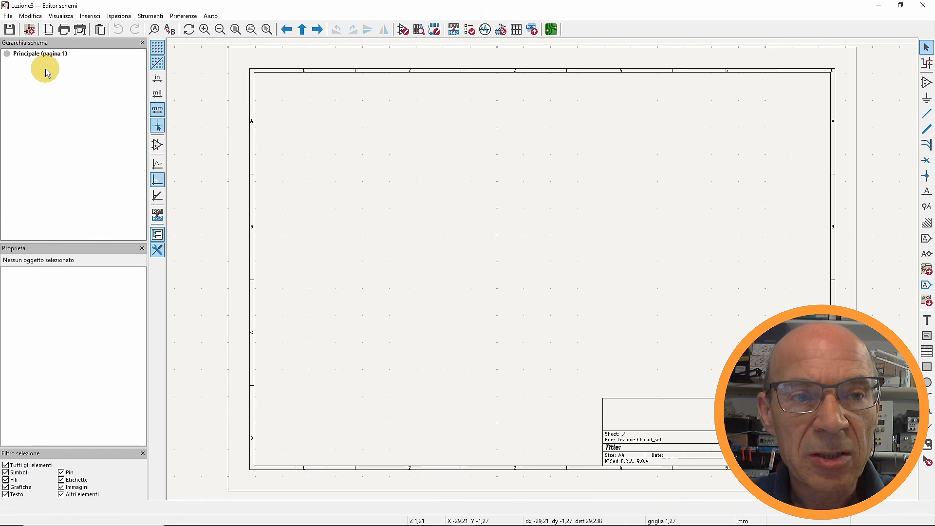
{"action": "left_click", "coordinate": [158, 236]}
{"action": "left_click", "coordinate": [158, 236]}
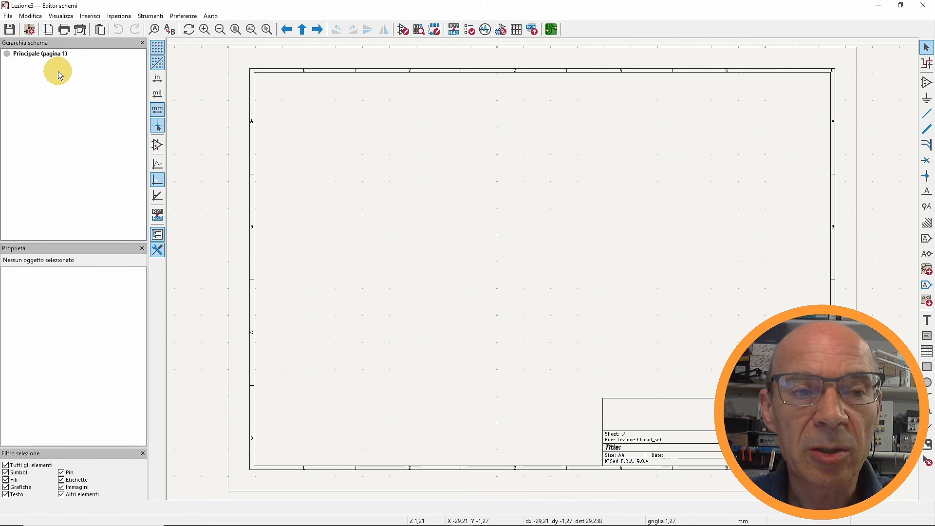
- Close the hierarchy, properties and selection filter panels, and keep only the properties panel shown
{"action": "left_click", "coordinate": [158, 236]}
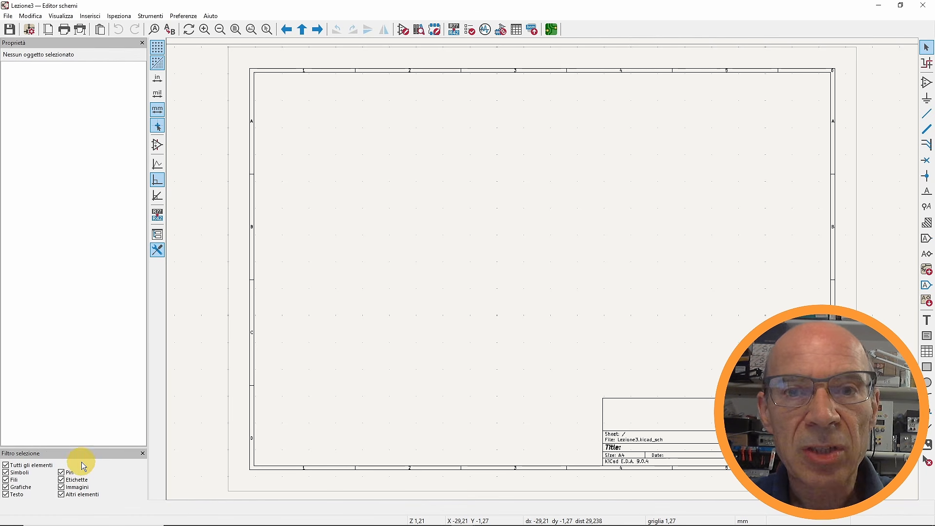
{"action": "left_click", "coordinate": [145, 47]}
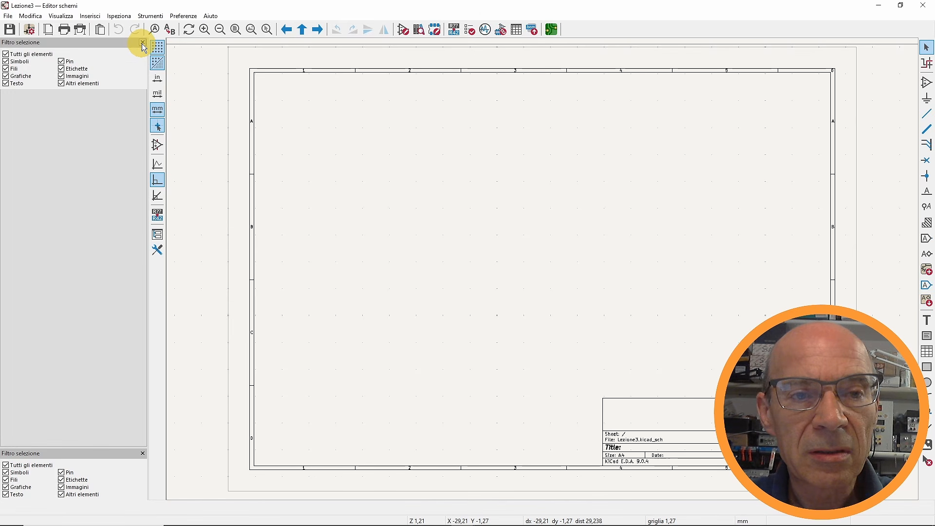
{"action": "left_click", "coordinate": [143, 43]}
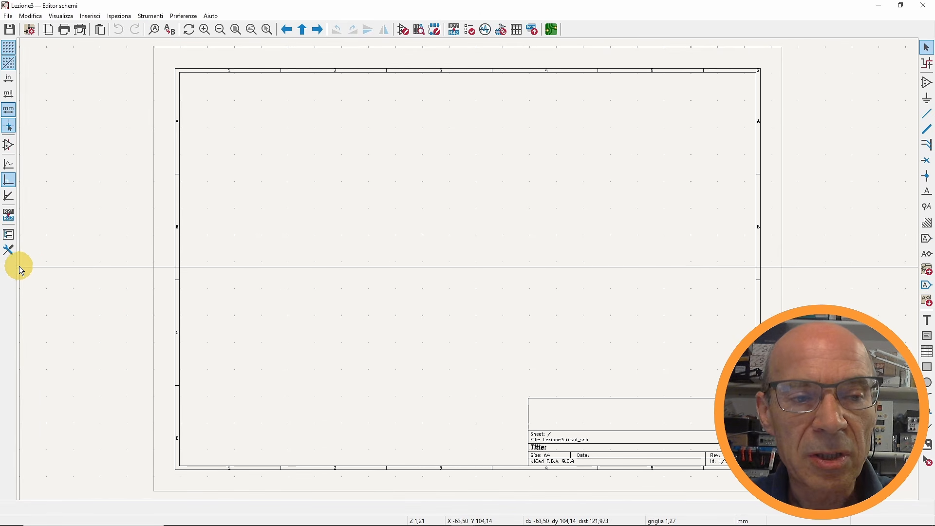
{"action": "left_click", "coordinate": [13, 252]}
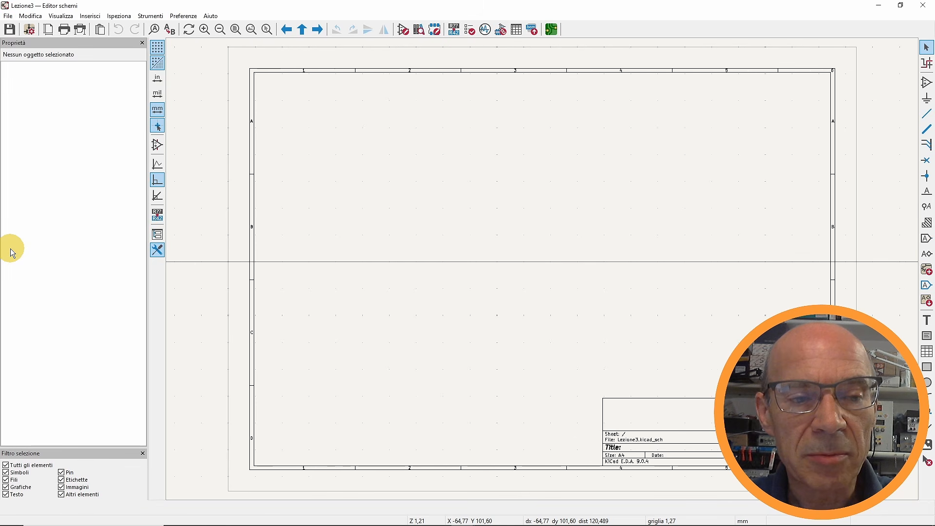
{"action": "left_click", "coordinate": [143, 454]}
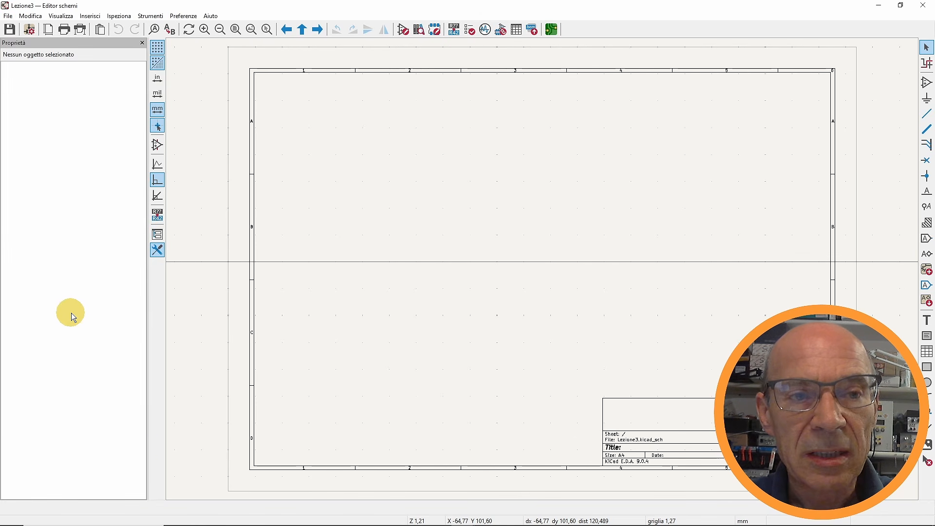
- Show the hierarchy navigator panel together with the properties panel and the selection filter
{"action": "left_click", "coordinate": [61, 16]}
{"action": "mouse_move", "coordinate": [62, 27]}
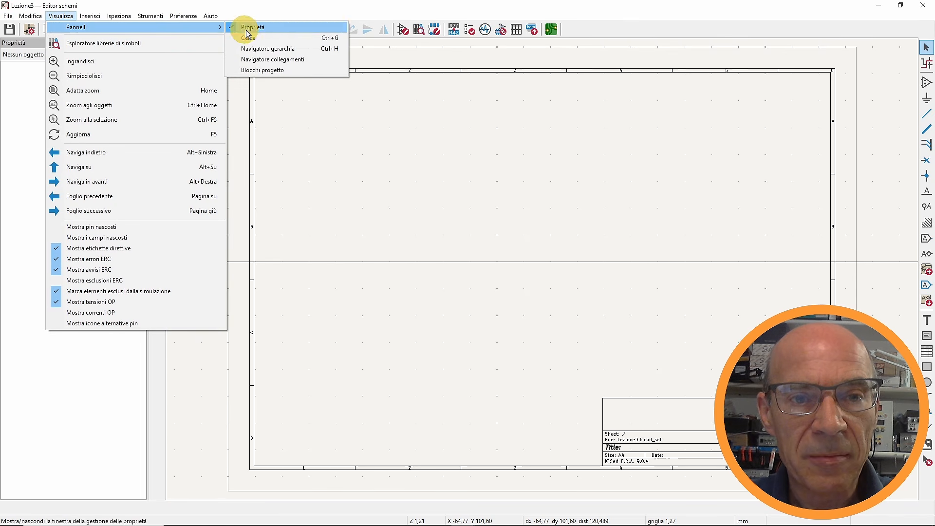
{"action": "left_click", "coordinate": [273, 49]}
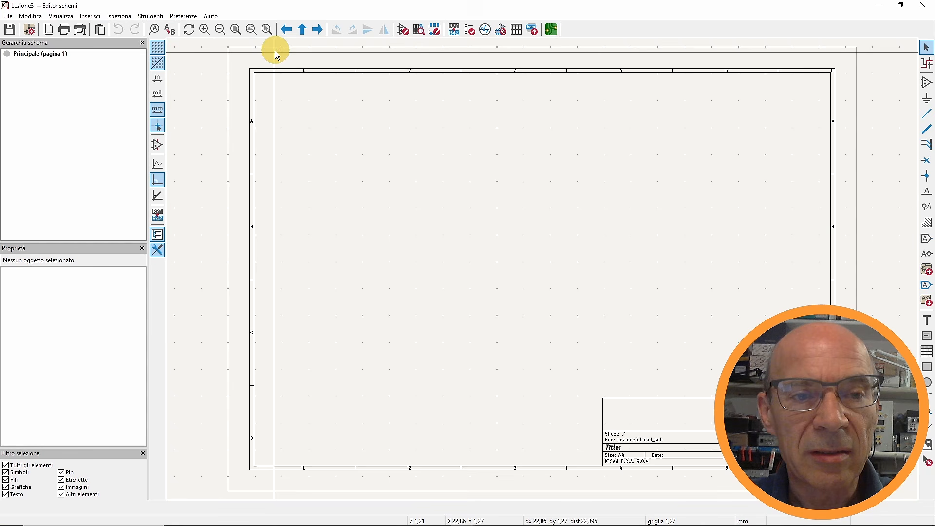
{"action": "left_click", "coordinate": [156, 236]}
{"action": "left_click", "coordinate": [157, 236]}
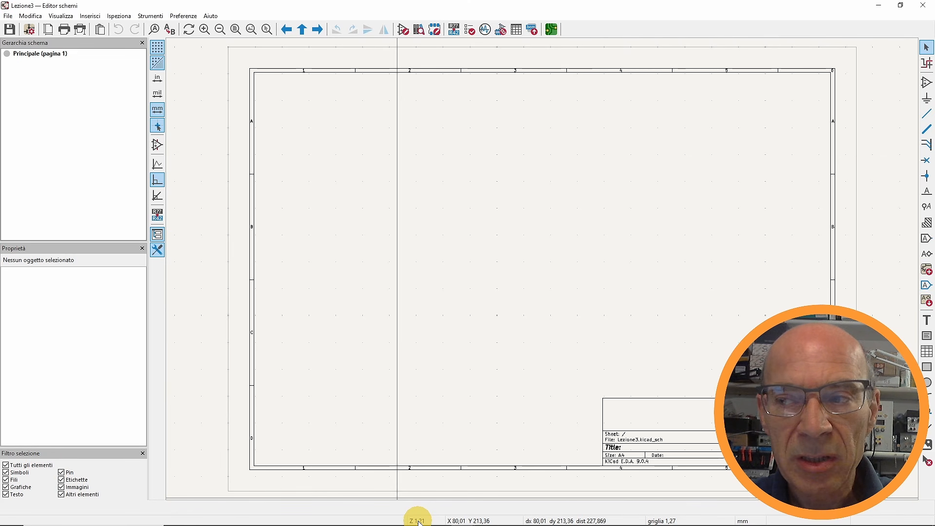
- Examine how the zoom factor and the cursor's X and Y coordinates change at different points of the sheet
{"action": "scroll", "coordinate": [402, 356], "scroll_direction": "up", "scroll_amount": 1}
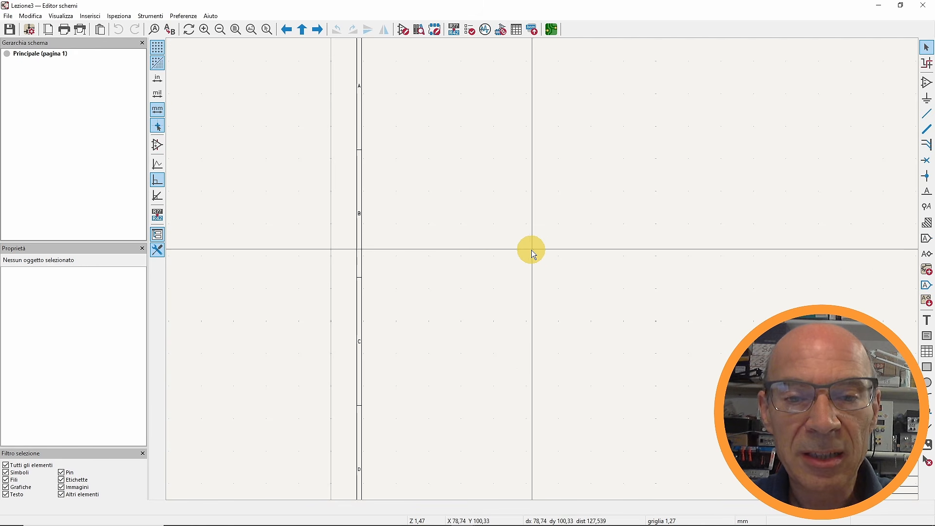
{"action": "scroll", "coordinate": [543, 270], "scroll_direction": "down", "scroll_amount": 5}
{"action": "scroll", "coordinate": [543, 270], "scroll_direction": "up", "scroll_amount": 3}
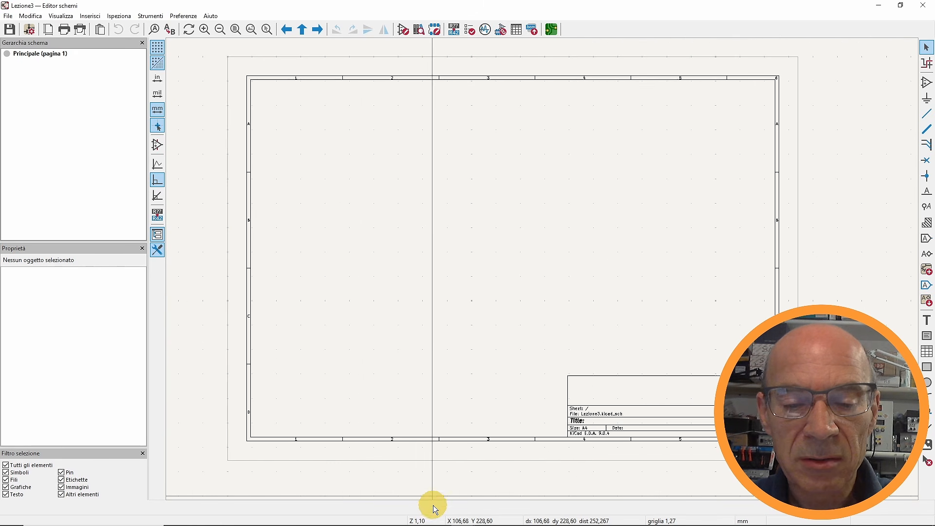
{"action": "scroll", "coordinate": [451, 376], "scroll_direction": "up", "scroll_amount": 4}
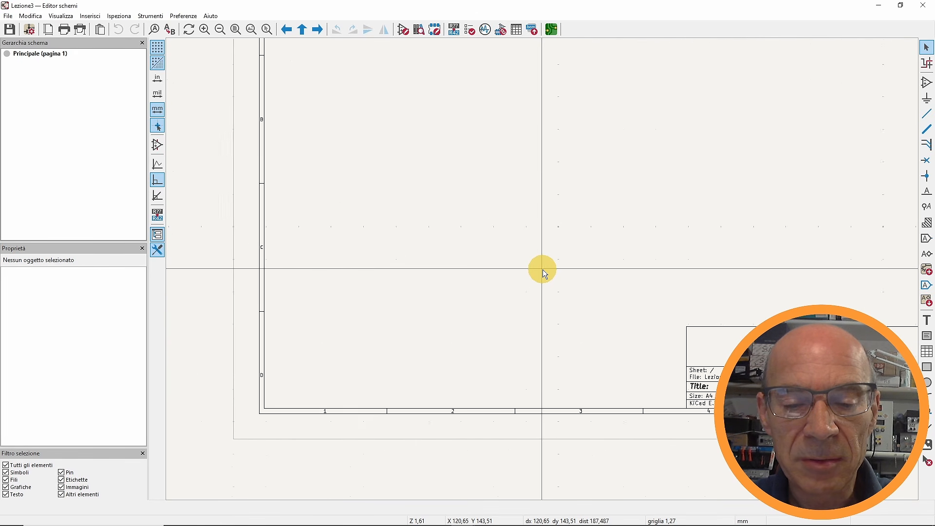
{"action": "scroll", "coordinate": [535, 272], "scroll_direction": "up", "scroll_amount": 2}
{"action": "scroll", "coordinate": [535, 271], "scroll_direction": "down", "scroll_amount": 4}
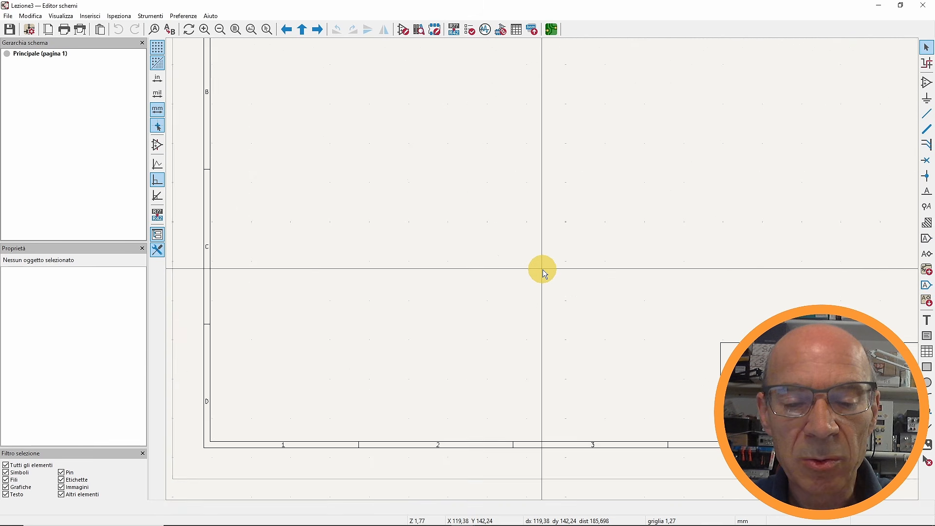
{"action": "scroll", "coordinate": [535, 272], "scroll_direction": "down", "scroll_amount": 4}
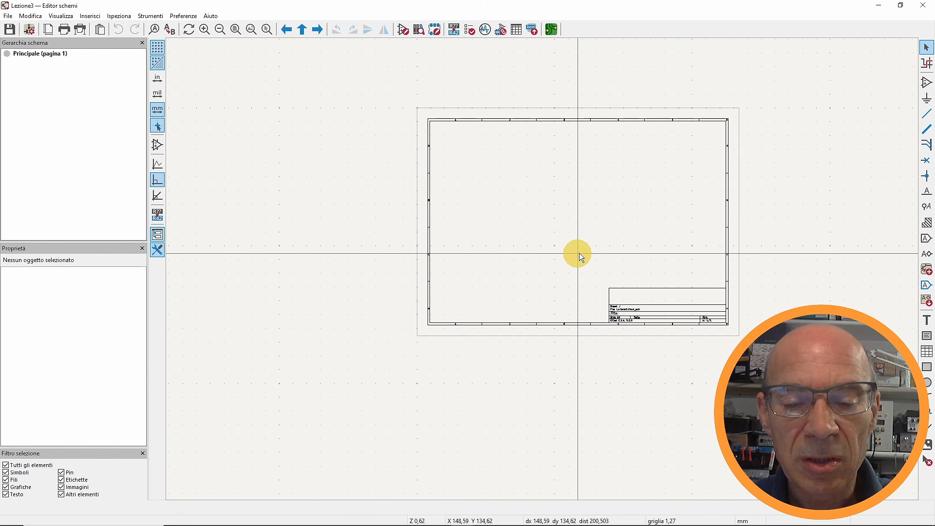
{"action": "scroll", "coordinate": [689, 247], "scroll_direction": "up", "scroll_amount": 2}
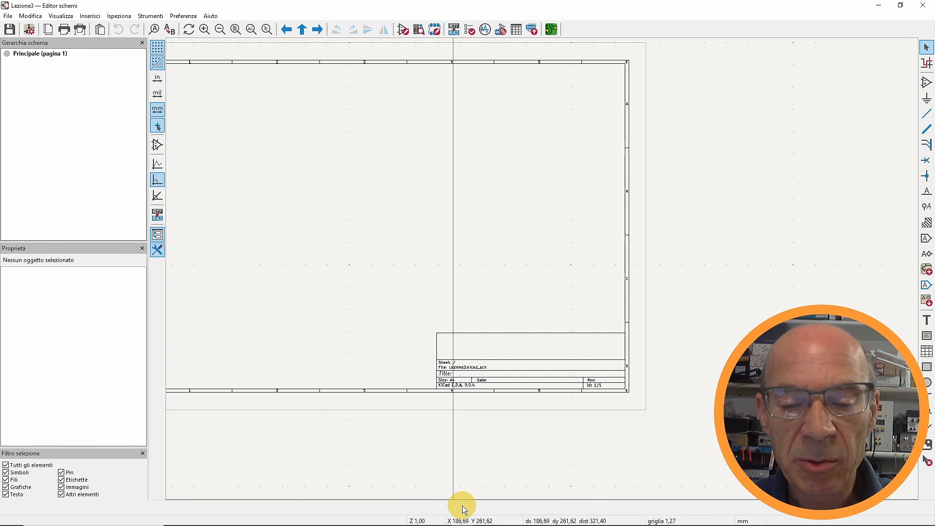
{"action": "scroll", "coordinate": [465, 509], "scroll_direction": "up", "scroll_amount": 1}
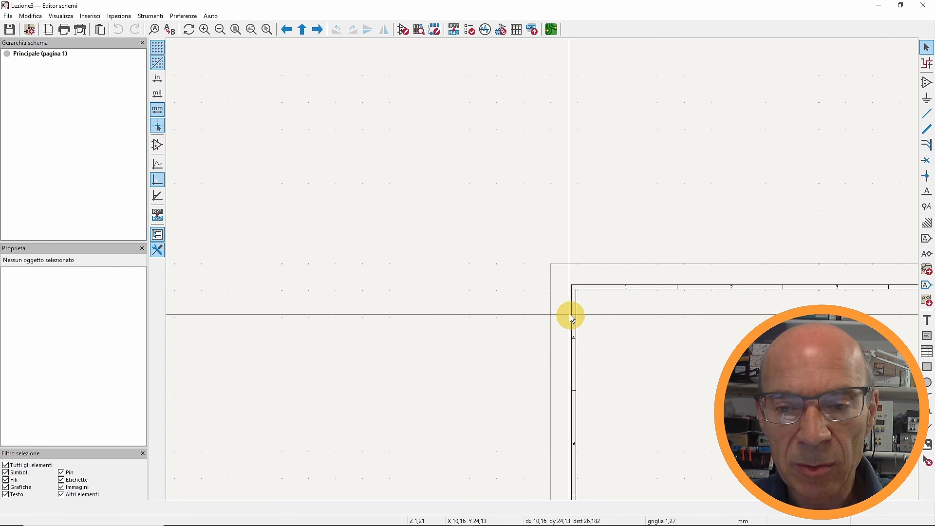
{"action": "scroll", "coordinate": [568, 314], "scroll_direction": "down", "scroll_amount": 2}
{"action": "scroll", "coordinate": [531, 272], "scroll_direction": "down", "scroll_amount": 2}
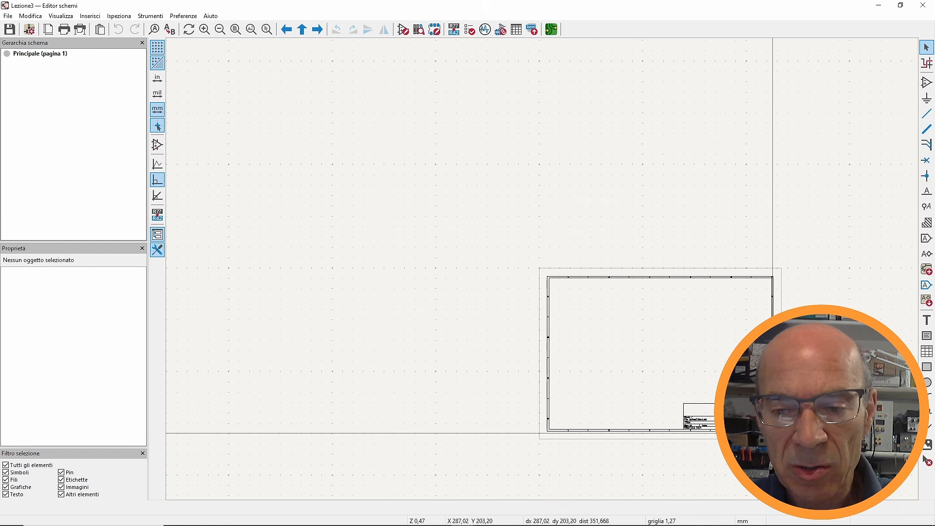
- Examine how the zoom factor and the relative dx, dy and distance values change around the sheet and its title block
{"action": "scroll", "coordinate": [772, 427], "scroll_direction": "up", "scroll_amount": 1}
{"action": "scroll", "coordinate": [542, 270], "scroll_direction": "up", "scroll_amount": 4}
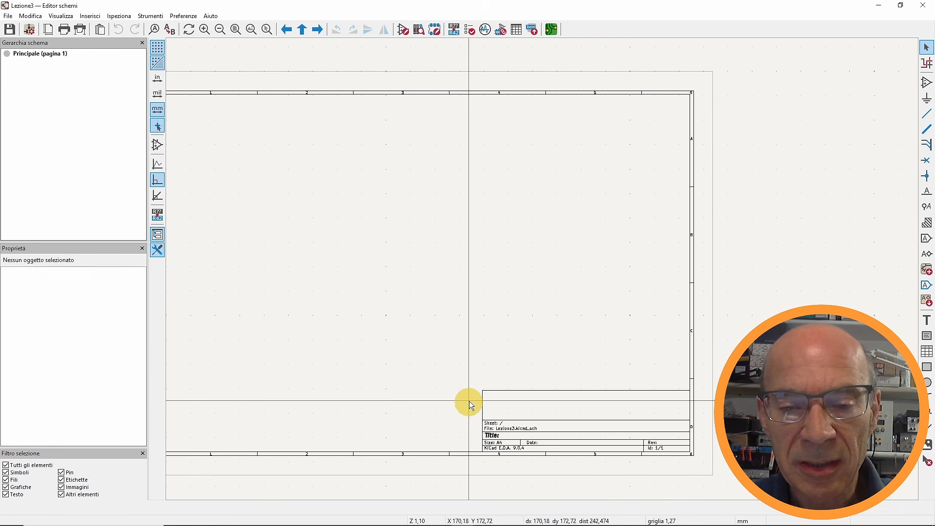
{"action": "scroll", "coordinate": [479, 391], "scroll_direction": "up", "scroll_amount": 3}
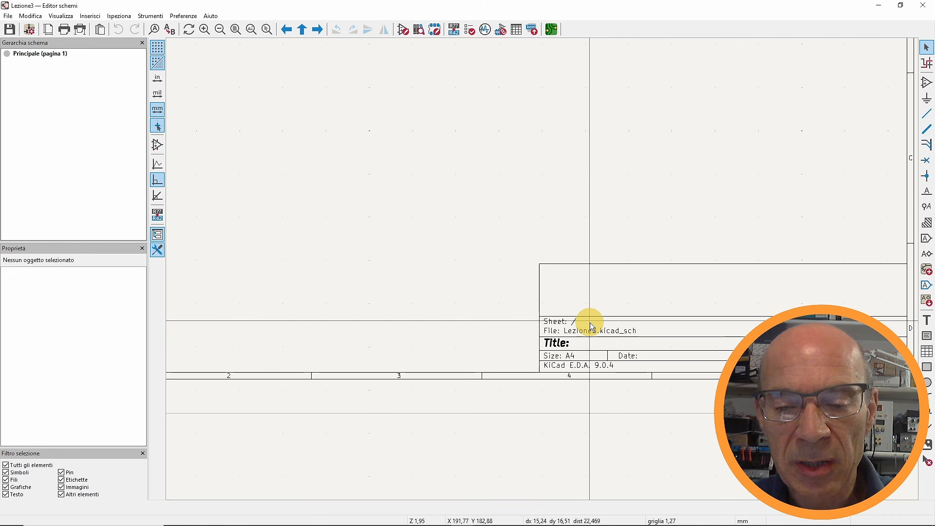
{"action": "scroll", "coordinate": [592, 326], "scroll_direction": "down", "scroll_amount": 5}
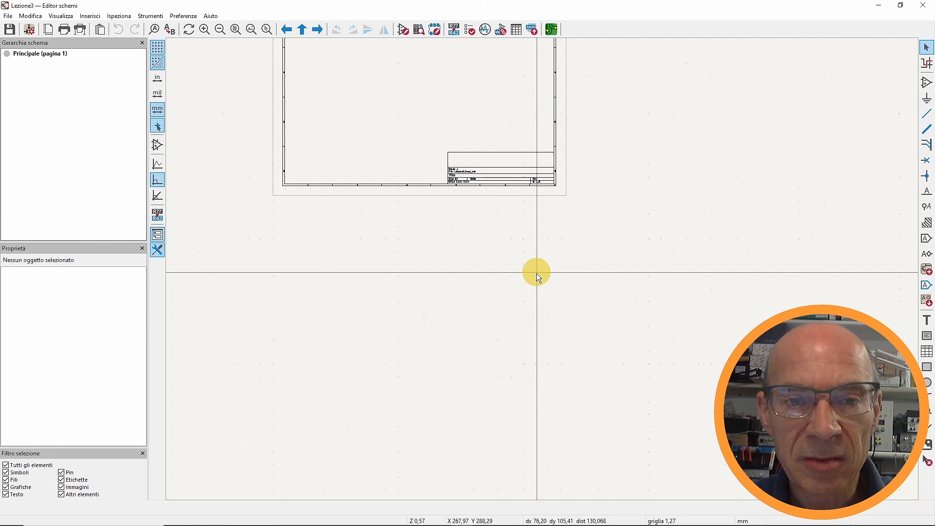
{"action": "scroll", "coordinate": [468, 78], "scroll_direction": "up", "scroll_amount": 3}
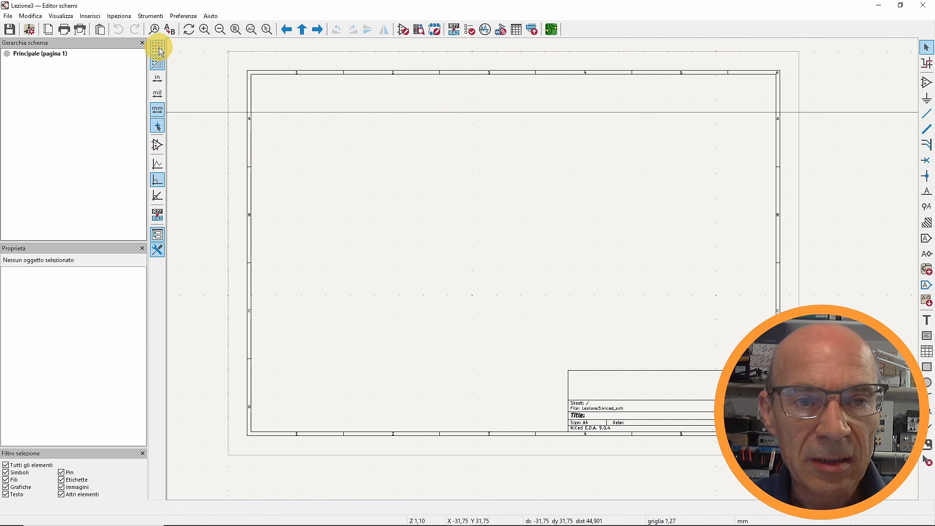
{"action": "scroll", "coordinate": [309, 106], "scroll_direction": "up", "scroll_amount": 2}
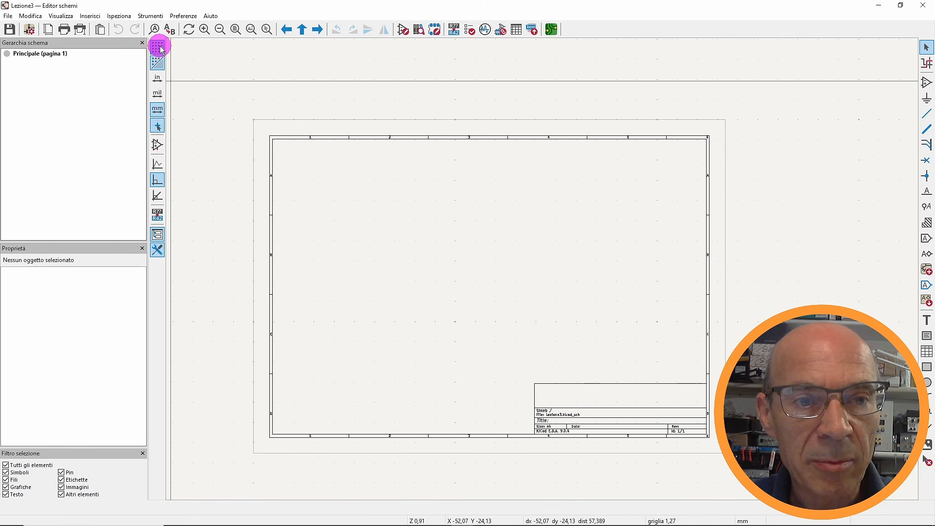
- Open the schematic editor's grid settings and make 2,54 mm (100 mils) the active grid
{"action": "left_click", "coordinate": [160, 48]}
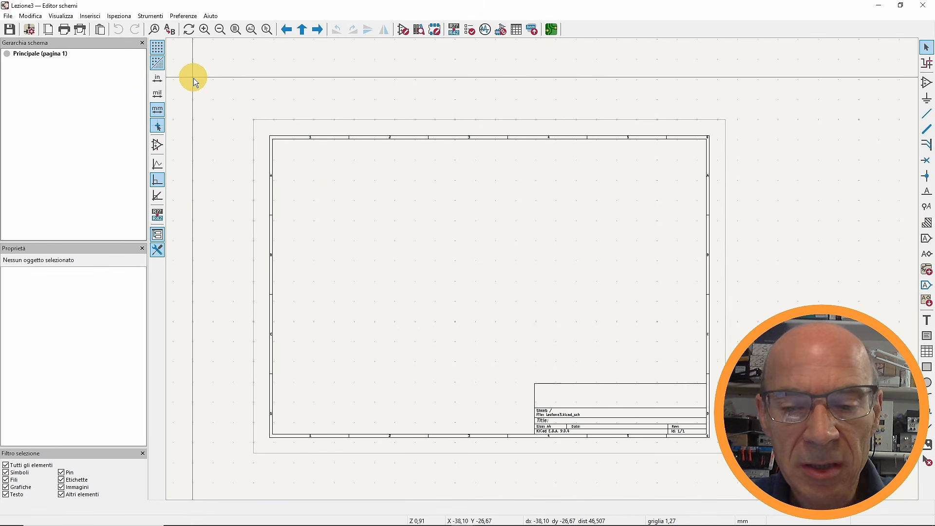
{"action": "right_click", "coordinate": [156, 54]}
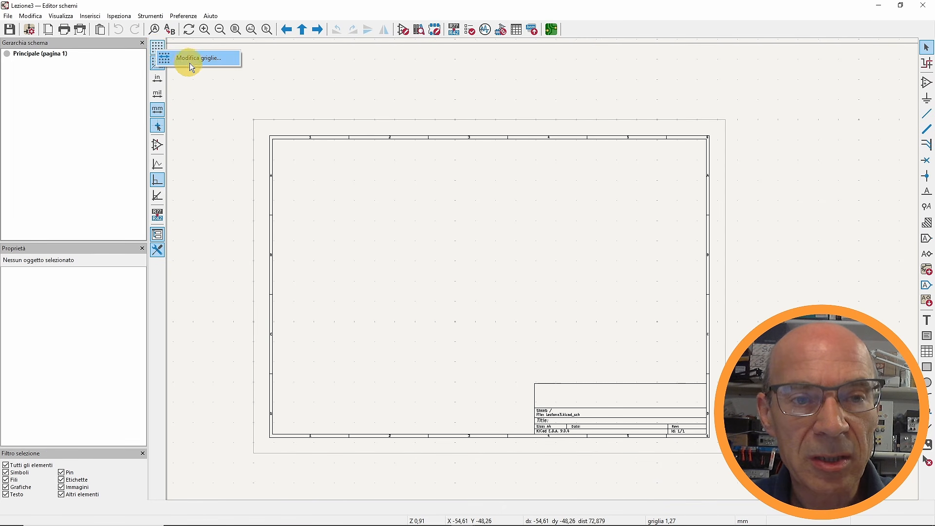
{"action": "left_click", "coordinate": [212, 60]}
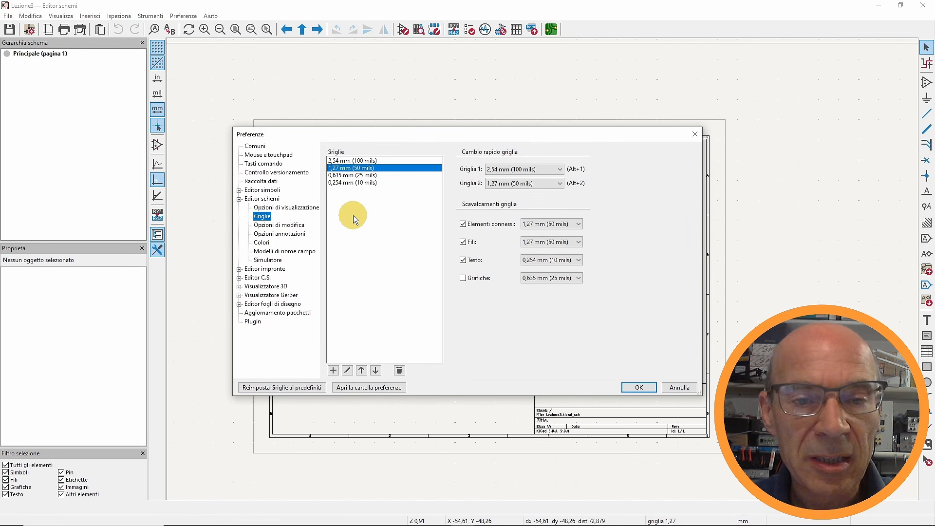
{"action": "left_click", "coordinate": [346, 161]}
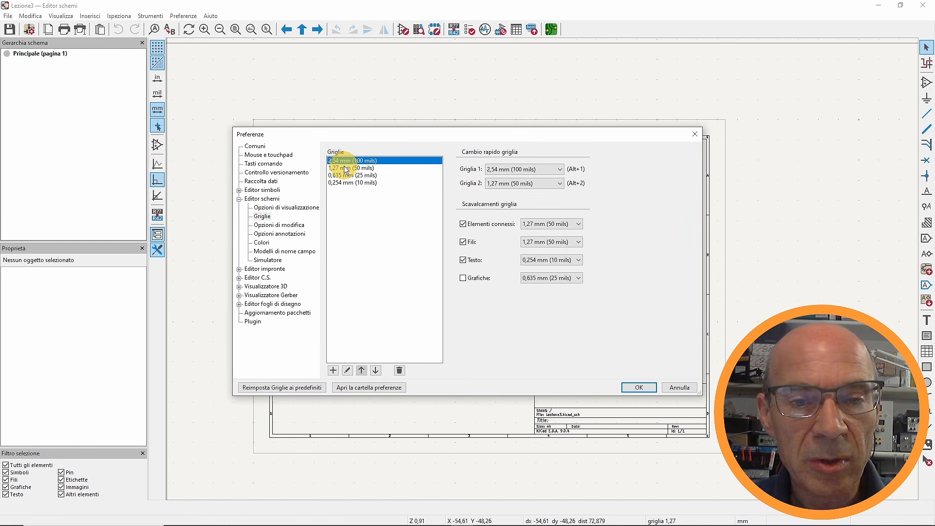
{"action": "left_click", "coordinate": [342, 168]}
{"action": "left_click", "coordinate": [342, 162]}
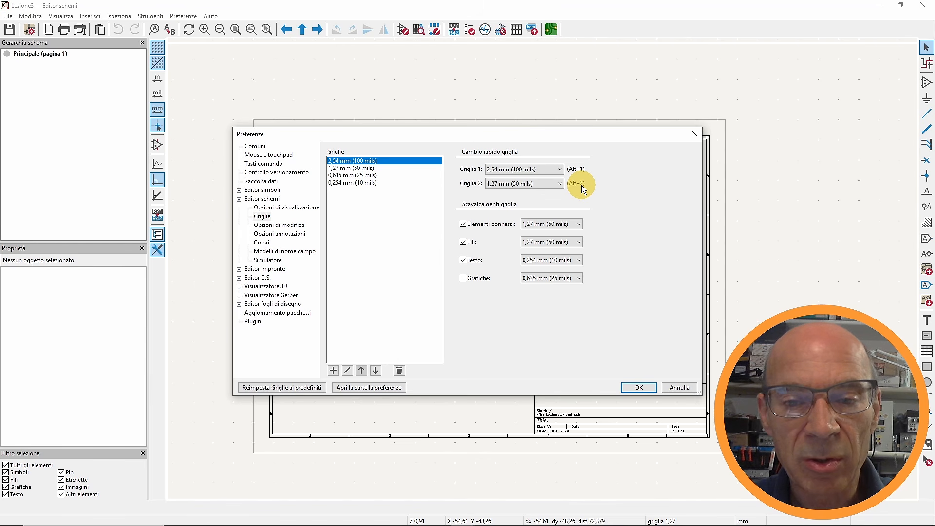
{"action": "left_click", "coordinate": [341, 163]}
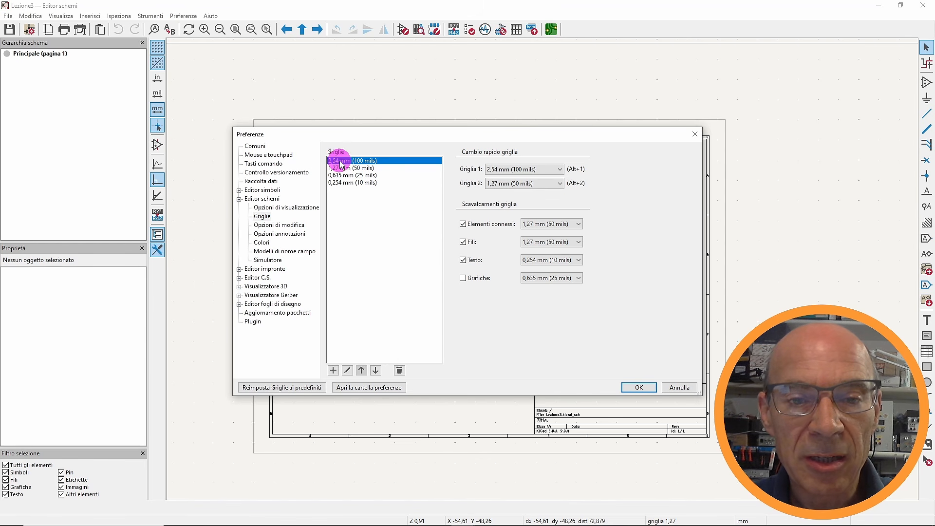
{"action": "left_click", "coordinate": [636, 388]}
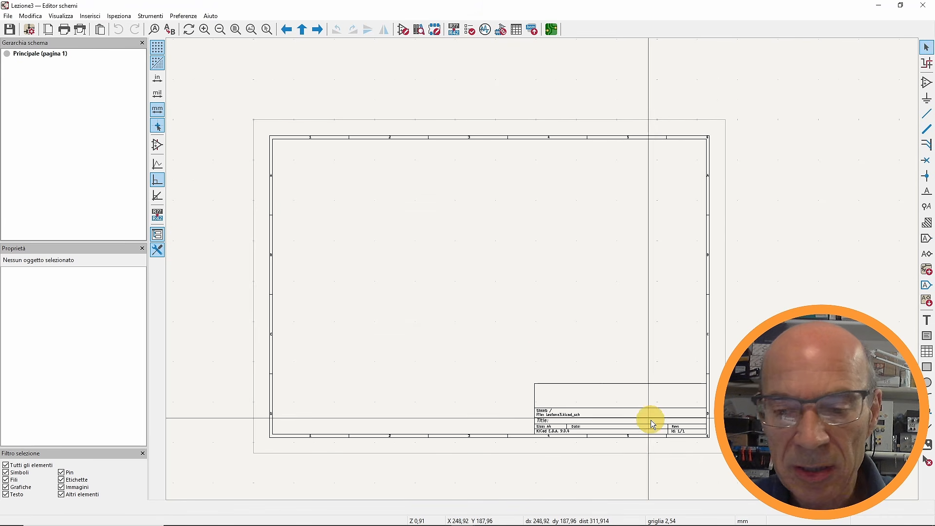
- Switch the grid to 1,27 mm and back, and to 0,635 mm and back to 2,54 mm
{"action": "key", "text": "n"}
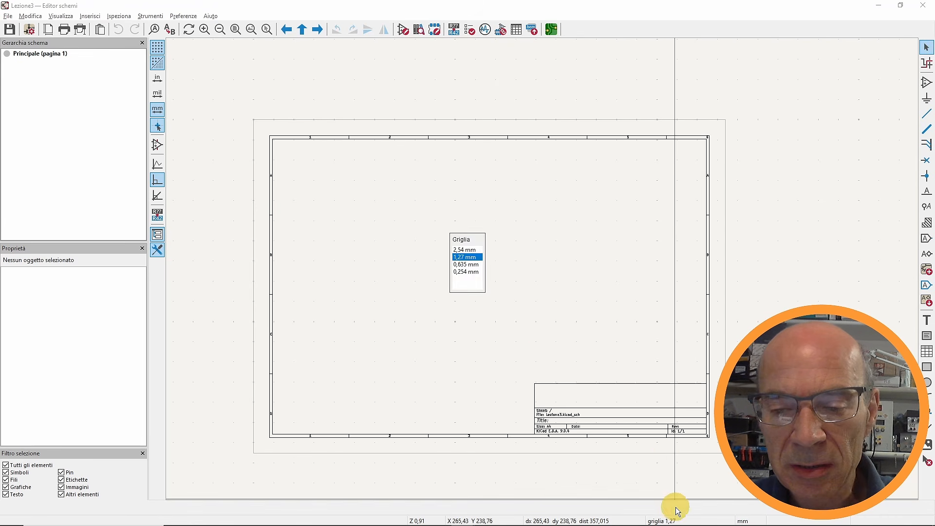
{"action": "key", "text": "shift+n"}
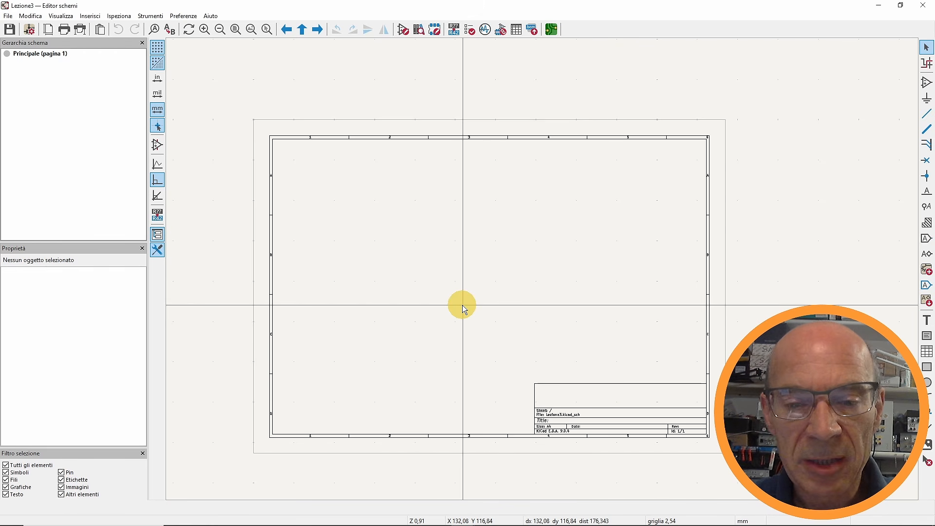
{"action": "key", "text": "n"}
{"action": "key", "text": "n"}
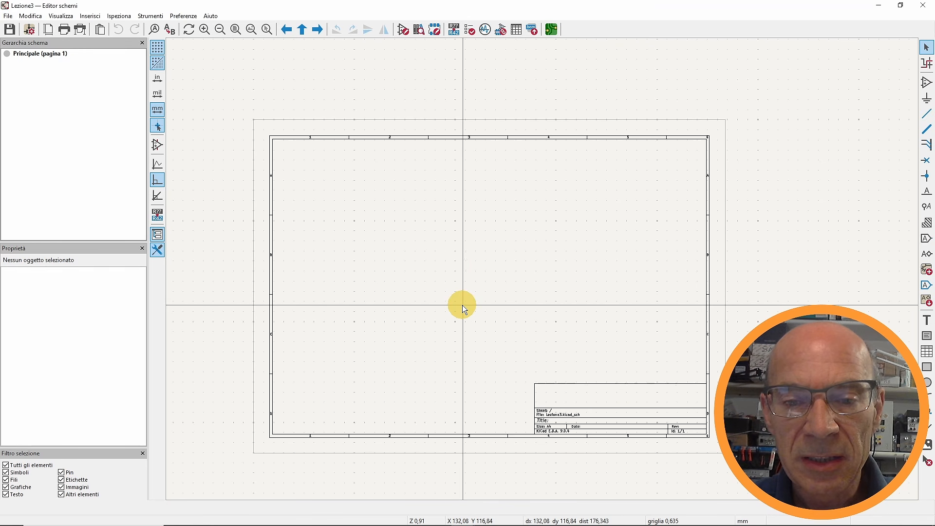
{"action": "key", "text": "shift+n"}
{"action": "key", "text": "shift+n"}
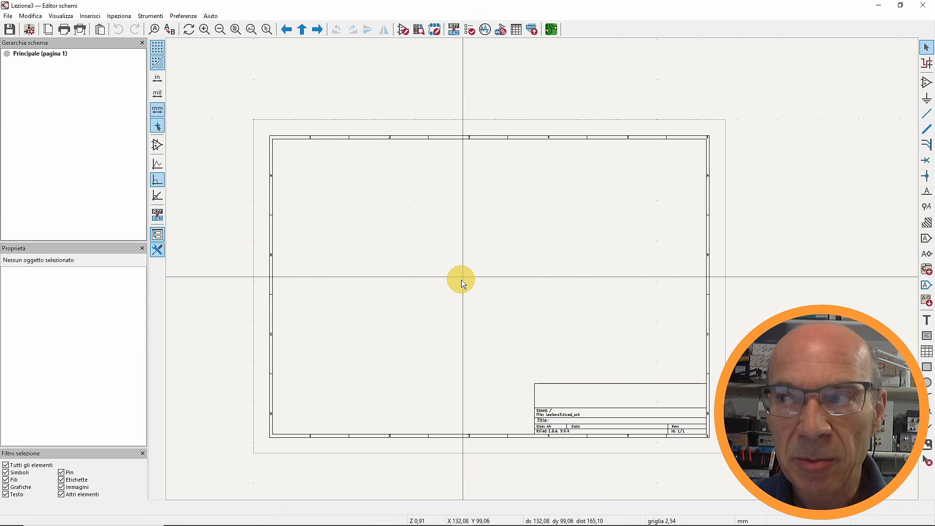
- Cycle repeatedly through the available grid sizes down to 0,254 mm and return to the 2,54 mm grid
{"action": "key", "text": "n"}
{"action": "key", "text": "n"}
{"action": "key", "text": "n"}
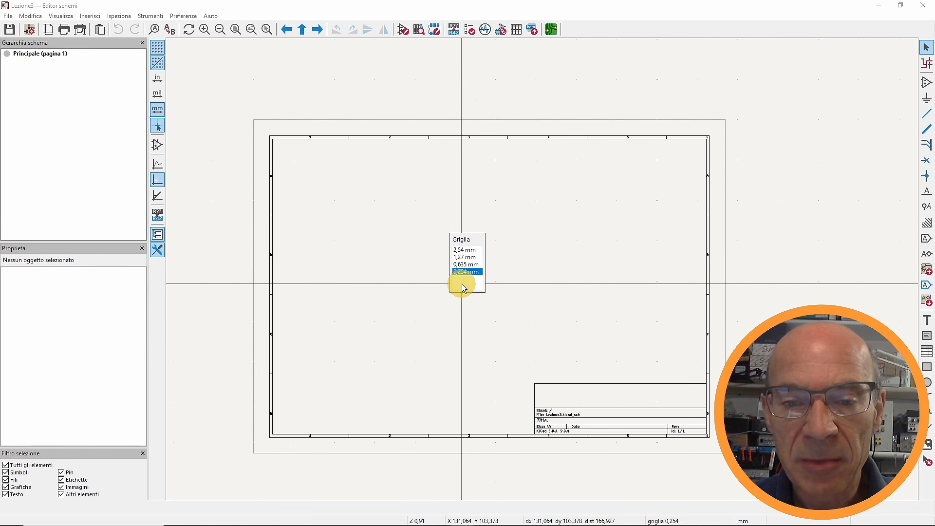
{"action": "key", "text": "n"}
{"action": "key", "text": "n"}
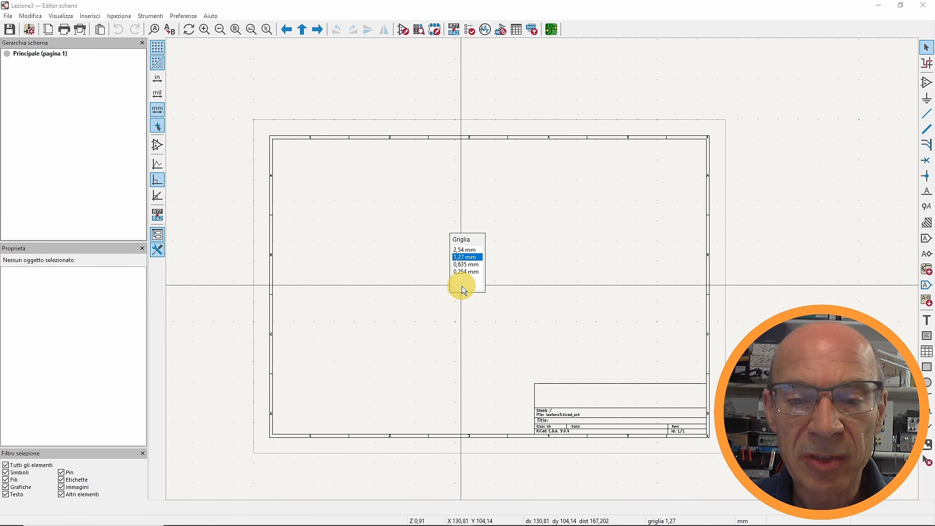
{"action": "key", "text": "n"}
{"action": "key", "text": "n"}
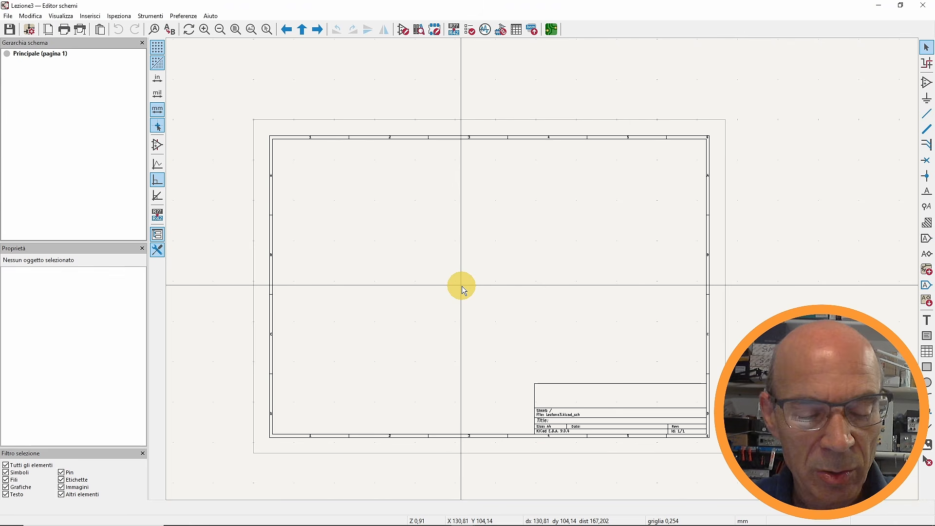
{"action": "key", "text": "n"}
{"action": "key", "text": "n"}
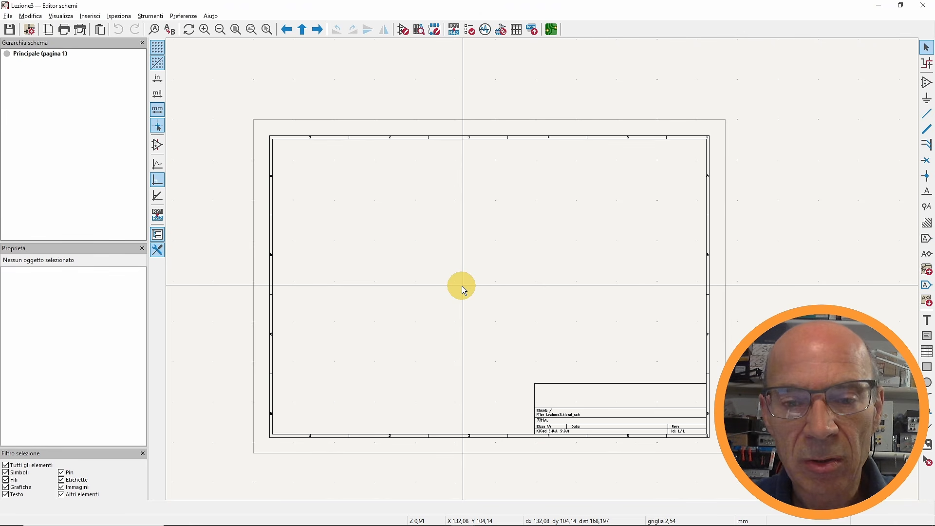
{"action": "key", "text": "shift+n"}
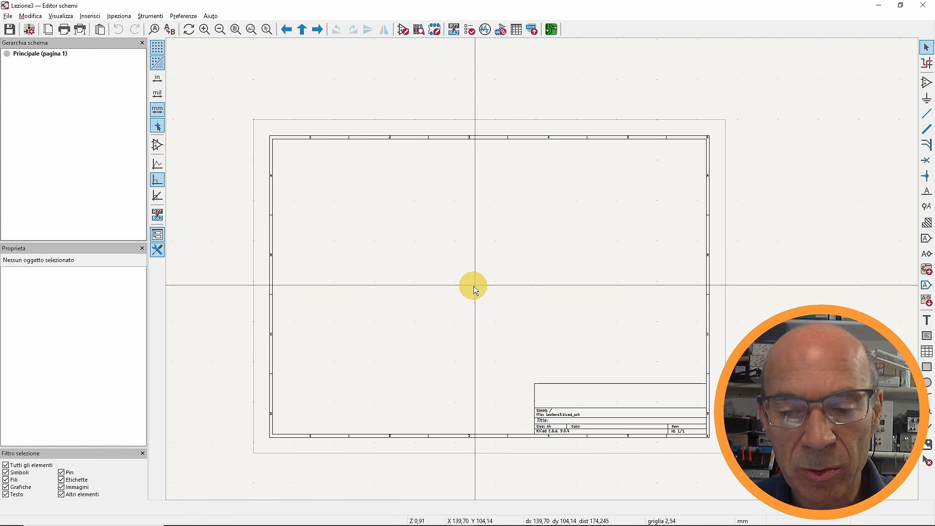
- Switch the editor's measurement units to inches and back to millimetres
{"action": "scroll", "coordinate": [543, 271], "scroll_direction": "up", "scroll_amount": 1}
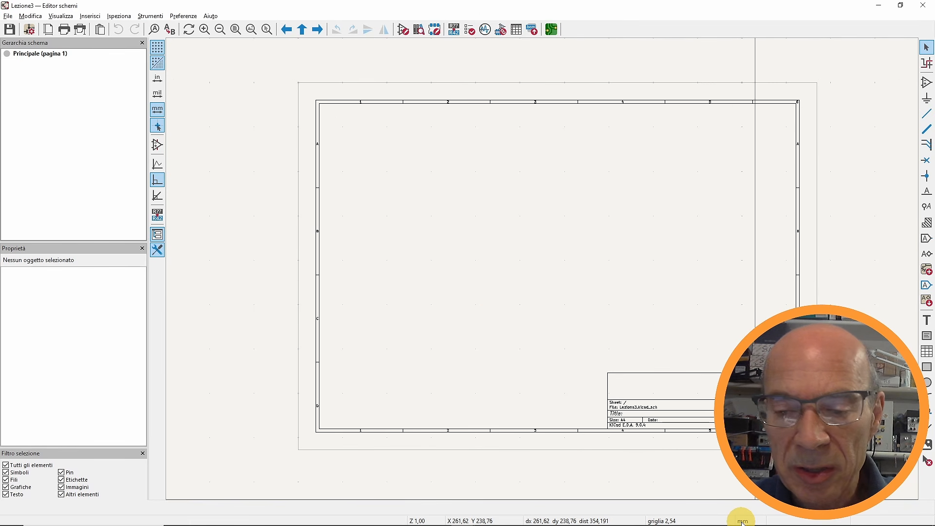
{"action": "scroll", "coordinate": [700, 325], "scroll_direction": "up", "scroll_amount": 1}
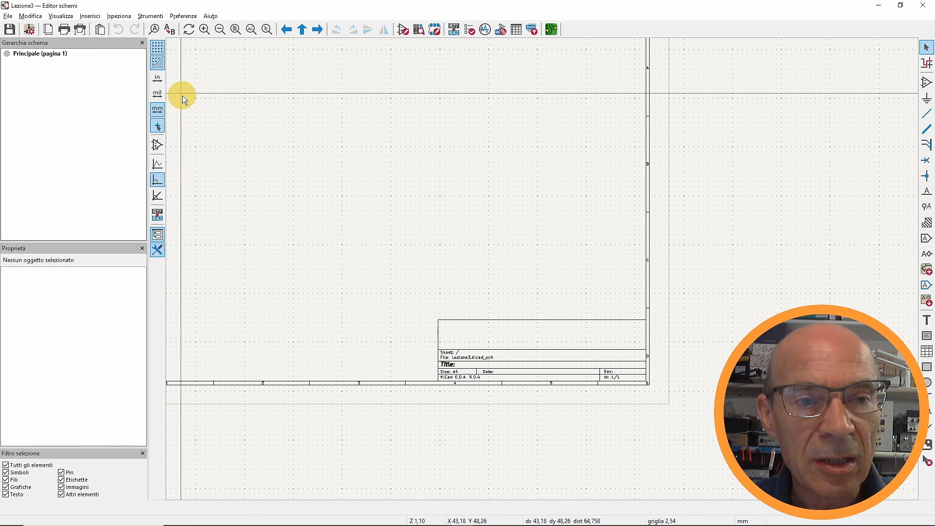
{"action": "left_click", "coordinate": [159, 79]}
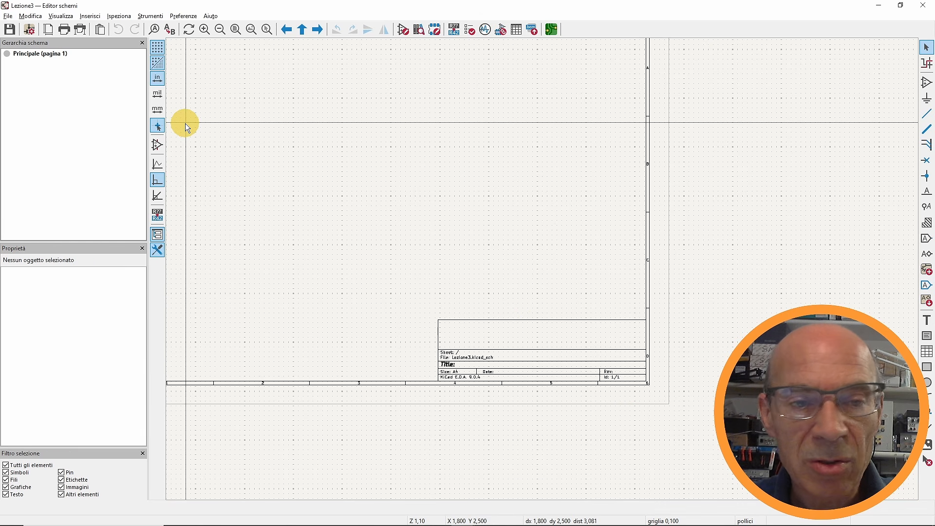
{"action": "left_click", "coordinate": [158, 111]}
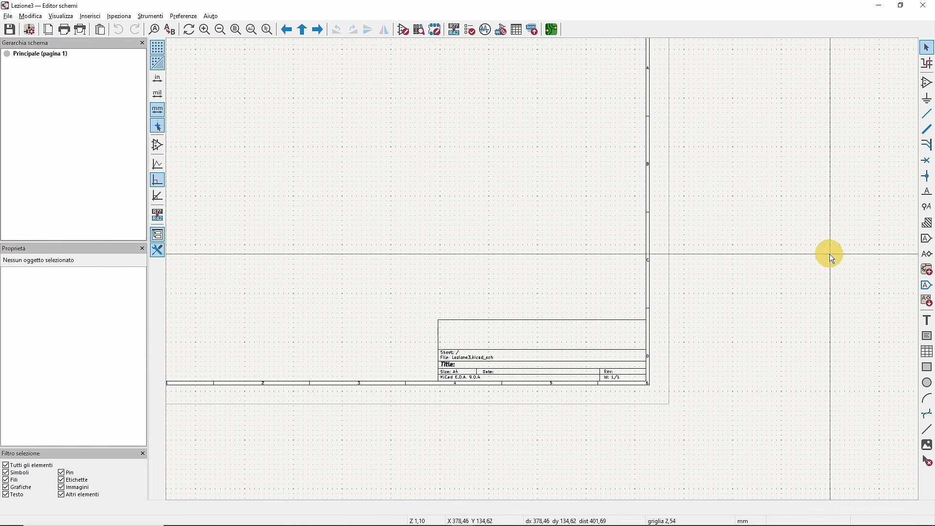
- Activate the wire drawing tool, switch to the bus drawing tool, and return to item selection without drawing
{"action": "left_click", "coordinate": [928, 115]}
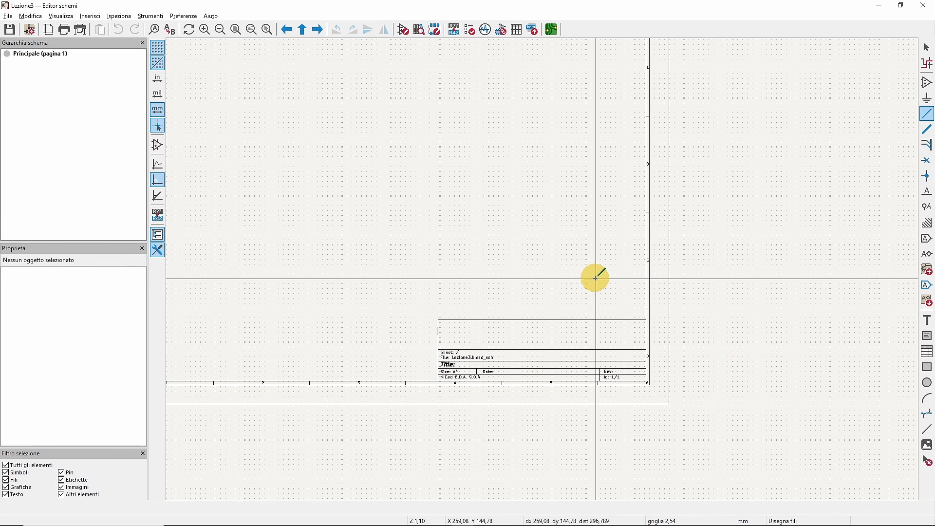
{"action": "left_click", "coordinate": [928, 130]}
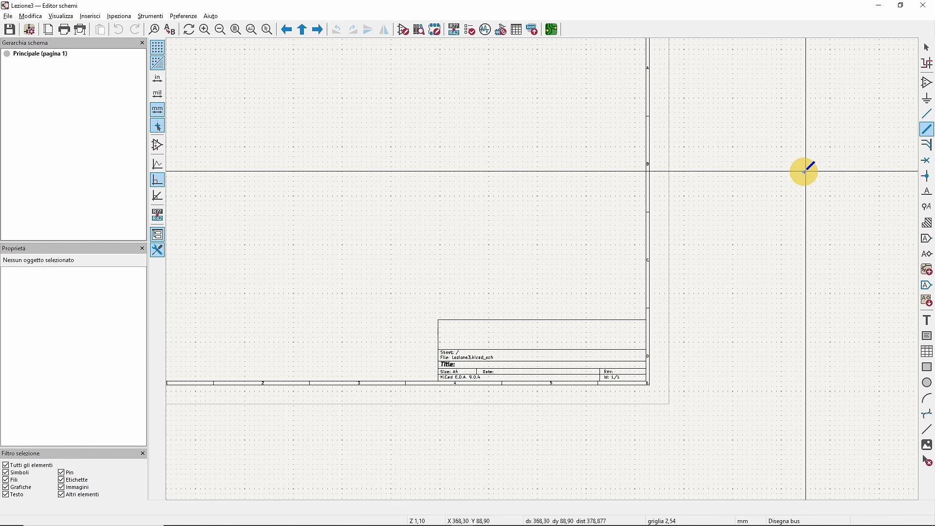
{"action": "key", "text": "Escape"}
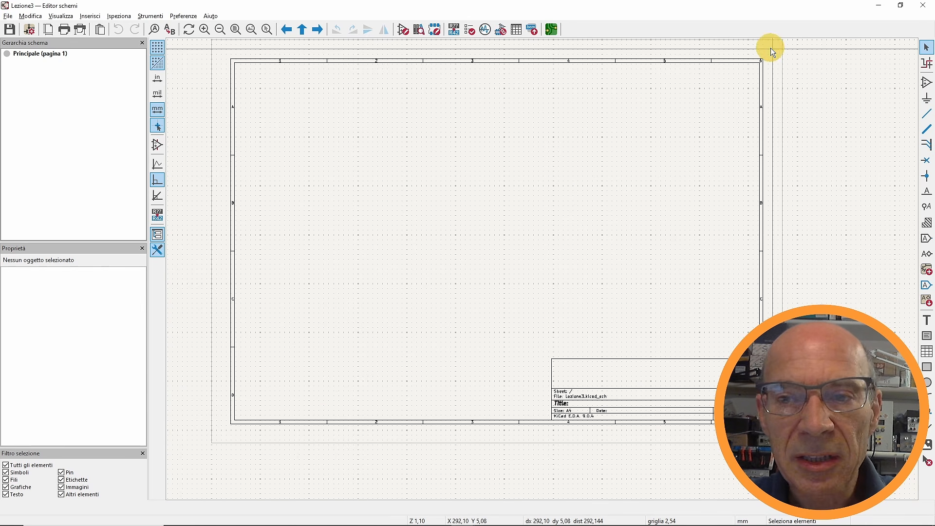
- Open the sheet's page settings and set the paper size to A3 297x420mm
{"action": "middle_click_drag", "start_coordinate": [528, 286], "coordinate": [432, 267]}
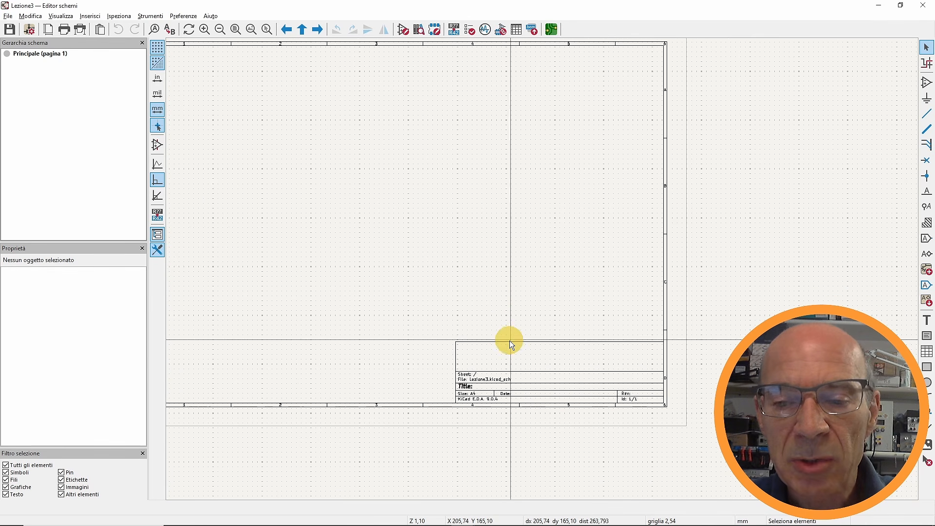
{"action": "scroll", "coordinate": [510, 341], "scroll_direction": "up", "scroll_amount": 2}
{"action": "scroll", "coordinate": [543, 270], "scroll_direction": "up", "scroll_amount": 3}
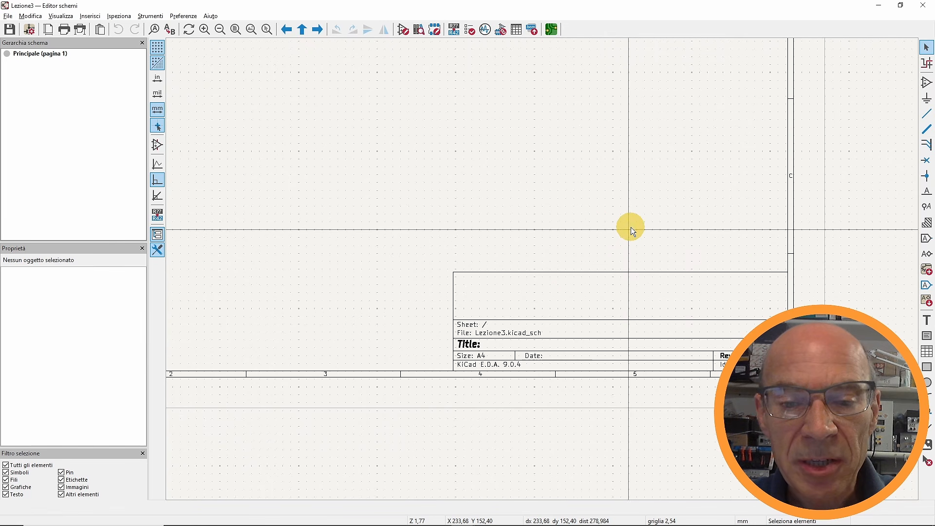
{"action": "middle_click_drag", "start_coordinate": [631, 227], "coordinate": [544, 220]}
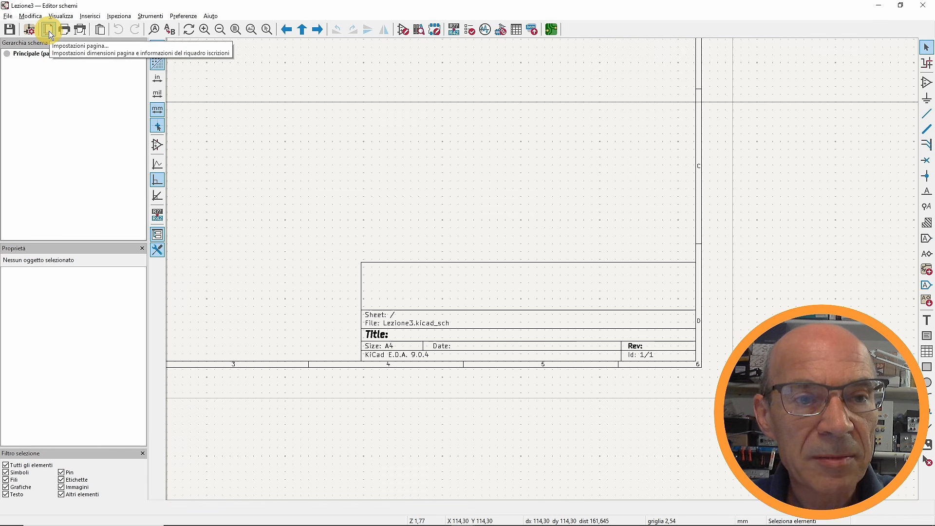
{"action": "left_click", "coordinate": [8, 16]}
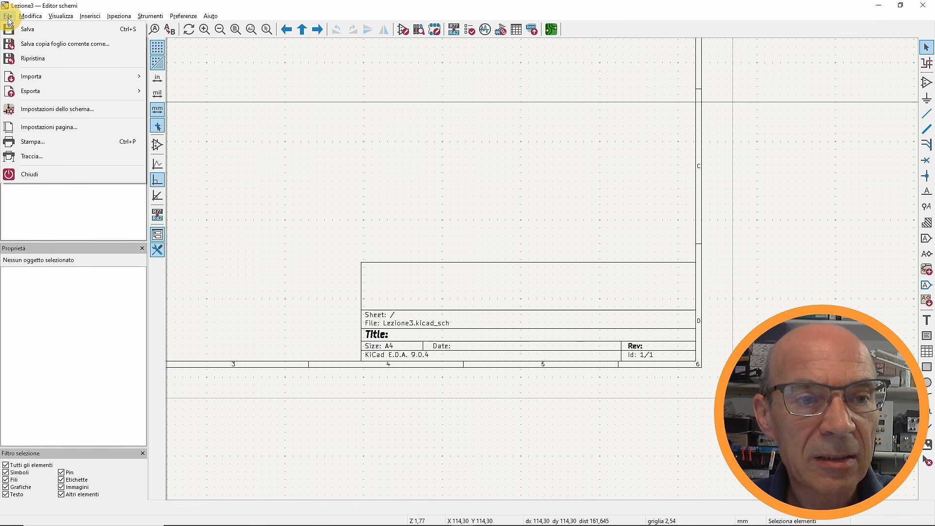
{"action": "left_click", "coordinate": [45, 126]}
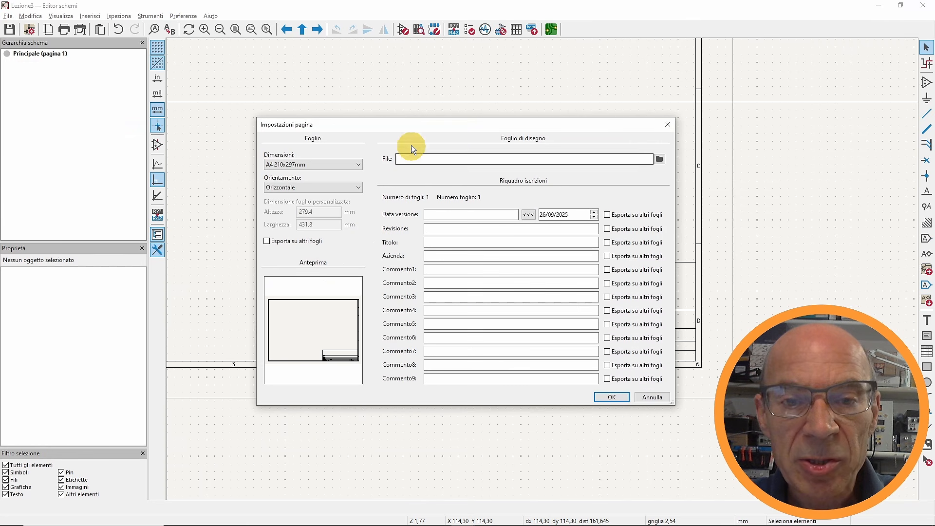
{"action": "mouse_move", "coordinate": [410, 130]}
{"action": "left_mouse_down"}
{"action": "mouse_move", "coordinate": [94, 125]}
{"action": "mouse_move", "coordinate": [367, 98]}
{"action": "left_mouse_up"}
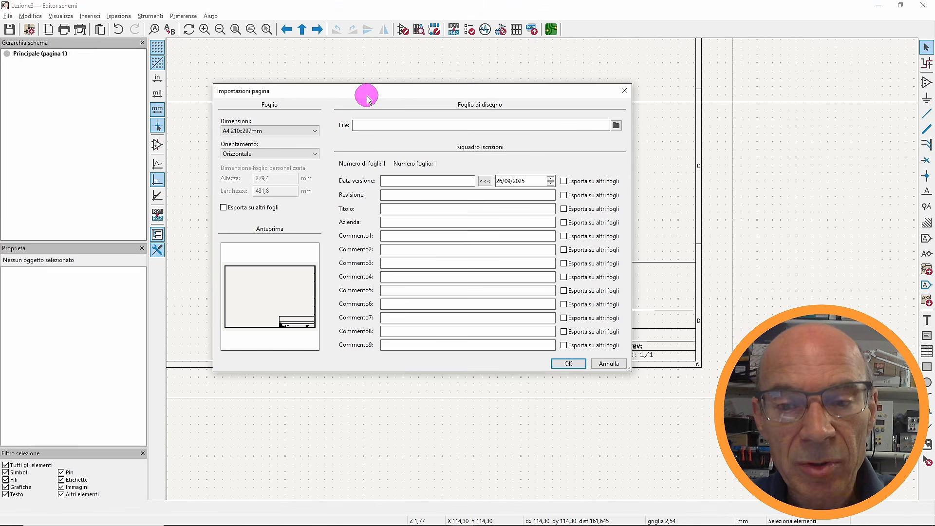
{"action": "left_click", "coordinate": [315, 131]}
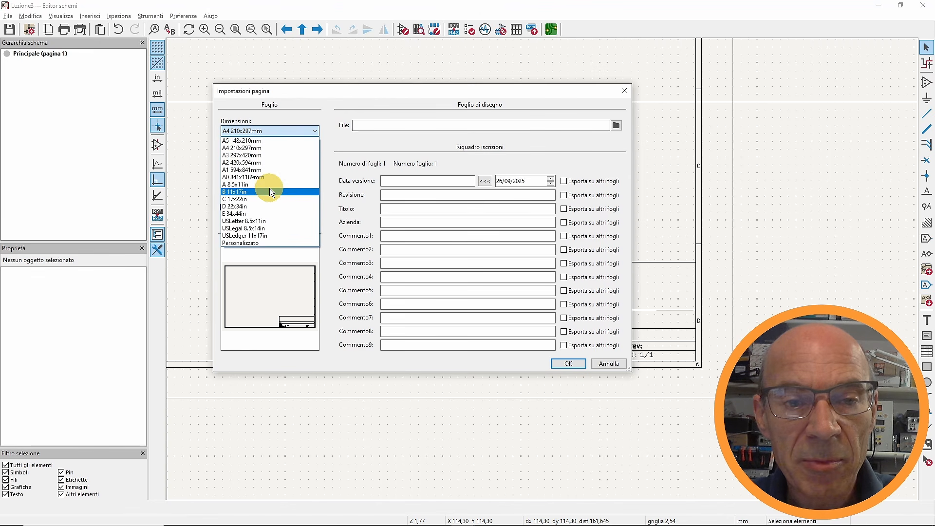
{"action": "left_click", "coordinate": [248, 156]}
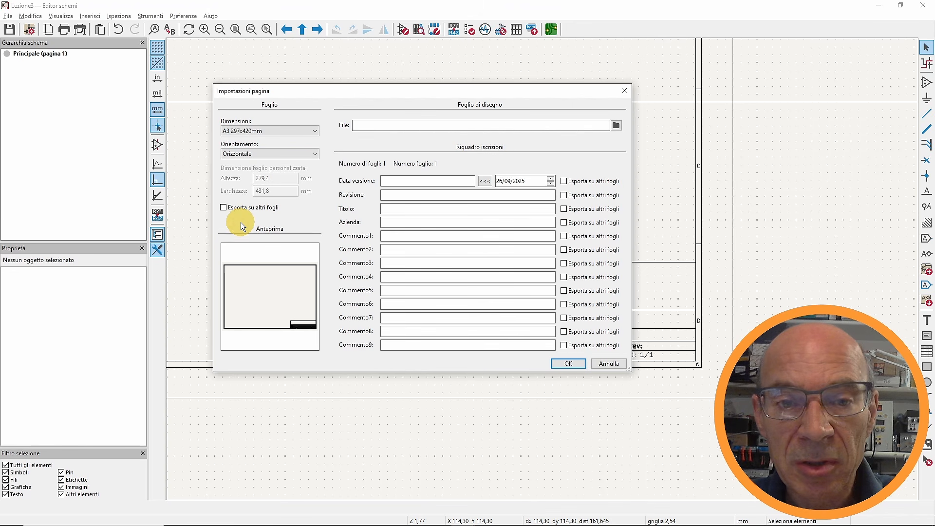
- Switch the page orientation to Verticale and back to Orizzontale
{"action": "left_click", "coordinate": [249, 155]}
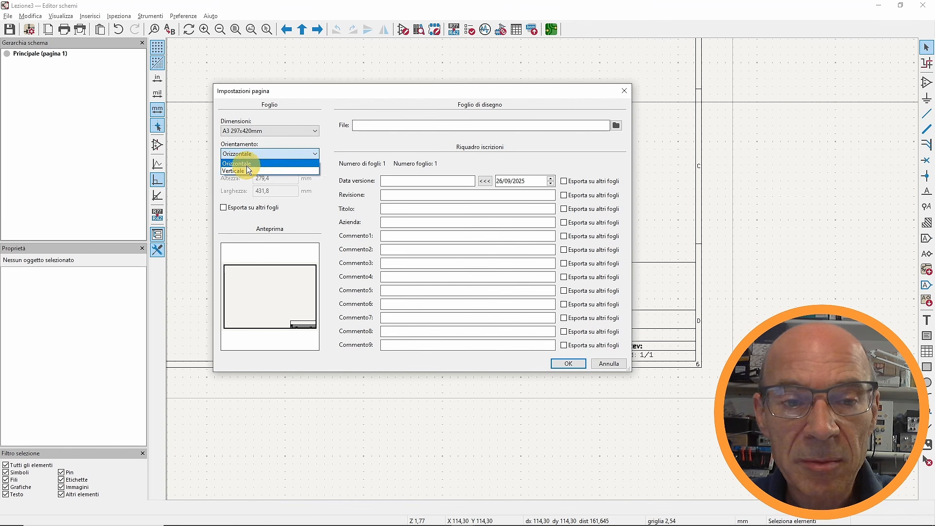
{"action": "left_click", "coordinate": [244, 167]}
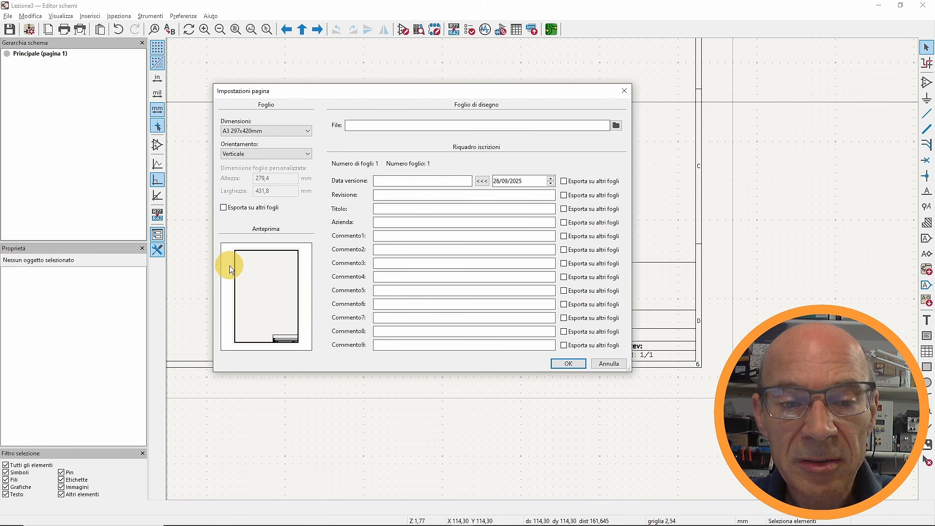
{"action": "left_click", "coordinate": [274, 155]}
{"action": "left_click", "coordinate": [254, 163]}
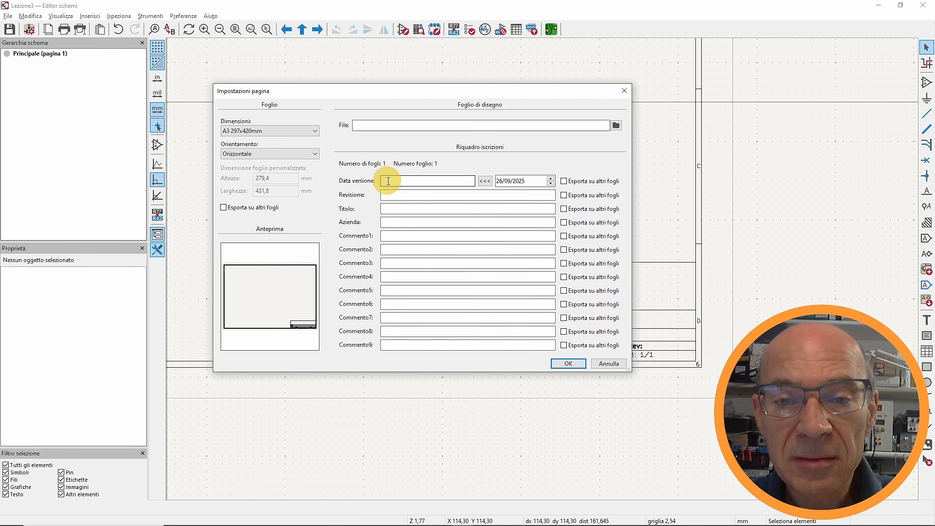
- Set the title block's version date to 26/09/2025 in day/month/year format
{"action": "left_click", "coordinate": [485, 180]}
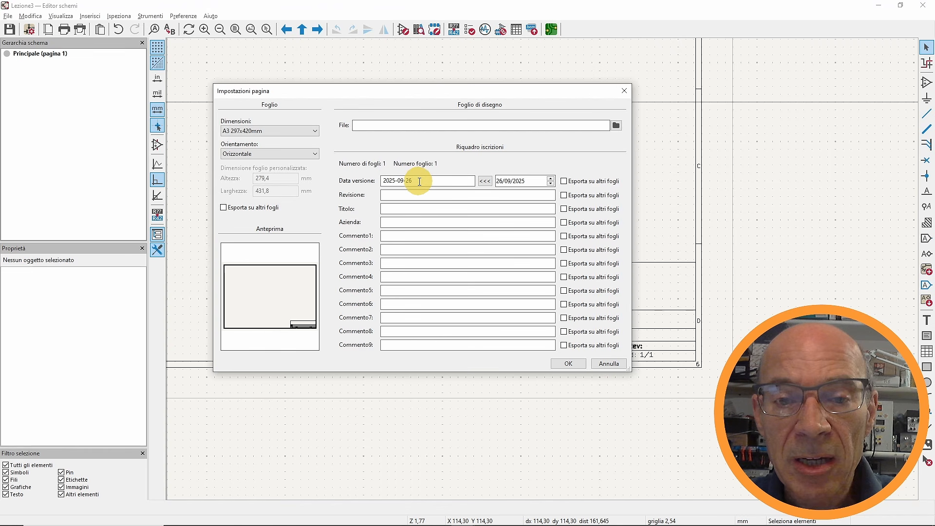
{"action": "left_click_drag", "start_coordinate": [421, 180], "coordinate": [370, 181]}
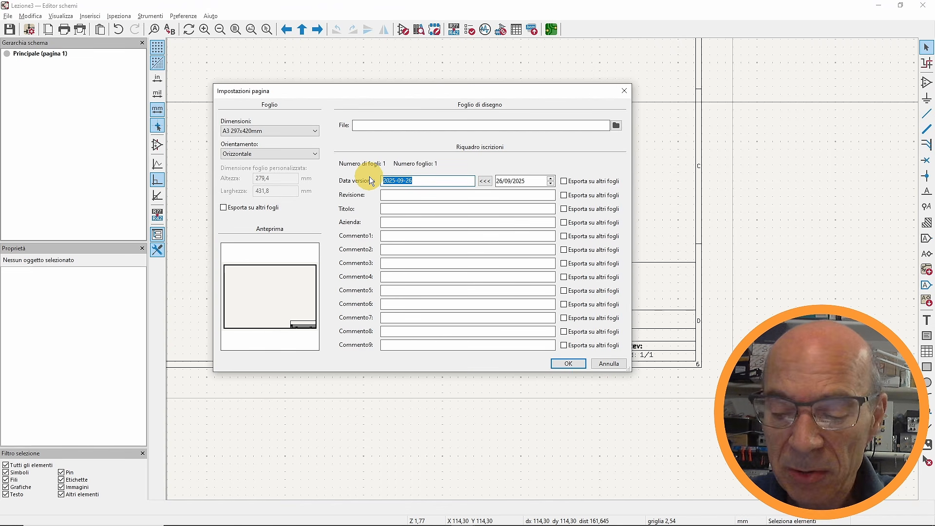
{"action": "type", "text": "26"}
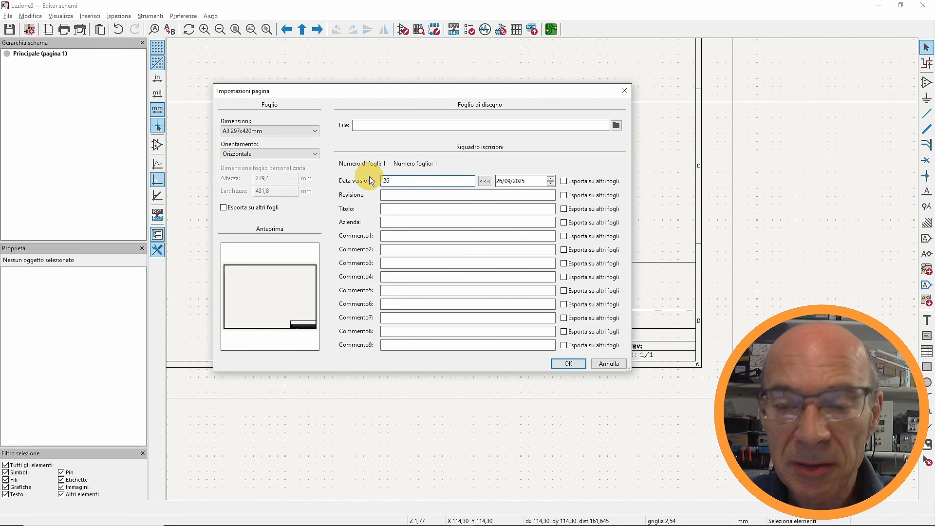
{"action": "type", "text": "/09/20"}
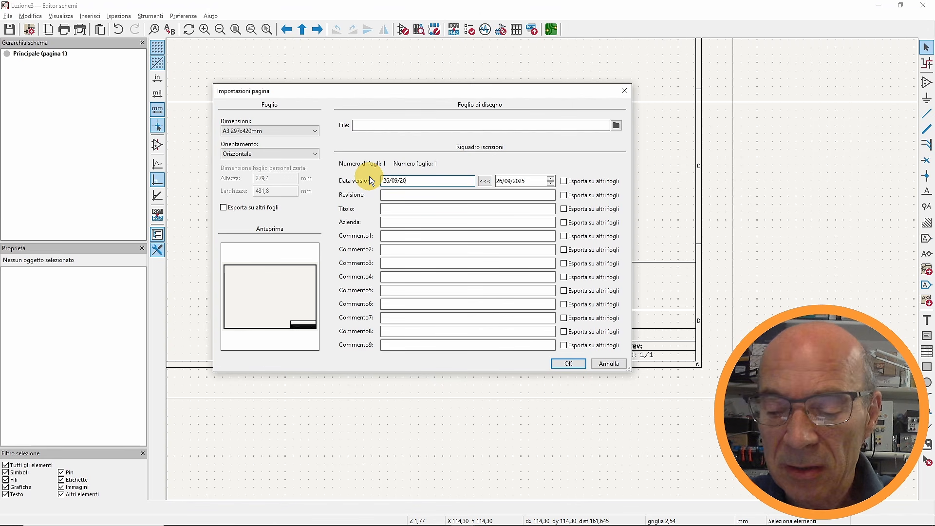
{"action": "type", "text": "25"}
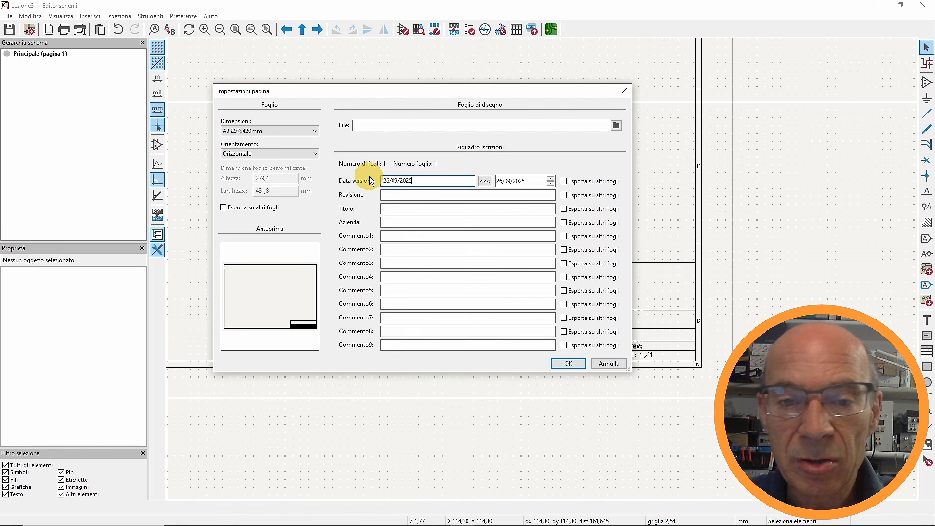
- Set the title block's revision to 1.0 and its title to "Lezione 3"
{"action": "left_click", "coordinate": [419, 196]}
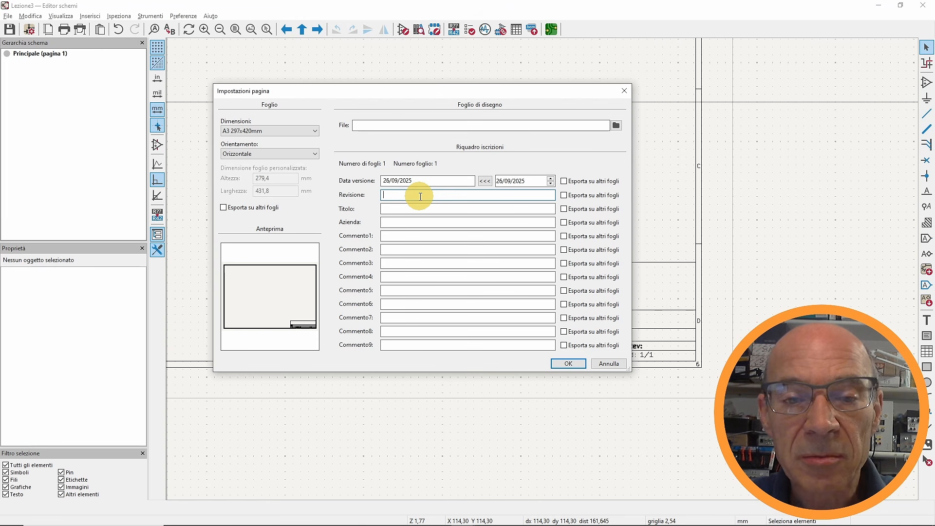
{"action": "type", "text": "1"}
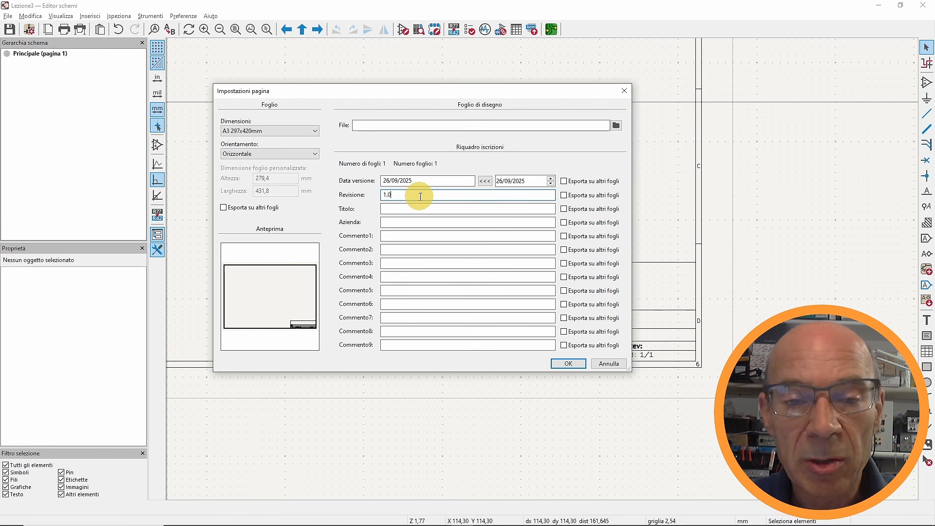
{"action": "left_click", "coordinate": [393, 209]}
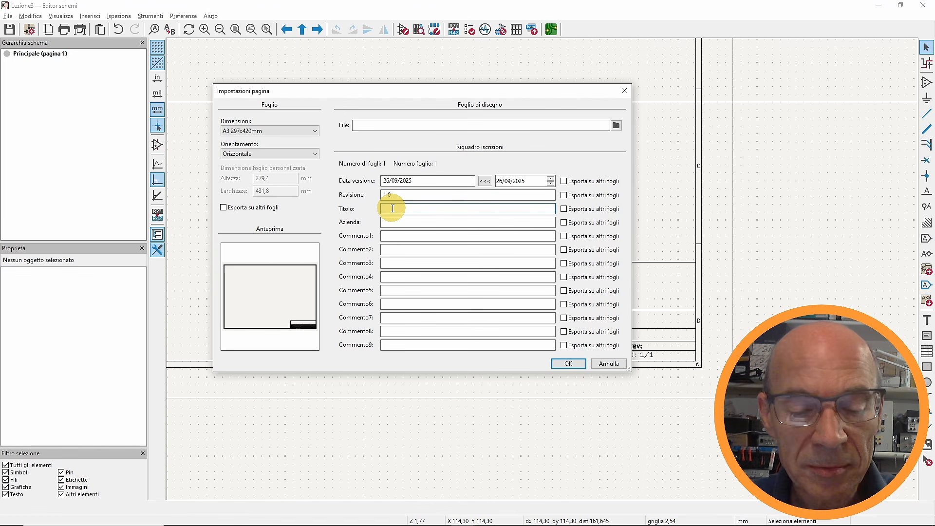
{"action": "type", "text": "Lezione 2"}
{"action": "key", "text": "BackSpace"}
{"action": "type", "text": "3"}
- Enter RG4Tech as the company and "Schemastico di test" as the first comment, and apply the page settings
{"action": "left_click", "coordinate": [392, 222]}
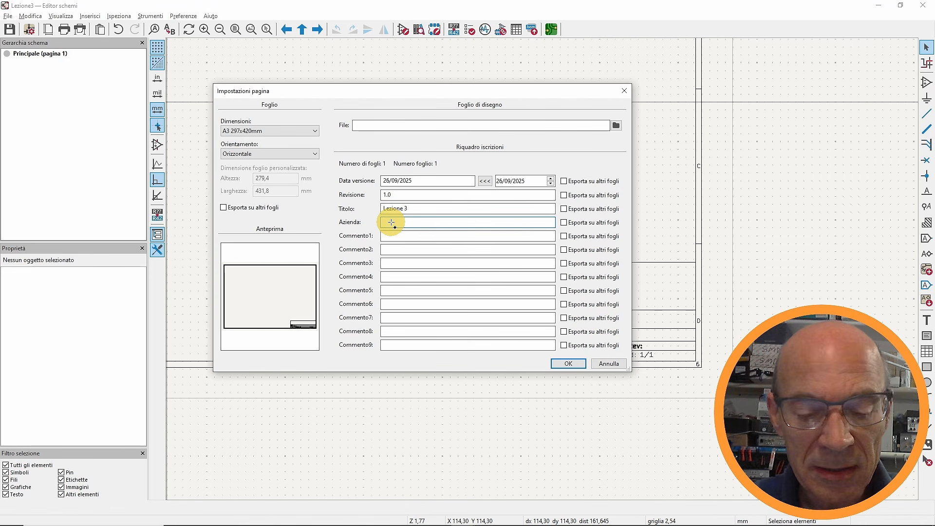
{"action": "type", "text": "RG4Tech"}
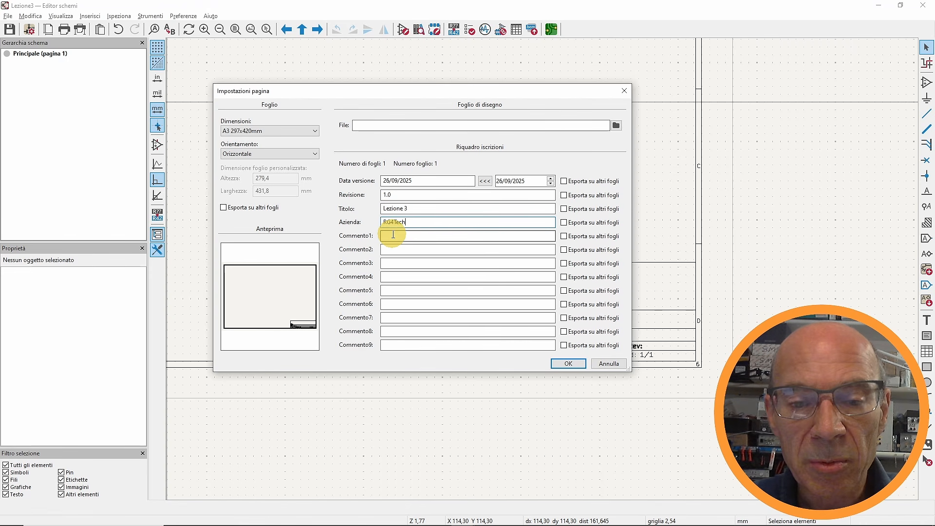
{"action": "left_click_drag", "start_coordinate": [445, 93], "coordinate": [96, 297]}
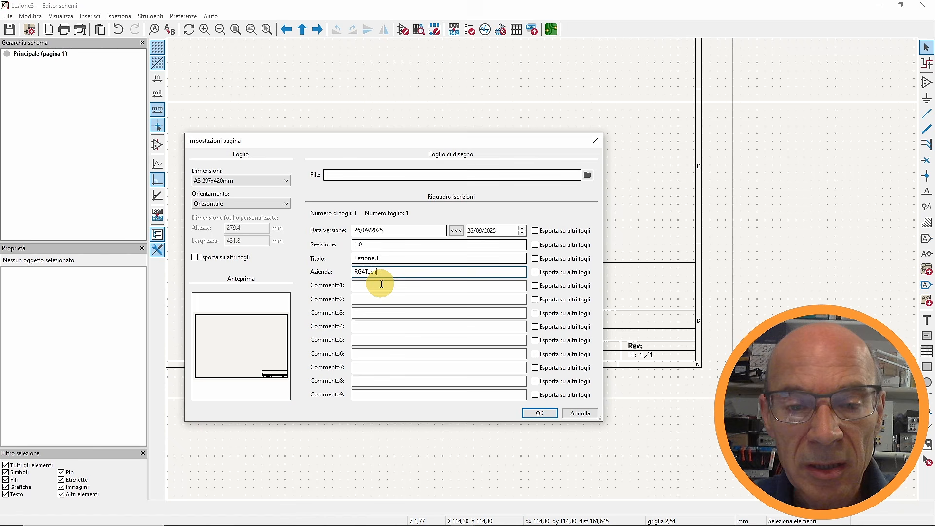
{"action": "left_click", "coordinate": [367, 286]}
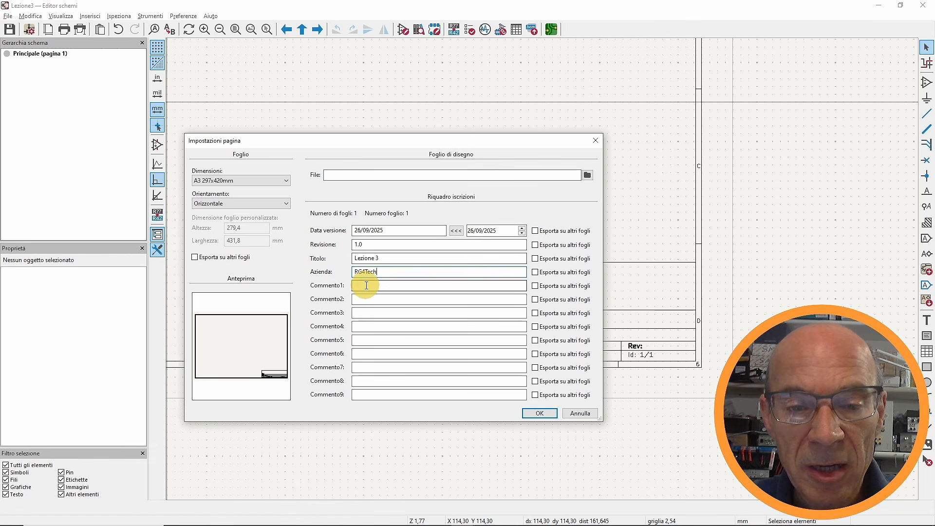
{"action": "type", "text": "Schemas"}
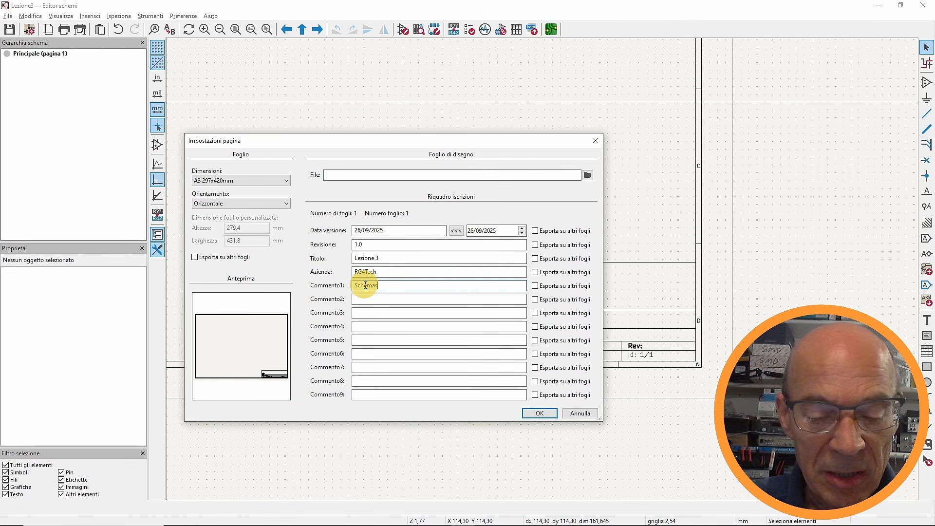
{"action": "type", "text": "tico di test"}
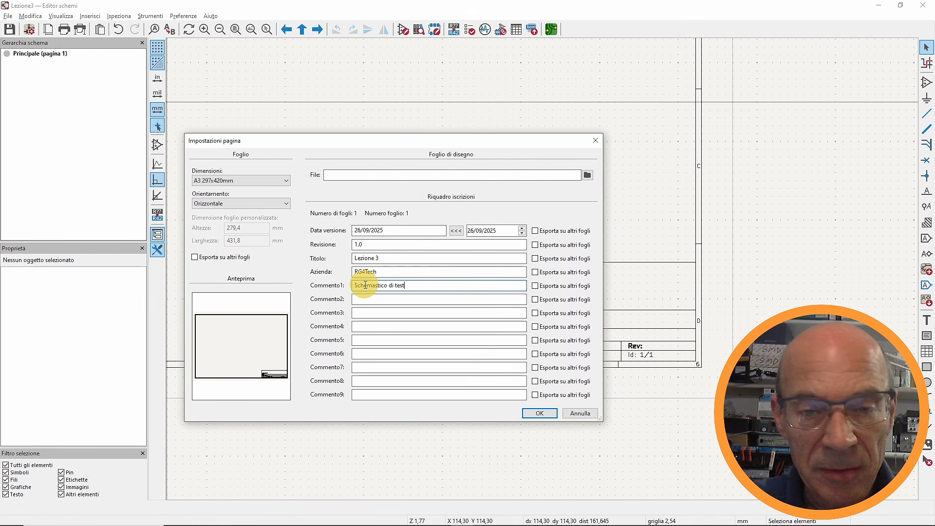
{"action": "left_click", "coordinate": [535, 414]}
- Check the filled-in title block on the sheet and open the drawing sheet editor from the KiCad project window
{"action": "scroll", "coordinate": [534, 413], "scroll_direction": "up", "scroll_amount": 3}
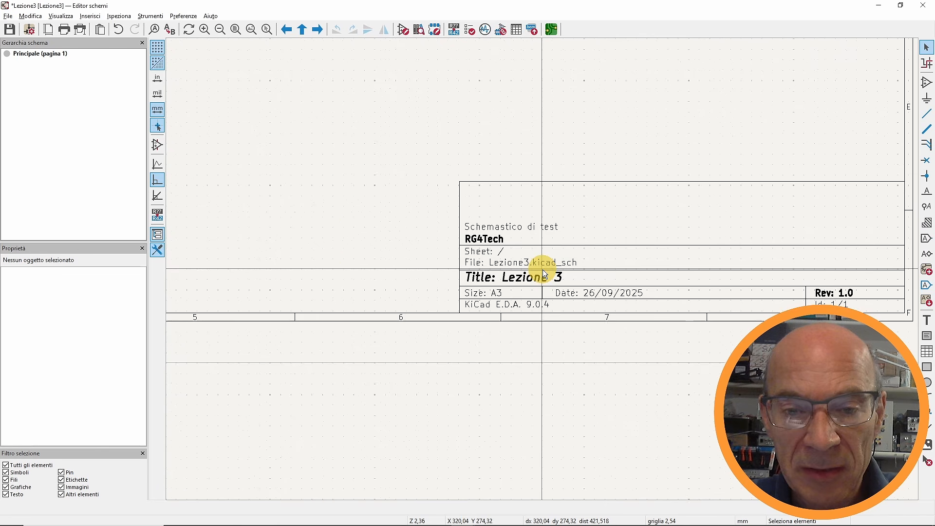
{"action": "scroll", "coordinate": [337, 237], "scroll_direction": "right", "scroll_amount": 2}
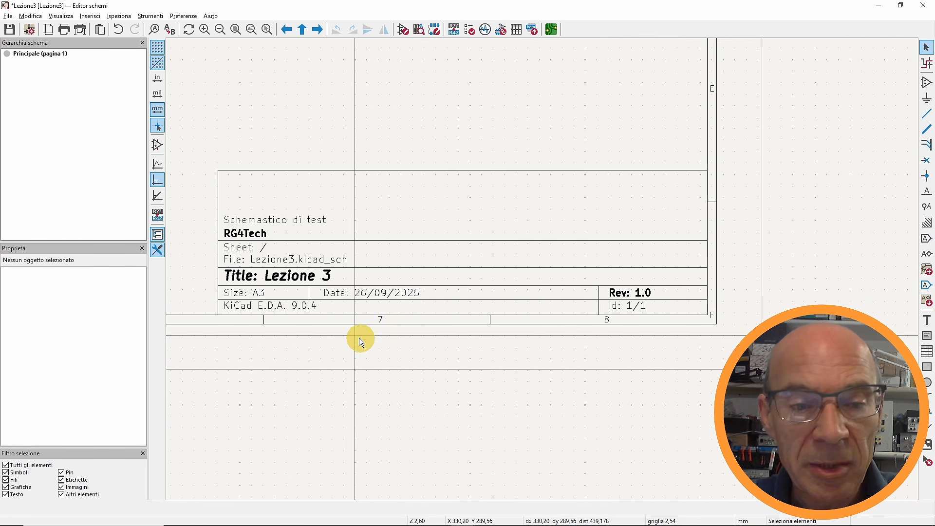
{"action": "scroll", "coordinate": [361, 255], "scroll_direction": "down", "scroll_amount": 2}
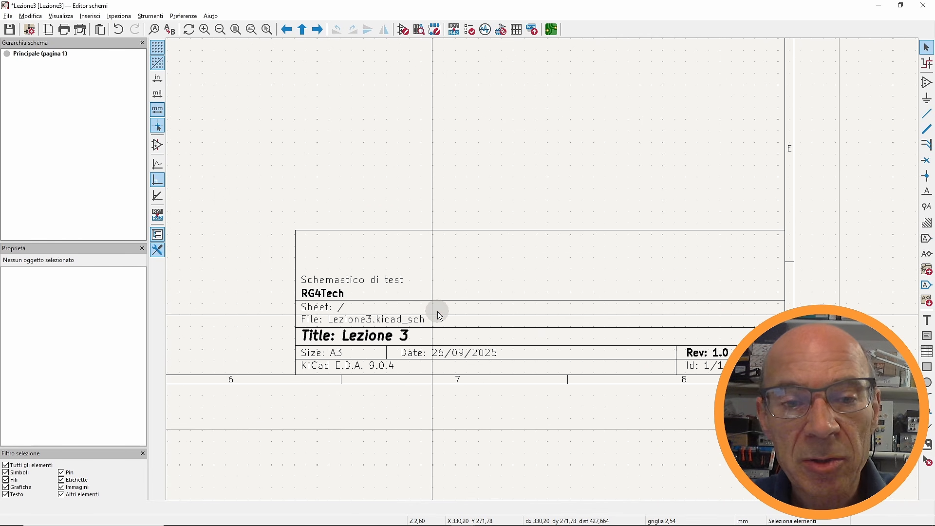
{"action": "scroll", "coordinate": [523, 245], "scroll_direction": "up", "scroll_amount": 3}
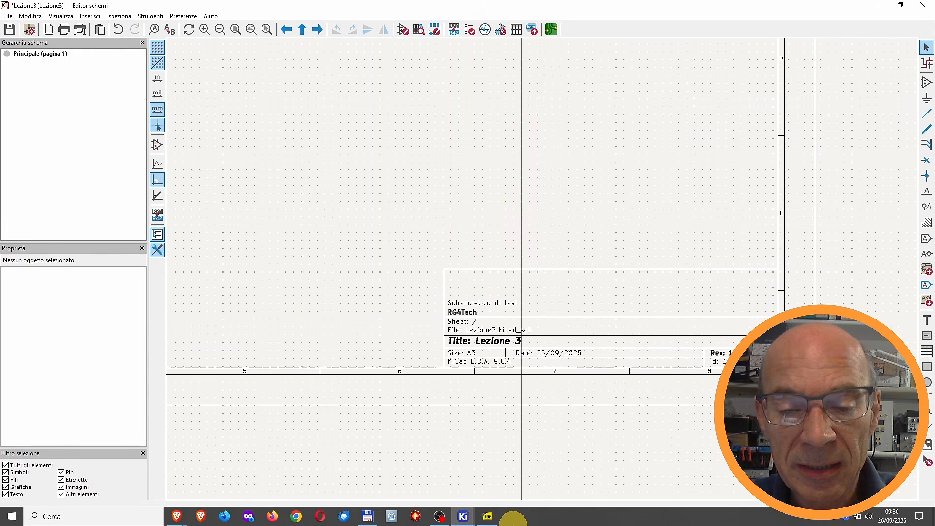
{"action": "left_click", "coordinate": [511, 516]}
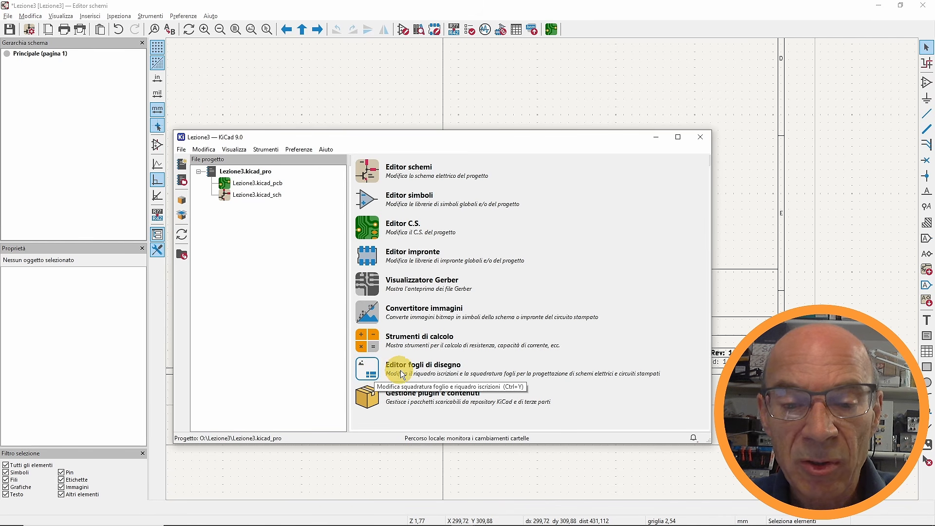
{"action": "left_click", "coordinate": [370, 370]}
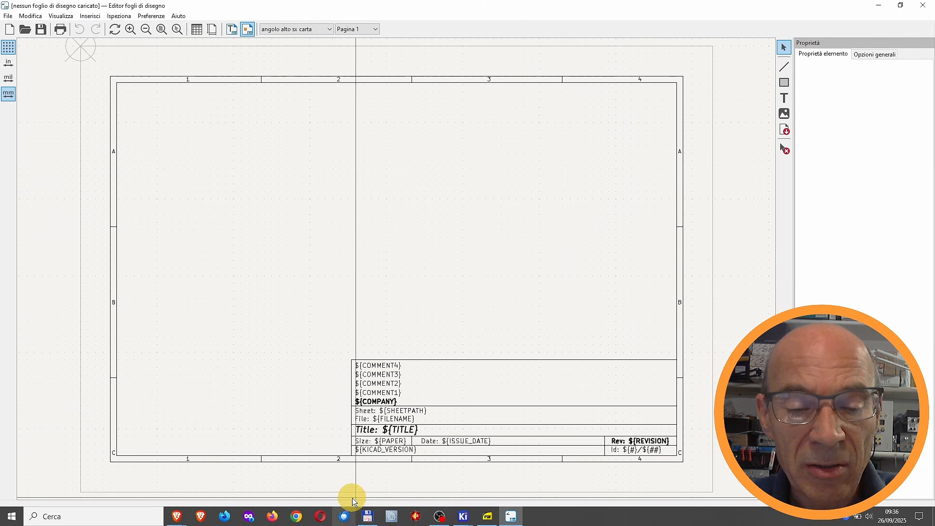
- Check the template path in the lesson PDF and browse to KiCad\9.0\share\kicad\template for opening a drawing sheet
{"action": "left_click", "coordinate": [351, 514]}
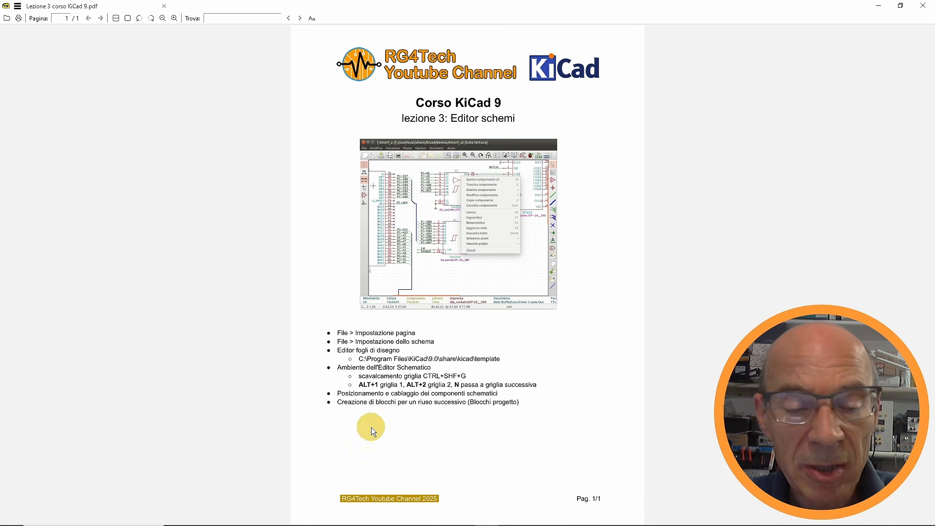
{"action": "left_click", "coordinate": [350, 517]}
{"action": "left_click", "coordinate": [25, 30]}
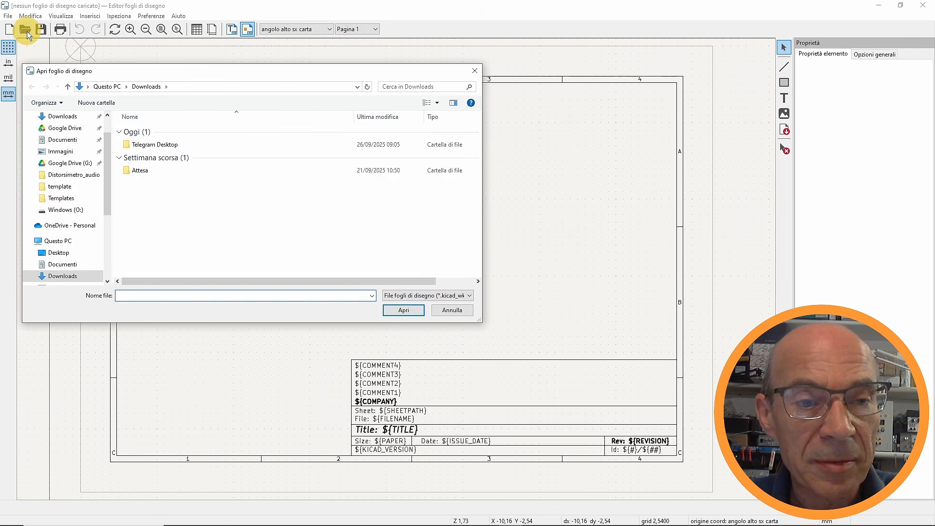
{"action": "double_click", "coordinate": [134, 134]}
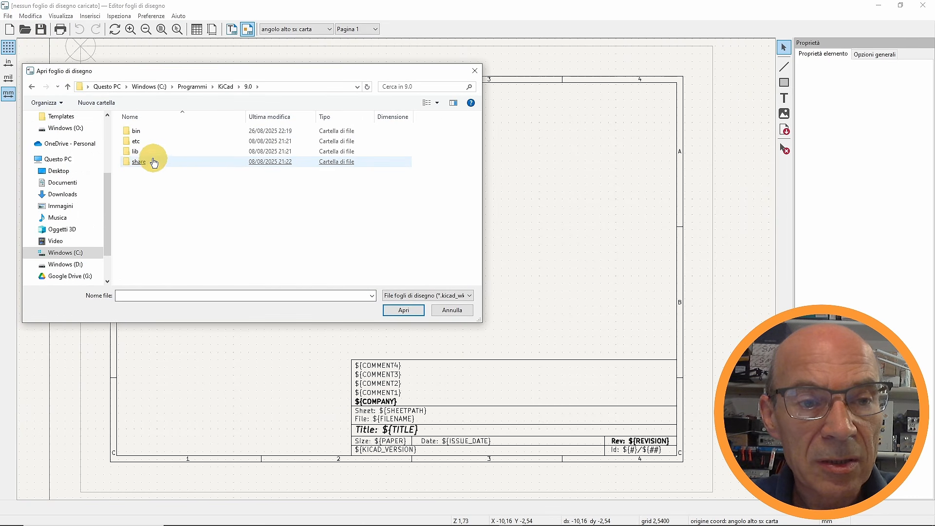
{"action": "double_click", "coordinate": [141, 152]}
{"action": "double_click", "coordinate": [140, 141]}
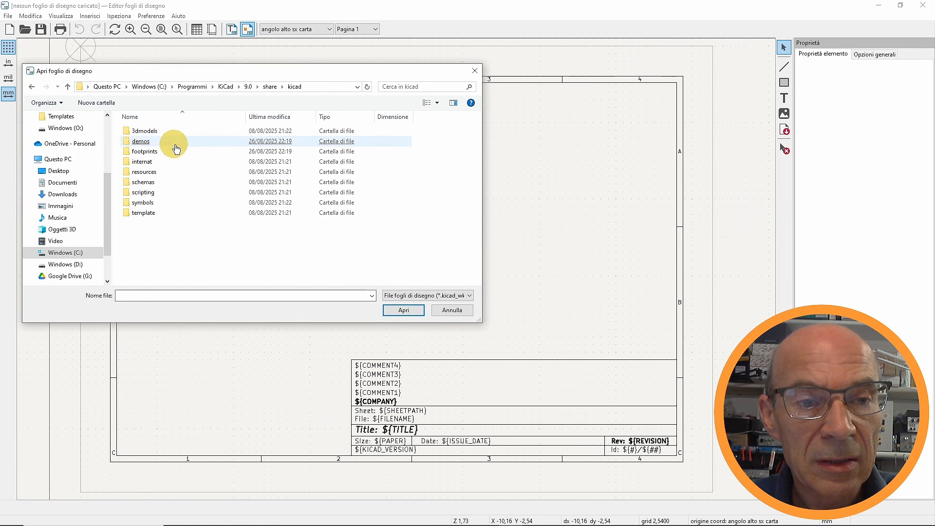
{"action": "double_click", "coordinate": [149, 217]}
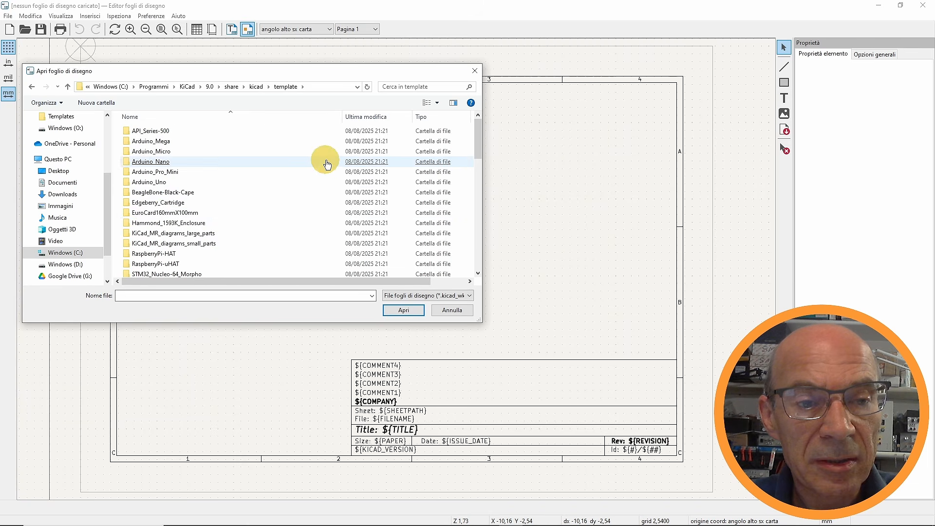
- Look through the supplied drawing sheet templates and open pagelayout_default.kicad_wks
{"action": "scroll", "coordinate": [161, 162], "scroll_direction": "down", "scroll_amount": 10}
{"action": "scroll", "coordinate": [159, 159], "scroll_direction": "up", "scroll_amount": 8}
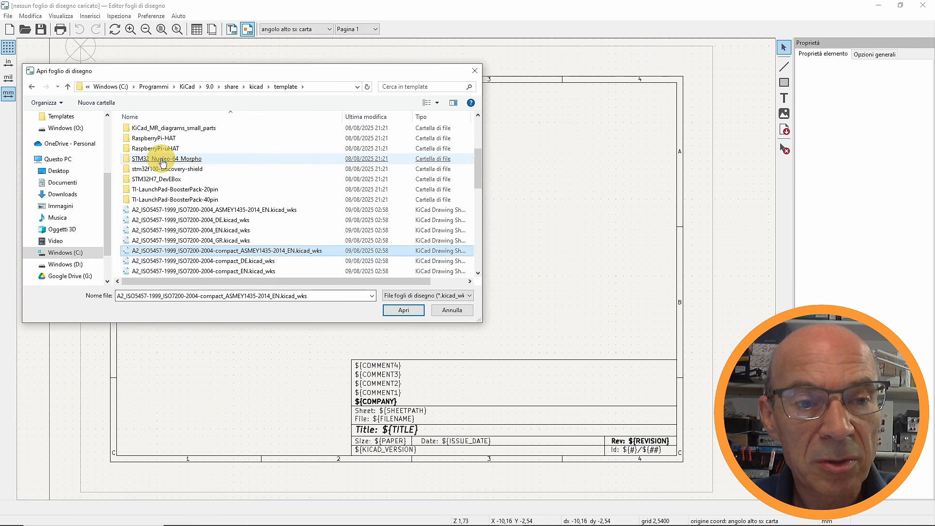
{"action": "scroll", "coordinate": [167, 170], "scroll_direction": "down", "scroll_amount": 2}
{"action": "scroll", "coordinate": [168, 173], "scroll_direction": "down", "scroll_amount": 9}
{"action": "left_click", "coordinate": [161, 230]}
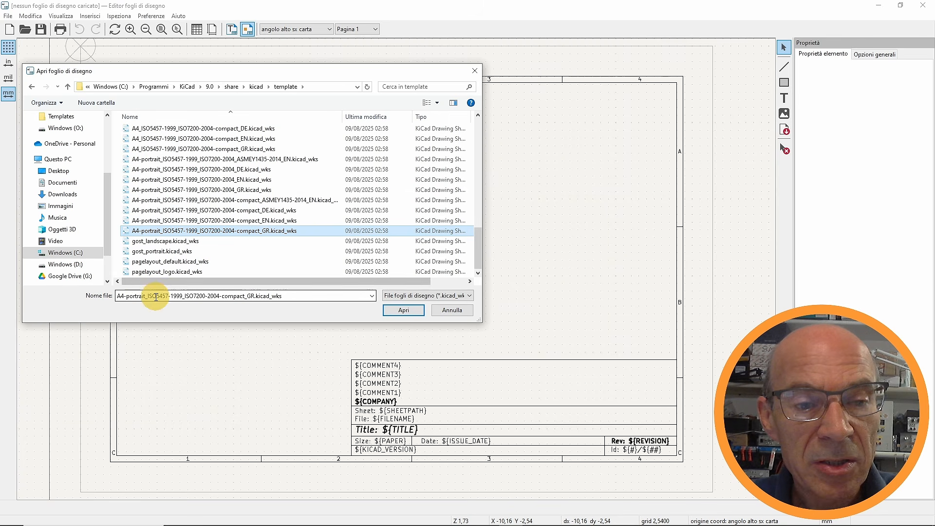
{"action": "double_click", "coordinate": [185, 262]}
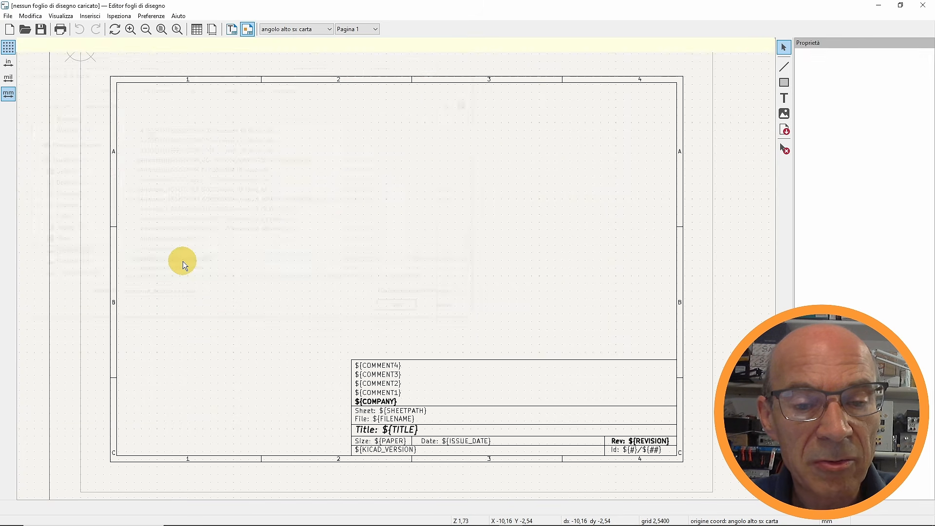
- Select the ${COMMENT4} text in the title block and read through the list of predefined keywords in its help
{"action": "middle_click_drag", "start_coordinate": [485, 312], "coordinate": [435, 248]}
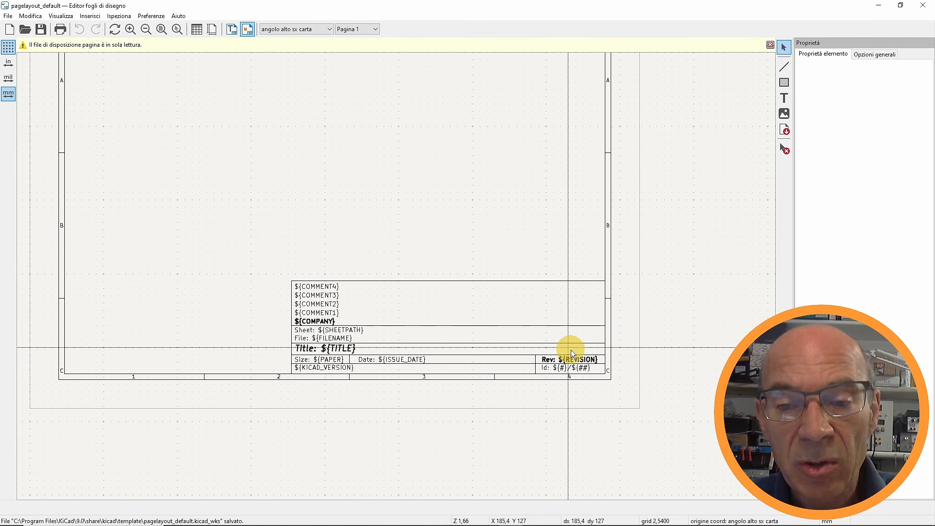
{"action": "scroll", "coordinate": [571, 349], "scroll_direction": "up", "scroll_amount": 1}
{"action": "middle_click_drag", "start_coordinate": [396, 277], "coordinate": [531, 325]}
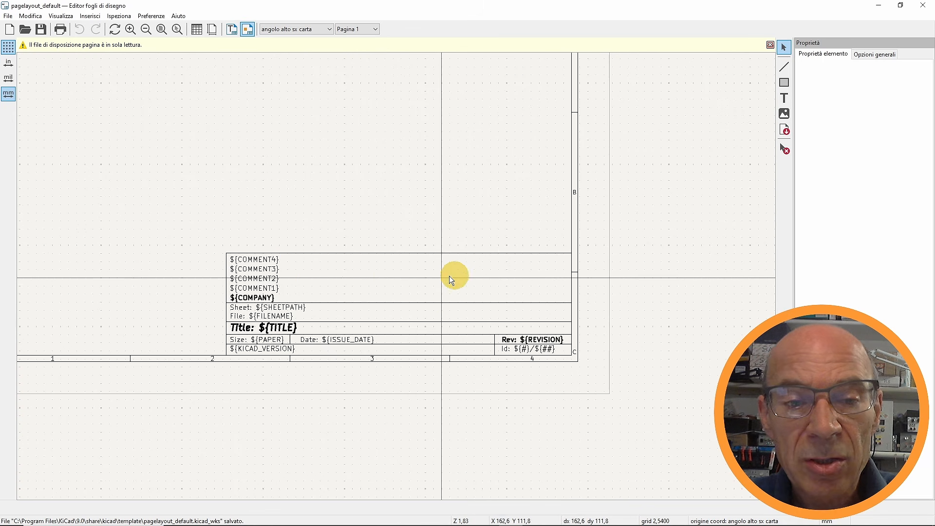
{"action": "left_click", "coordinate": [257, 260]}
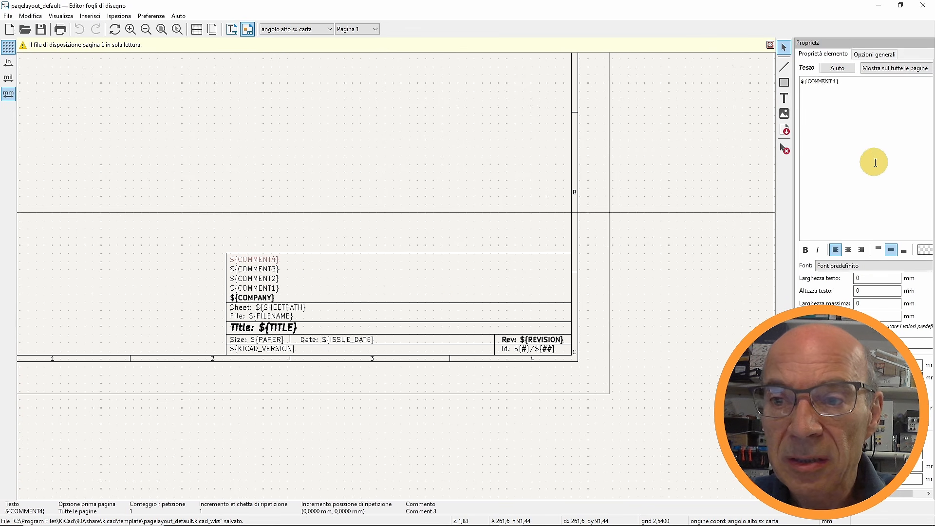
{"action": "left_click", "coordinate": [837, 70]}
{"action": "left_click_drag", "start_coordinate": [590, 229], "coordinate": [590, 240]}
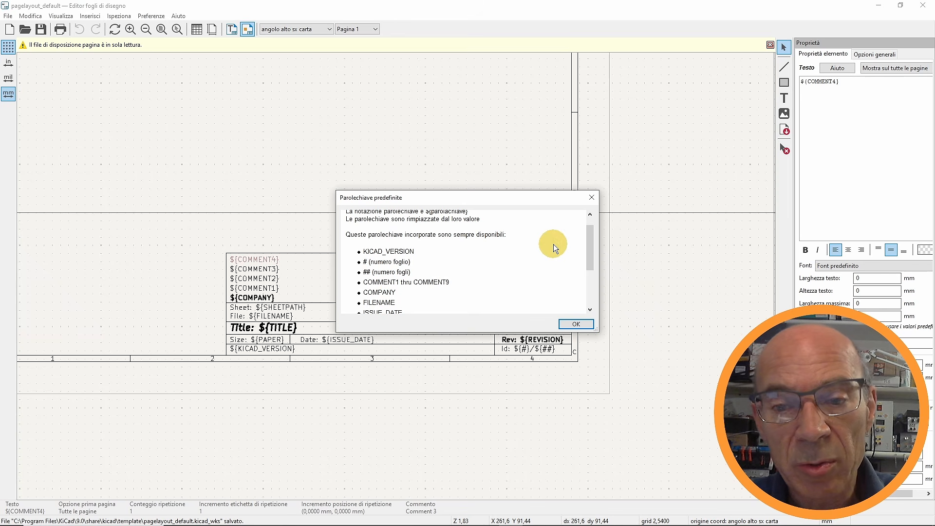
{"action": "left_click_drag", "start_coordinate": [590, 229], "coordinate": [590, 234]}
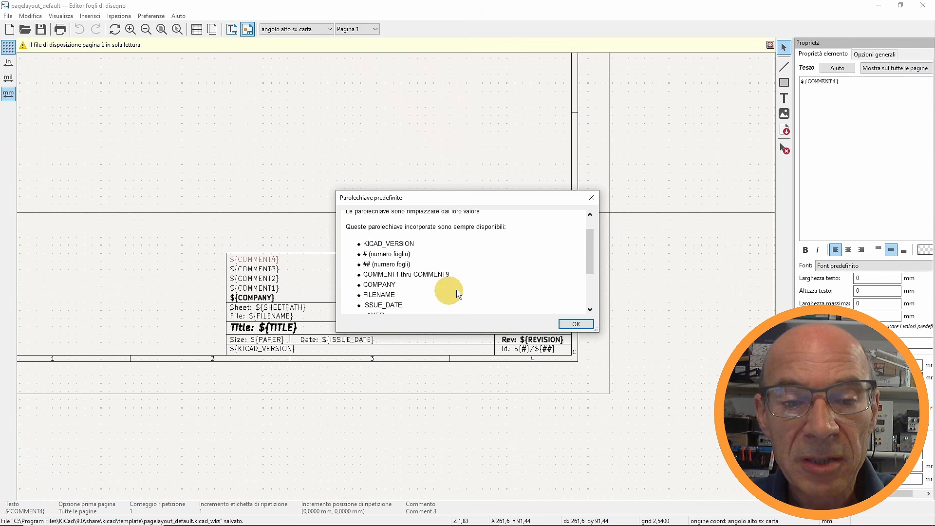
{"action": "left_click_drag", "start_coordinate": [590, 248], "coordinate": [590, 282]}
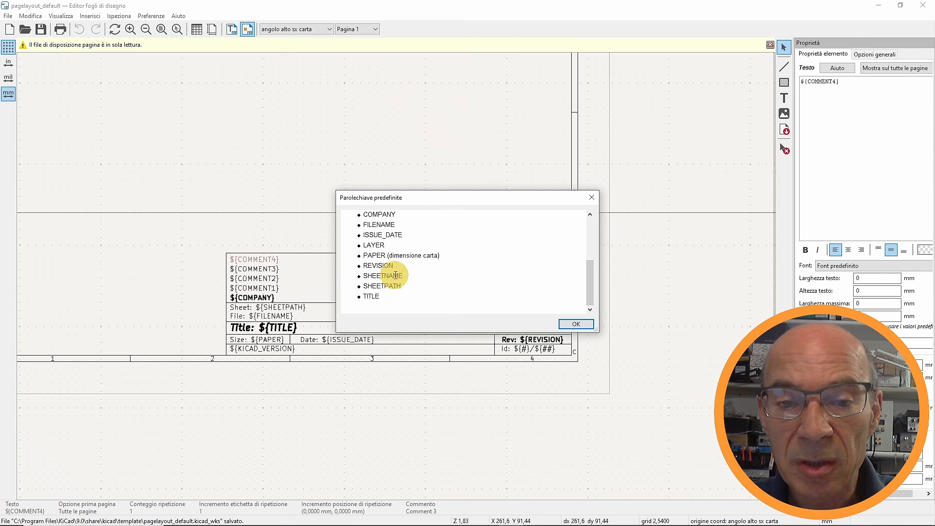
{"action": "left_click", "coordinate": [592, 198]}
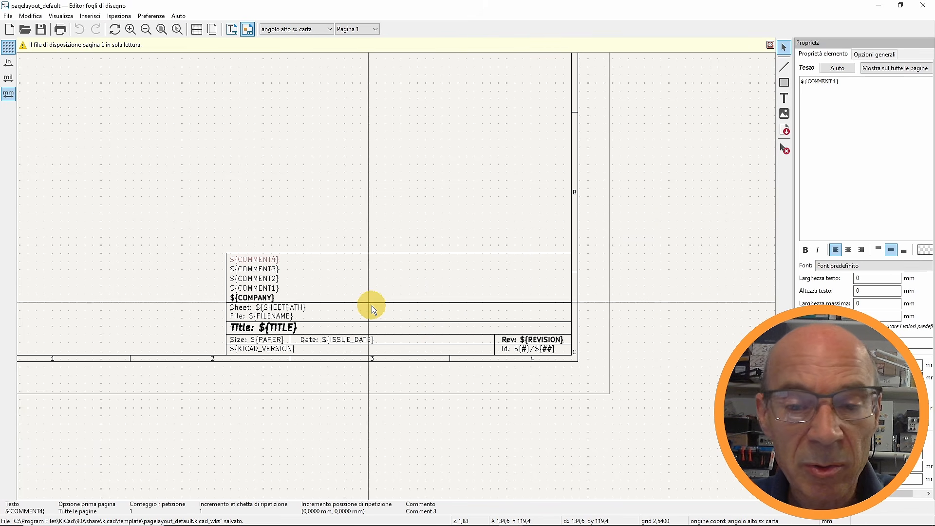
- Insert the image logo_RG4Tech_web500x500.jpg from Downloads and place it on the drawing sheet near the title block
{"action": "scroll", "coordinate": [581, 356], "scroll_direction": "up", "scroll_amount": 3}
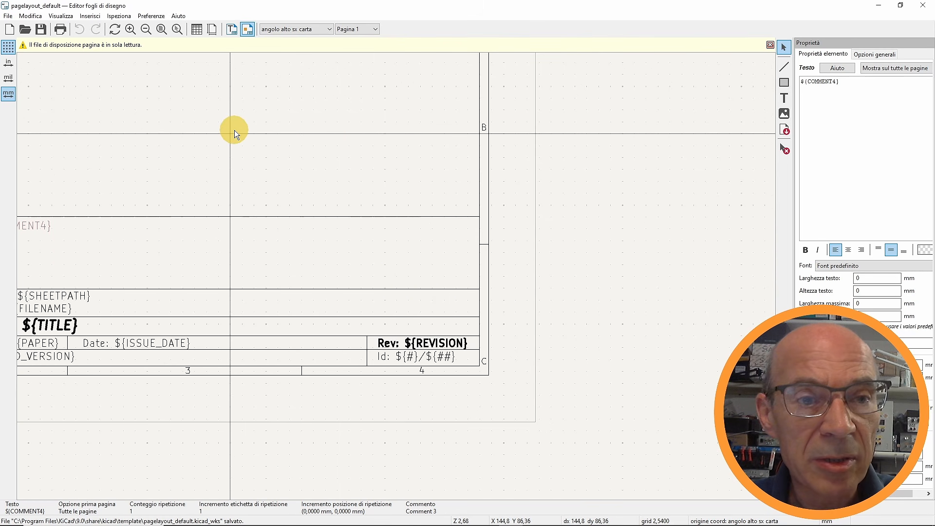
{"action": "left_click", "coordinate": [91, 15]}
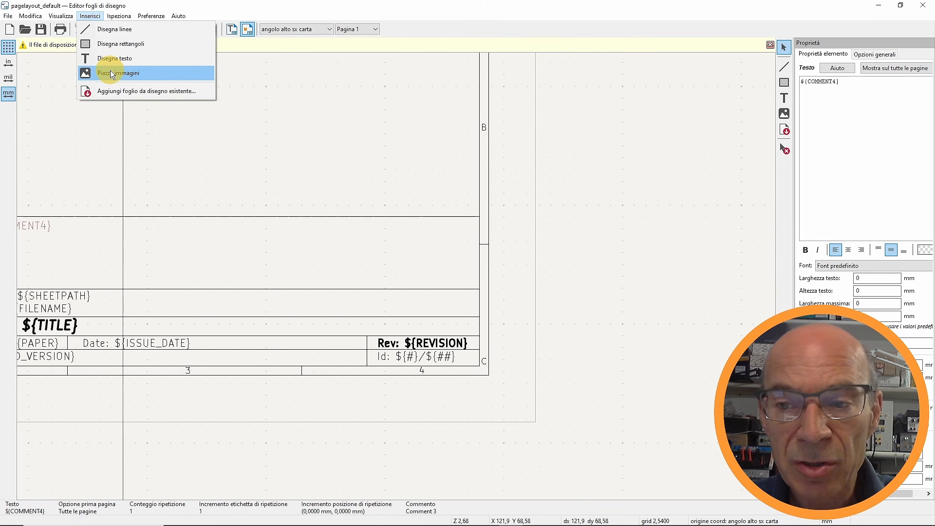
{"action": "left_click", "coordinate": [595, 75]}
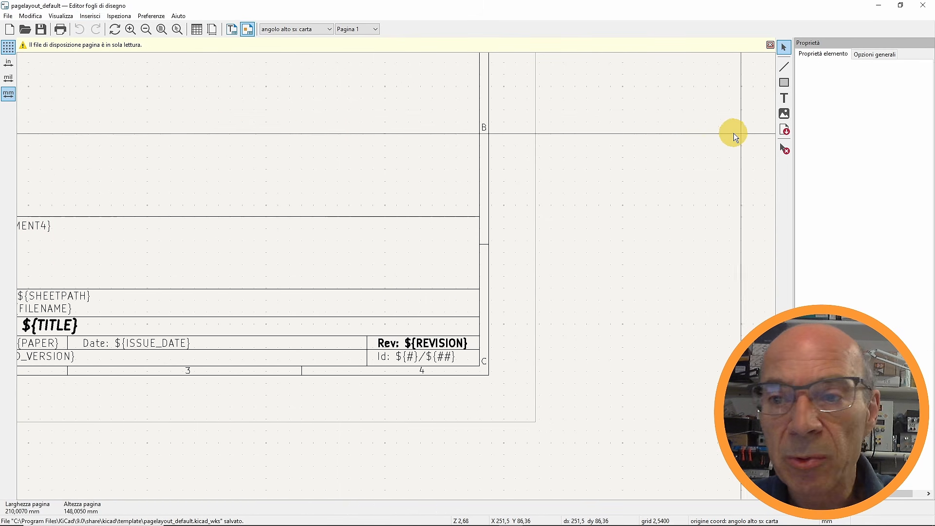
{"action": "left_click", "coordinate": [785, 114]}
{"action": "left_click", "coordinate": [385, 228]}
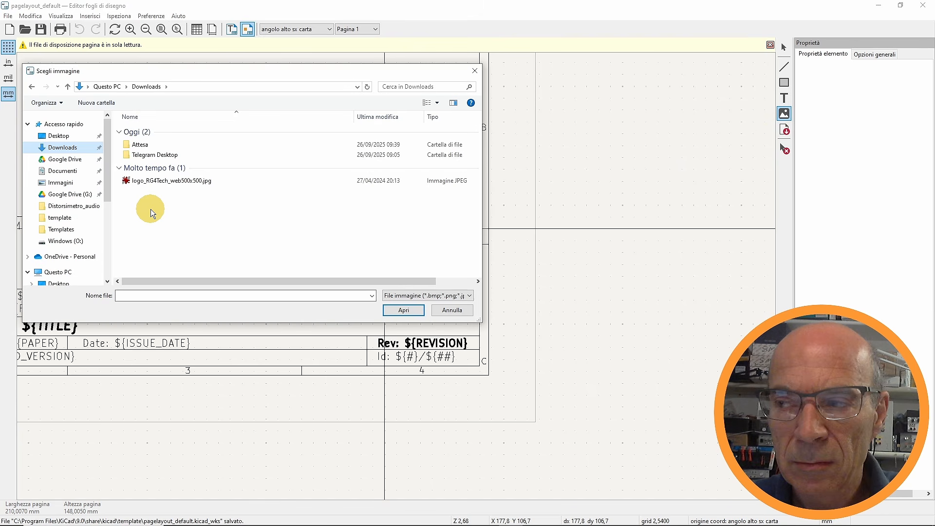
{"action": "double_click", "coordinate": [147, 181]}
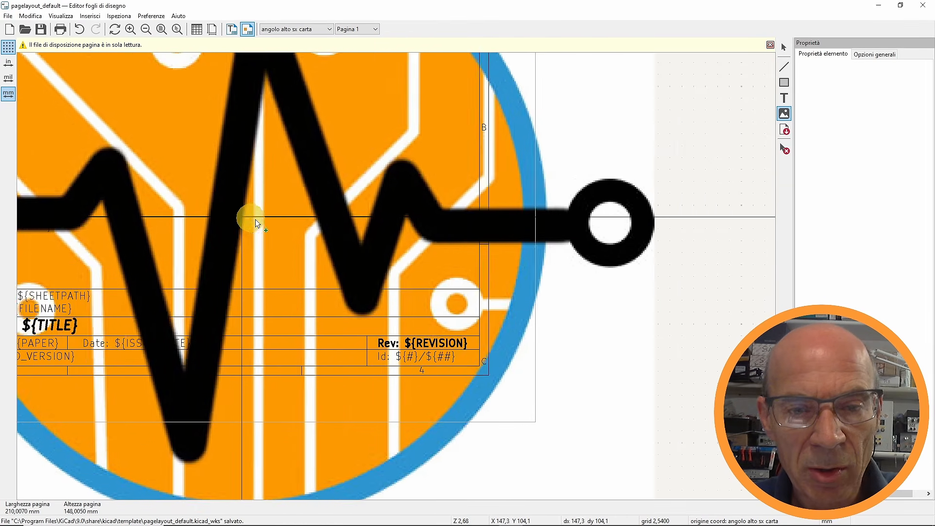
{"action": "scroll", "coordinate": [396, 276], "scroll_direction": "down", "scroll_amount": 2}
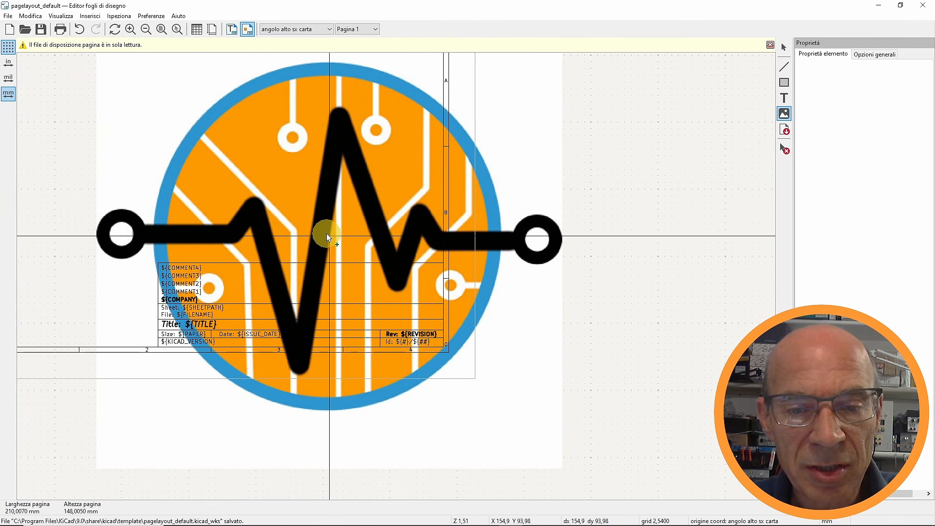
{"action": "left_click", "coordinate": [326, 235]}
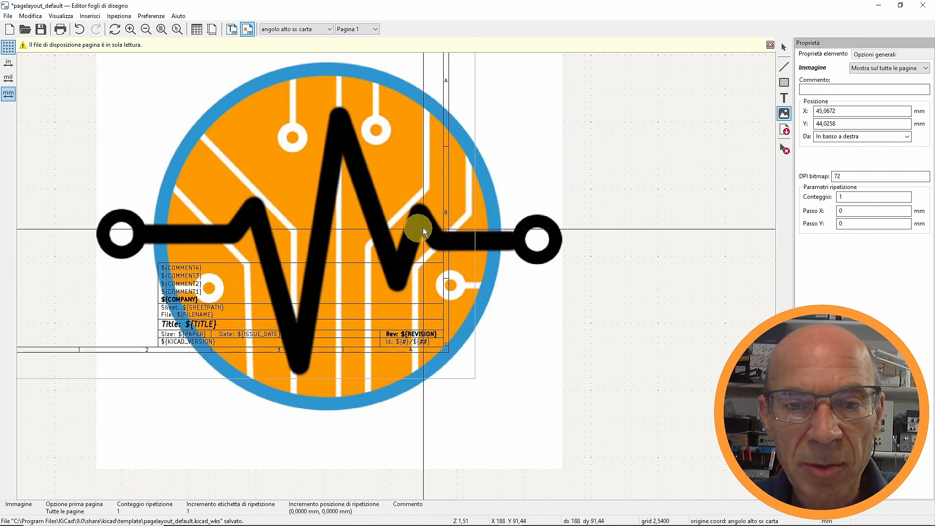
- Set the placed logo's bitmap DPI to 1000 to shrink it
{"action": "left_click", "coordinate": [842, 176]}
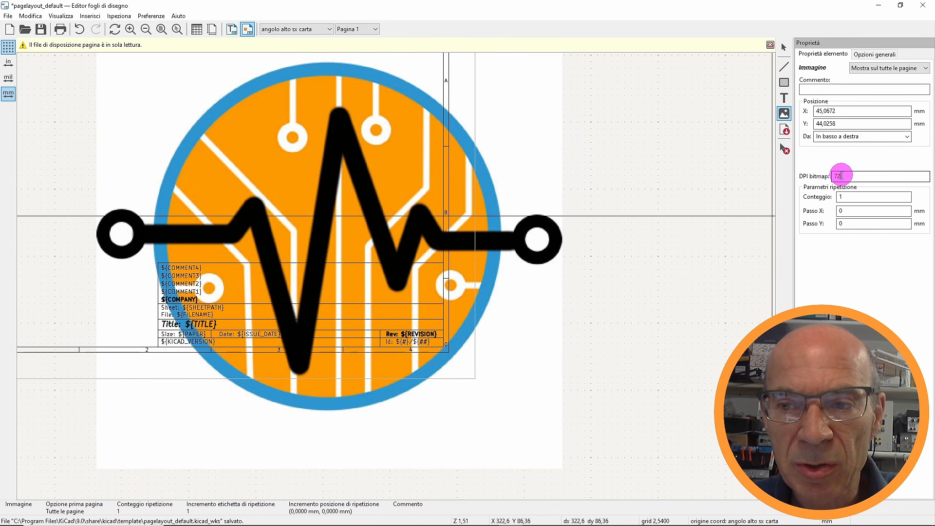
{"action": "double_click", "coordinate": [834, 176]}
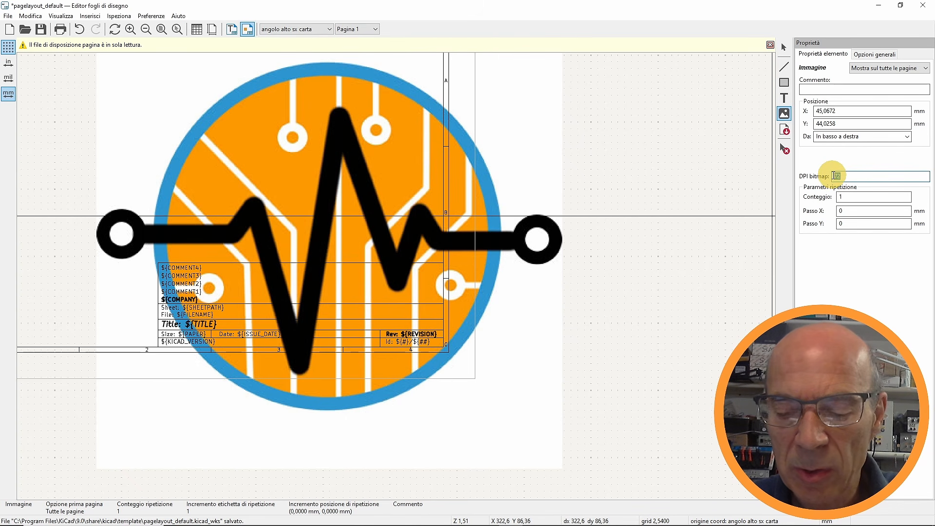
{"action": "type", "text": "1000"}
{"action": "left_click", "coordinate": [853, 196]}
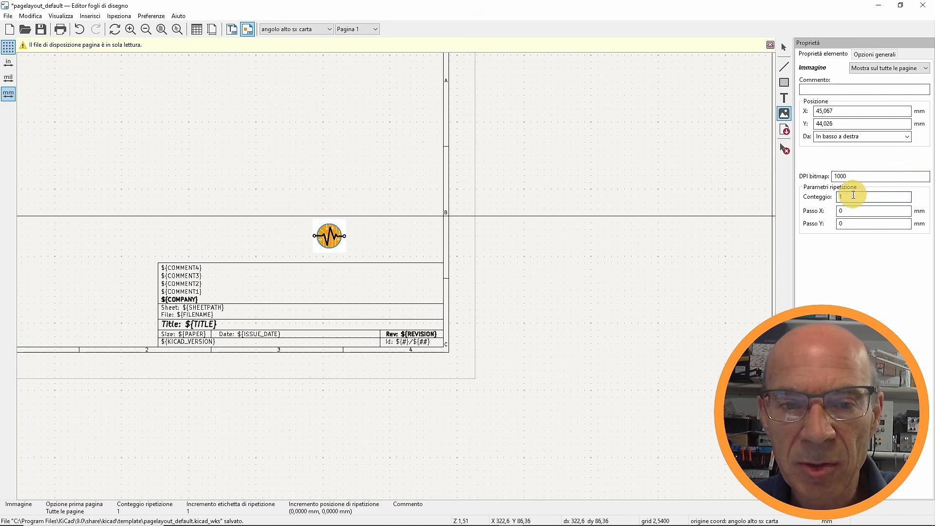
- Try the logo inside the title block at the right end of the comment area, and delete it from the sheet
{"action": "left_click", "coordinate": [329, 237]}
{"action": "key", "text": "Escape"}
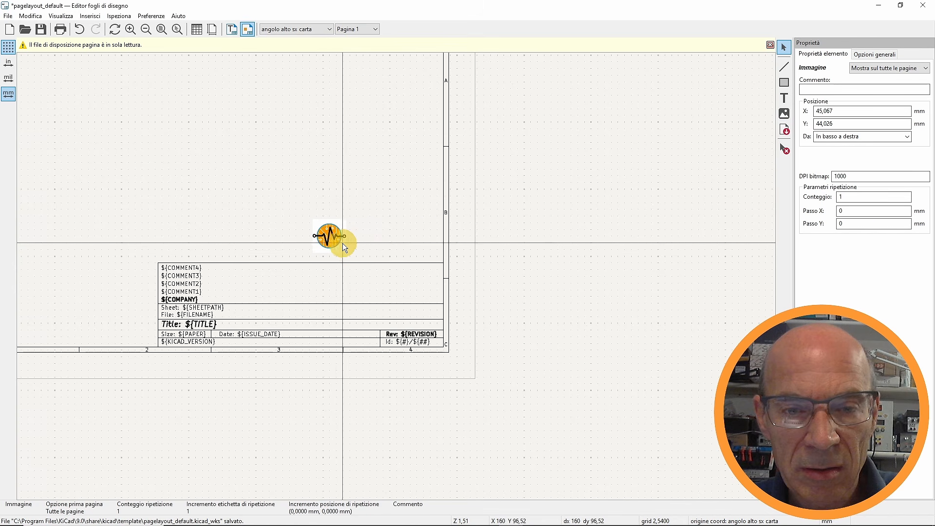
{"action": "left_click_drag", "start_coordinate": [343, 243], "coordinate": [436, 294]}
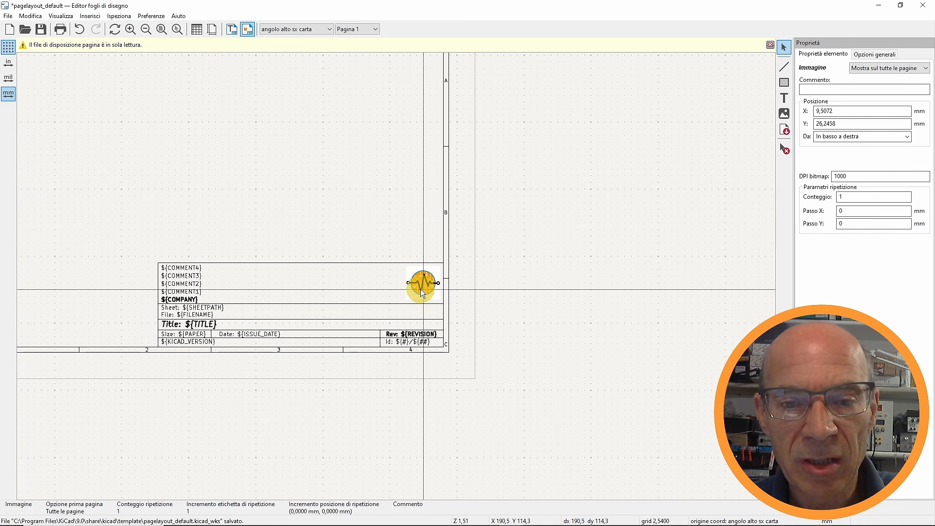
{"action": "left_click_drag", "start_coordinate": [420, 289], "coordinate": [317, 232]}
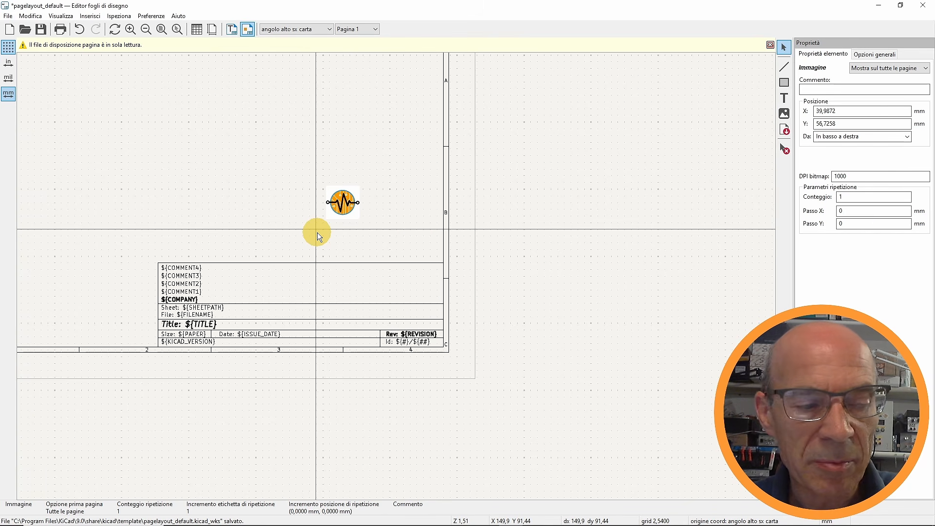
{"action": "key", "text": "Delete"}
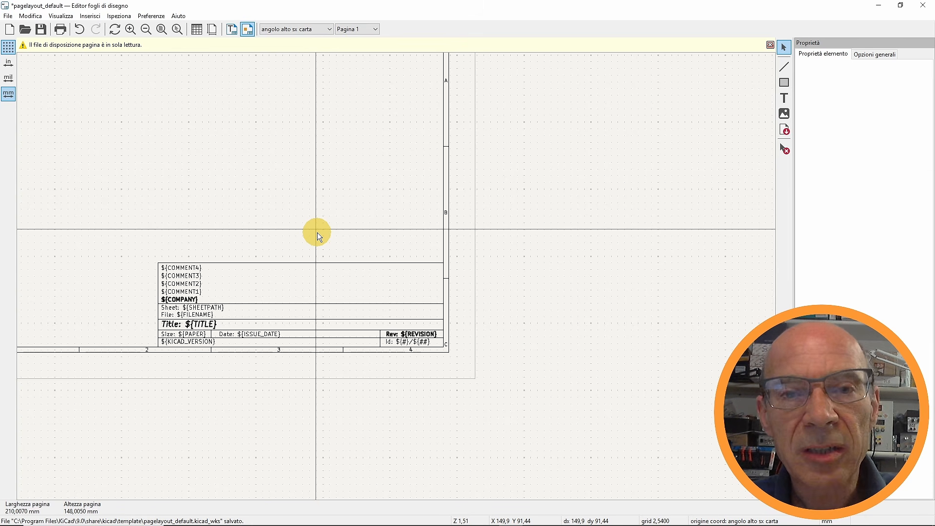
- Open the image converter from the KiCad project window and load logo_RG4Tech_web500x500.jpg as the source image
{"action": "key", "text": "alt+Tab"}
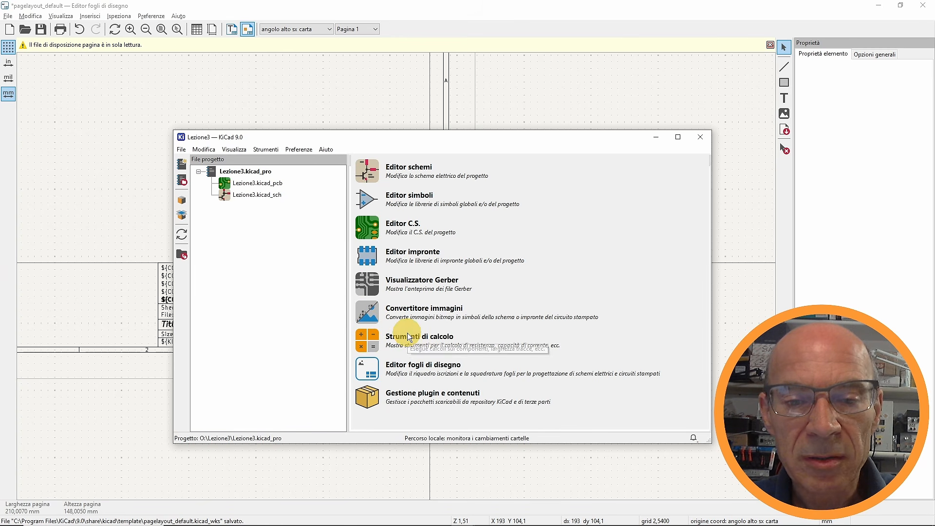
{"action": "left_click", "coordinate": [369, 306]}
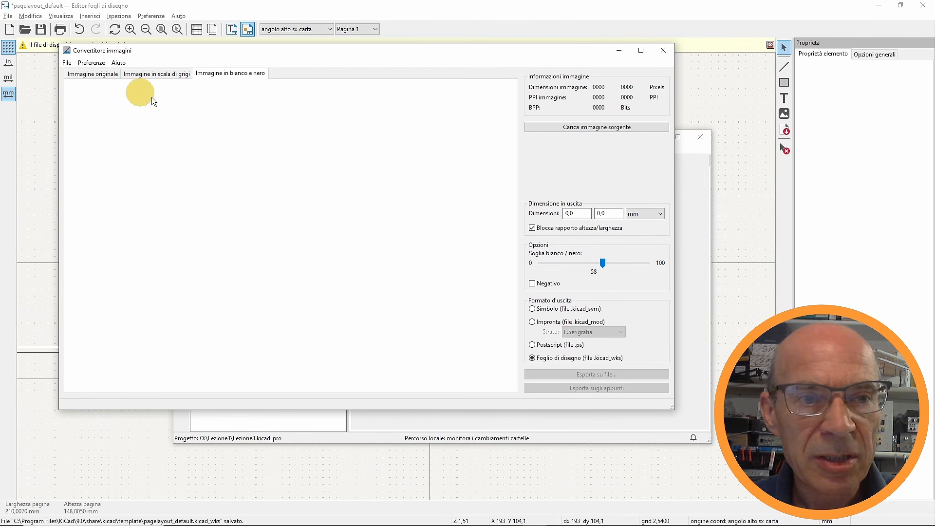
{"action": "left_click", "coordinate": [66, 63]}
{"action": "left_click", "coordinate": [82, 76]}
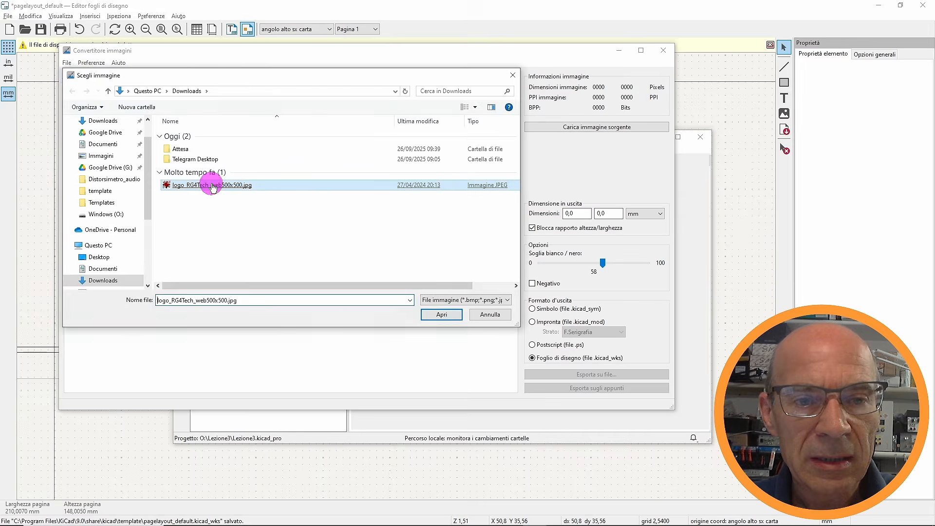
{"action": "double_click", "coordinate": [210, 183]}
- Compare the logo's original, greyscale and black-and-white previews in the image converter
{"action": "left_click", "coordinate": [88, 74]}
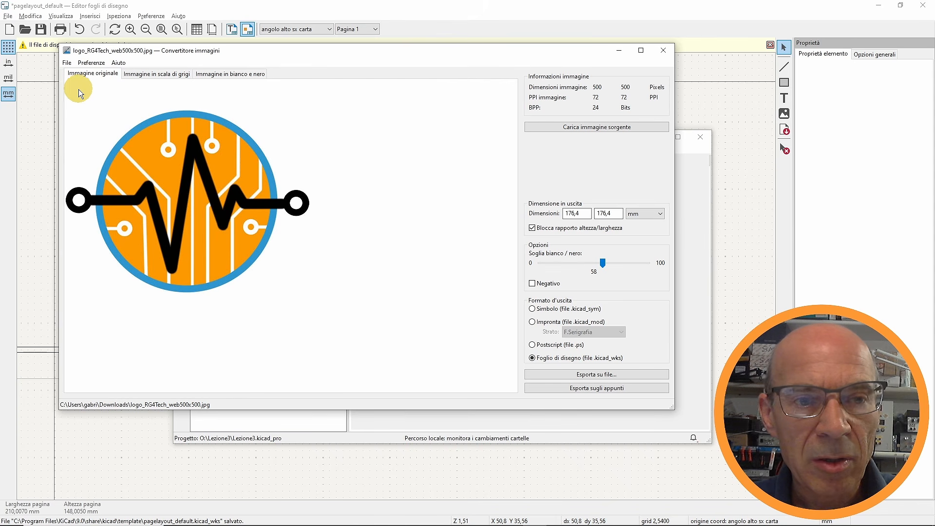
{"action": "left_click", "coordinate": [153, 74]}
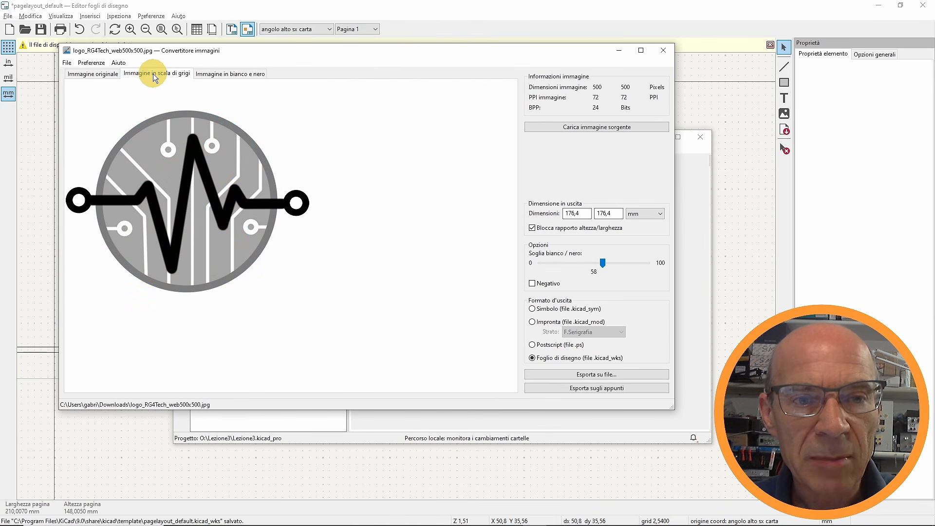
{"action": "left_click", "coordinate": [228, 76]}
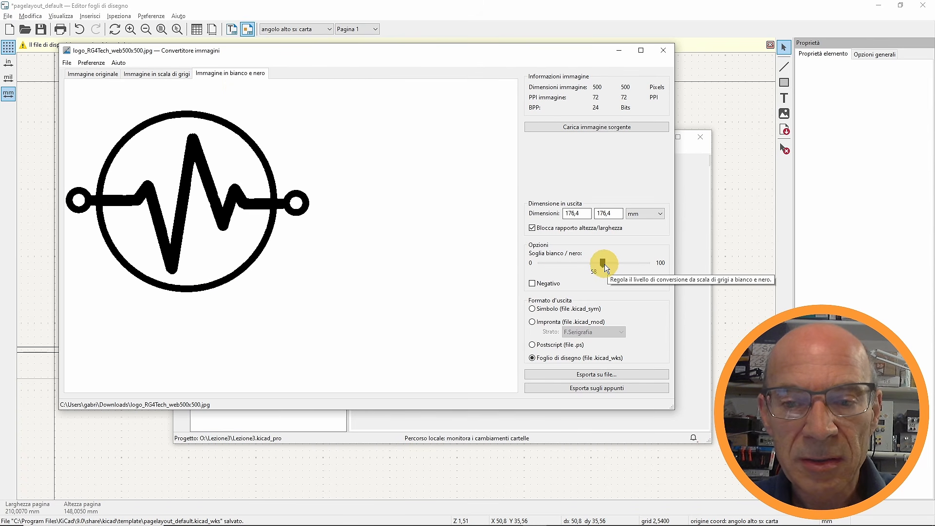
- Set the black/white threshold to 62 and try the negative option, leaving it off
{"action": "mouse_move", "coordinate": [604, 264]}
{"action": "left_mouse_down"}
{"action": "mouse_move", "coordinate": [541, 266]}
{"action": "mouse_move", "coordinate": [624, 267]}
{"action": "mouse_move", "coordinate": [583, 265]}
{"action": "mouse_move", "coordinate": [612, 269]}
{"action": "left_mouse_up"}
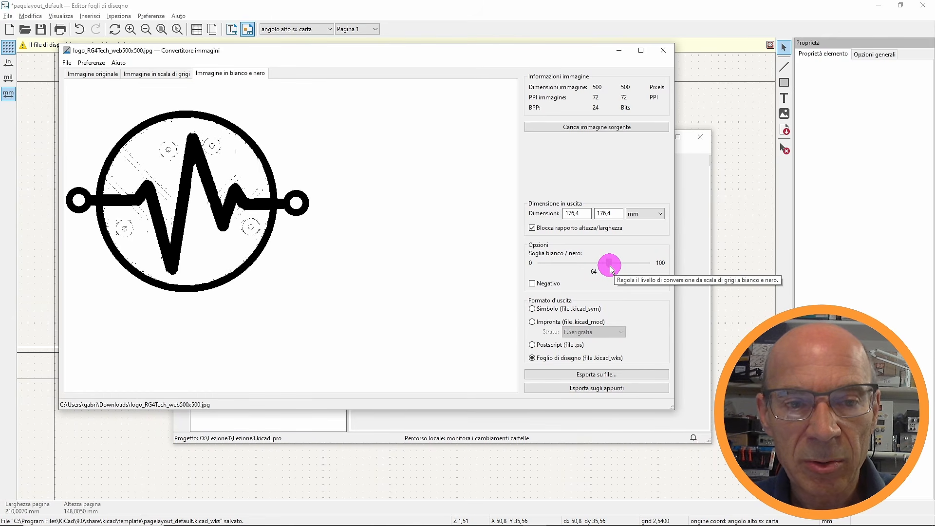
{"action": "left_click", "coordinate": [536, 285]}
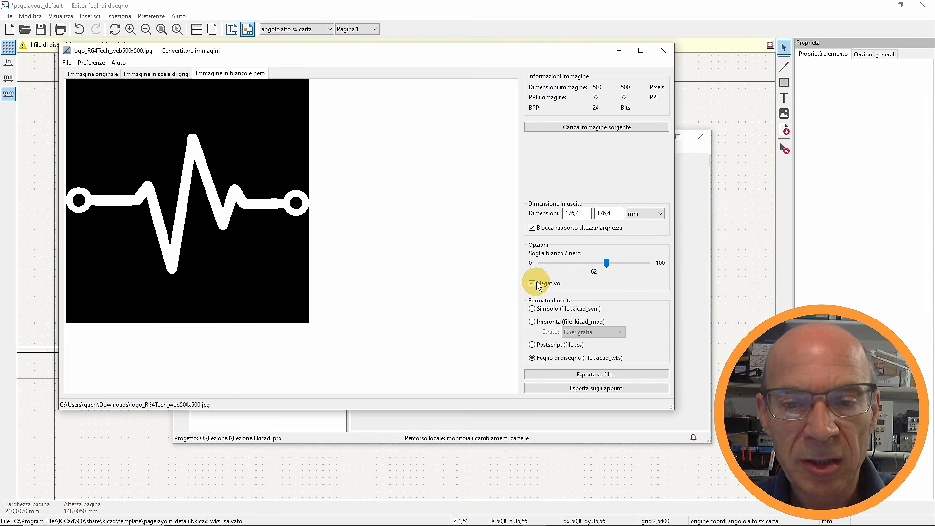
{"action": "left_click", "coordinate": [532, 283]}
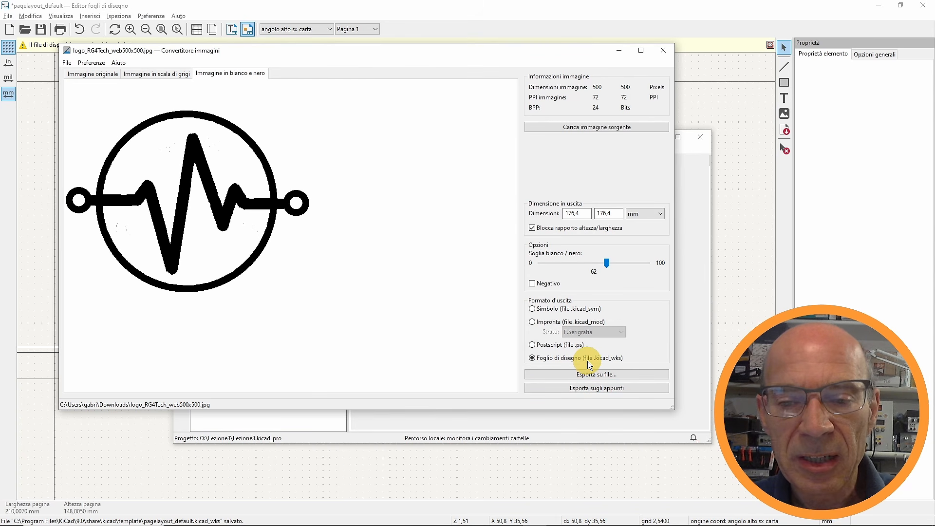
- Export the converted image as a drawing sheet file named logo in the Downloads folder
{"action": "left_click", "coordinate": [586, 374]}
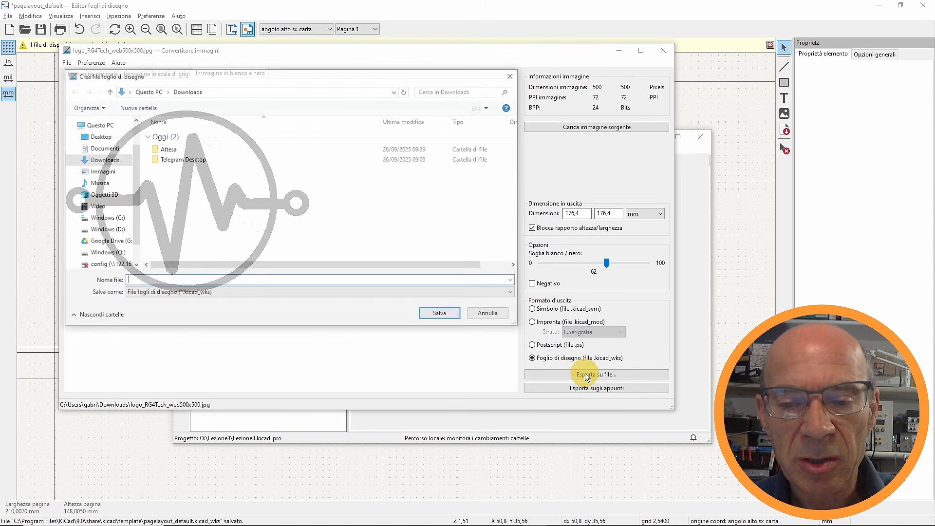
{"action": "type", "text": "l"}
{"action": "left_click", "coordinate": [440, 314]}
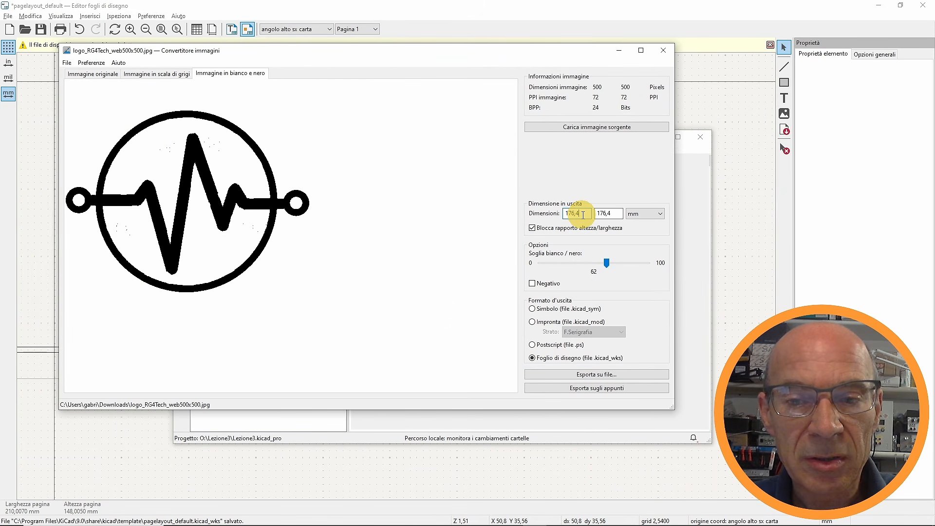
- Set the output size to 15 mm, re-export over logo.kicad_wks in Downloads, and close the image converter
{"action": "left_click_drag", "start_coordinate": [584, 213], "coordinate": [550, 213]}
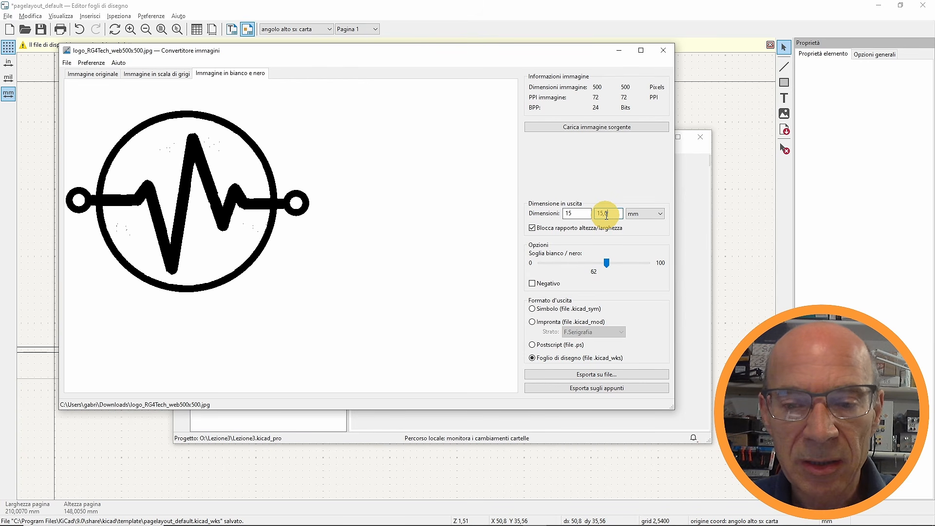
{"action": "left_click", "coordinate": [591, 375]}
{"action": "double_click", "coordinate": [169, 170]}
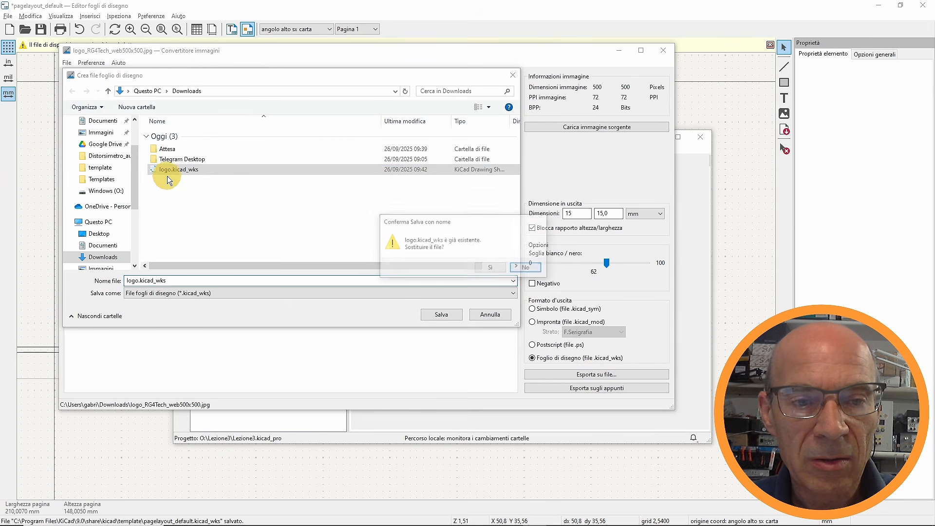
{"action": "left_click", "coordinate": [491, 268]}
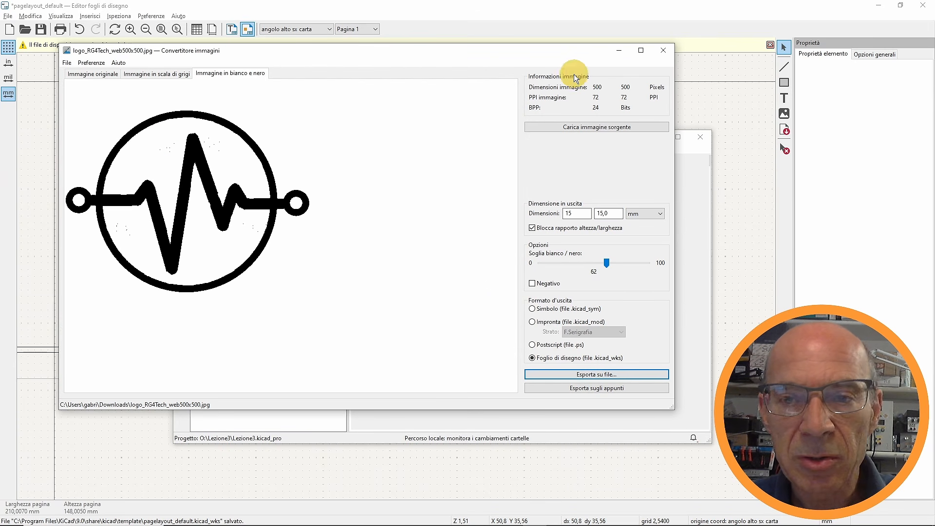
{"action": "left_click", "coordinate": [663, 51]}
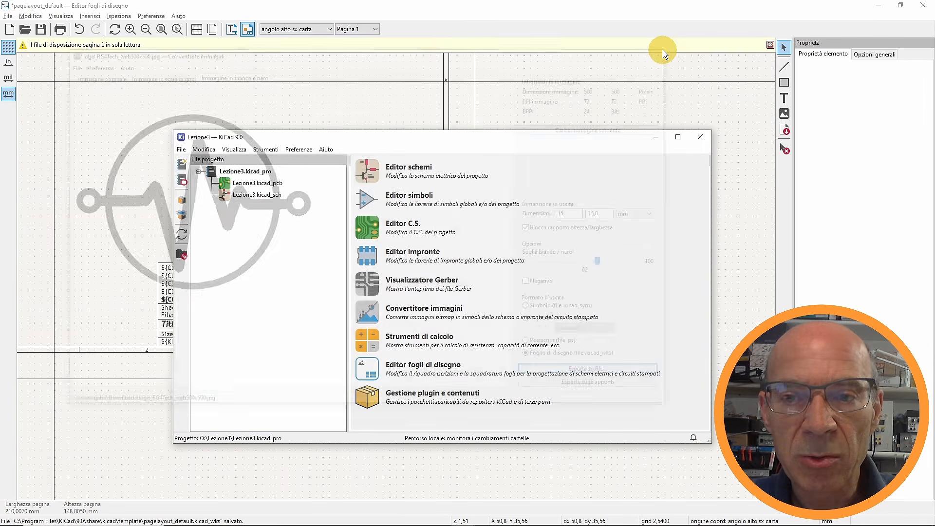
- Append logo.kicad_wks to the drawing sheet and place it beside the comments, about 12.7 mm by 25.4 mm from the frame's lower-right corner
{"action": "left_click", "coordinate": [439, 13]}
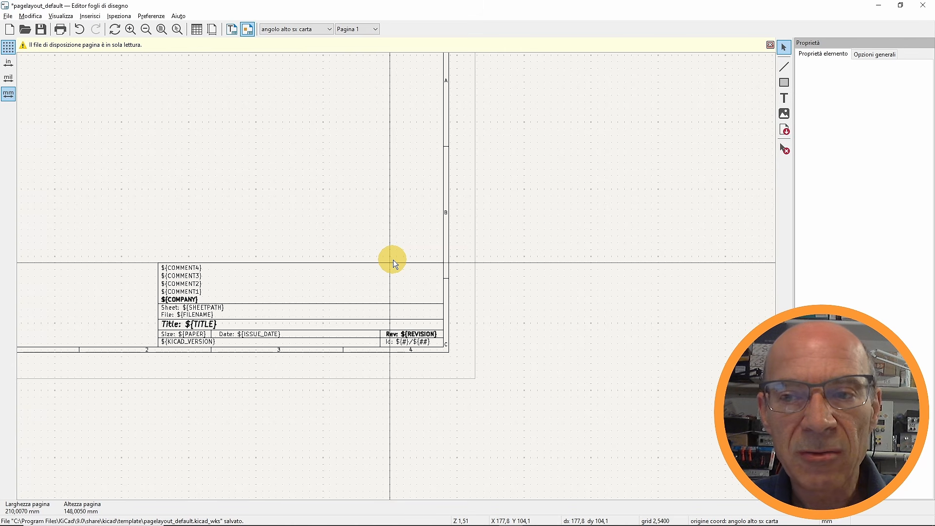
{"action": "left_click", "coordinate": [784, 130]}
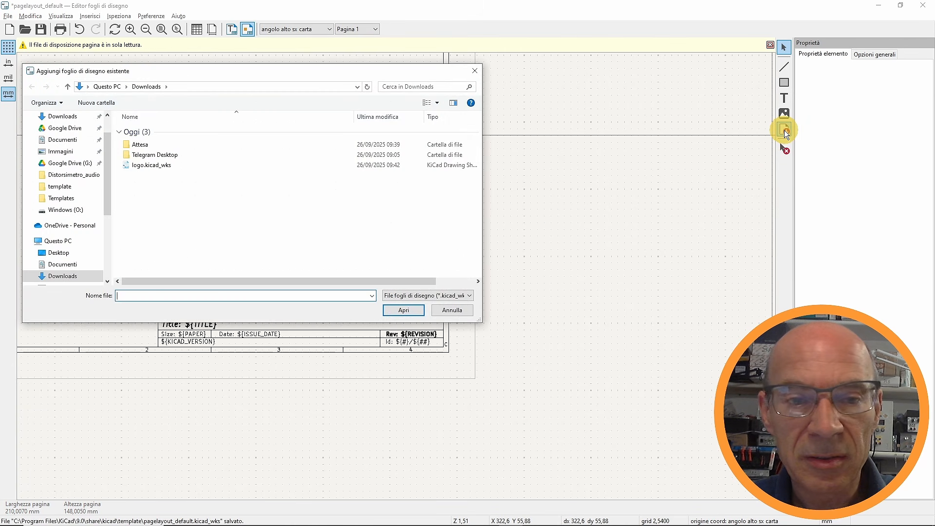
{"action": "double_click", "coordinate": [190, 161]}
{"action": "left_click", "coordinate": [449, 361]}
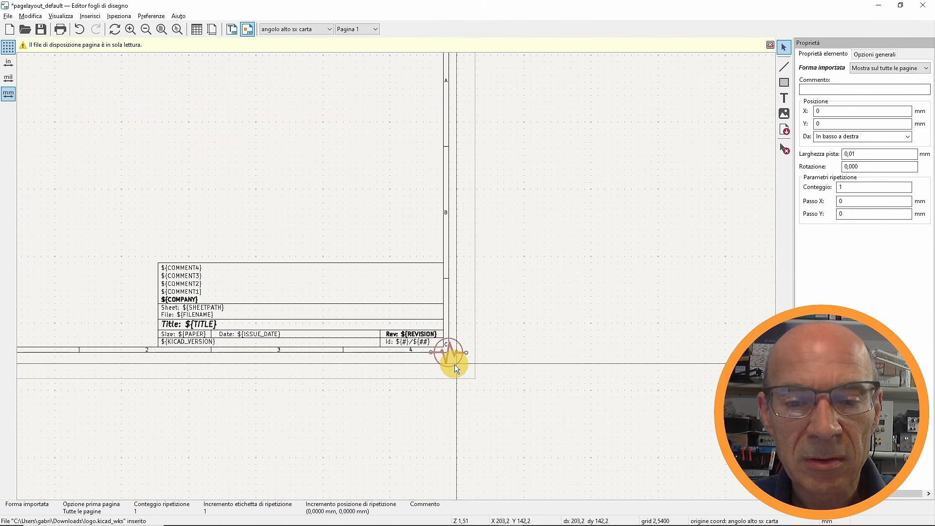
{"action": "left_click_drag", "start_coordinate": [454, 365], "coordinate": [409, 301]}
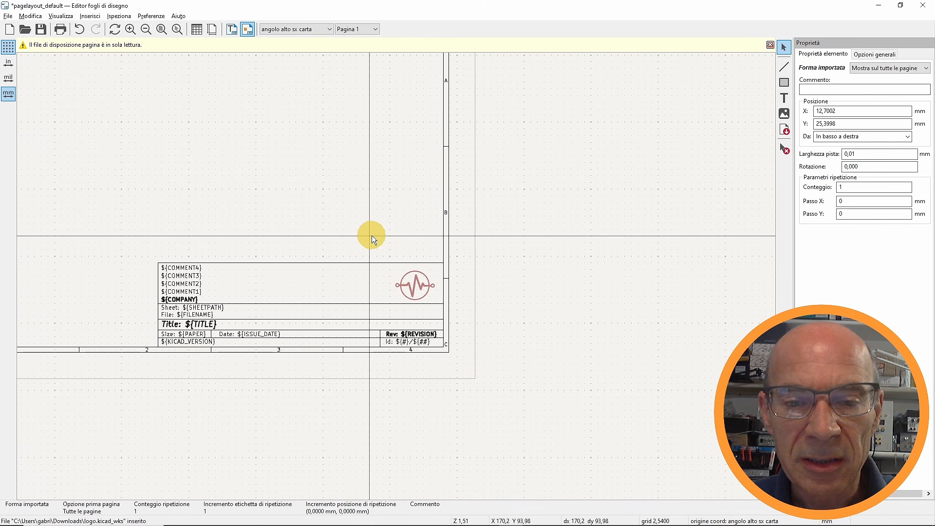
{"action": "left_click", "coordinate": [372, 237]}
{"action": "left_click", "coordinate": [410, 289]}
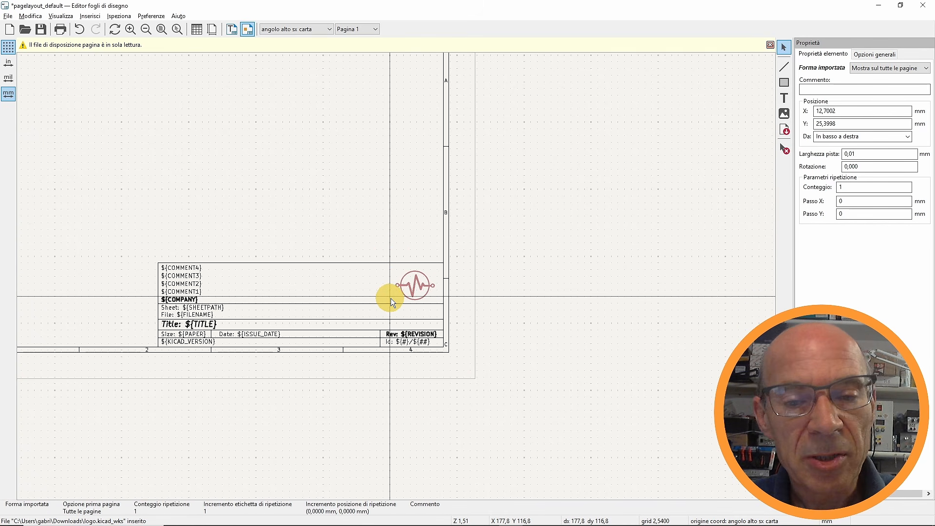
{"action": "scroll", "coordinate": [416, 281], "scroll_direction": "up", "scroll_amount": 2}
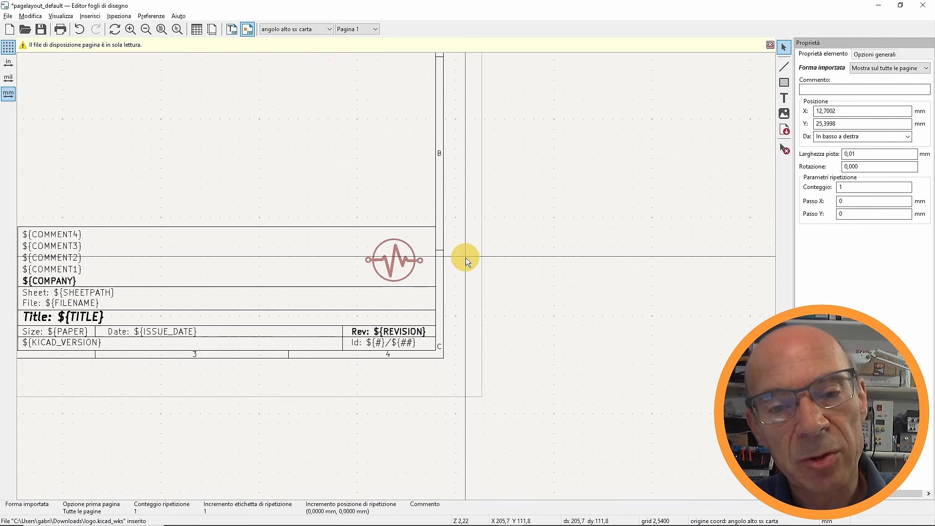
{"action": "left_click", "coordinate": [466, 259]}
{"action": "scroll", "coordinate": [397, 276], "scroll_direction": "down", "scroll_amount": 3}
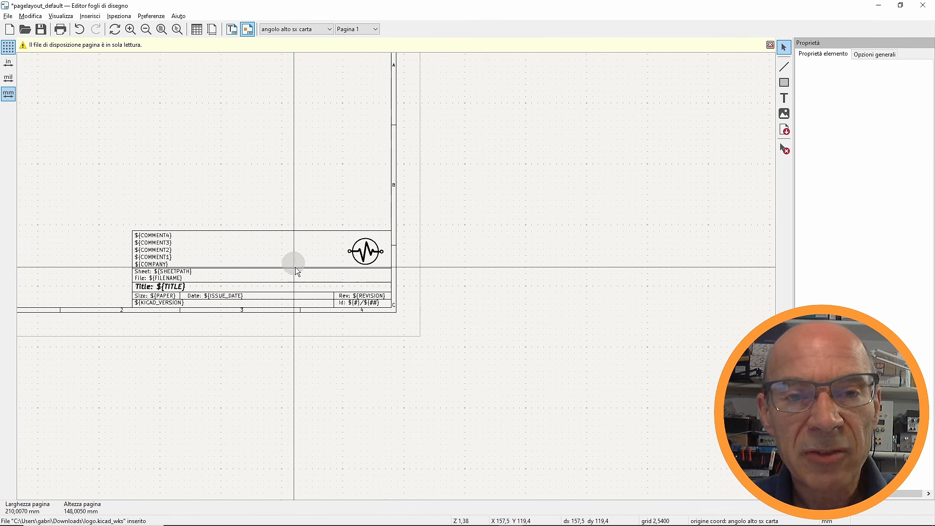
- Save the drawing sheet as Cartiglio_RG4Tech on the O: drive and close the drawing sheet editor
{"action": "middle_click_drag", "start_coordinate": [296, 267], "coordinate": [428, 305]}
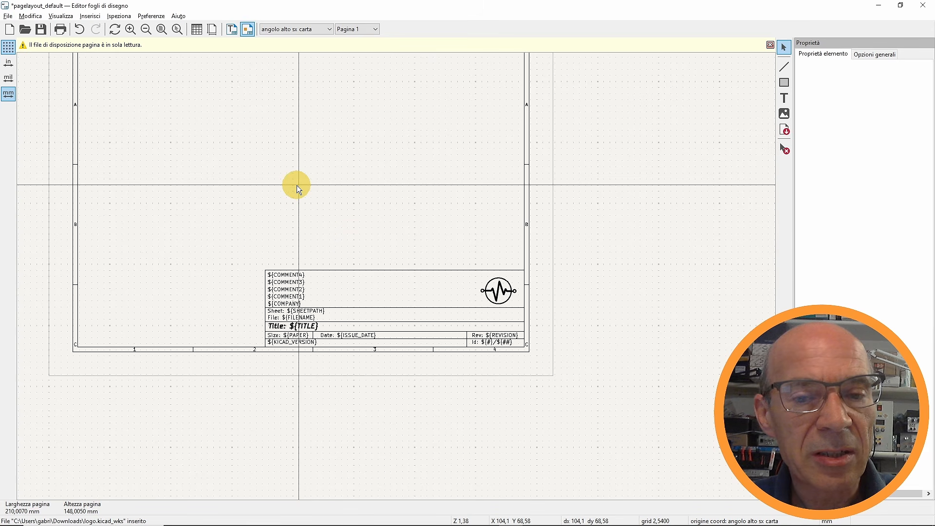
{"action": "middle_click_drag", "start_coordinate": [297, 186], "coordinate": [333, 228]}
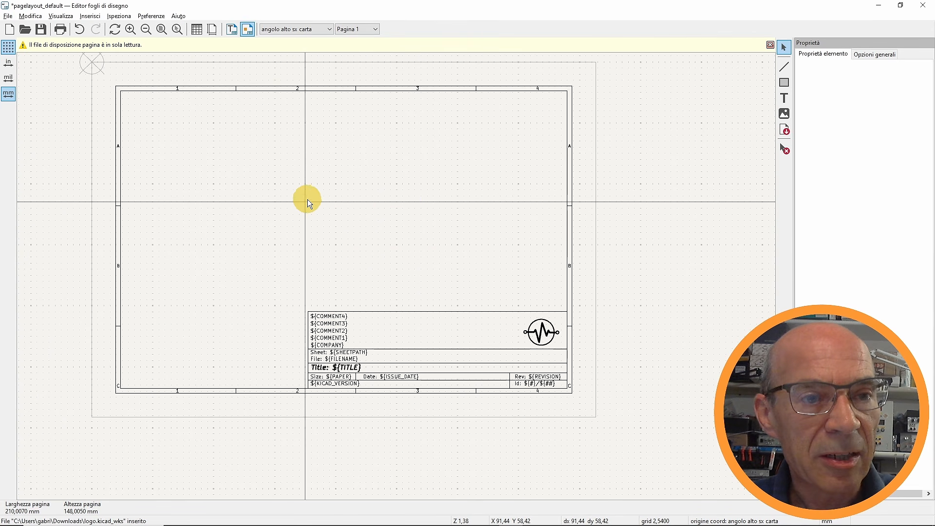
{"action": "left_click", "coordinate": [8, 16]}
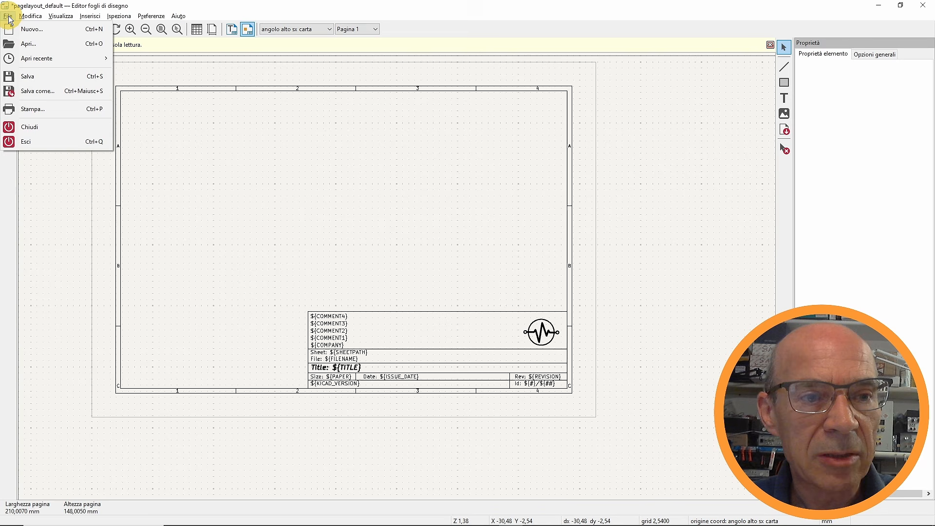
{"action": "left_click", "coordinate": [25, 90]}
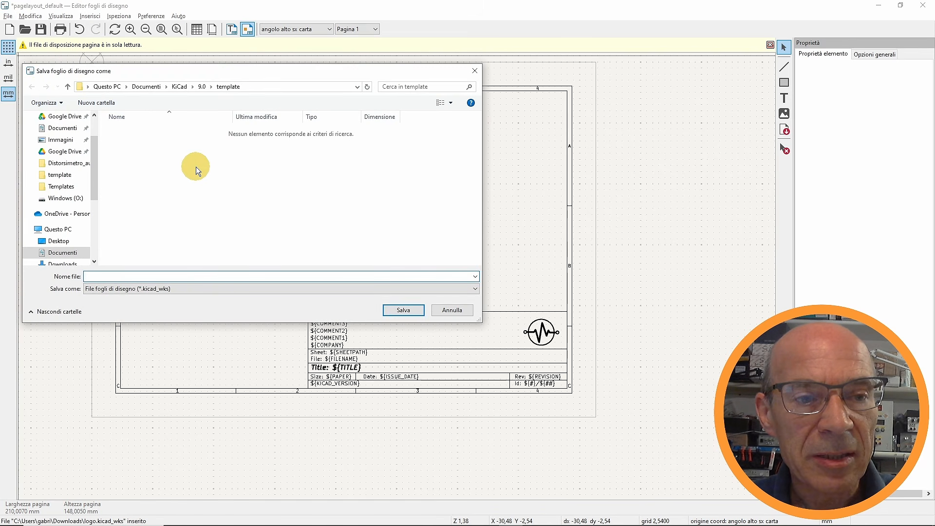
{"action": "left_click", "coordinate": [59, 198]}
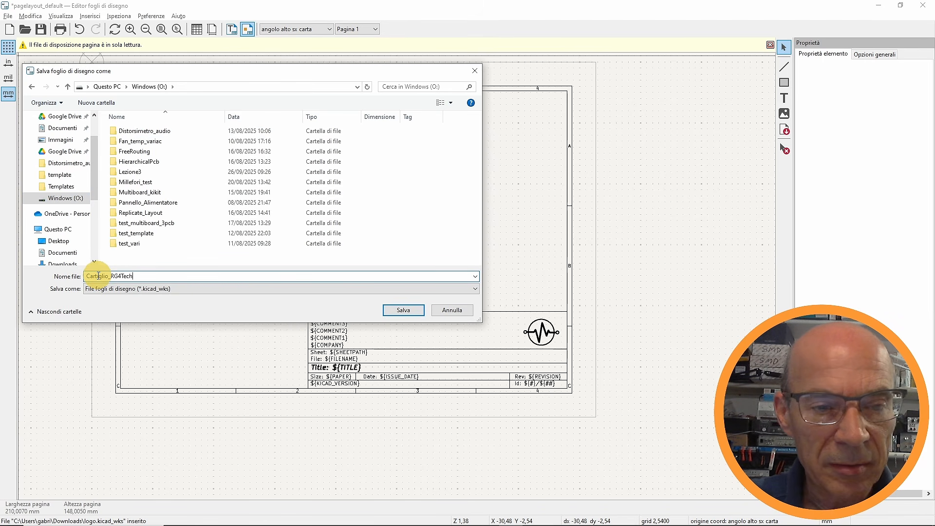
{"action": "key", "text": "Return"}
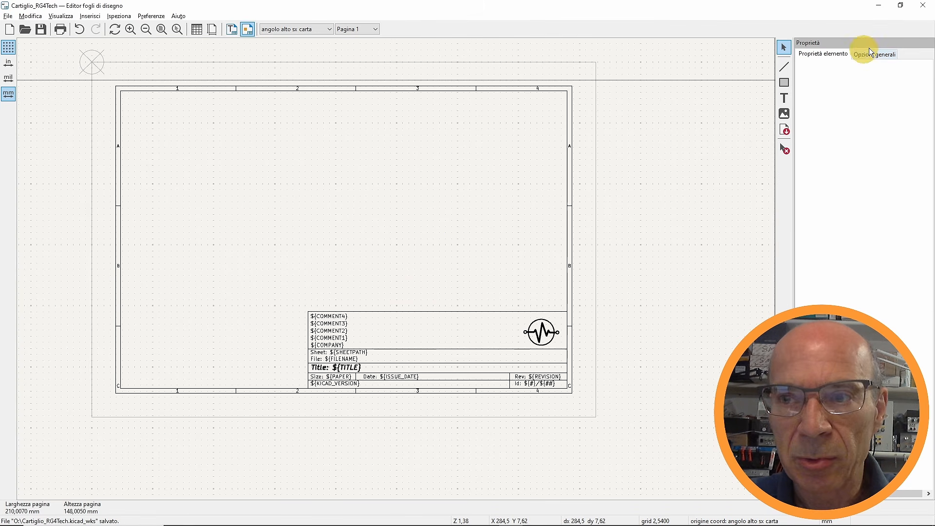
{"action": "left_click", "coordinate": [924, 15]}
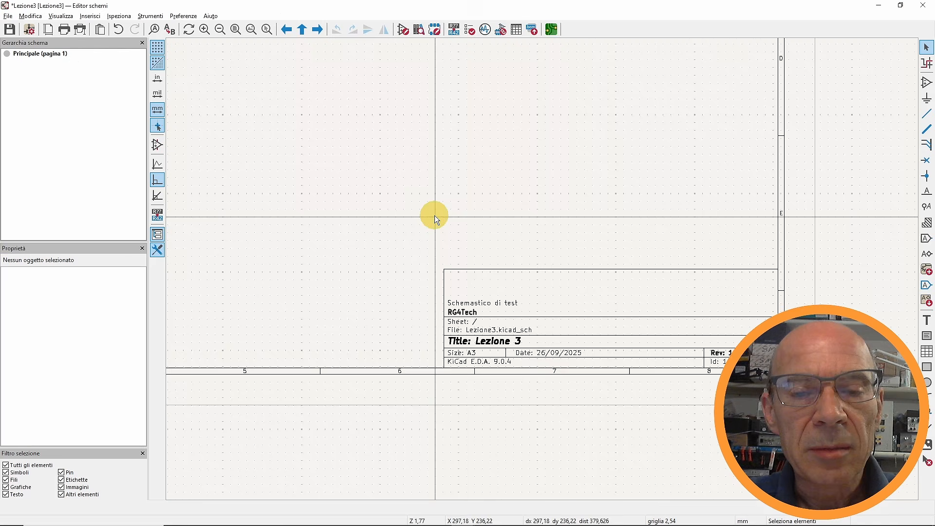
- Assign Cartiglio_RG4Tech.kicad_wks from the O: drive as the embedded drawing sheet in the schematic's page settings
{"action": "middle_click_drag", "start_coordinate": [473, 209], "coordinate": [560, 361]}
{"action": "scroll", "coordinate": [560, 361], "scroll_direction": "down", "scroll_amount": 3}
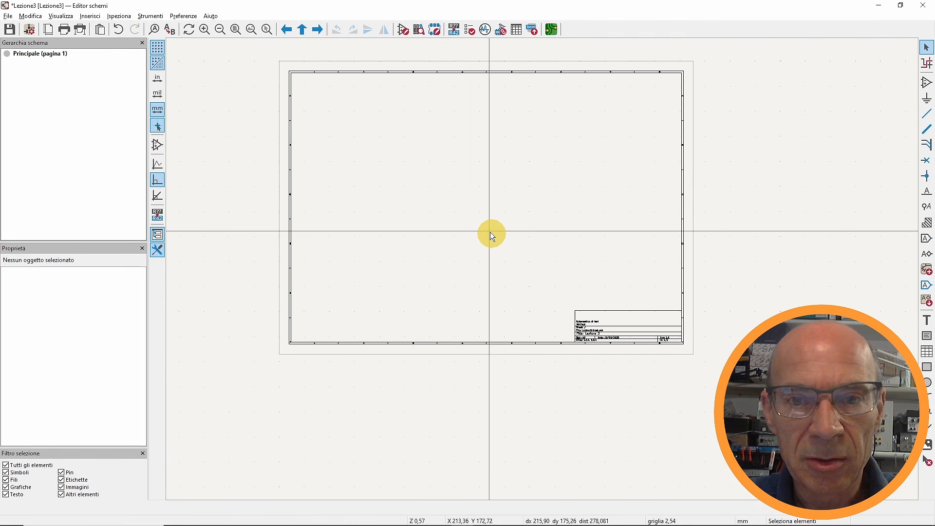
{"action": "scroll", "coordinate": [486, 216], "scroll_direction": "up", "scroll_amount": 1}
{"action": "middle_click_drag", "start_coordinate": [533, 270], "coordinate": [470, 276]}
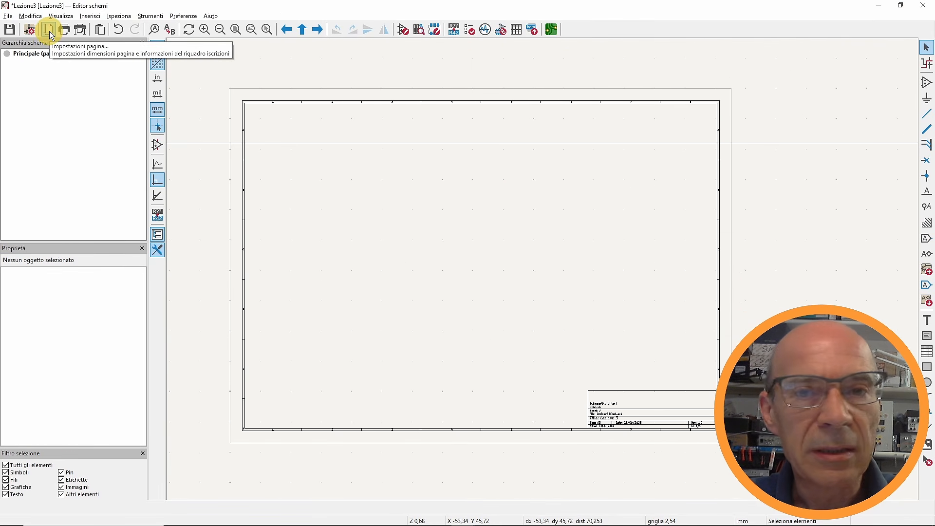
{"action": "left_click", "coordinate": [47, 30]}
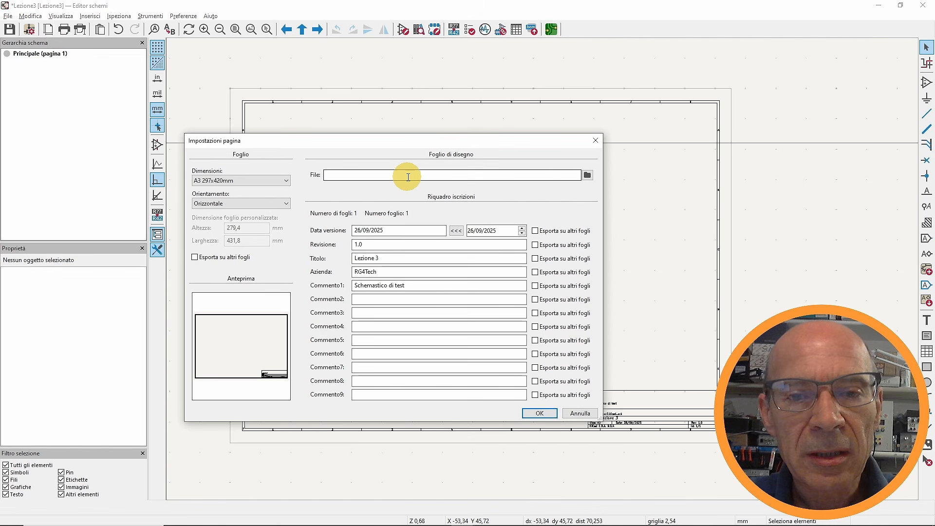
{"action": "left_click", "coordinate": [588, 175]}
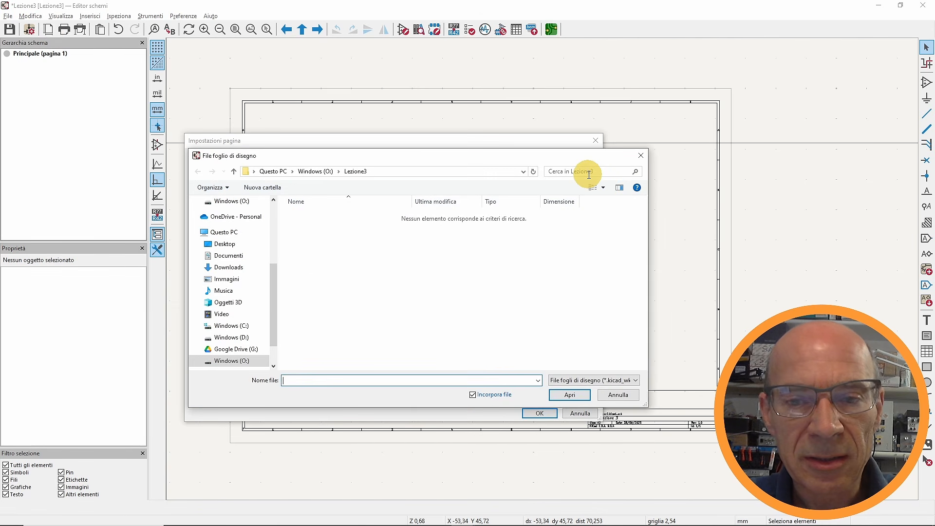
{"action": "double_click", "coordinate": [334, 277]}
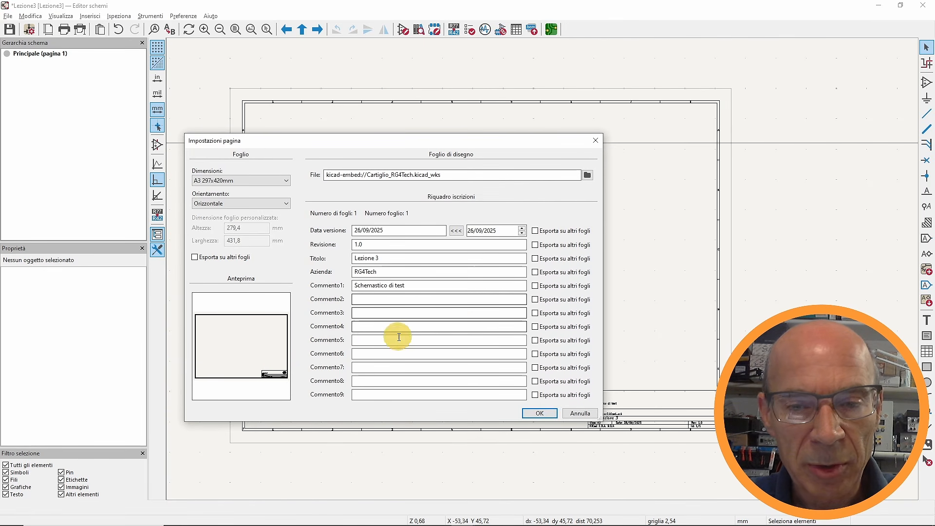
{"action": "left_click", "coordinate": [540, 414]}
- Check the logo in the schematic's title block and save the schematic
{"action": "scroll", "coordinate": [543, 413], "scroll_direction": "up", "scroll_amount": 4}
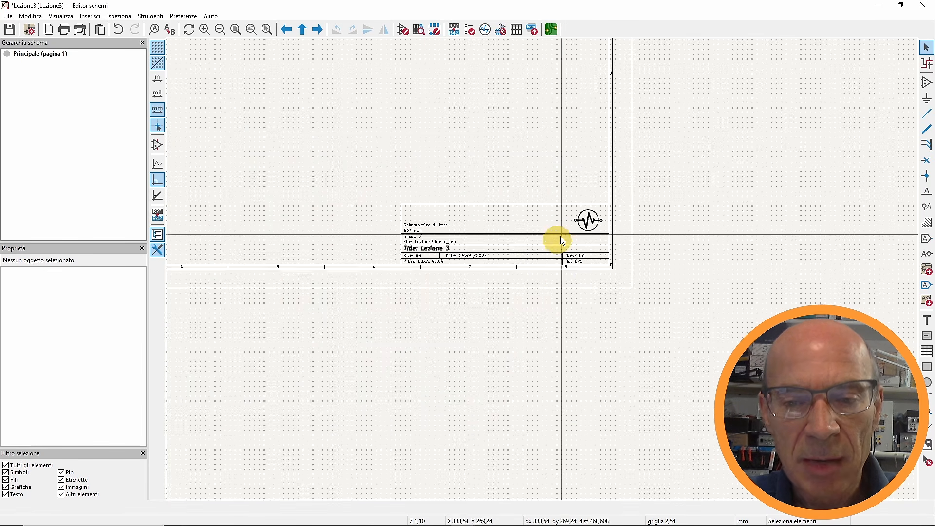
{"action": "scroll", "coordinate": [543, 270], "scroll_direction": "up", "scroll_amount": 1}
{"action": "middle_click_drag", "start_coordinate": [359, 162], "coordinate": [549, 189]}
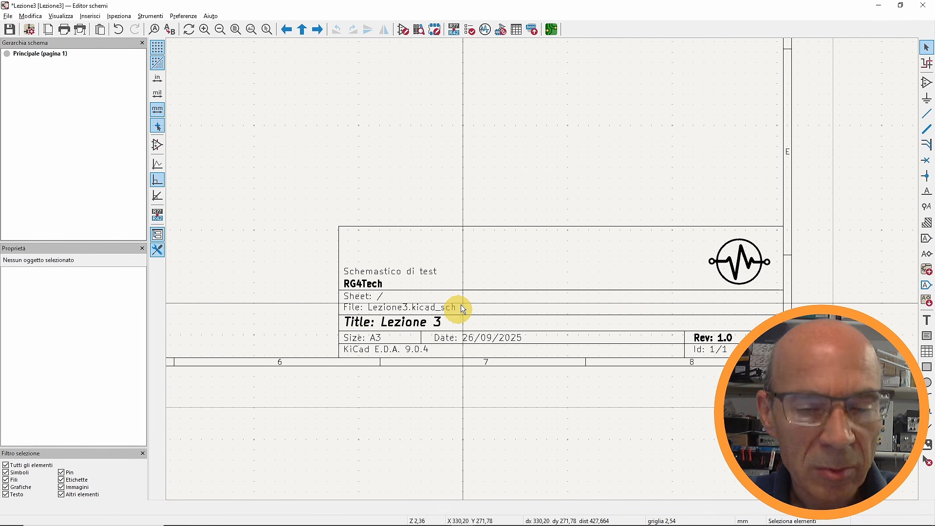
{"action": "scroll", "coordinate": [543, 270], "scroll_direction": "down", "scroll_amount": 3}
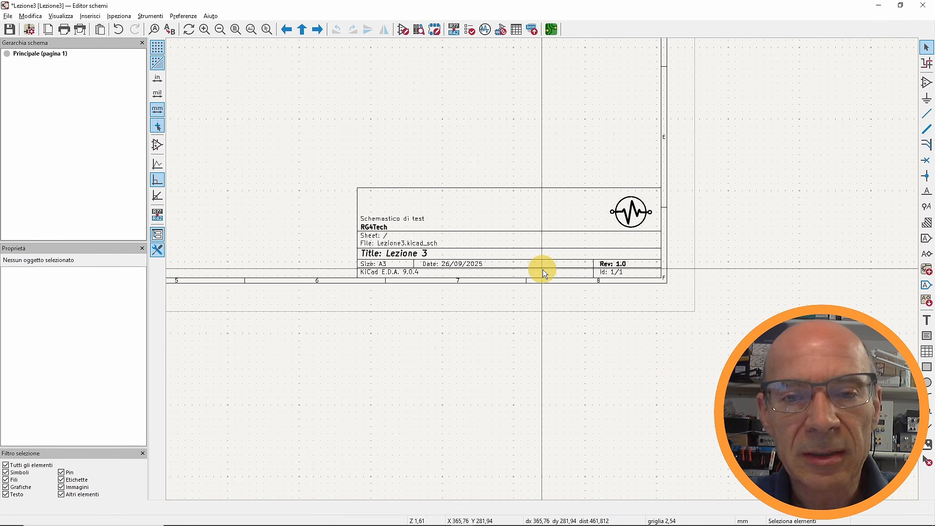
{"action": "left_click", "coordinate": [5, 28]}
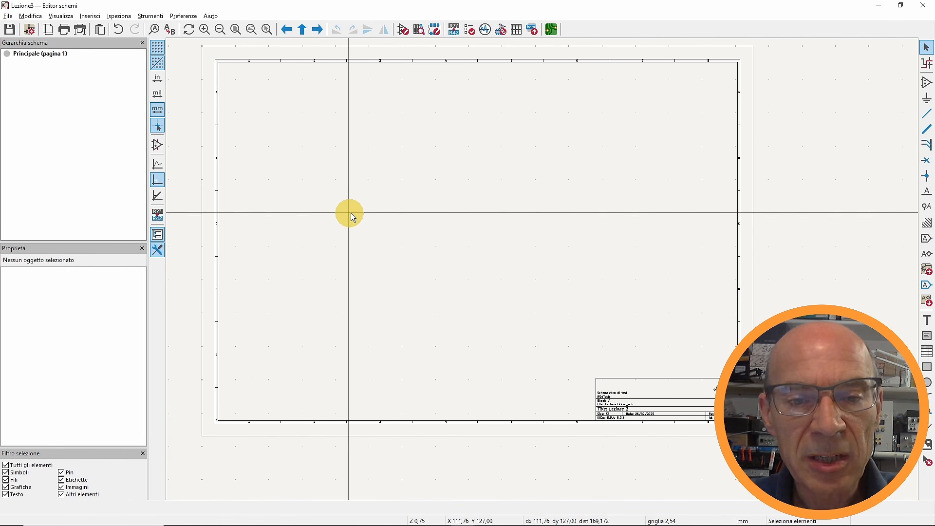
- Examine the title block with its logo and the full A3 sheet frame in the schematic
{"action": "middle_click_drag", "start_coordinate": [578, 199], "coordinate": [504, 197]}
{"action": "scroll", "coordinate": [497, 211], "scroll_direction": "up", "scroll_amount": 1}
{"action": "scroll", "coordinate": [542, 270], "scroll_direction": "up", "scroll_amount": 4}
{"action": "middle_click_drag", "start_coordinate": [621, 325], "coordinate": [519, 224]}
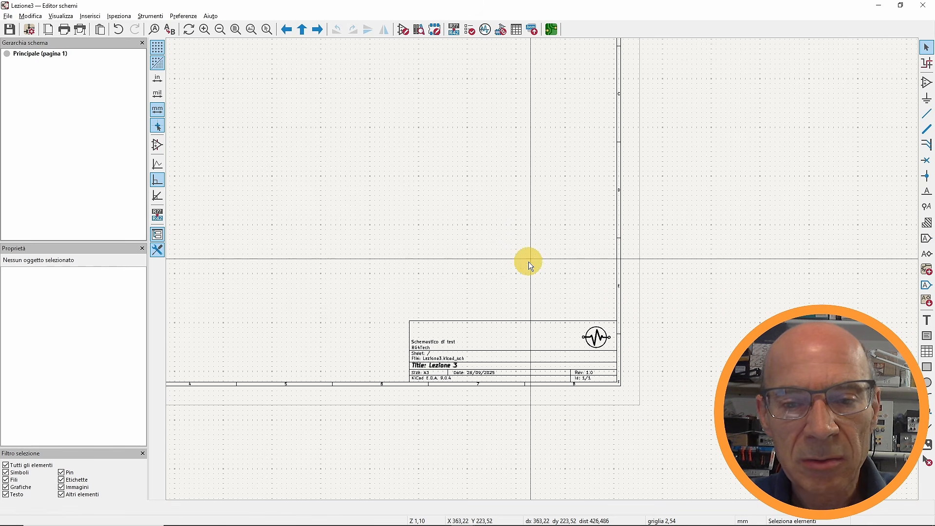
{"action": "scroll", "coordinate": [543, 269], "scroll_direction": "down", "scroll_amount": 2}
{"action": "scroll", "coordinate": [544, 271], "scroll_direction": "up", "scroll_amount": 3}
{"action": "middle_click_drag", "start_coordinate": [544, 270], "coordinate": [551, 234]}
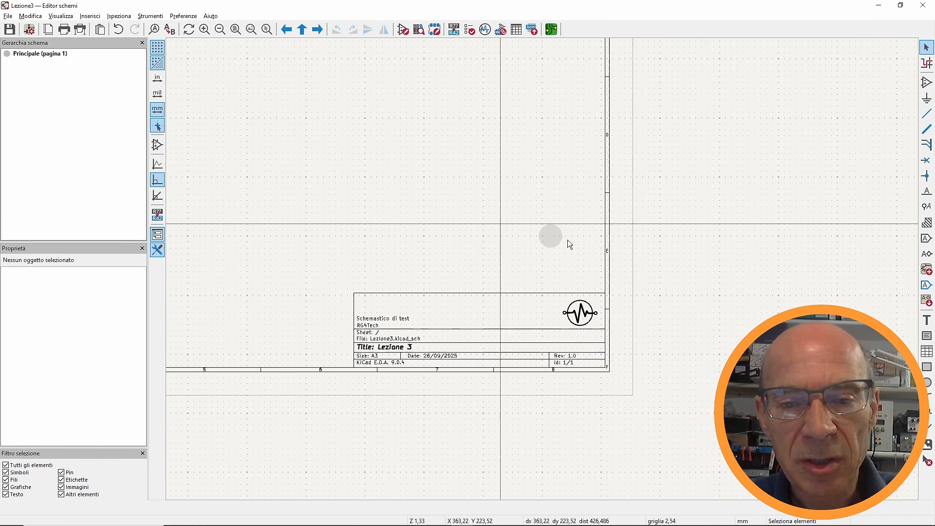
{"action": "scroll", "coordinate": [551, 234], "scroll_direction": "down", "scroll_amount": 1}
{"action": "scroll", "coordinate": [542, 270], "scroll_direction": "down", "scroll_amount": 2}
{"action": "middle_click_drag", "start_coordinate": [372, 180], "coordinate": [641, 292]}
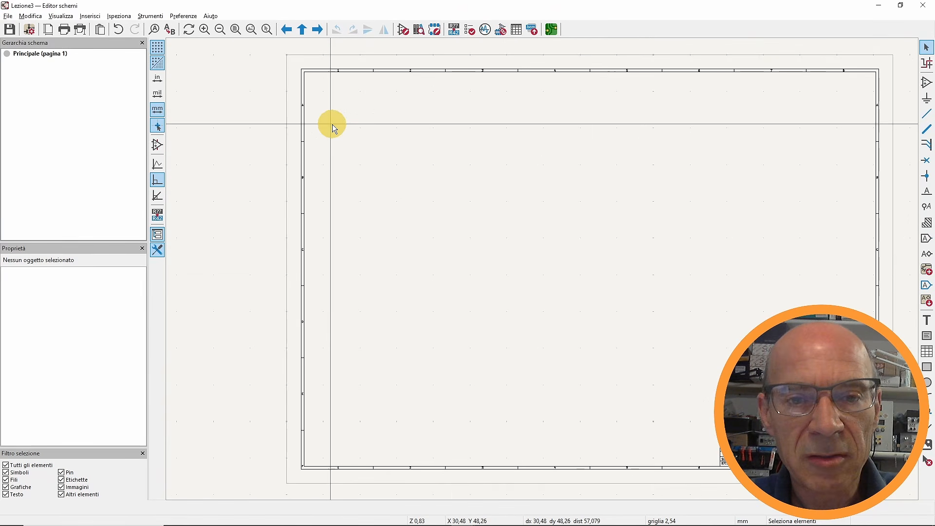
- Examine the sheet frame at different magnifications, from the upper corner to the full page
{"action": "scroll", "coordinate": [329, 125], "scroll_direction": "up", "scroll_amount": 3}
{"action": "middle_click_drag", "start_coordinate": [574, 289], "coordinate": [413, 231]}
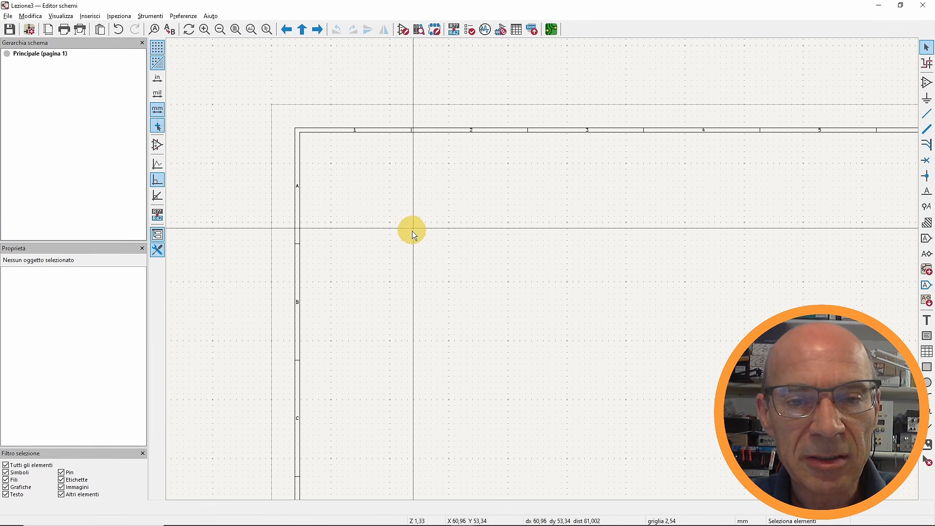
{"action": "scroll", "coordinate": [412, 231], "scroll_direction": "down", "scroll_amount": 5}
{"action": "middle_click_drag", "start_coordinate": [622, 255], "coordinate": [315, 182]}
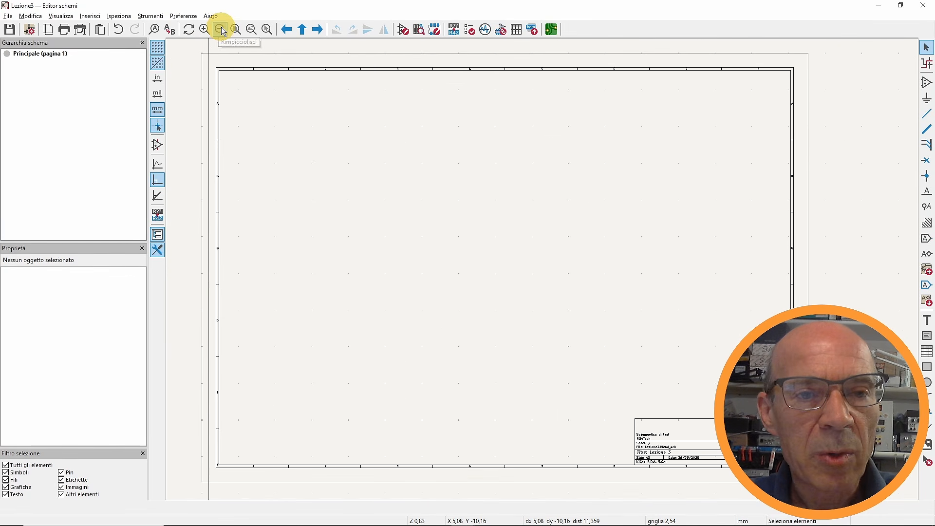
{"action": "left_click", "coordinate": [204, 29]}
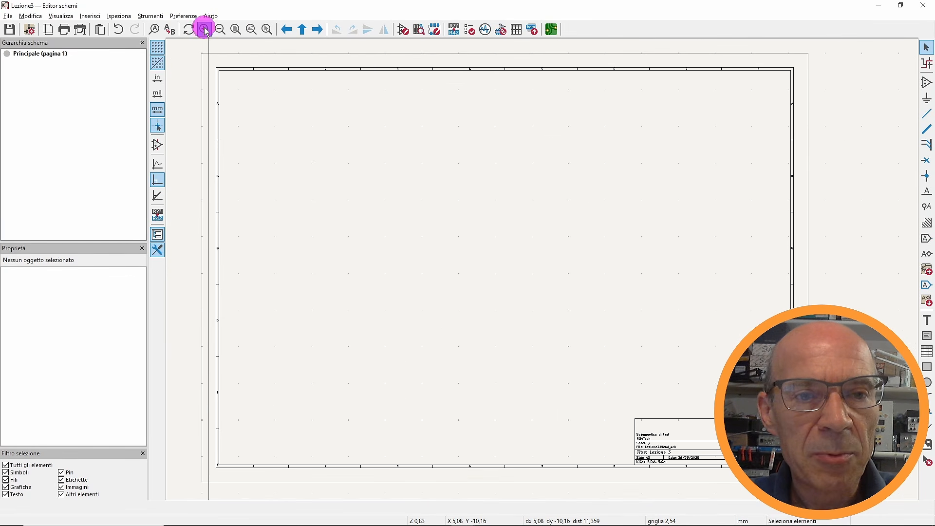
{"action": "left_click", "coordinate": [219, 30]}
{"action": "left_click", "coordinate": [219, 30]}
{"action": "left_click", "coordinate": [219, 30]}
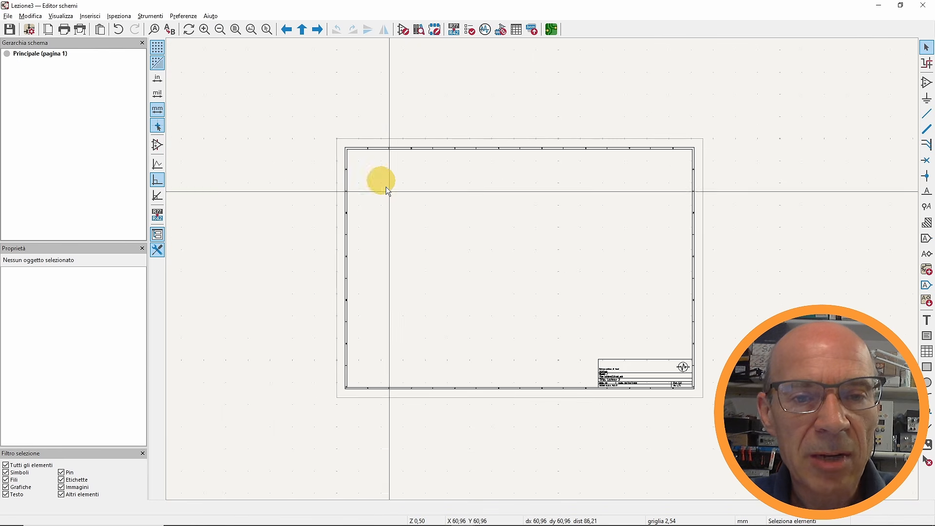
{"action": "scroll", "coordinate": [433, 237], "scroll_direction": "up", "scroll_amount": 5}
{"action": "middle_click_drag", "start_coordinate": [552, 276], "coordinate": [445, 253]}
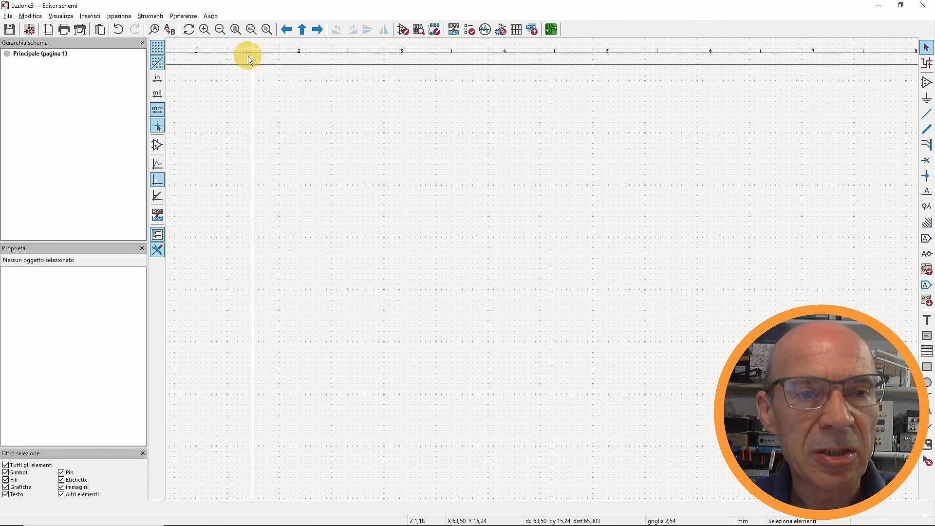
- View the sheet with the fit-page, fit-objects and zoom-to-selection tools, magnifying the area around the title block
{"action": "left_click", "coordinate": [235, 31]}
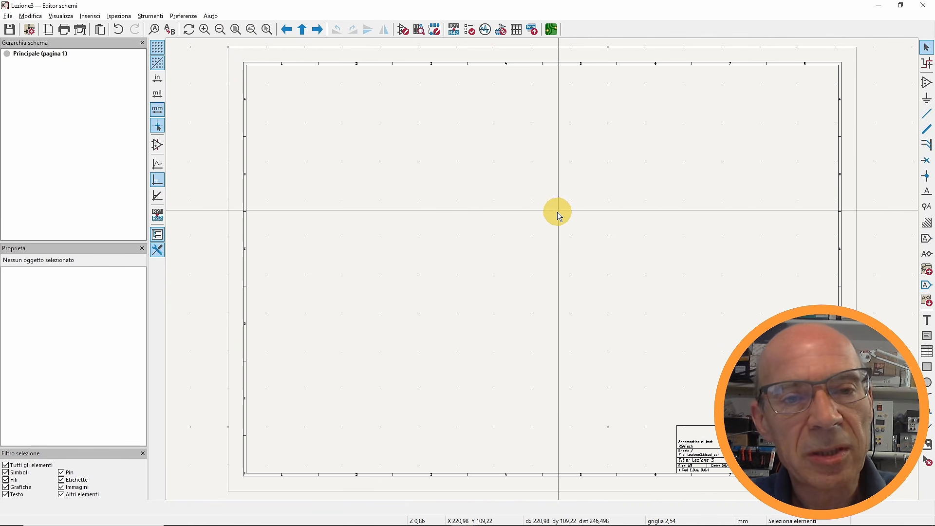
{"action": "left_click", "coordinate": [251, 30]}
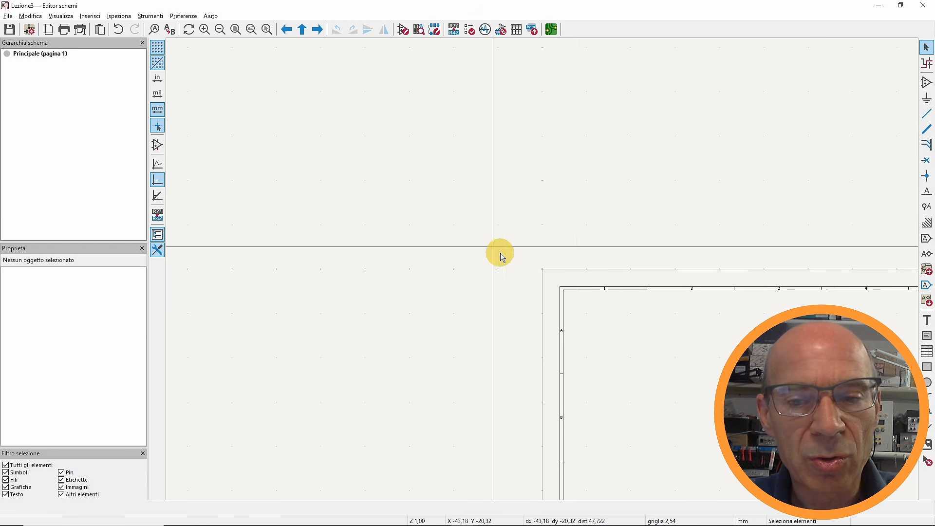
{"action": "middle_click_drag", "start_coordinate": [611, 345], "coordinate": [219, 158]}
{"action": "left_click", "coordinate": [267, 31]}
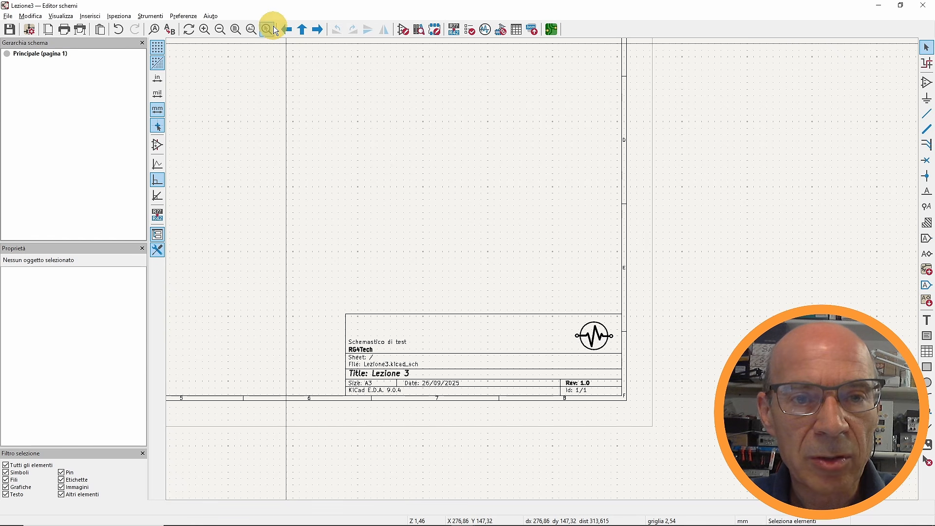
{"action": "left_click", "coordinate": [267, 29]}
{"action": "left_click_drag", "start_coordinate": [339, 297], "coordinate": [623, 404]}
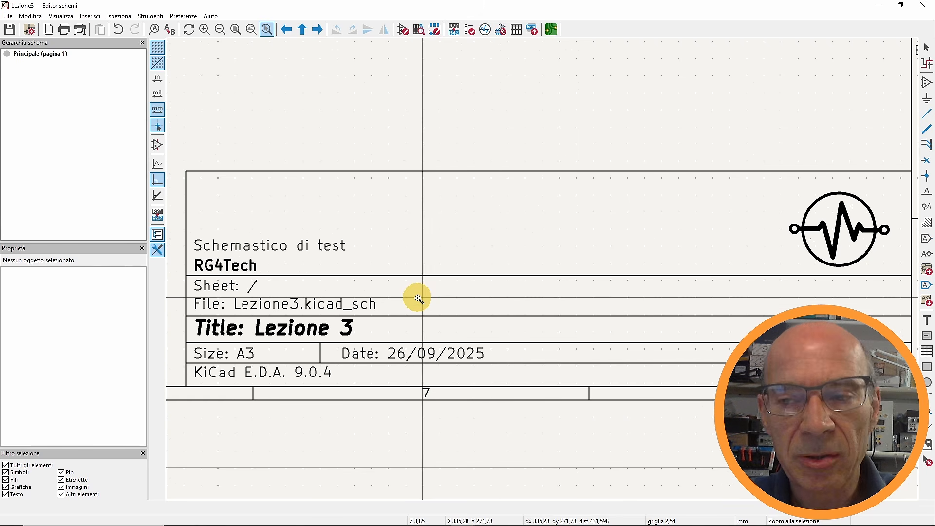
{"action": "scroll", "coordinate": [525, 314], "scroll_direction": "down", "scroll_amount": 2}
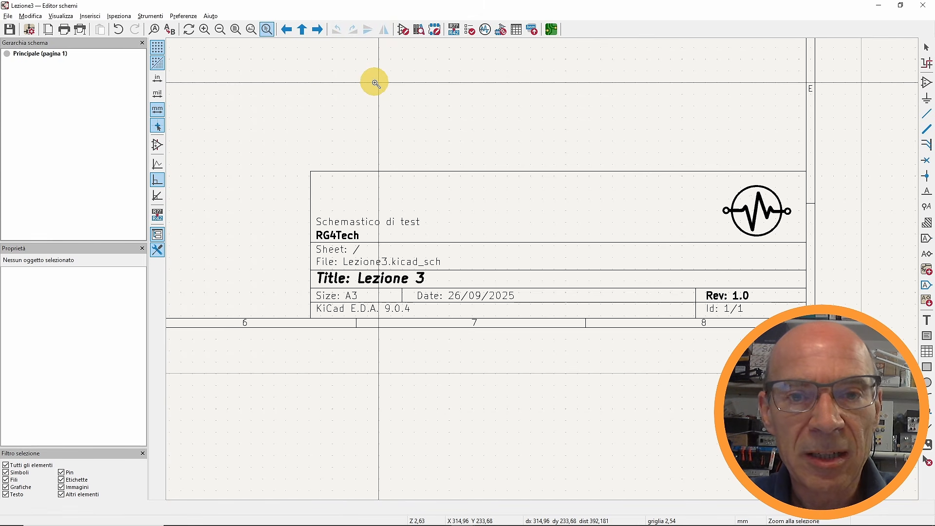
{"action": "middle_click_drag", "start_coordinate": [375, 84], "coordinate": [371, 153]}
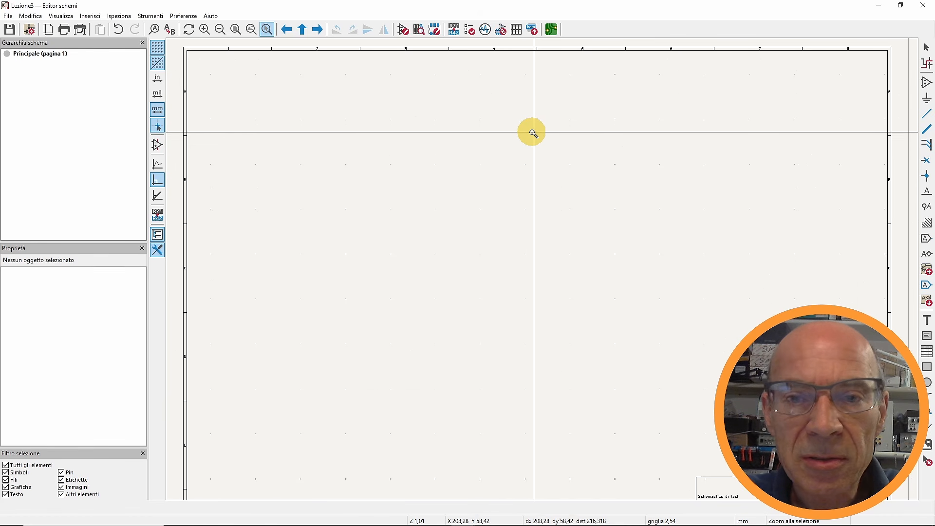
- Filter the symbol chooser for r and preview Device resistor variants such as R_Variable, R_45deg, R_US and R_Small
{"action": "left_click", "coordinate": [927, 84]}
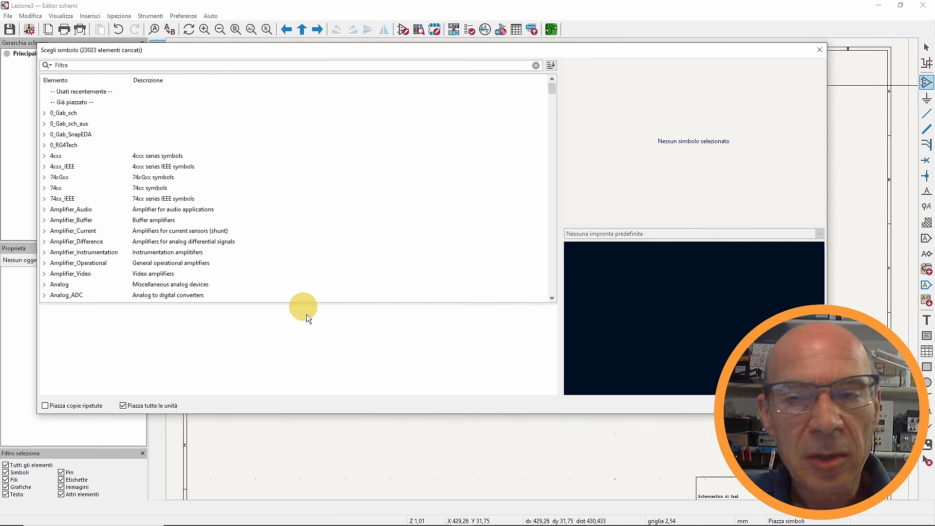
{"action": "left_click_drag", "start_coordinate": [827, 112], "coordinate": [851, 89]}
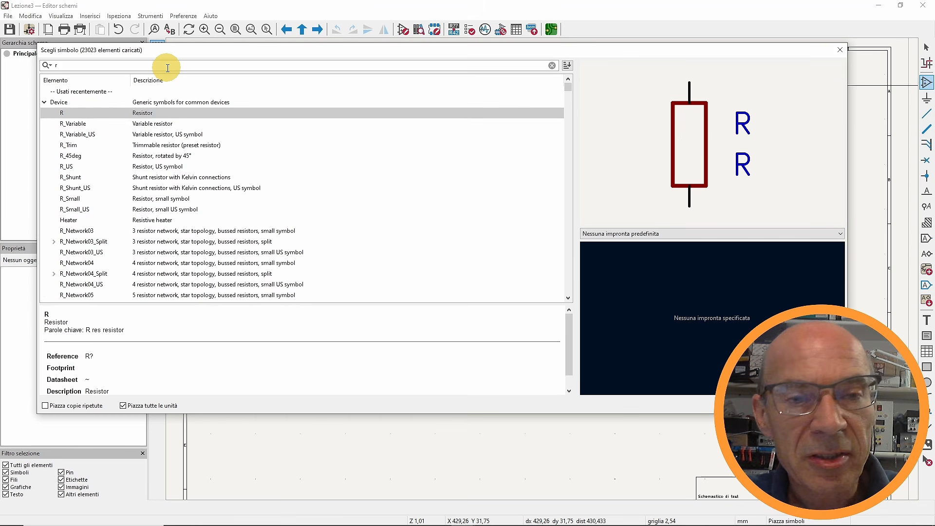
{"action": "left_click", "coordinate": [79, 124]}
{"action": "left_click", "coordinate": [82, 135]}
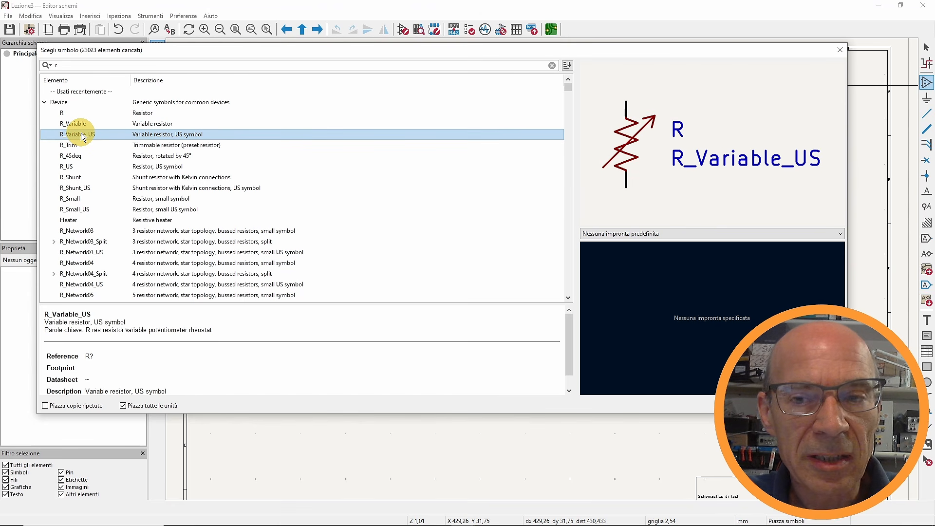
{"action": "left_click", "coordinate": [78, 124]}
{"action": "left_click", "coordinate": [72, 156]}
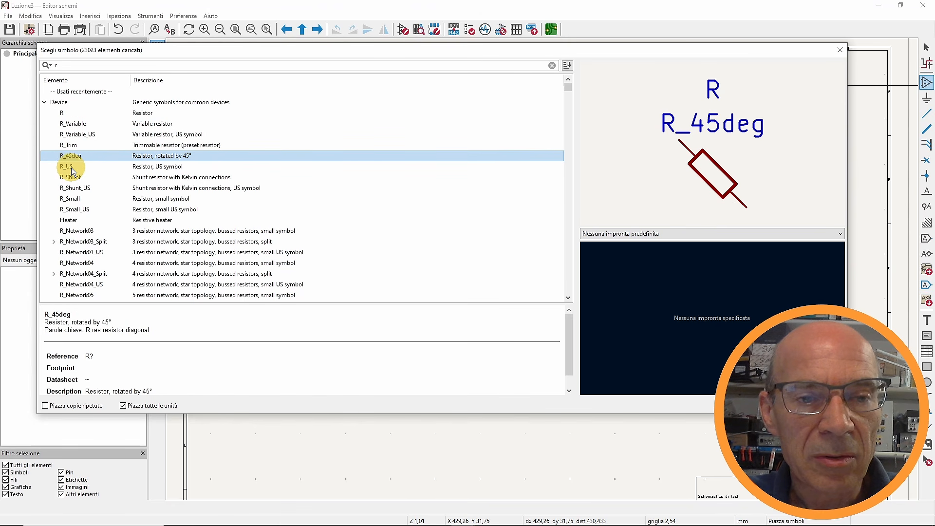
{"action": "left_click", "coordinate": [68, 167]}
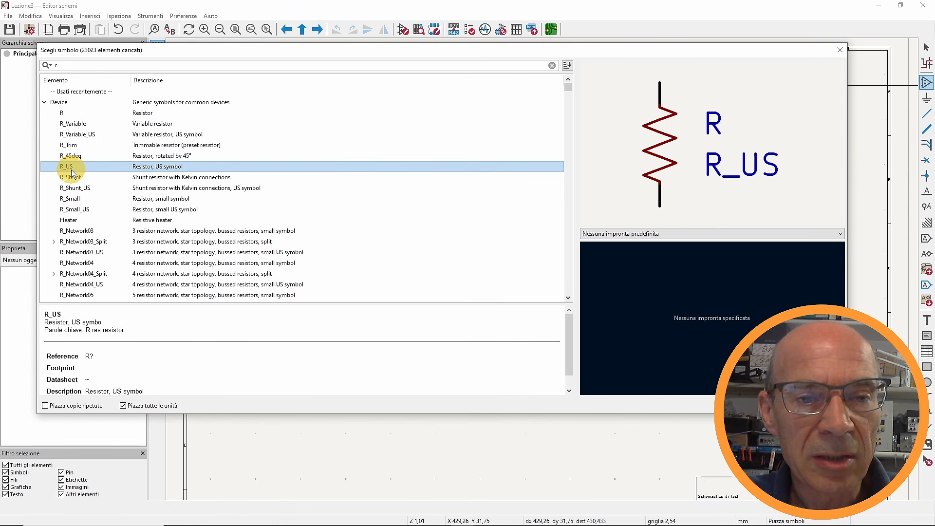
{"action": "left_click", "coordinate": [71, 177]}
{"action": "left_click", "coordinate": [73, 188]}
{"action": "left_click", "coordinate": [73, 199]}
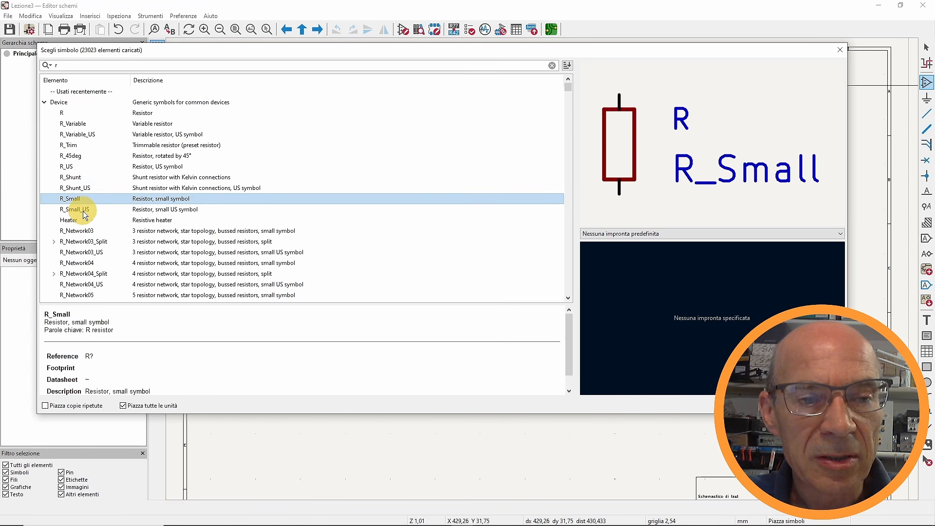
- Choose the Resistor symbol R from the Device library for placement near the sheet's upper-left corner
{"action": "left_click", "coordinate": [67, 114]}
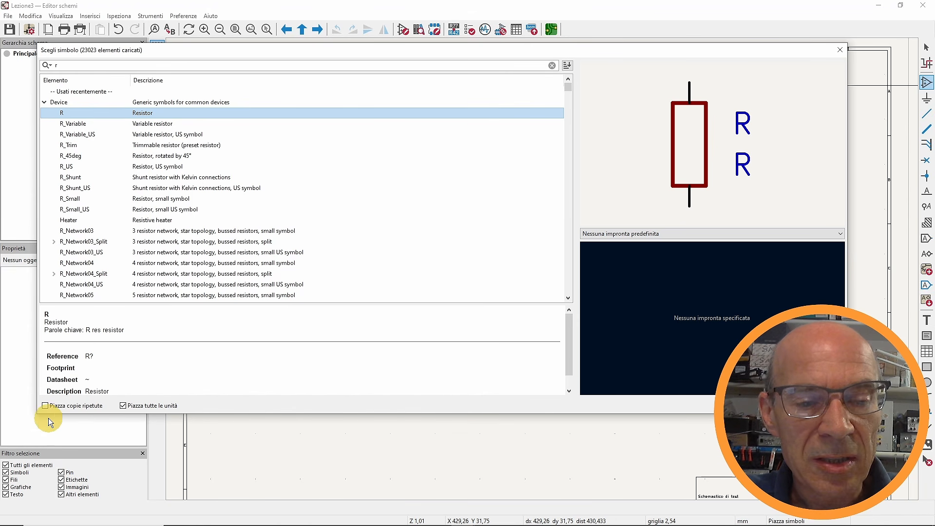
{"action": "double_click", "coordinate": [67, 114]}
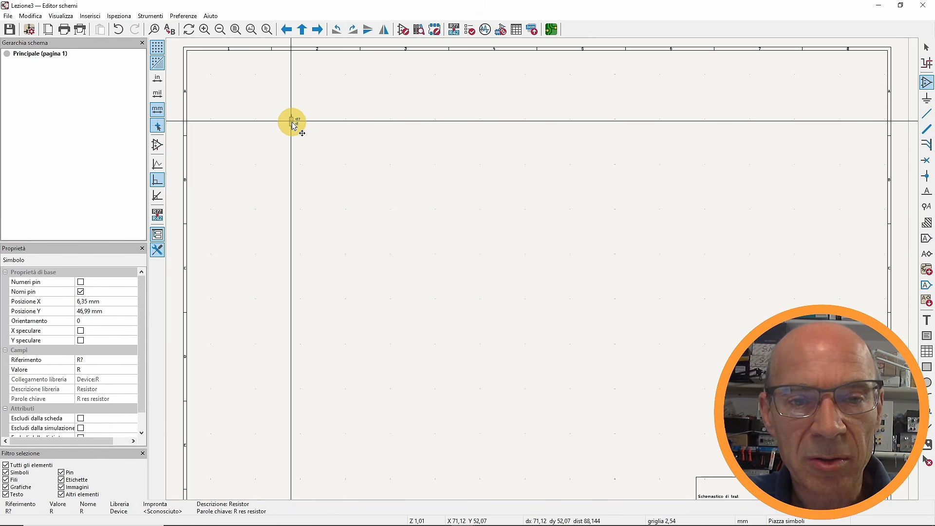
{"action": "scroll", "coordinate": [292, 123], "scroll_direction": "up", "scroll_amount": 5}
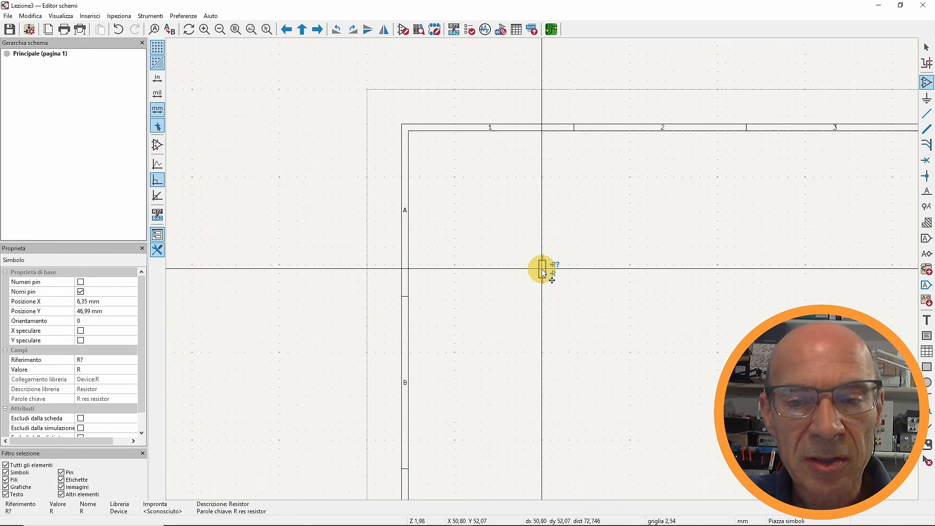
{"action": "scroll", "coordinate": [542, 269], "scroll_direction": "up", "scroll_amount": 1}
{"action": "scroll", "coordinate": [543, 267], "scroll_direction": "down", "scroll_amount": 1}
{"action": "scroll", "coordinate": [543, 267], "scroll_direction": "up", "scroll_amount": 1}
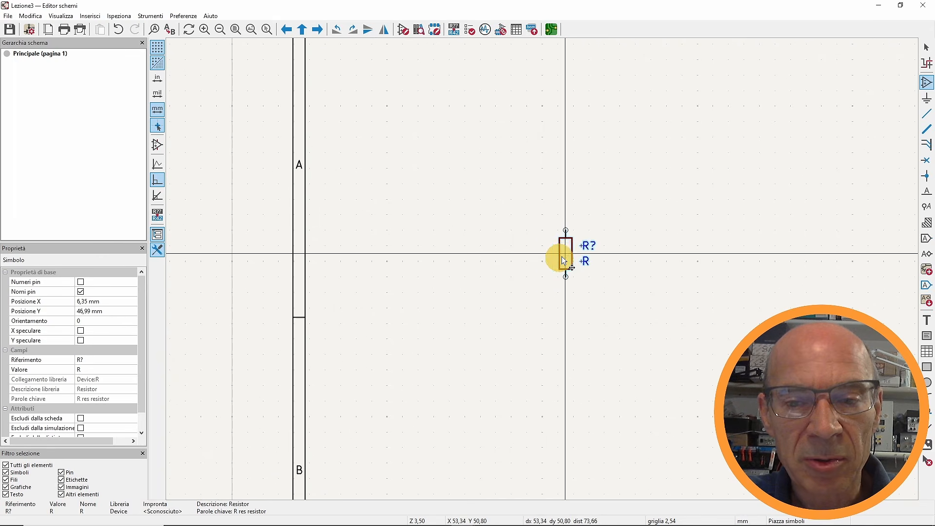
{"action": "middle_click_drag", "start_coordinate": [506, 318], "coordinate": [385, 211]}
{"action": "scroll", "coordinate": [522, 268], "scroll_direction": "up", "scroll_amount": 1}
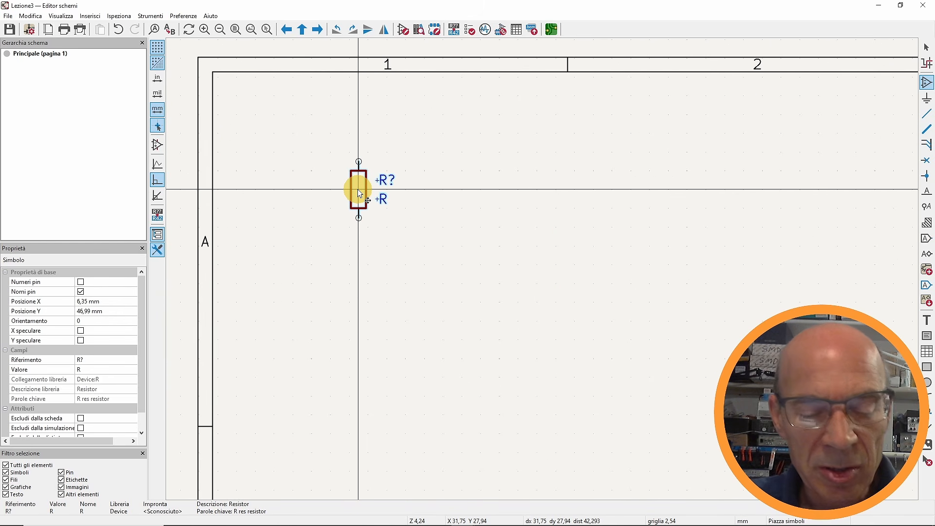
- Try rotating the unplaced resistor between its vertical and horizontal orientations
{"action": "key", "text": "r"}
{"action": "key", "text": "r"}
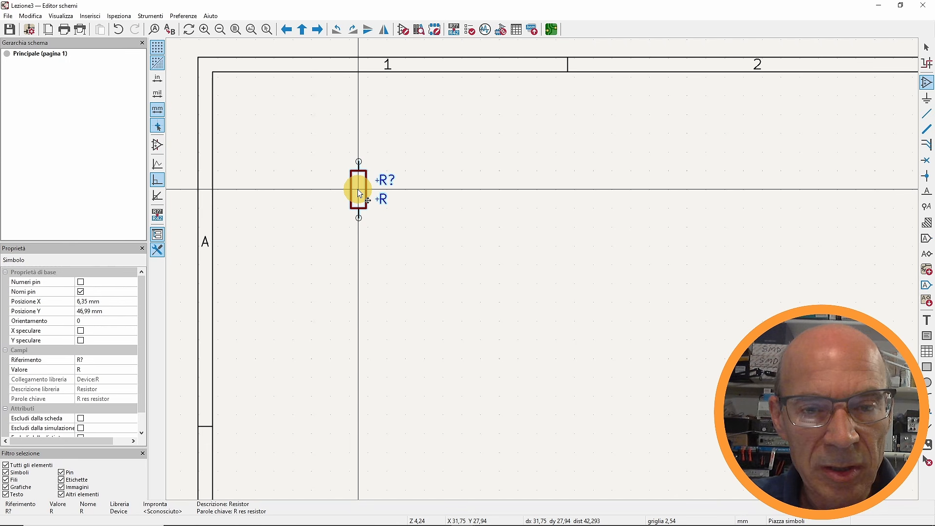
{"action": "key", "text": "r"}
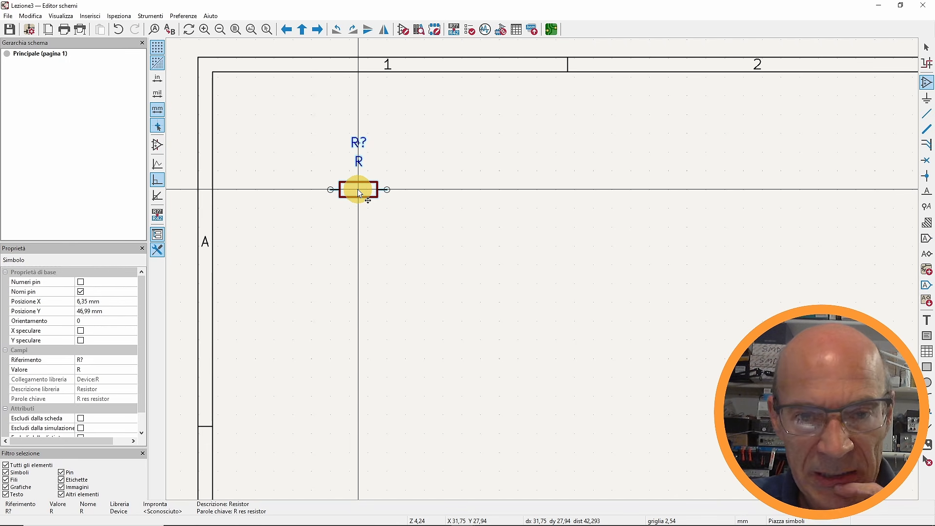
{"action": "key", "text": "r"}
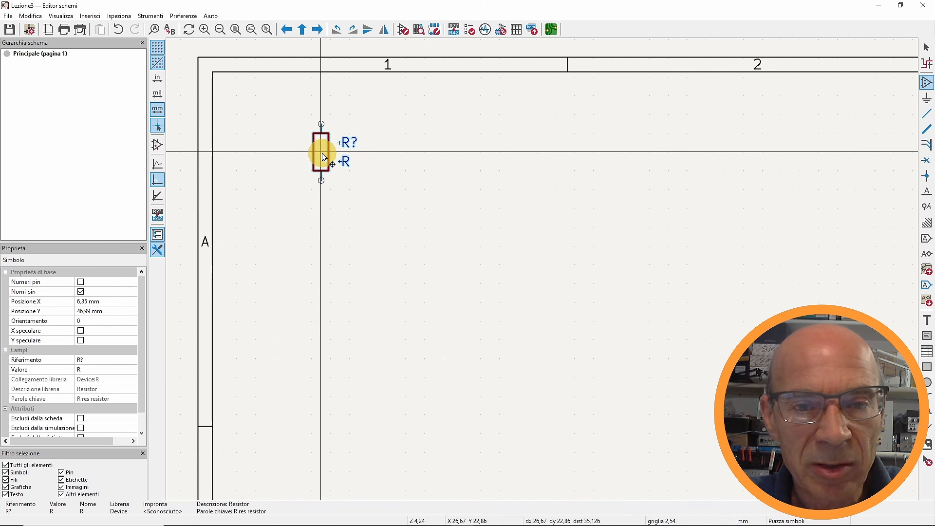
{"action": "key", "text": "r"}
- Set the resistor's value to 10k and place it vertically at X 21.59, Y 21.59 mm in the sheet's upper-left corner
{"action": "key", "text": "e"}
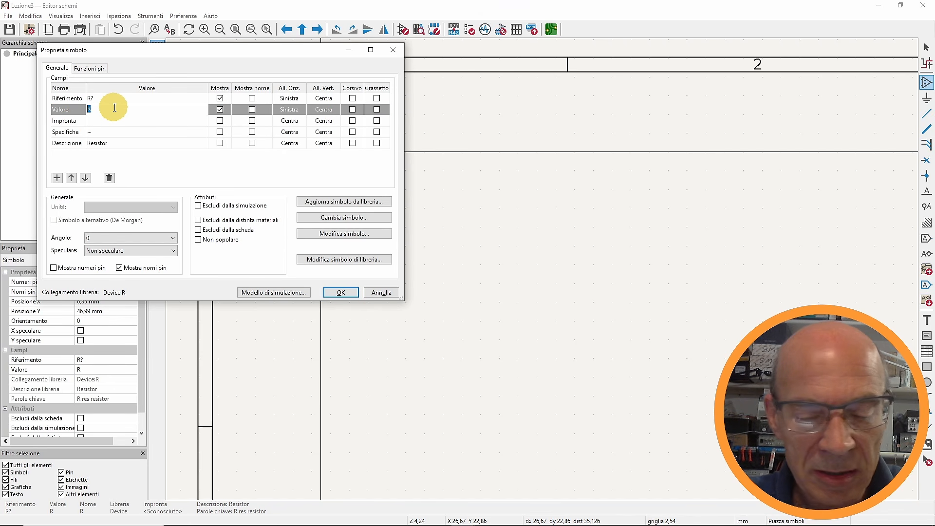
{"action": "type", "text": "10k"}
{"action": "key", "text": "Return"}
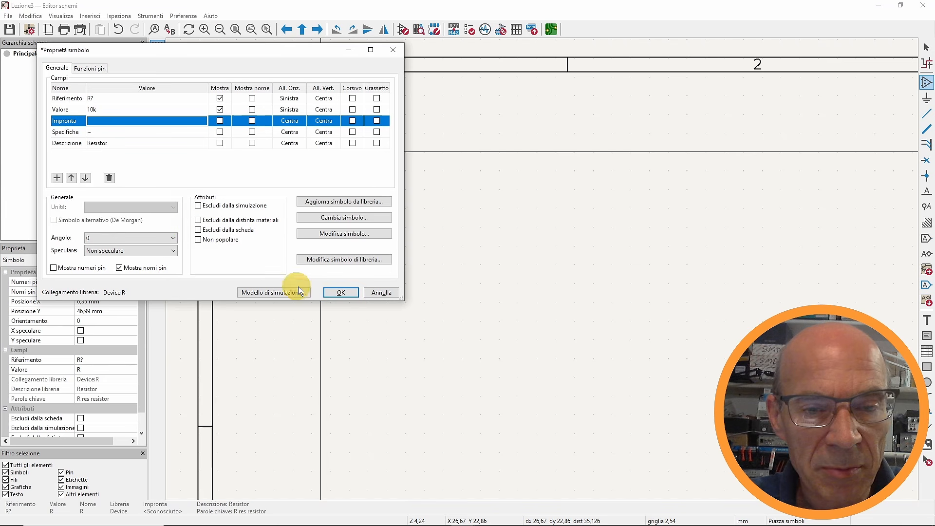
{"action": "left_click", "coordinate": [349, 293]}
{"action": "left_click", "coordinate": [288, 144]}
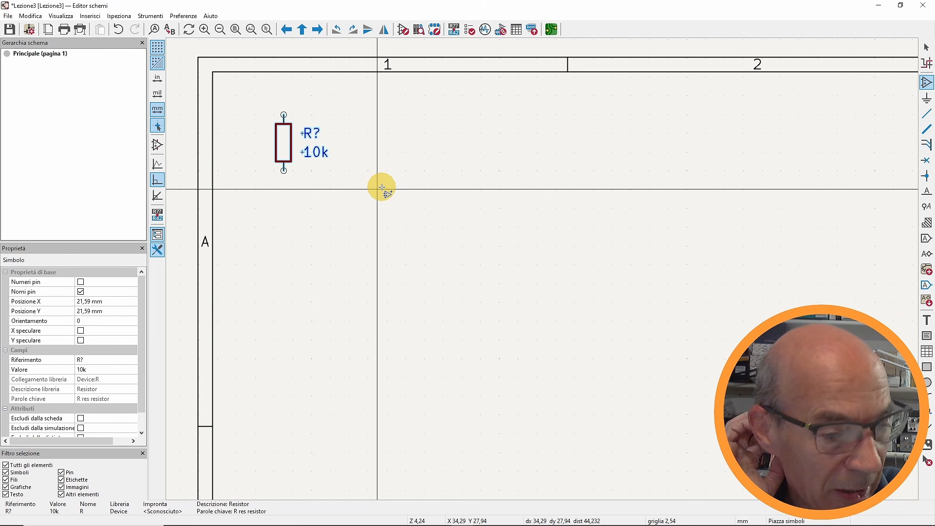
{"action": "key", "text": "Escape"}
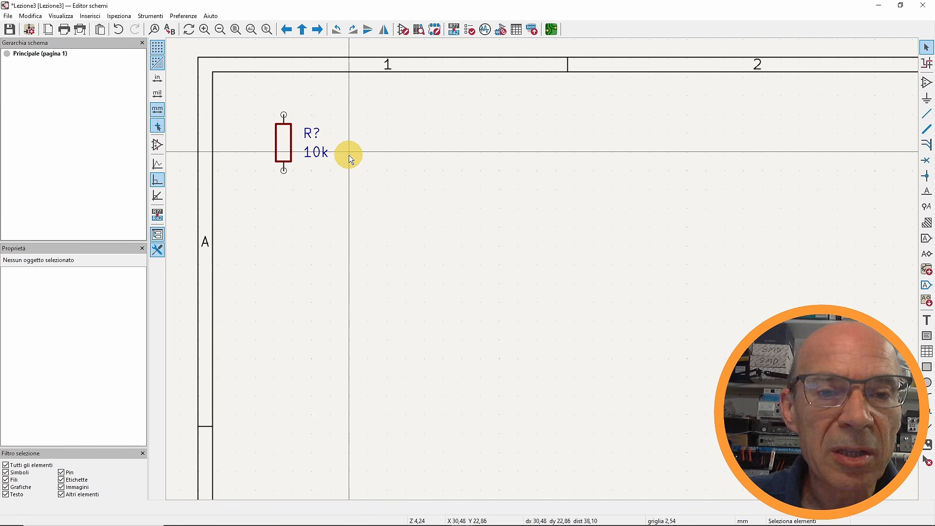
- Place four copies of the 10k resistor in a row beside the original, at X 30.48, 39.37, 48.26 and 58.42 mm
{"action": "key", "text": "ctrl+v"}
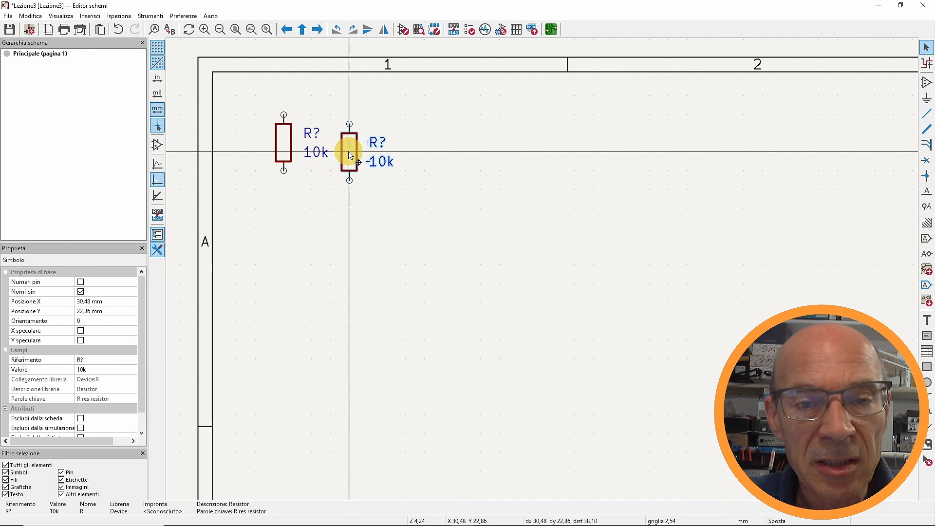
{"action": "left_click", "coordinate": [346, 141]}
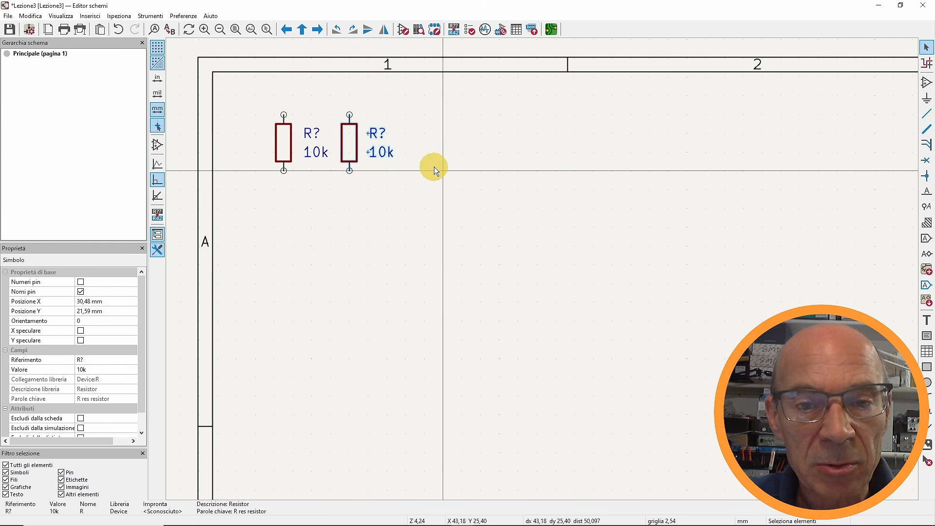
{"action": "key", "text": "ctrl+v"}
{"action": "left_click", "coordinate": [417, 142]}
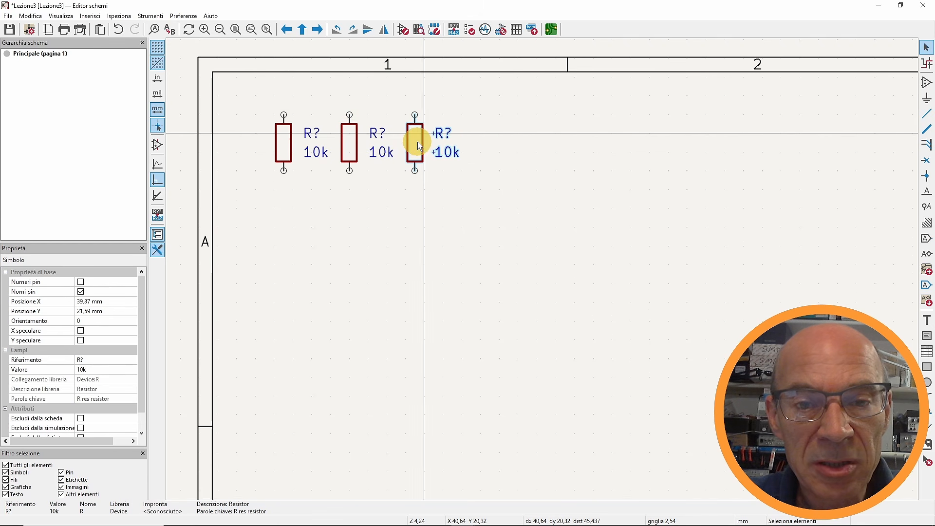
{"action": "key", "text": "ctrl+v"}
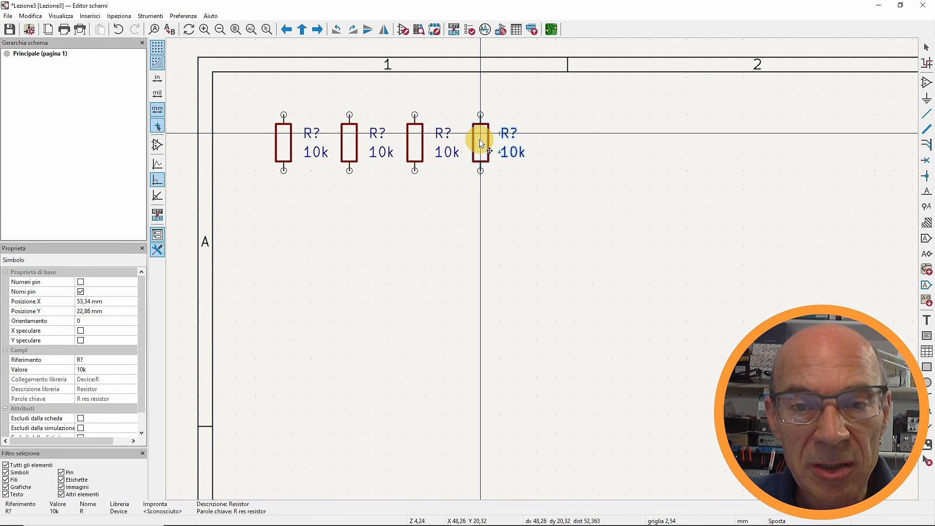
{"action": "left_click", "coordinate": [479, 139]}
{"action": "key", "text": "ctrl+v"}
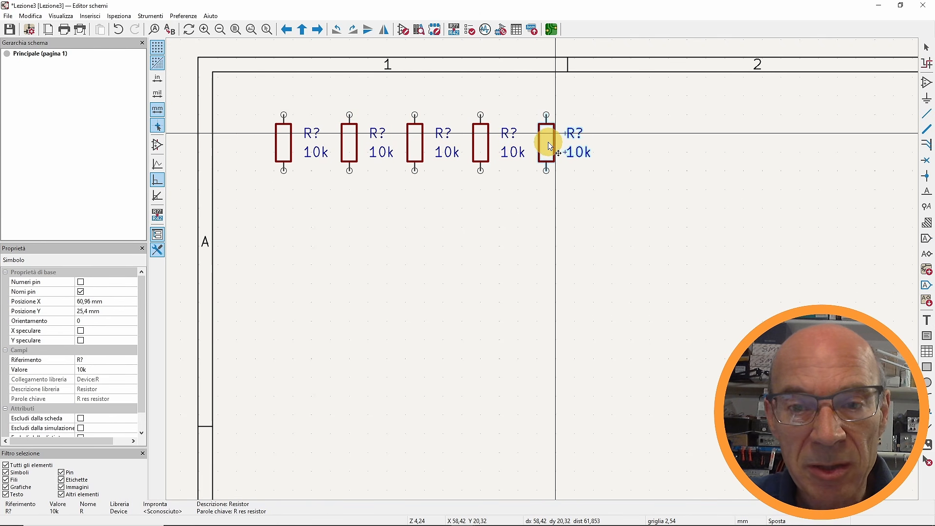
{"action": "left_click", "coordinate": [548, 142]}
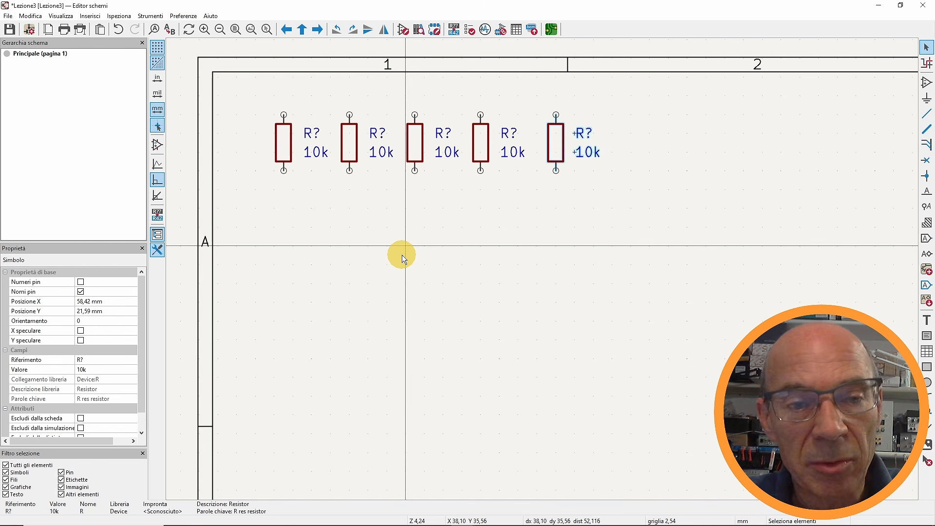
- Choose the unpolarized capacitor C from the Device library, with repeated copies enabled, for placement below the resistors
{"action": "key", "text": "Escape"}
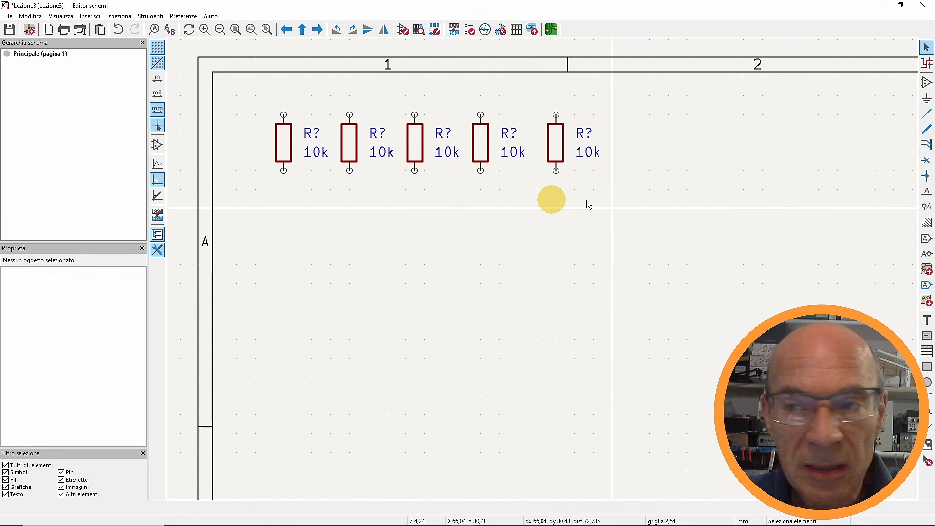
{"action": "left_click", "coordinate": [927, 82]}
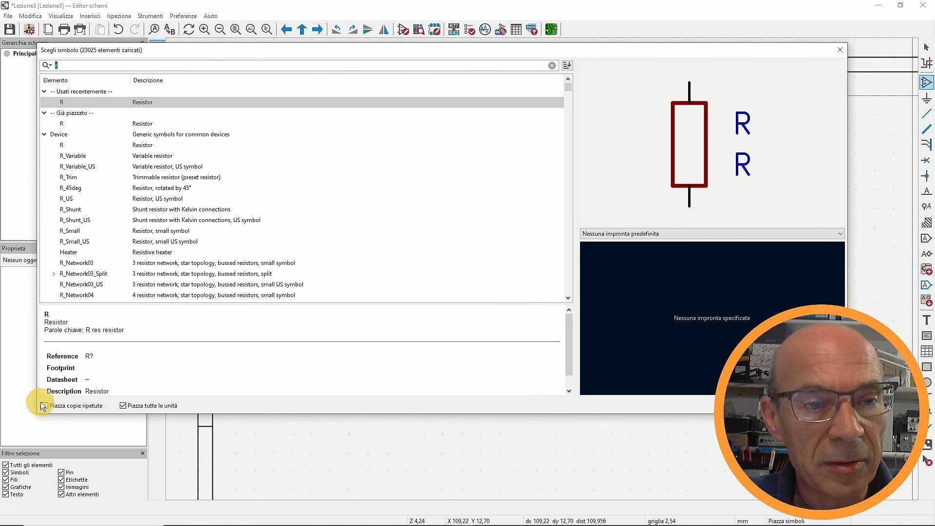
{"action": "type", "text": "c"}
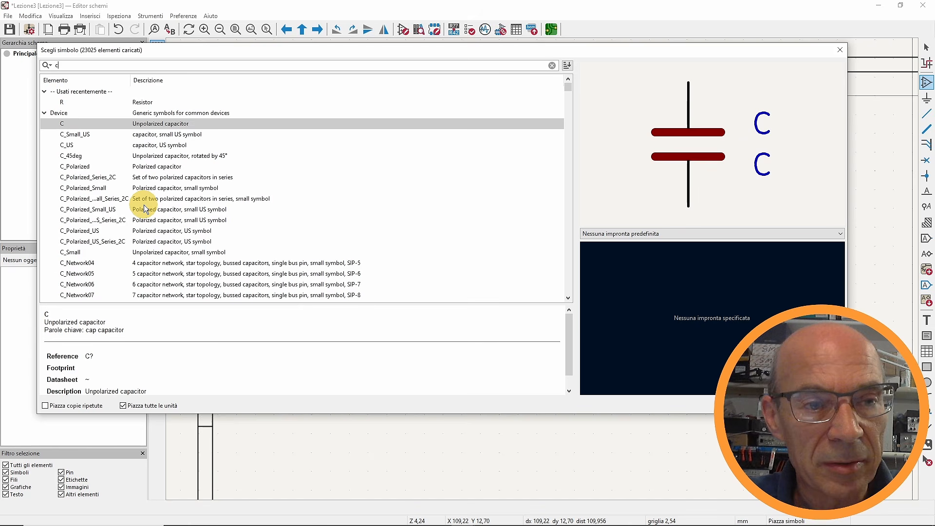
{"action": "left_click", "coordinate": [46, 405]}
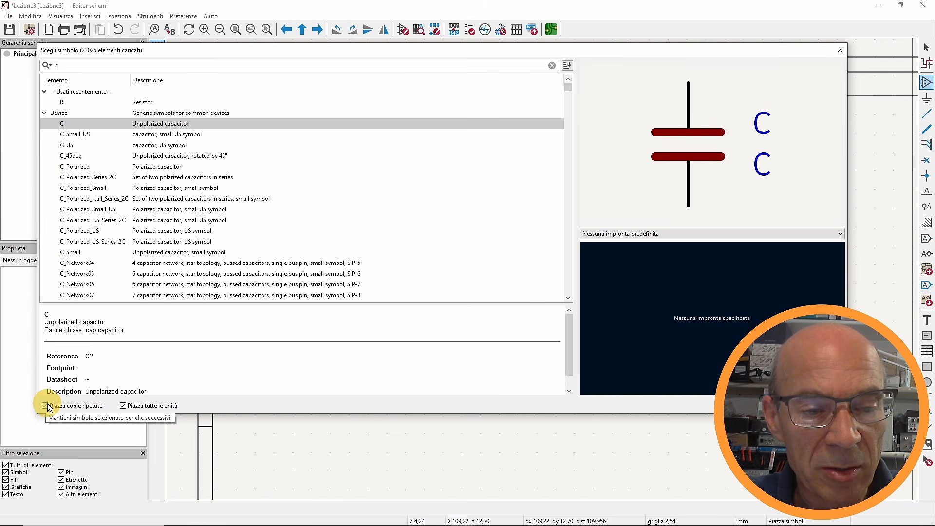
{"action": "double_click", "coordinate": [69, 123]}
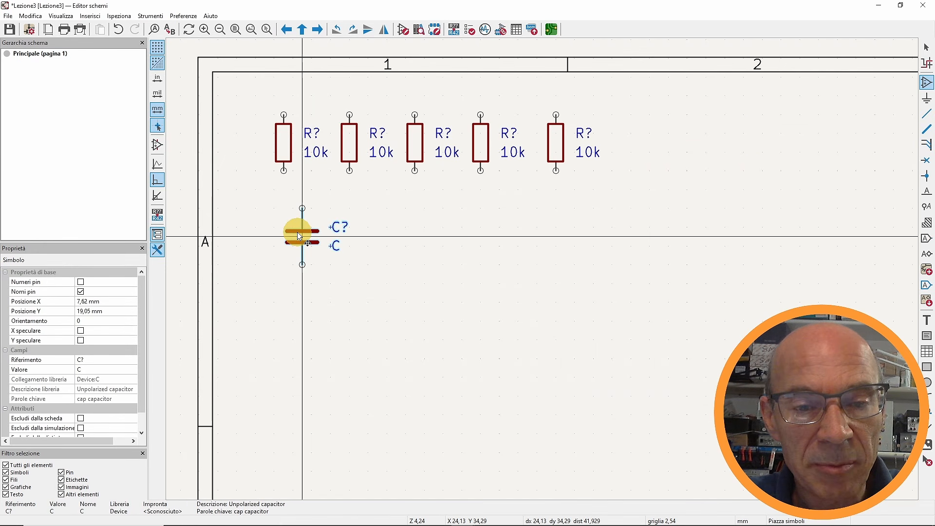
- Set the unplaced capacitor's value to 100nF in its symbol properties
{"action": "double_click", "coordinate": [299, 237]}
{"action": "left_click", "coordinate": [92, 100]}
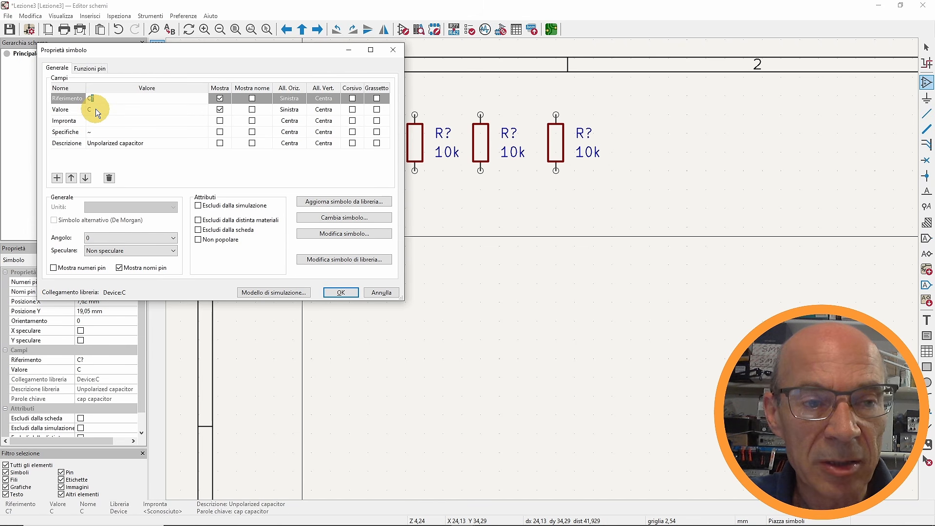
{"action": "left_click", "coordinate": [96, 110]}
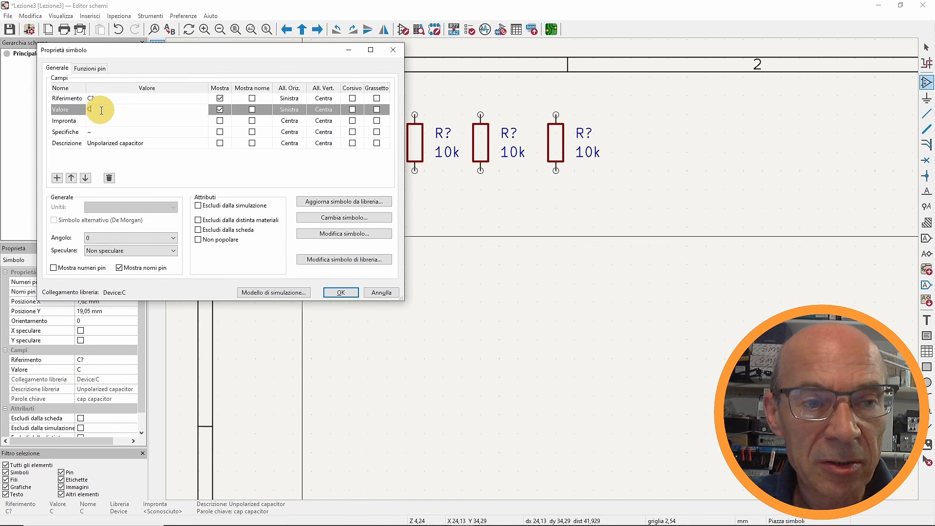
{"action": "type", "text": "100nF"}
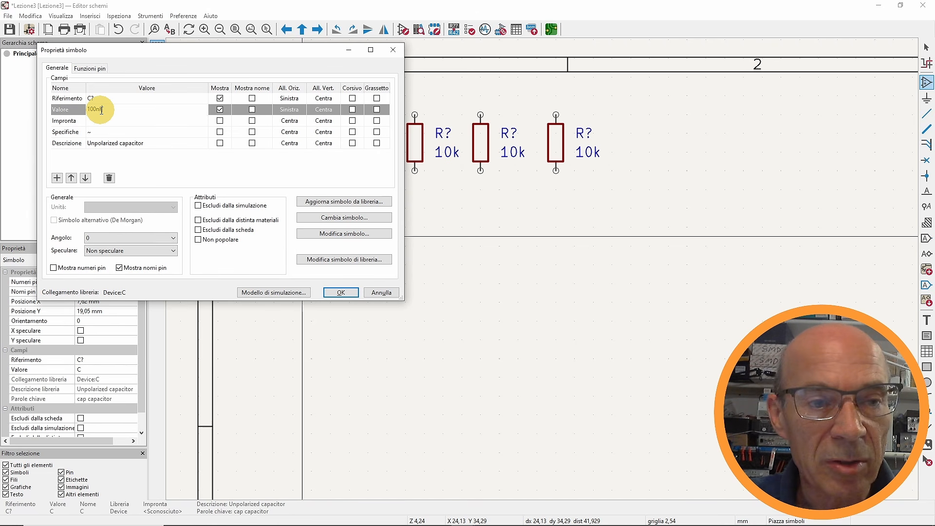
- Assign the footprint Capacitor_THT:C_Disc_D5.0mm_W2.5mm_P5.00mm and place two 100nF capacitors at X 20.32 and 34.29, Y 34.29 mm
{"action": "left_click", "coordinate": [146, 120]}
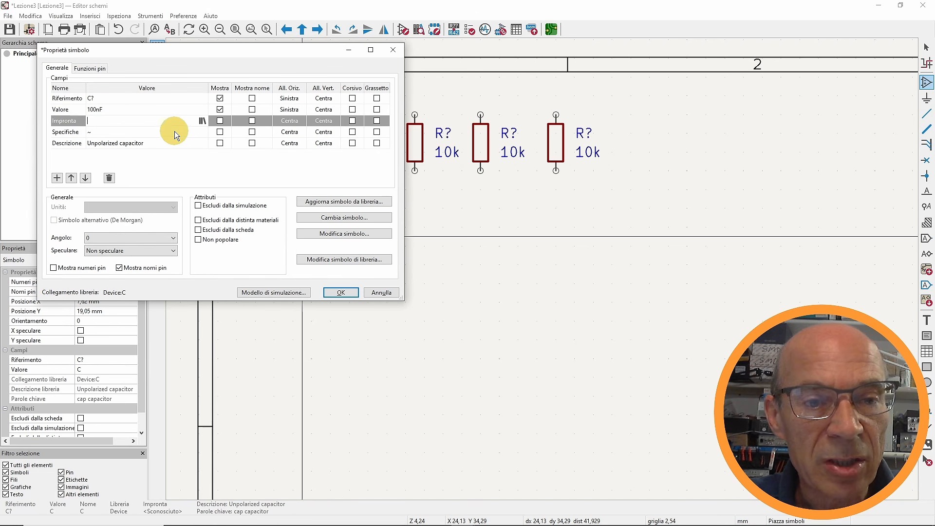
{"action": "left_click", "coordinate": [202, 121]}
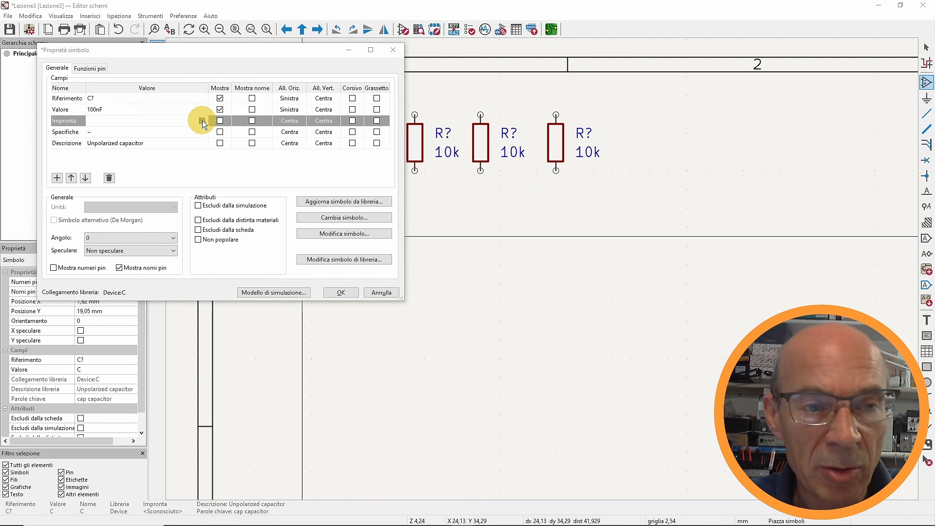
{"action": "left_click", "coordinate": [85, 174]}
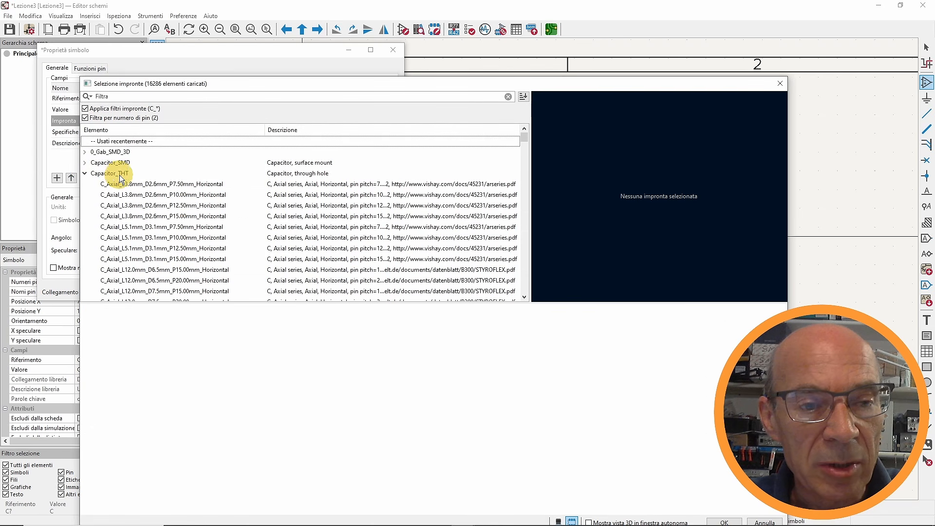
{"action": "left_click", "coordinate": [133, 195]}
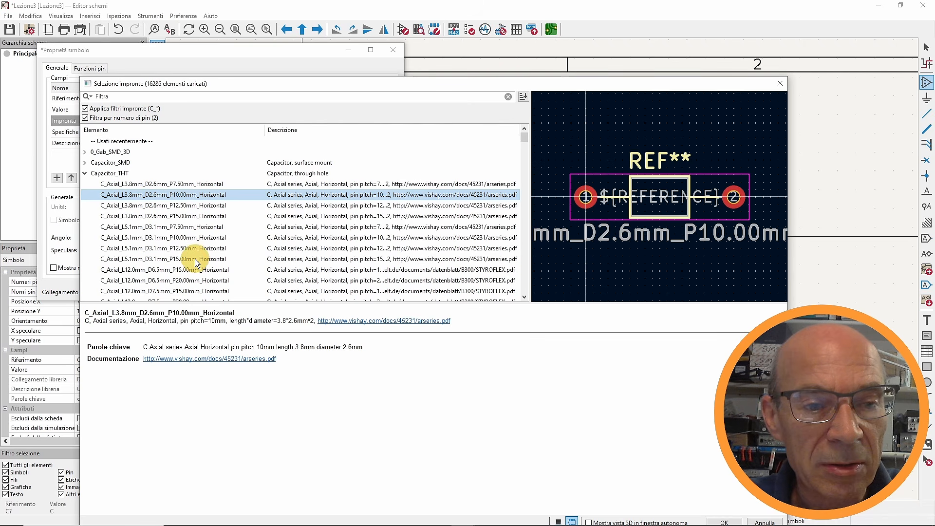
{"action": "scroll", "coordinate": [212, 267], "scroll_direction": "down", "scroll_amount": 2}
{"action": "scroll", "coordinate": [212, 267], "scroll_direction": "down", "scroll_amount": 10}
{"action": "left_click", "coordinate": [131, 174]}
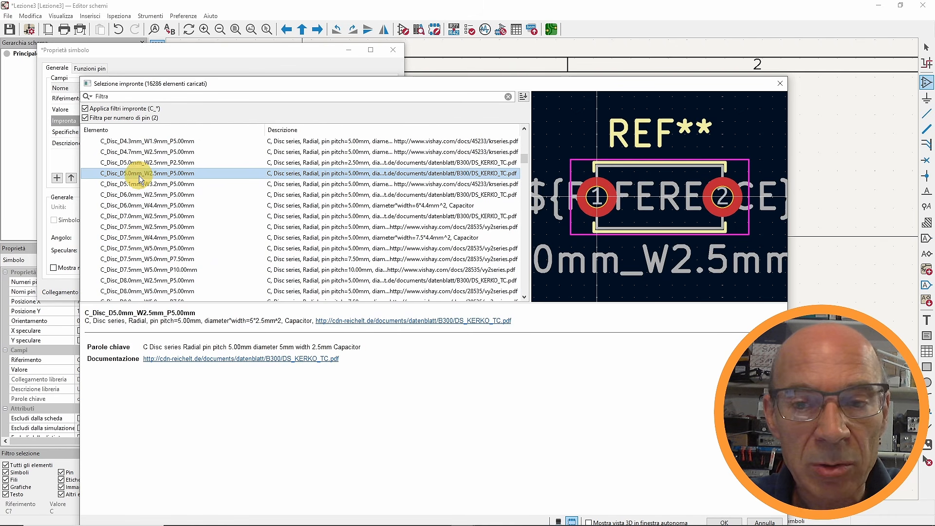
{"action": "double_click", "coordinate": [131, 174]}
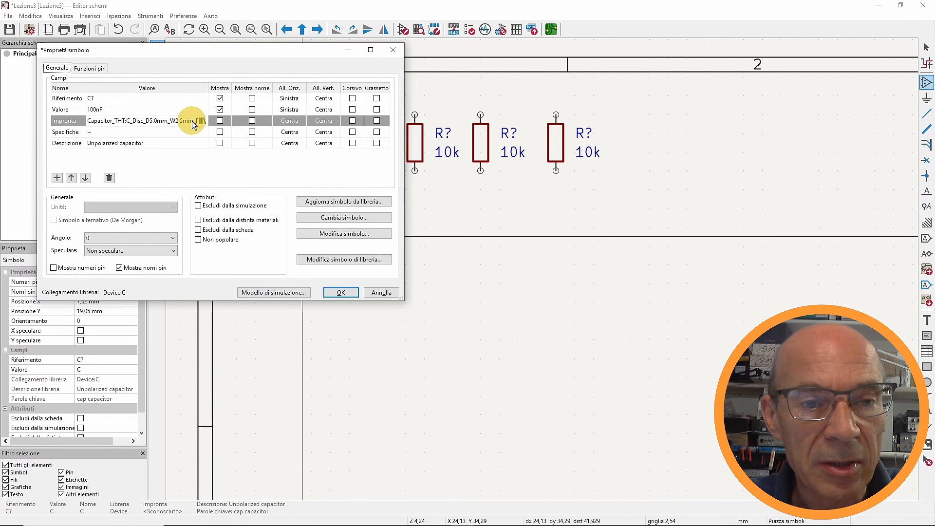
{"action": "left_click", "coordinate": [341, 292]}
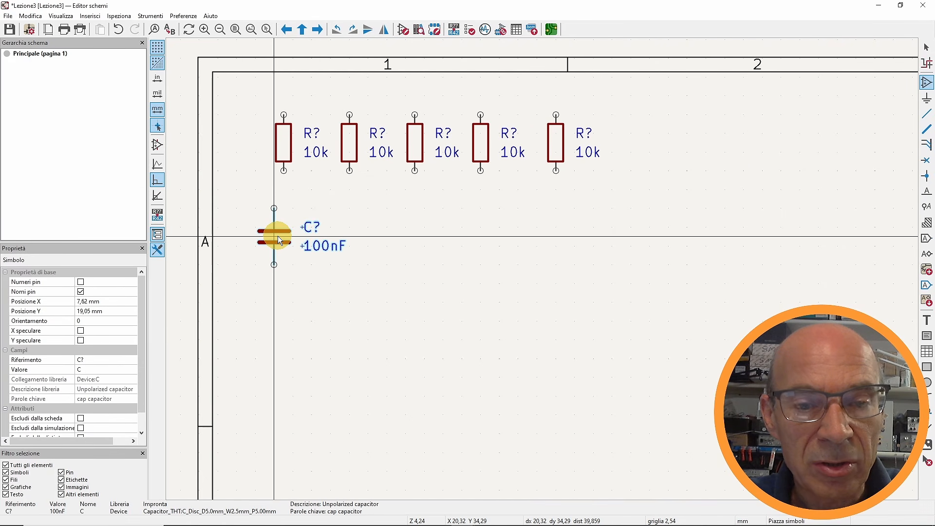
{"action": "left_click", "coordinate": [278, 236]}
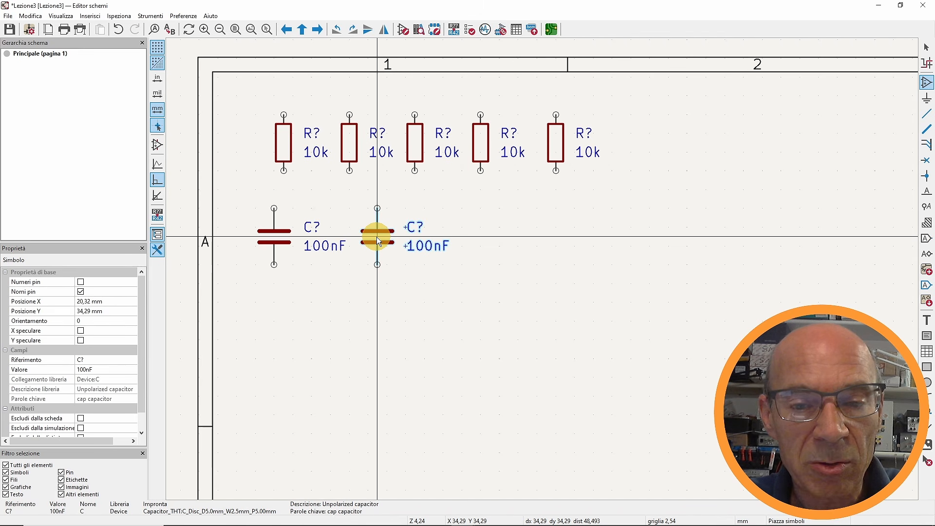
{"action": "left_click", "coordinate": [377, 238]}
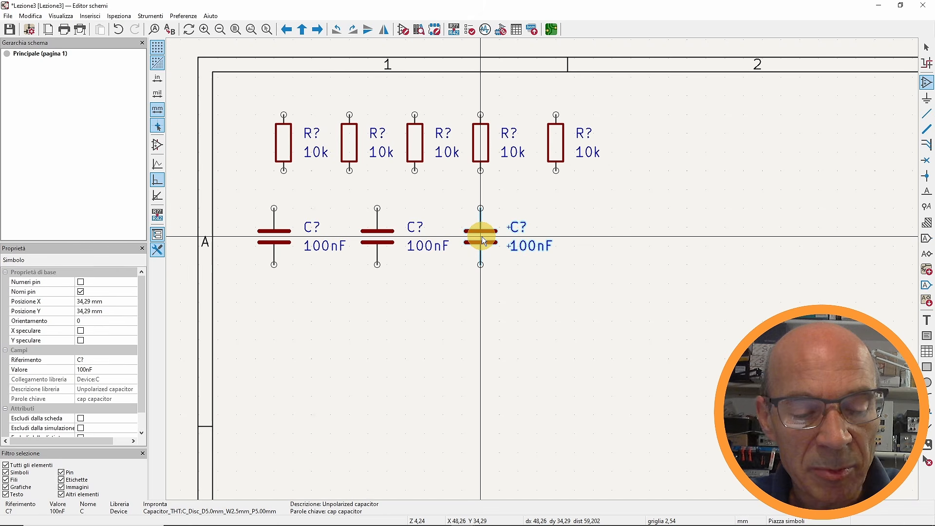
- Change the third, unplaced capacitor's value to 10nF and its footprint to C_Disc_D5.0mm_W2.5mm_P2.50mm
{"action": "double_click", "coordinate": [481, 236]}
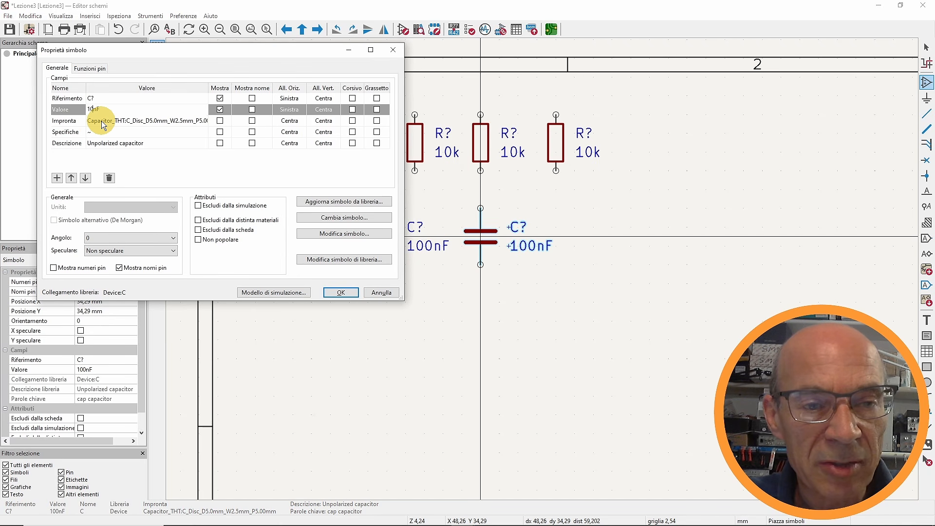
{"action": "left_click", "coordinate": [203, 121]}
{"action": "left_click", "coordinate": [203, 121]}
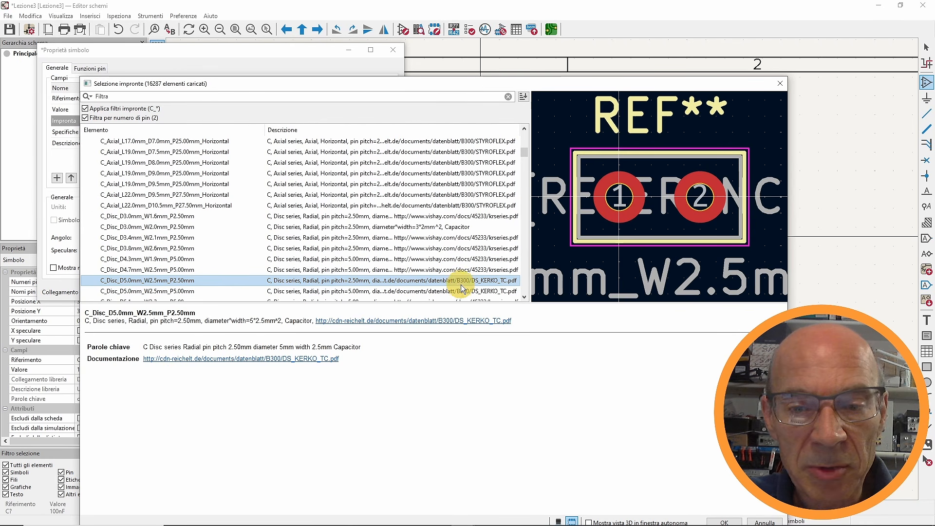
{"action": "double_click", "coordinate": [168, 280]}
{"action": "left_click", "coordinate": [338, 294]}
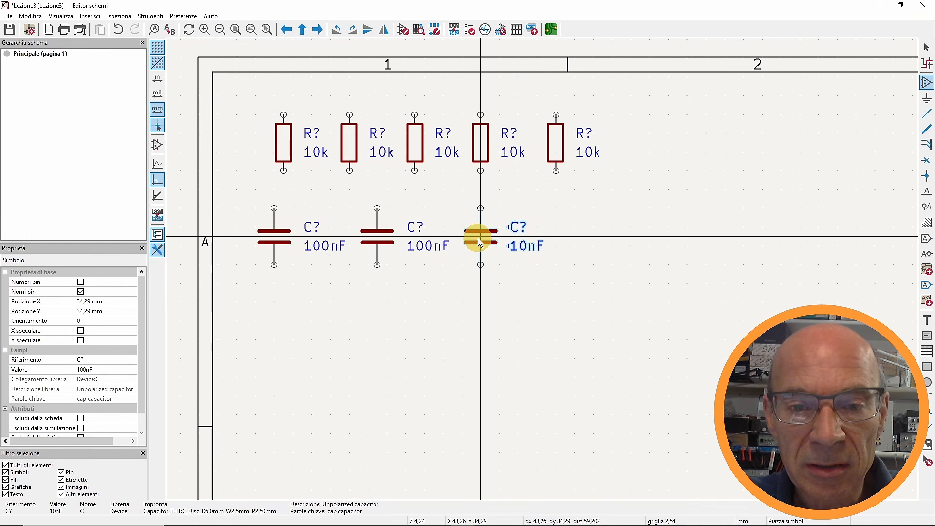
- Place two 10nF capacitors at X 48.26 and 62.23, Y 34.29 mm, and end the repeated placement
{"action": "left_click", "coordinate": [479, 240]}
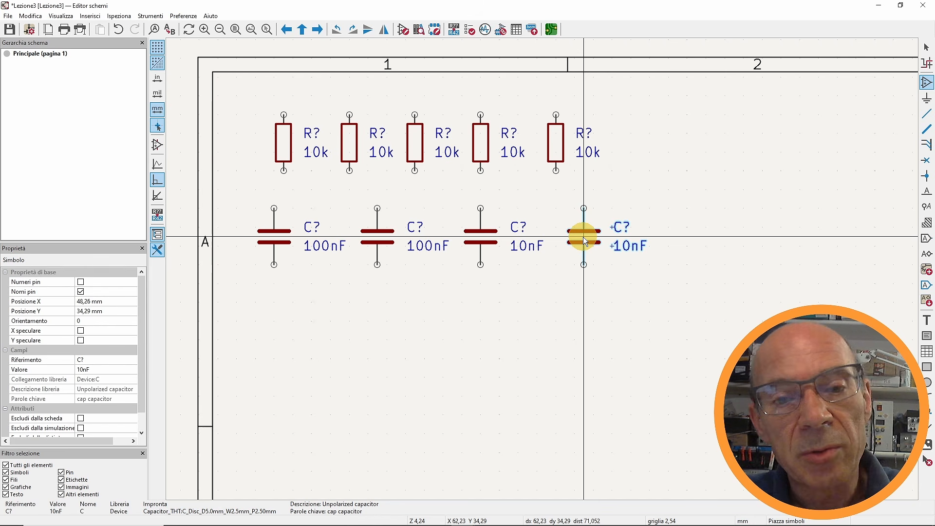
{"action": "left_click", "coordinate": [583, 237]}
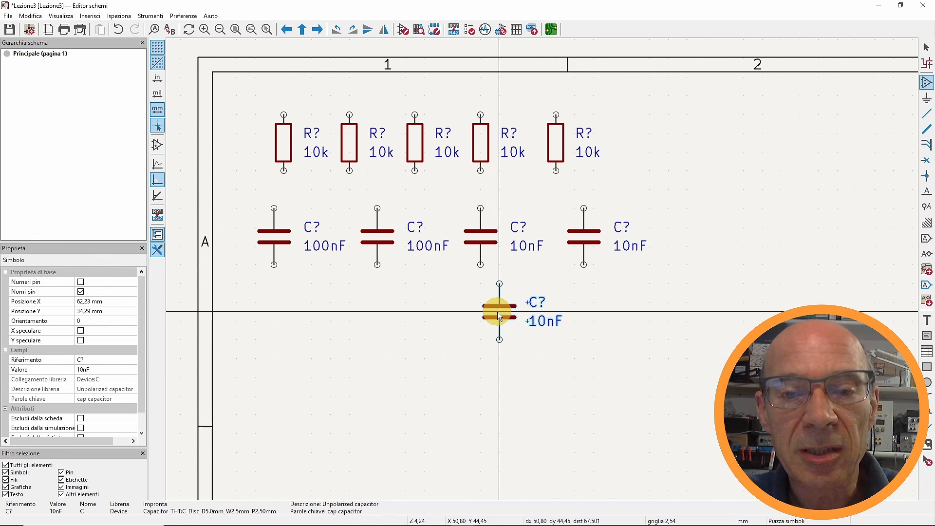
{"action": "key", "text": "Escape"}
{"action": "middle_click_drag", "start_coordinate": [497, 312], "coordinate": [464, 274]}
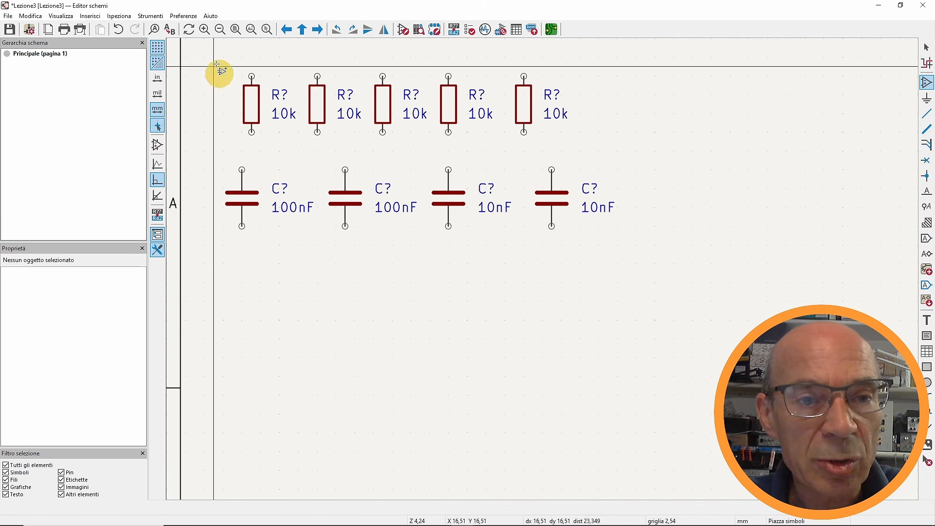
- Enable automatic symbol annotation in the schematic editor's annotation preferences
{"action": "left_click", "coordinate": [183, 16]}
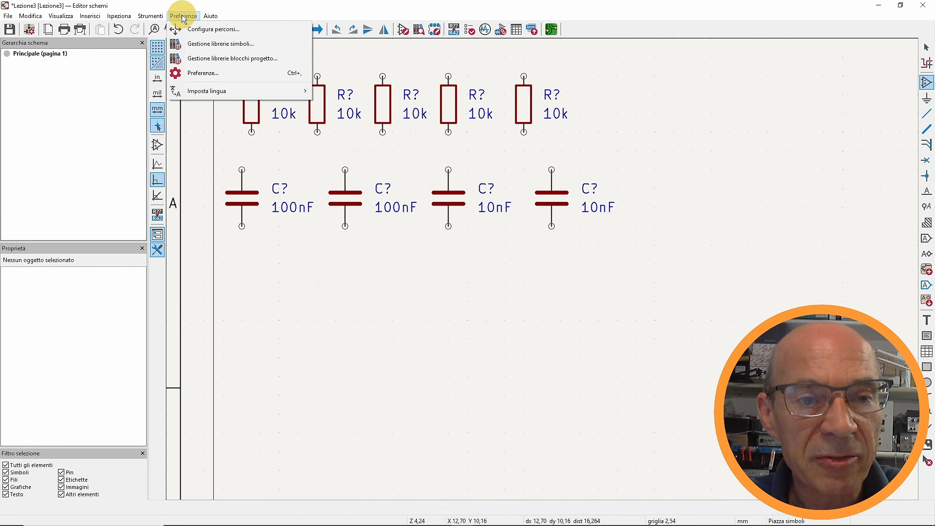
{"action": "left_click", "coordinate": [194, 73]}
{"action": "left_click", "coordinate": [278, 234]}
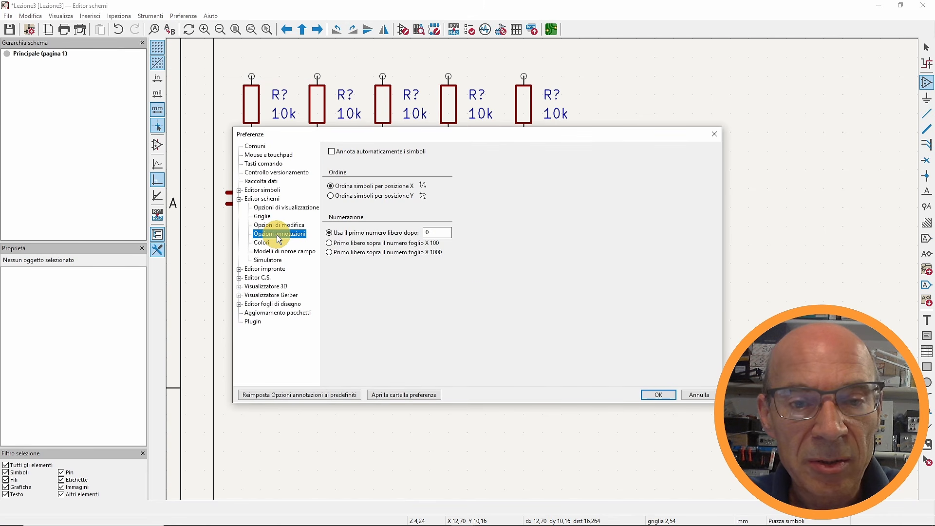
{"action": "left_click", "coordinate": [331, 152]}
{"action": "key", "text": "Return"}
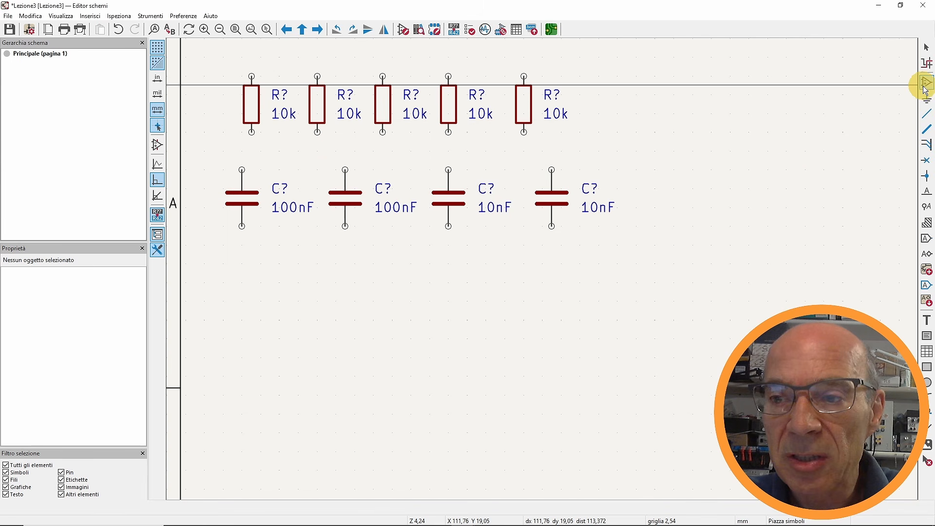
- Search the symbol library for hc14 and expand the 74HC14's list of units
{"action": "left_click", "coordinate": [212, 79]}
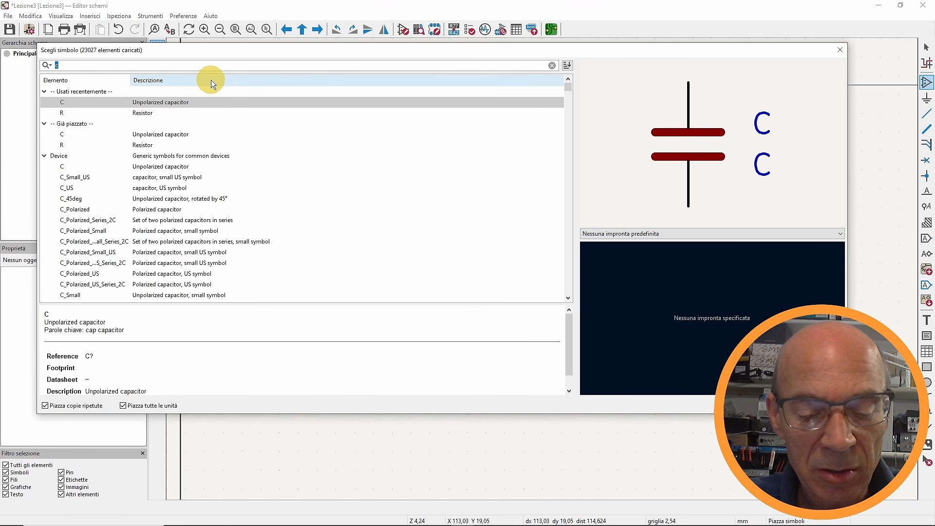
{"action": "type", "text": "hc14"}
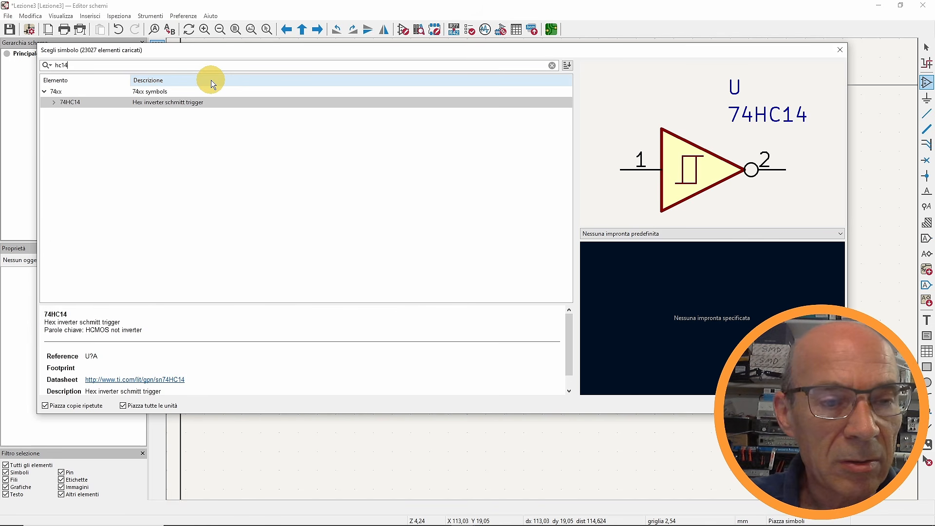
{"action": "left_click", "coordinate": [54, 102]}
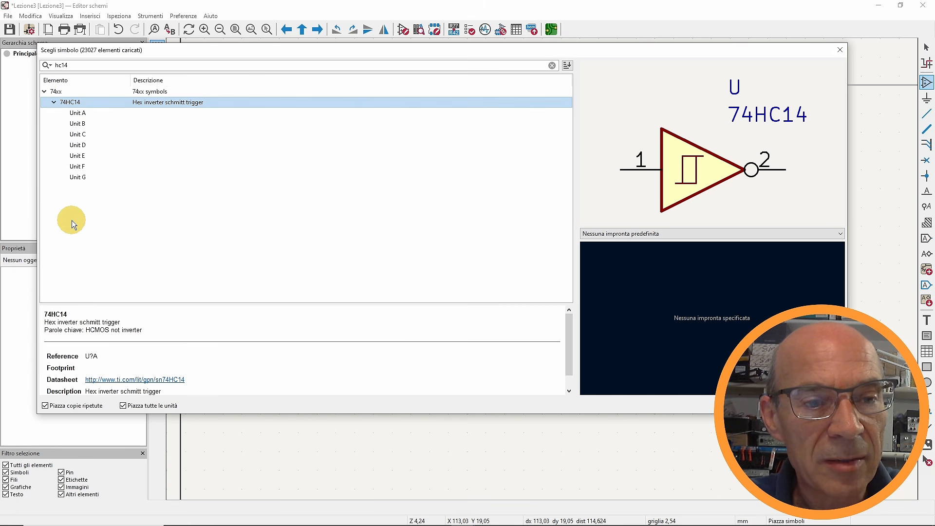
- Preview the 74HC14's individual units from Unit A through Unit G
{"action": "left_click", "coordinate": [81, 115]}
{"action": "left_click", "coordinate": [80, 124]}
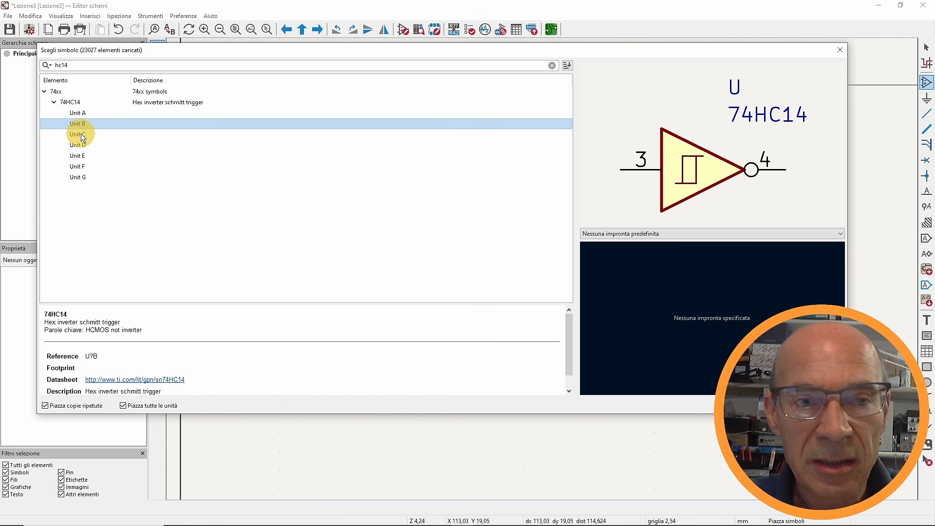
{"action": "left_click", "coordinate": [82, 135]}
{"action": "left_click", "coordinate": [83, 145]}
{"action": "left_click", "coordinate": [80, 155]}
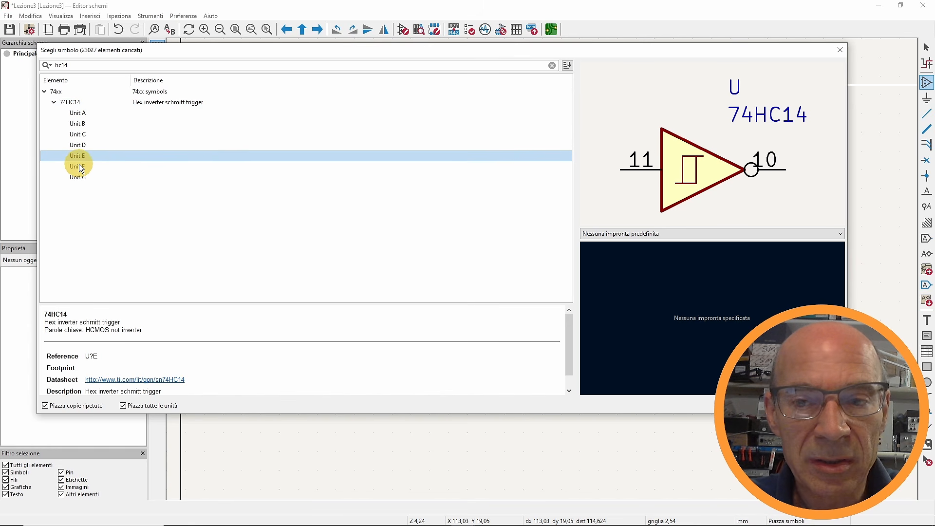
{"action": "left_click", "coordinate": [79, 167]}
{"action": "left_click", "coordinate": [78, 177]}
- Turn off repeated copies and place 74HC14 units A, B and C in a row at Y 50.8 mm, below the capacitors
{"action": "left_click", "coordinate": [45, 405]}
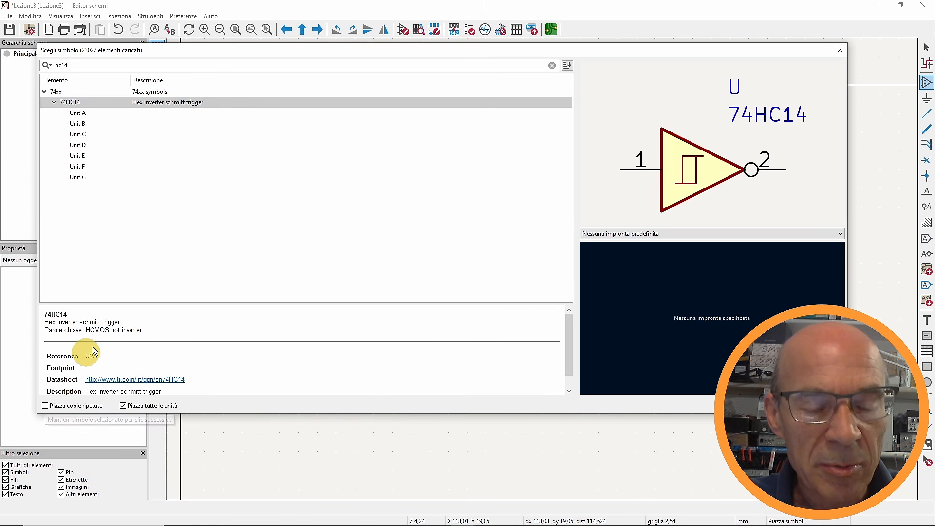
{"action": "double_click", "coordinate": [74, 103]}
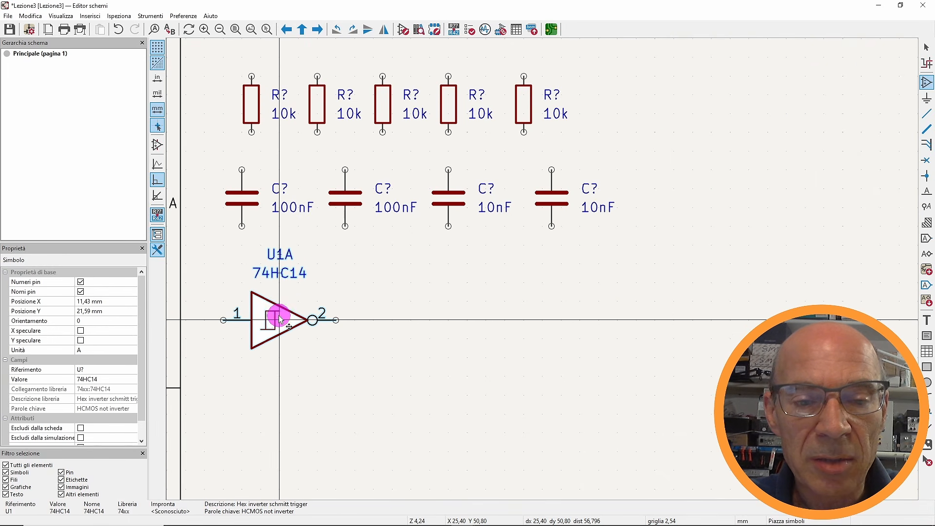
{"action": "left_click", "coordinate": [281, 319]}
{"action": "left_click", "coordinate": [422, 321]}
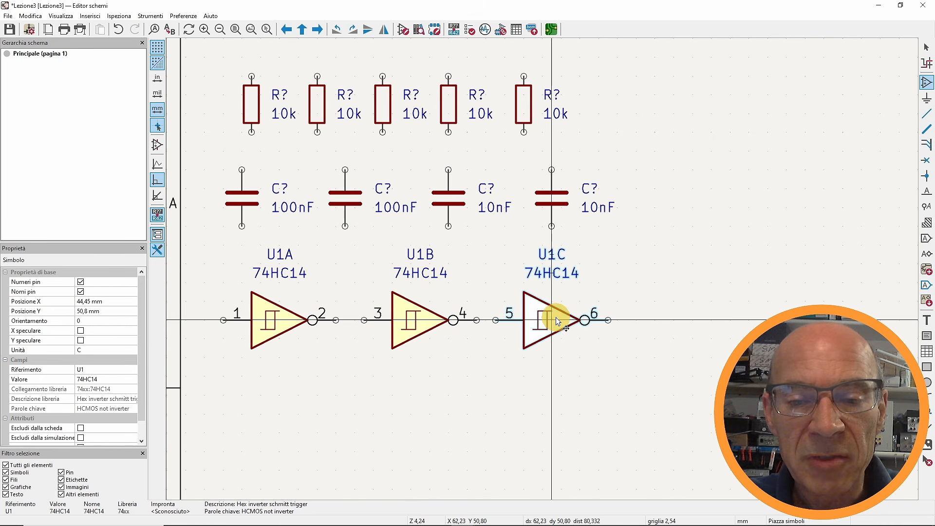
{"action": "left_click", "coordinate": [566, 321]}
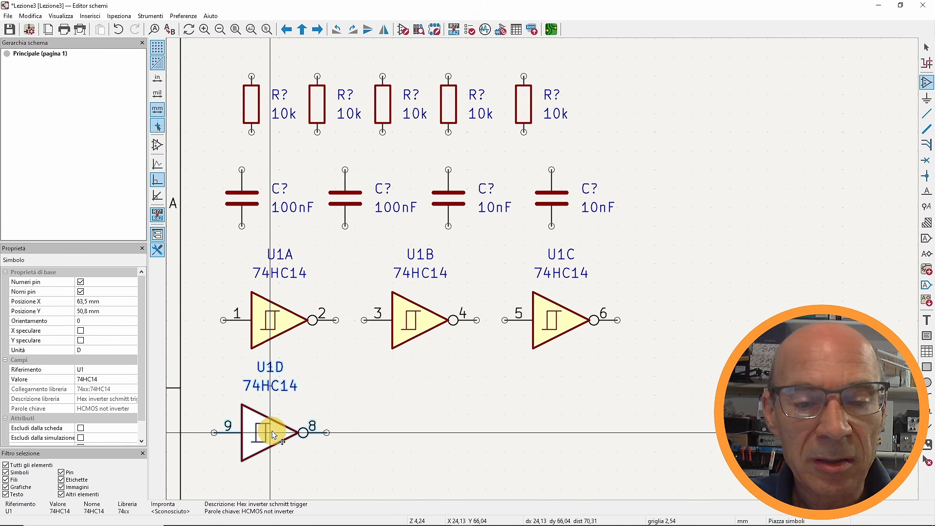
- Place 74HC14 units D, E and F in a second row at Y 66.04 mm and power unit G below unit D, without choosing another symbol
{"action": "left_click", "coordinate": [273, 435]}
{"action": "left_click", "coordinate": [422, 434]}
{"action": "left_click", "coordinate": [573, 434]}
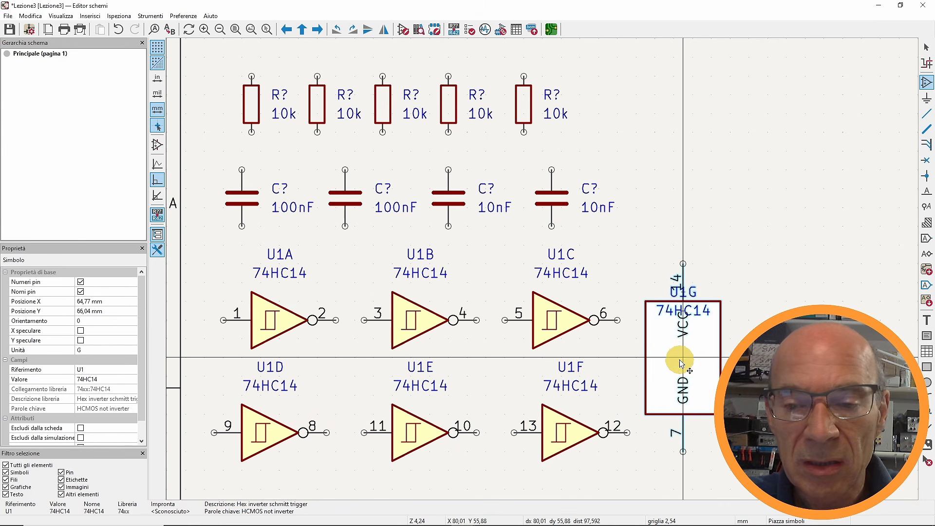
{"action": "scroll", "coordinate": [543, 392], "scroll_direction": "down", "scroll_amount": 1}
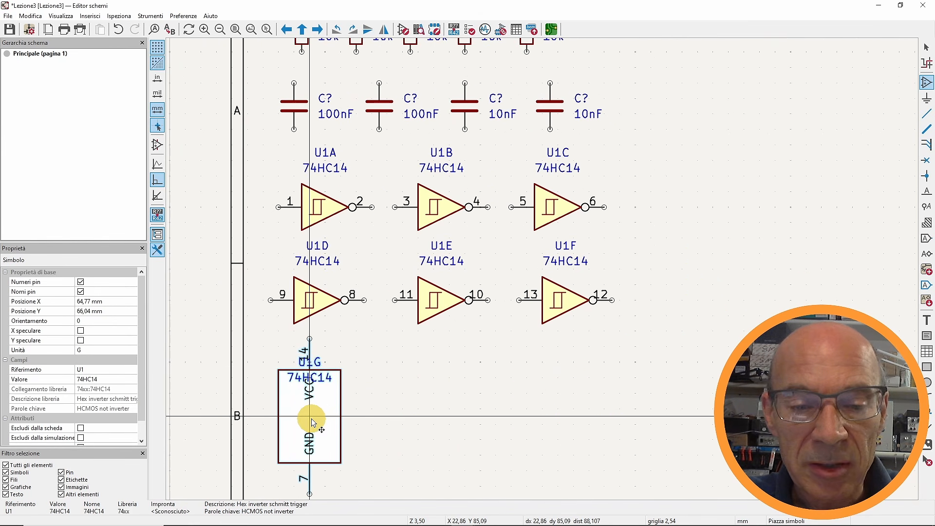
{"action": "left_click", "coordinate": [358, 373]}
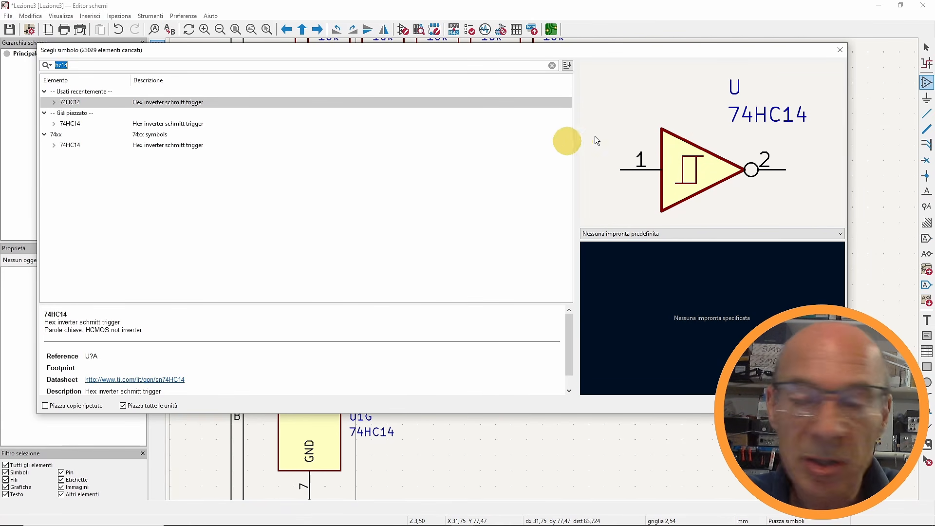
{"action": "left_click", "coordinate": [840, 47]}
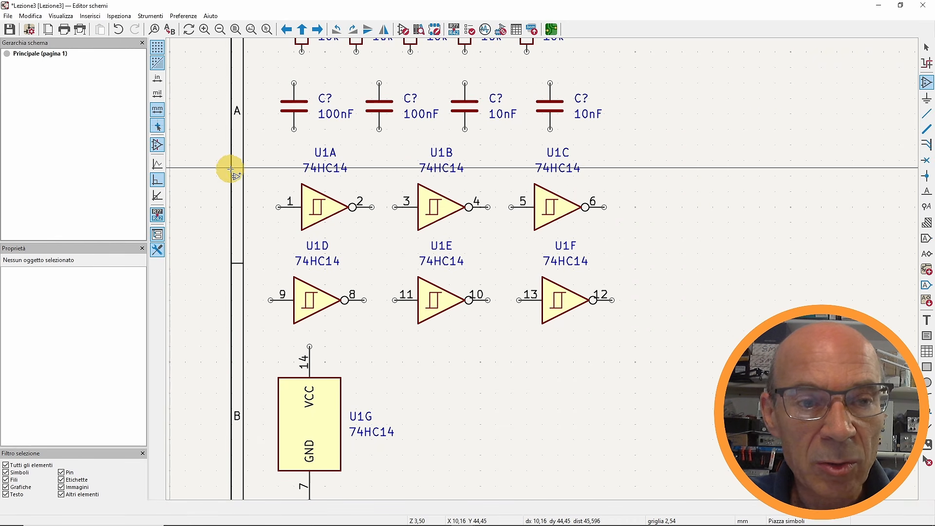
- Turn off the display of hidden pins in the schematic and leave the symbol placement mode
{"action": "middle_click_drag", "start_coordinate": [402, 276], "coordinate": [366, 324]}
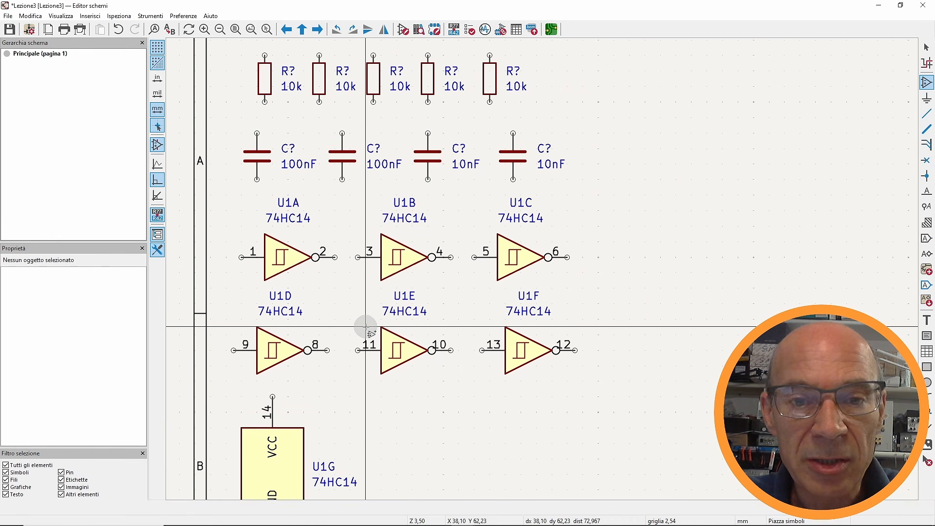
{"action": "middle_click_drag", "start_coordinate": [417, 244], "coordinate": [414, 197]}
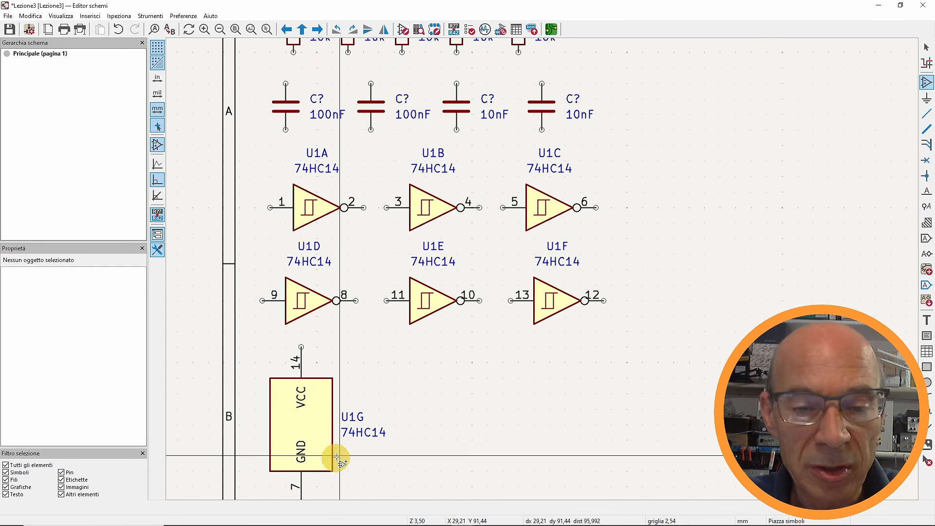
{"action": "left_click", "coordinate": [157, 143]}
{"action": "key", "text": "Escape"}
- Move the first 10k resistor one grid step to the left, aligned with the first 100nF capacitor below it
{"action": "middle_click_drag", "start_coordinate": [515, 87], "coordinate": [486, 172]}
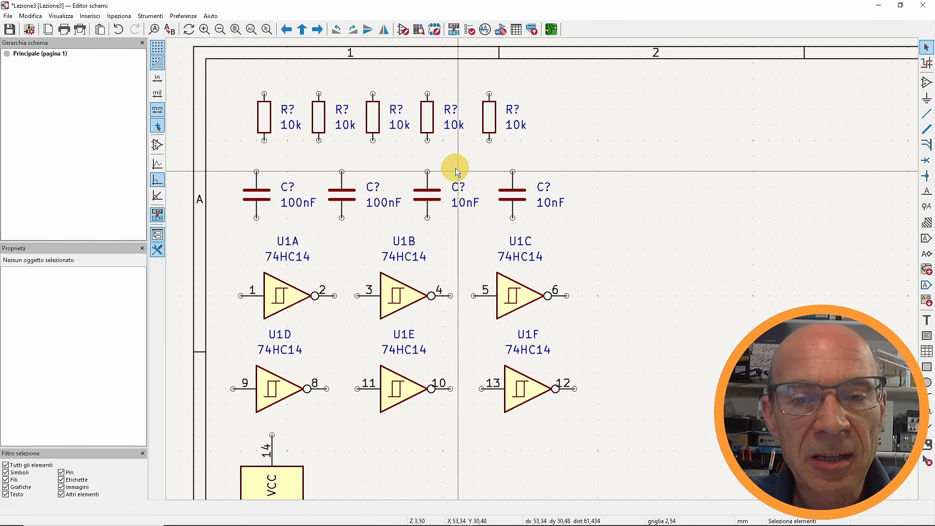
{"action": "right_click", "coordinate": [262, 119]}
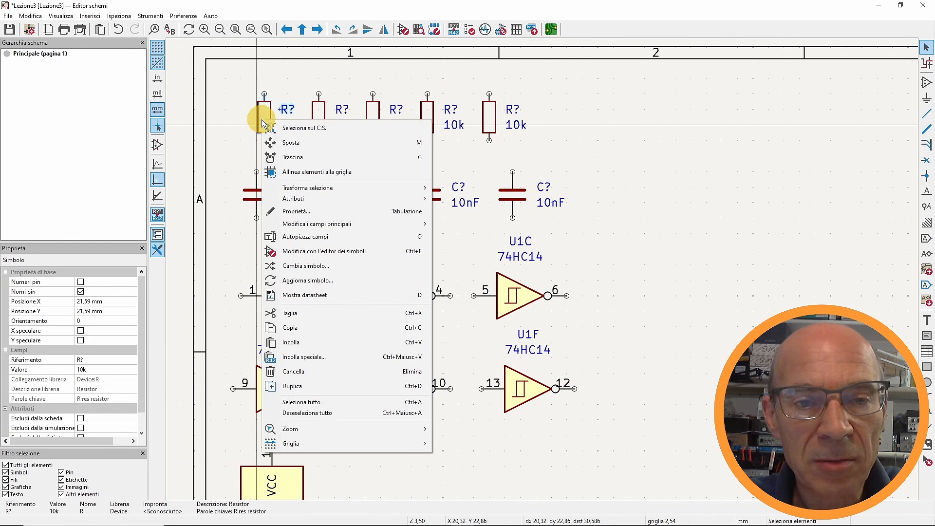
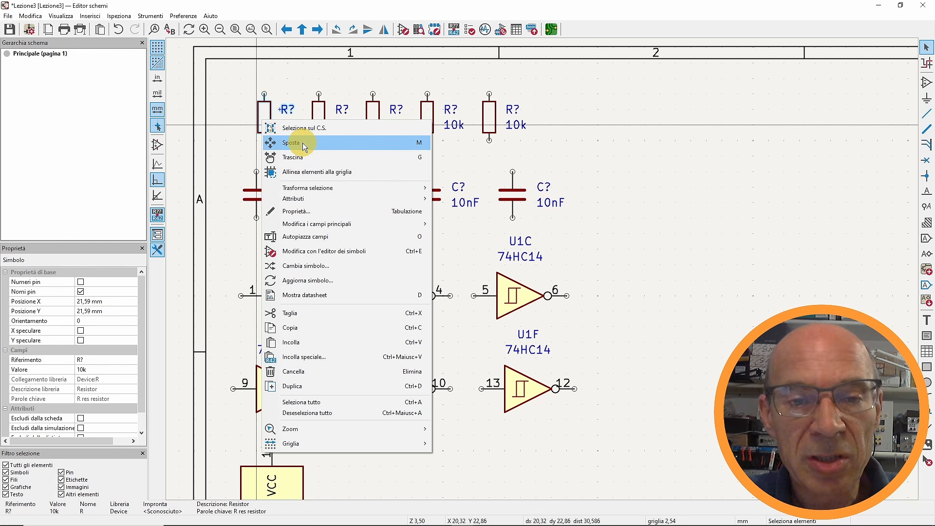
{"action": "left_click", "coordinate": [303, 142]}
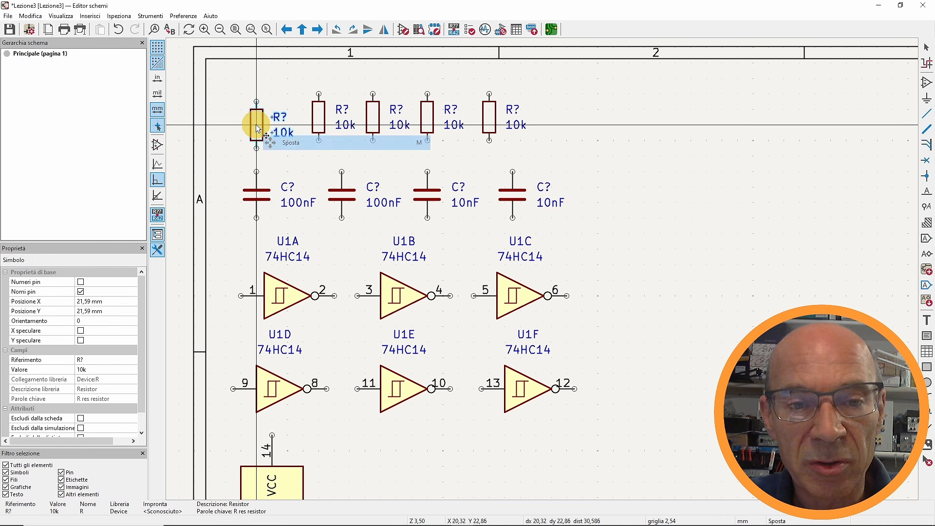
{"action": "left_click", "coordinate": [265, 115]}
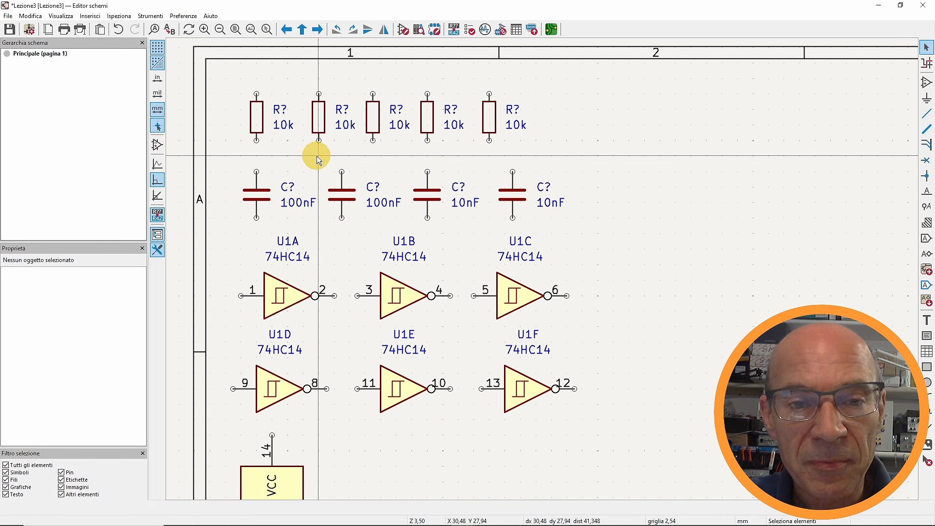
- Move the fifth 10k resistor right to X 69.85 mm, keeping it level with the other resistors at Y 21.59 mm
{"action": "right_click", "coordinate": [317, 116]}
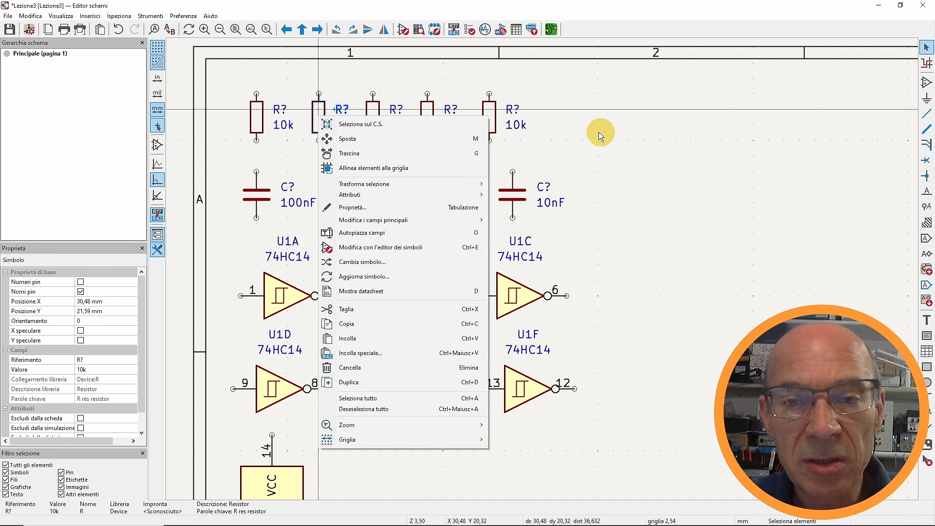
{"action": "left_click", "coordinate": [583, 133]}
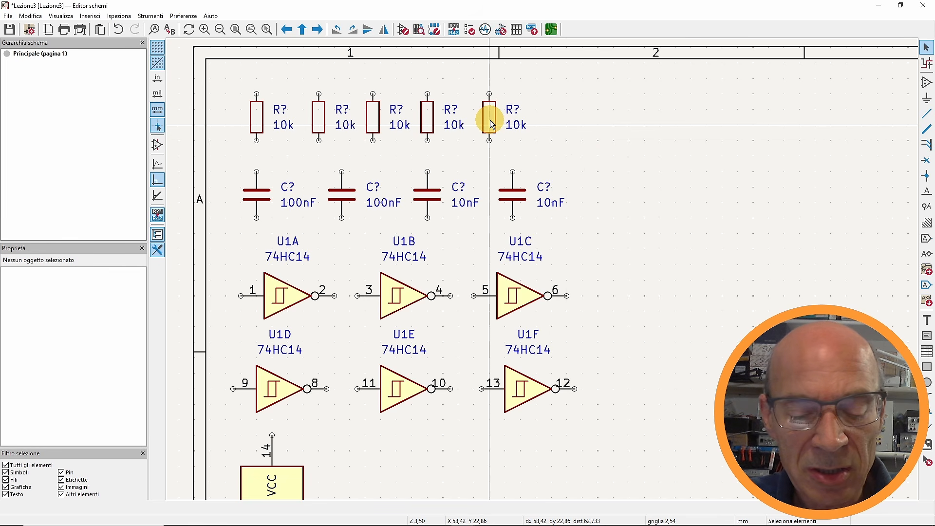
{"action": "key", "text": "m"}
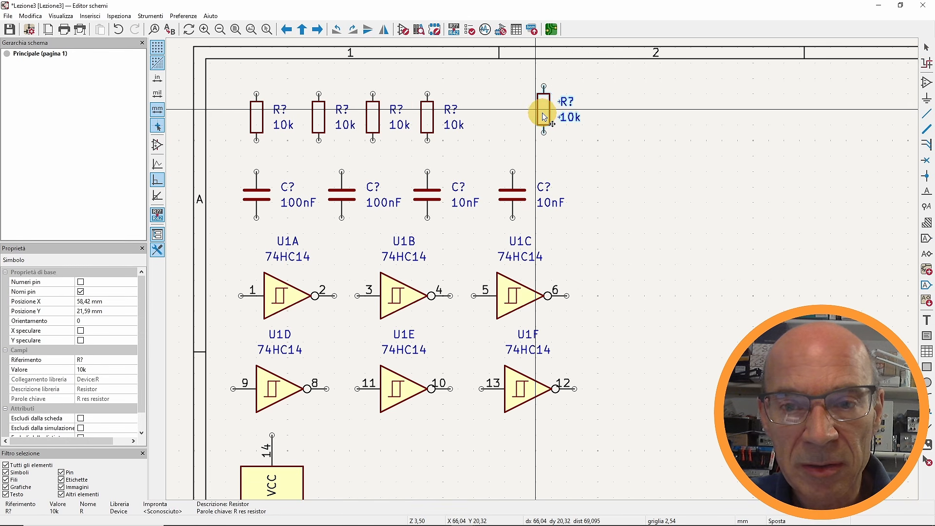
{"action": "left_click", "coordinate": [558, 118]}
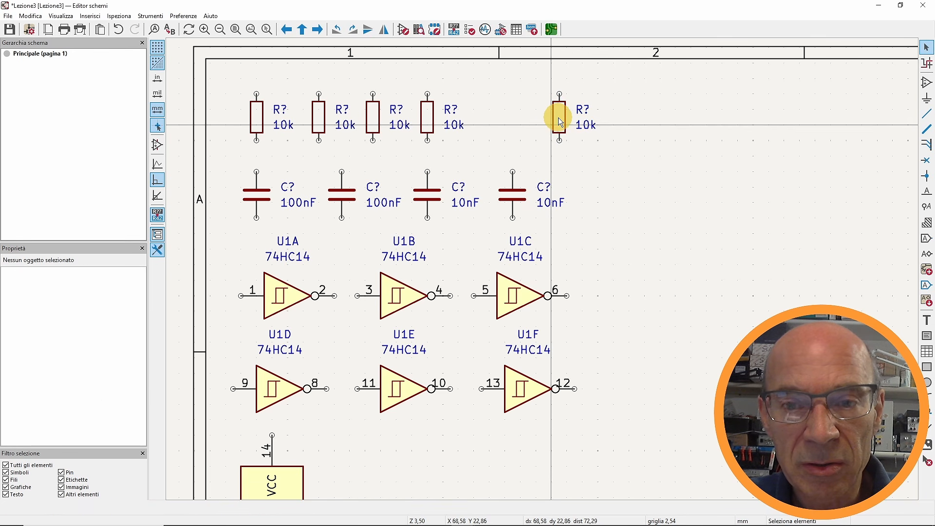
- Move the four capacitors to the right one after another, starting with the last 10nF one and keeping them in the same row
{"action": "key", "text": "m"}
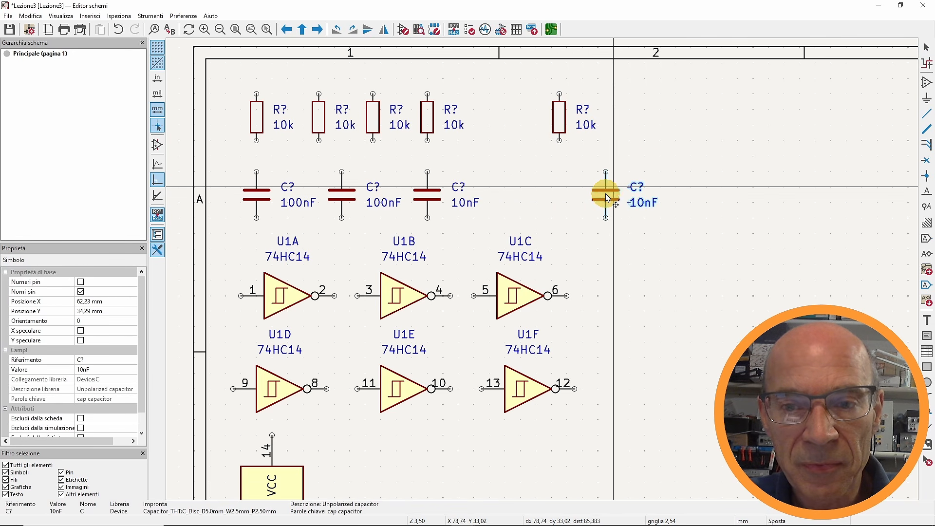
{"action": "left_click", "coordinate": [611, 200]}
{"action": "key", "text": "m"}
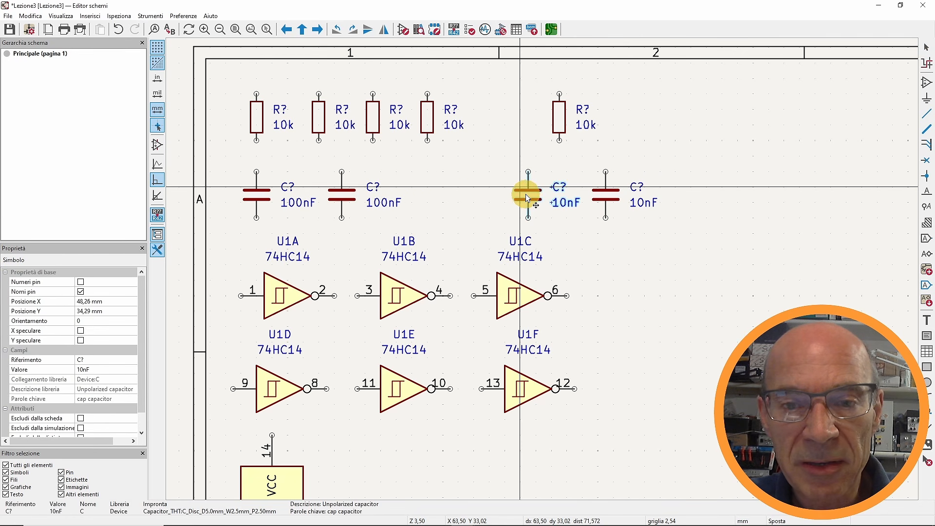
{"action": "left_click", "coordinate": [528, 194]}
{"action": "key", "text": "m"}
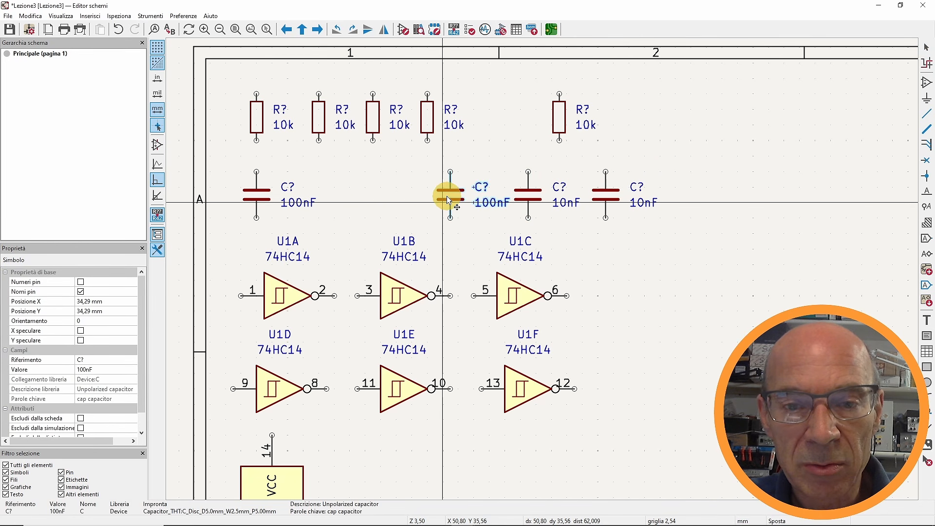
{"action": "left_click", "coordinate": [450, 195]}
{"action": "key", "text": "m"}
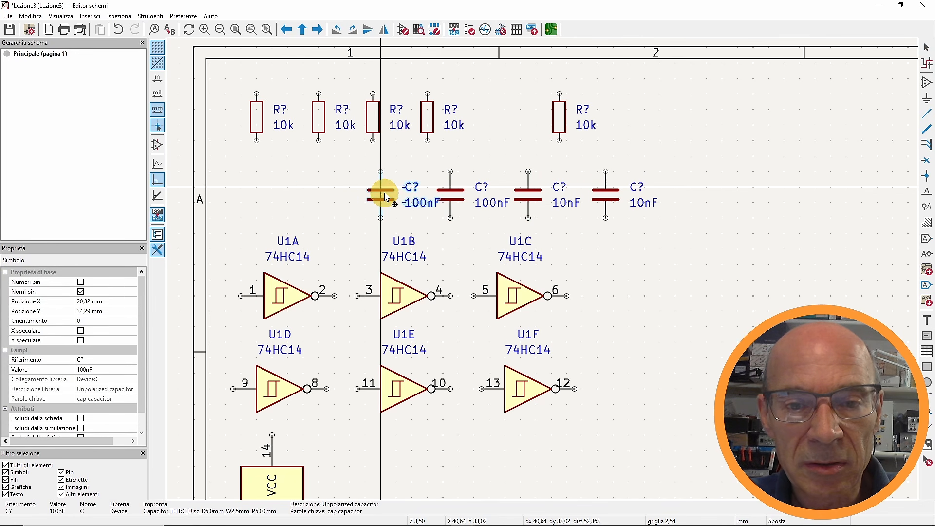
{"action": "left_click", "coordinate": [365, 196]}
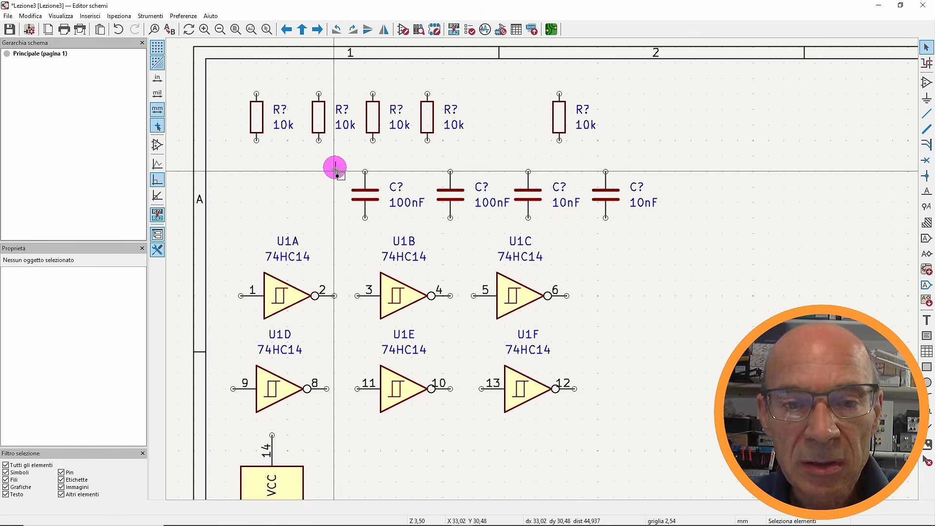
- Window-select the two 100nF capacitors, move them together back to the left and slightly up, and clear the selection
{"action": "left_click_drag", "start_coordinate": [335, 162], "coordinate": [384, 220]}
{"action": "scroll", "coordinate": [486, 223], "scroll_direction": "up", "scroll_amount": 1}
{"action": "left_click", "coordinate": [493, 241]}
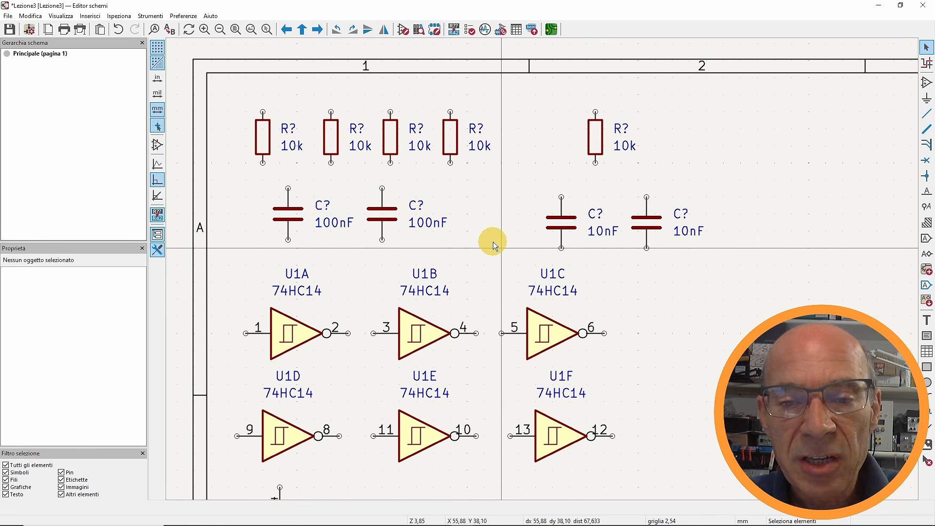
- Try enclosing and crossing window selections in both directions over the four grouped 10k resistors and their upper pins
{"action": "left_click_drag", "start_coordinate": [228, 89], "coordinate": [440, 186]}
{"action": "left_click", "coordinate": [508, 193]}
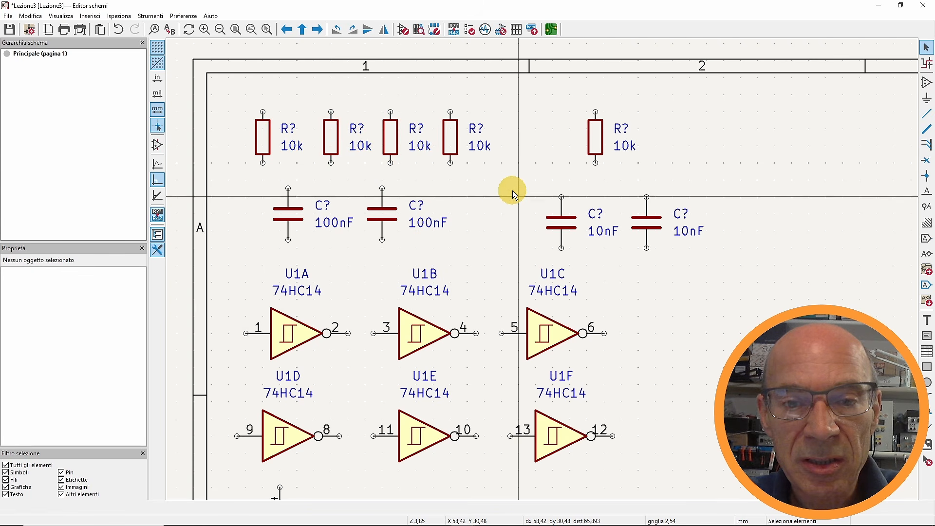
{"action": "left_click_drag", "start_coordinate": [533, 98], "coordinate": [376, 163]}
{"action": "left_click", "coordinate": [449, 194]}
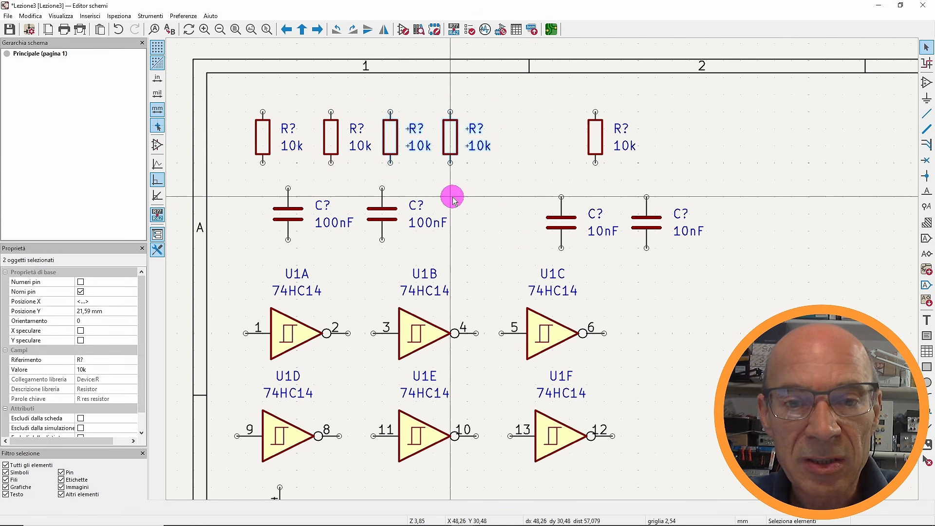
{"action": "left_click_drag", "start_coordinate": [232, 91], "coordinate": [507, 135]}
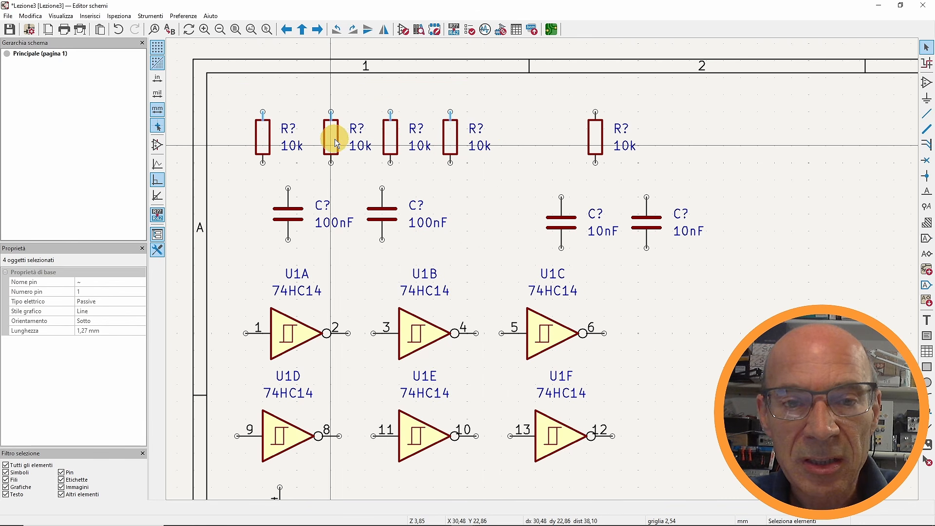
{"action": "mouse_move", "coordinate": [450, 144]}
{"action": "left_mouse_down"}
{"action": "mouse_move", "coordinate": [482, 146]}
{"action": "mouse_move", "coordinate": [450, 146]}
{"action": "left_mouse_up"}
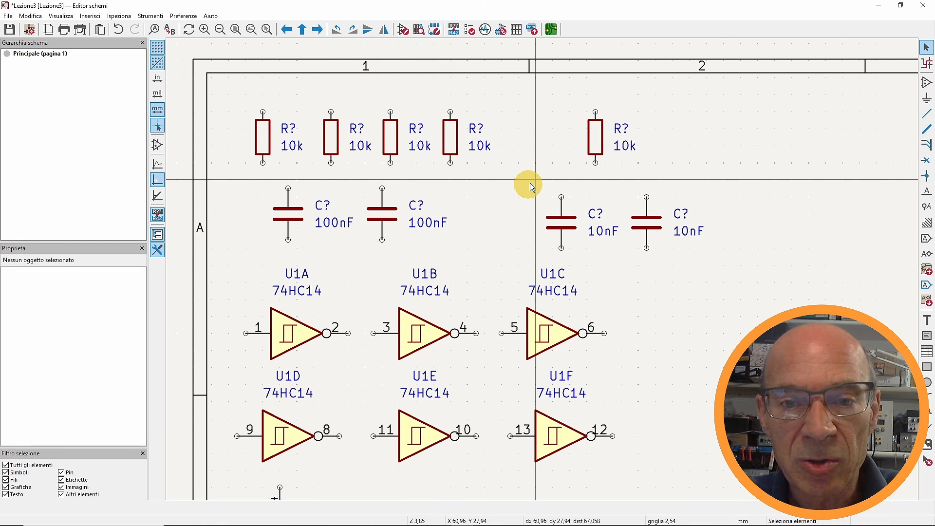
- Select the four grouped 10k resistors with a right-to-left crossing window and move them together slightly to the right
{"action": "left_click_drag", "start_coordinate": [510, 93], "coordinate": [233, 145]}
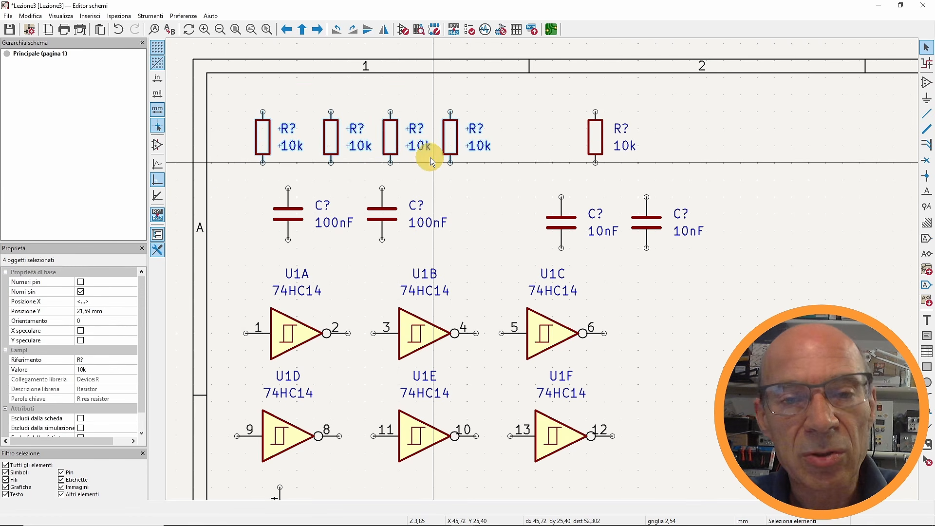
{"action": "mouse_move", "coordinate": [449, 144]}
{"action": "left_mouse_down"}
{"action": "mouse_move", "coordinate": [484, 146]}
{"action": "mouse_move", "coordinate": [468, 143]}
{"action": "left_mouse_up"}
{"action": "left_click", "coordinate": [449, 185]}
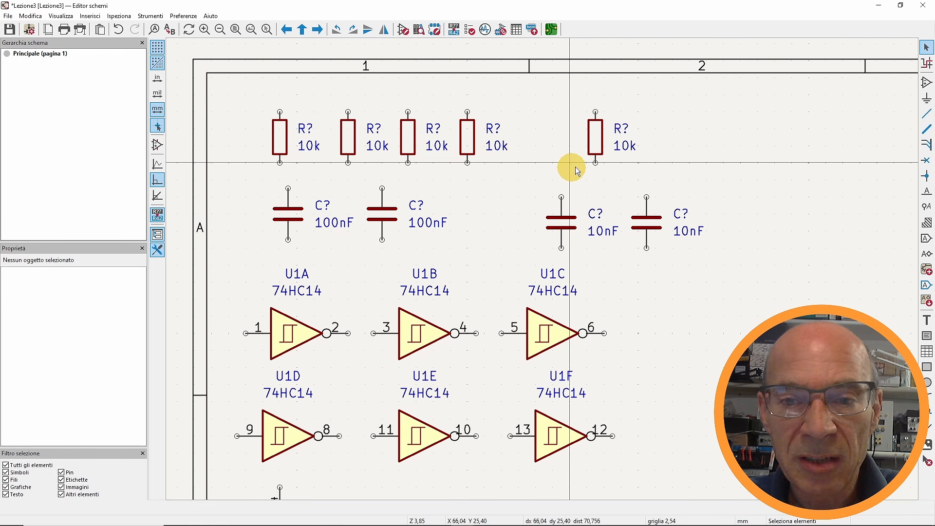
- Bring the isolated fifth 10k resistor back beside the fourth one, level with the row and at matching spacing
{"action": "key", "text": "g"}
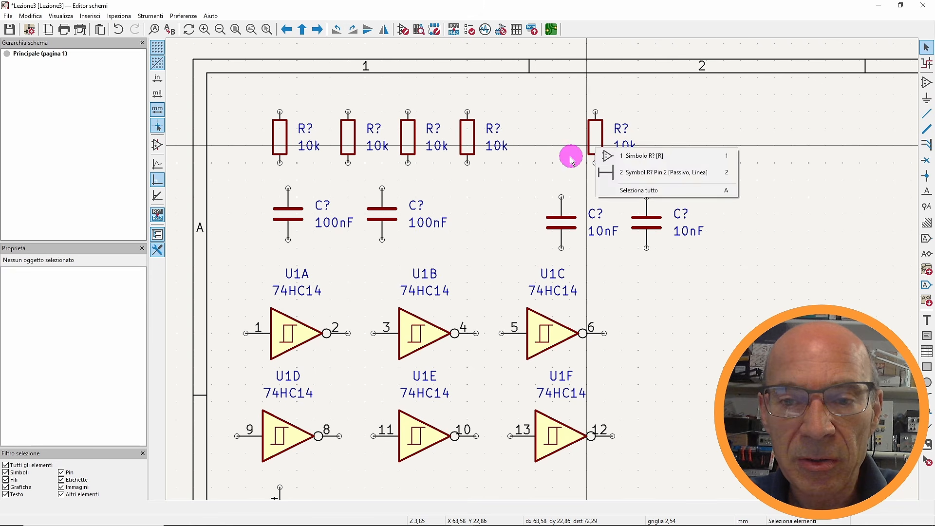
{"action": "left_click", "coordinate": [628, 157]}
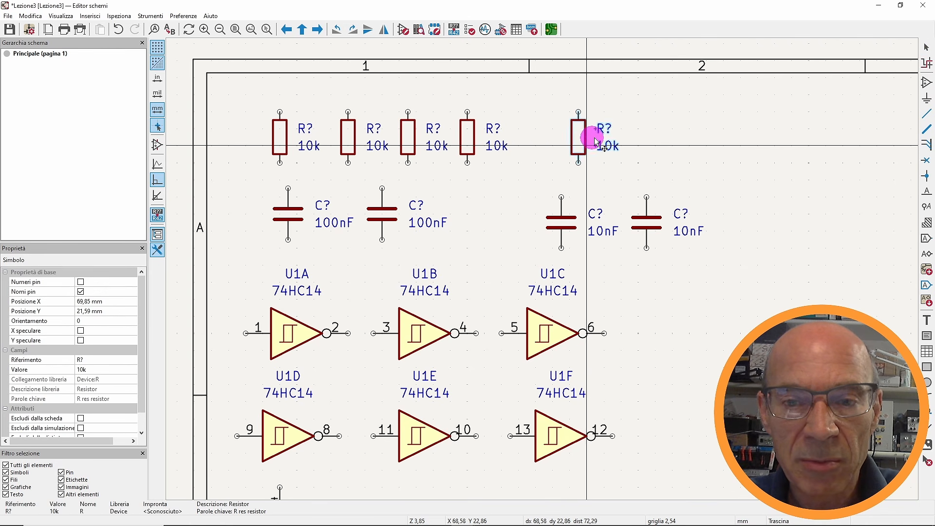
{"action": "left_click", "coordinate": [604, 143]}
{"action": "key", "text": "g"}
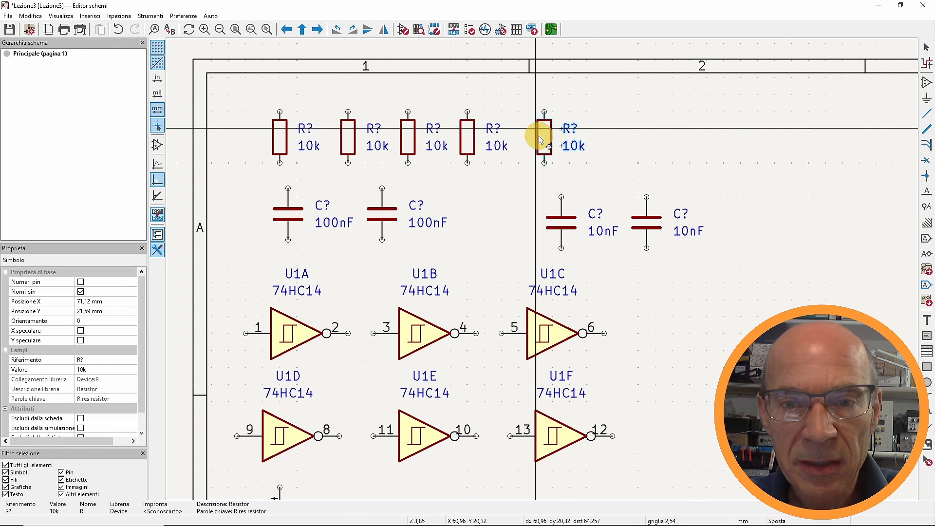
{"action": "left_click", "coordinate": [525, 136]}
{"action": "middle_click_drag", "start_coordinate": [418, 177], "coordinate": [388, 165]}
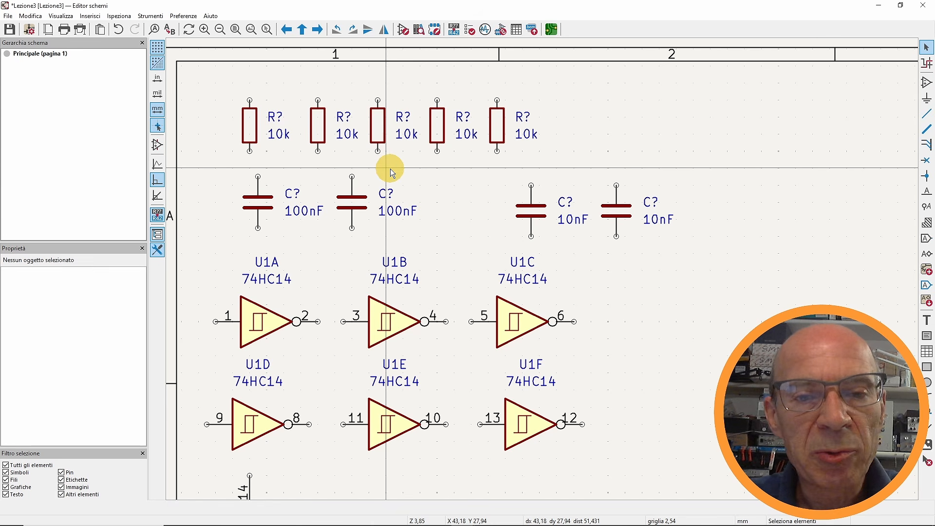
- Wire the upper pin of the first 10k resistor up and across to the upper pin of the second one
{"action": "left_click", "coordinate": [250, 100]}
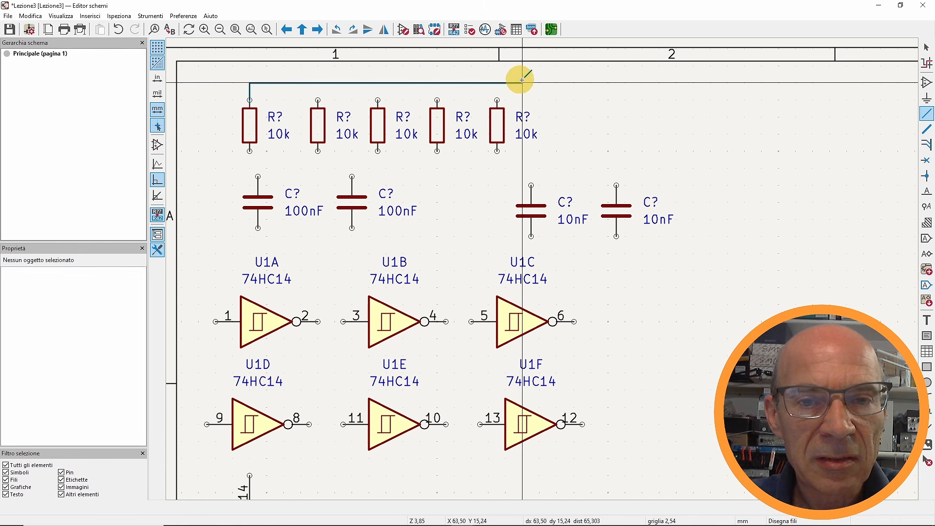
{"action": "left_click", "coordinate": [319, 76]}
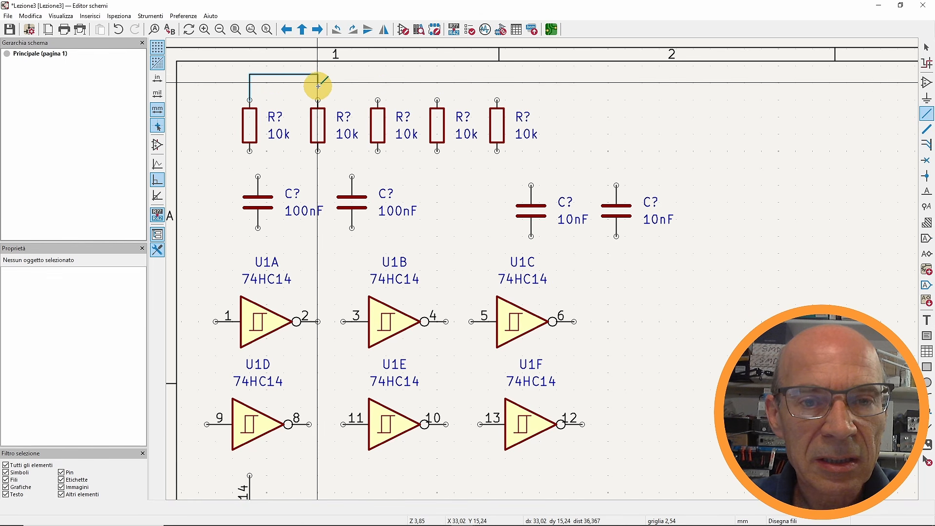
{"action": "left_click", "coordinate": [318, 100]}
{"action": "key", "text": "Escape"}
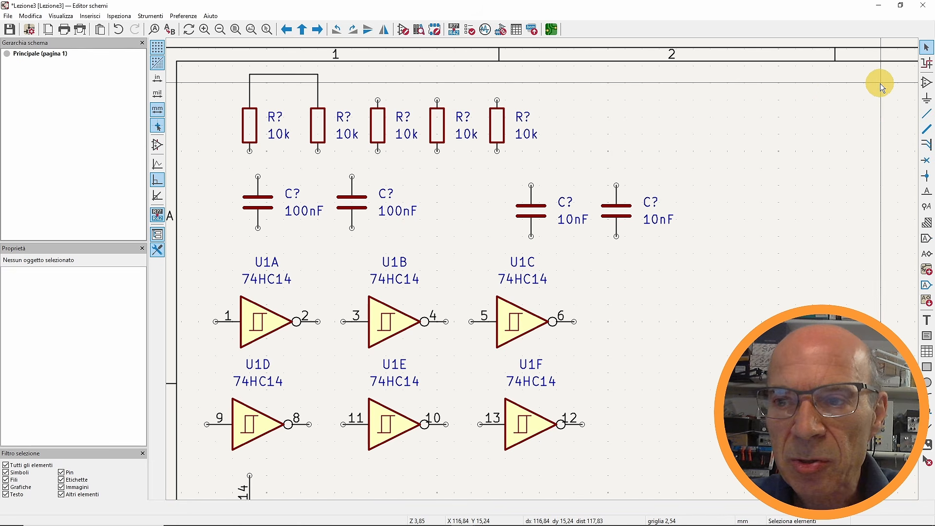
- Draw a wire branching from the second resistor's upper wire, passing through the fifth resistor and ending at the left 10nF capacitor's upper pin
{"action": "key", "text": "w"}
{"action": "left_click", "coordinate": [625, 117]}
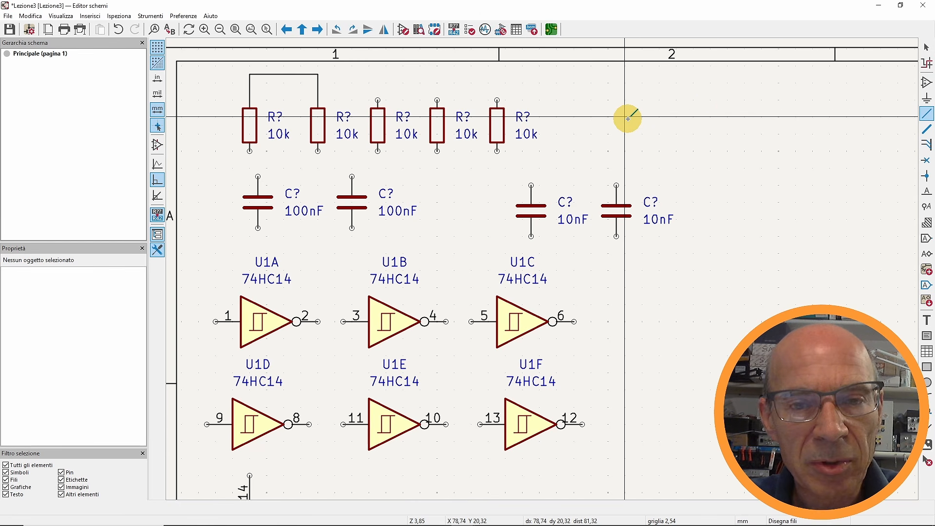
{"action": "left_click", "coordinate": [318, 90]}
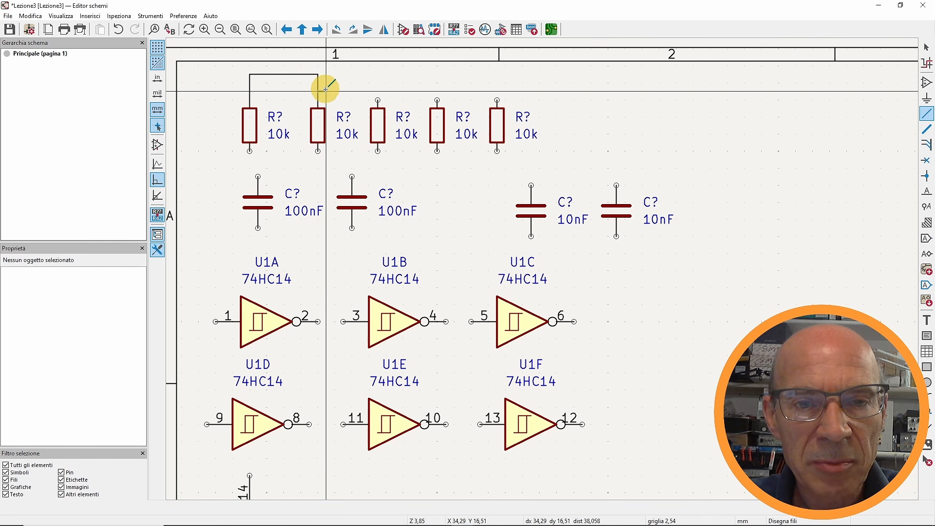
{"action": "left_click", "coordinate": [497, 100]}
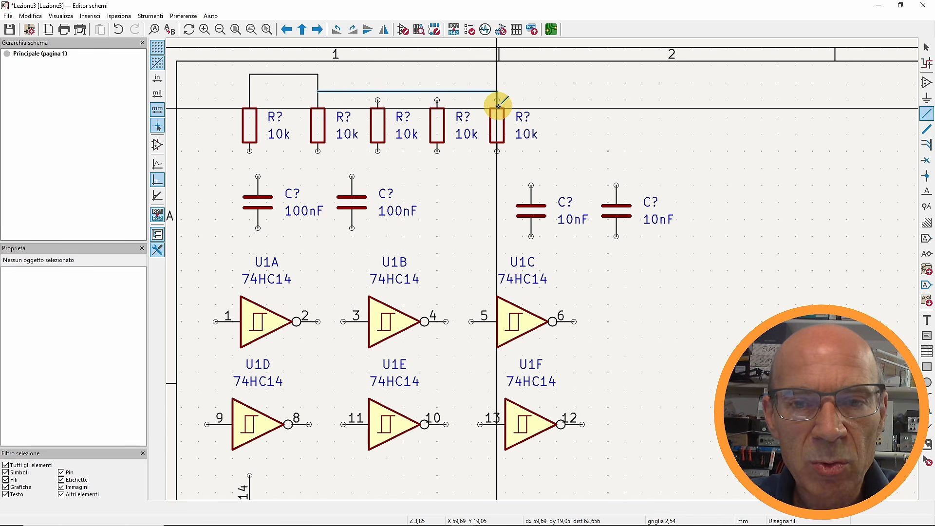
{"action": "left_click", "coordinate": [496, 169]}
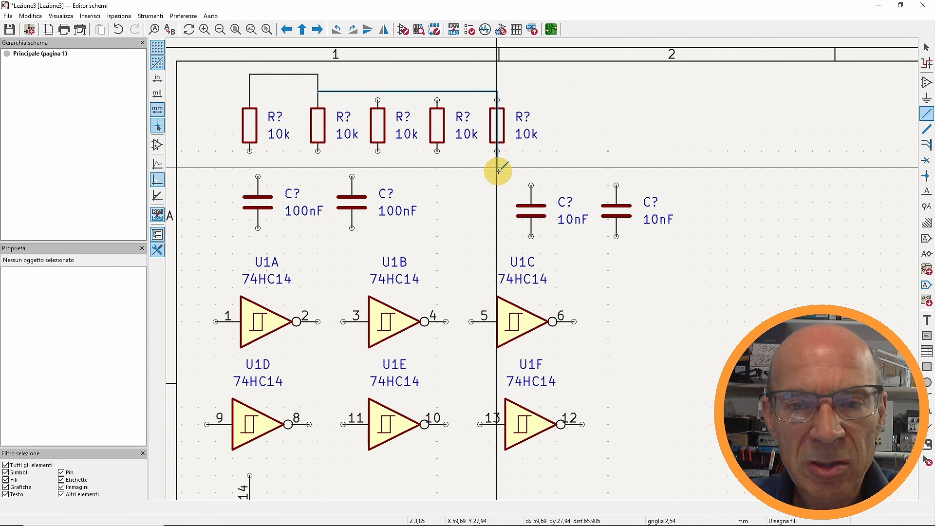
{"action": "left_click", "coordinate": [531, 185]}
- Wire the fourth resistor's lower pin to the left 10nF capacitor's lower pin, and join the second 100nF capacitor's upper pin to that wire
{"action": "left_click", "coordinate": [437, 151]}
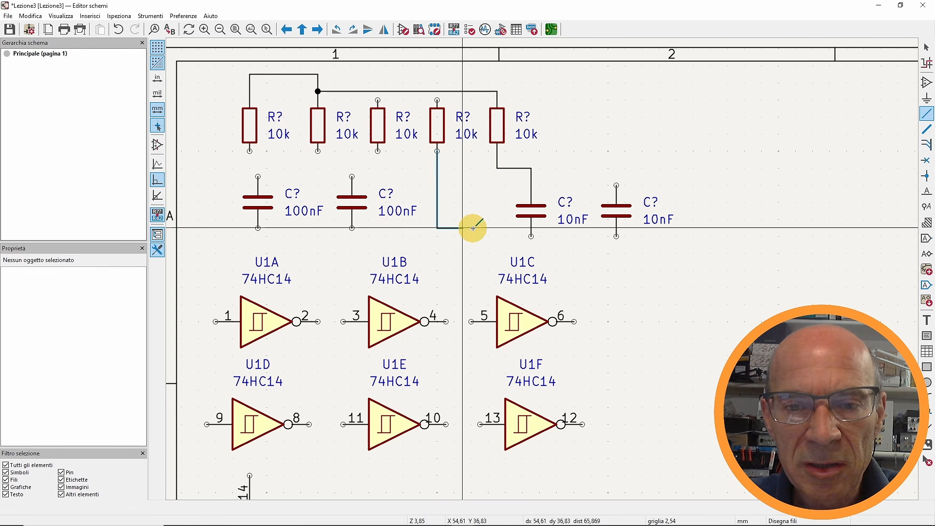
{"action": "left_click", "coordinate": [532, 234]}
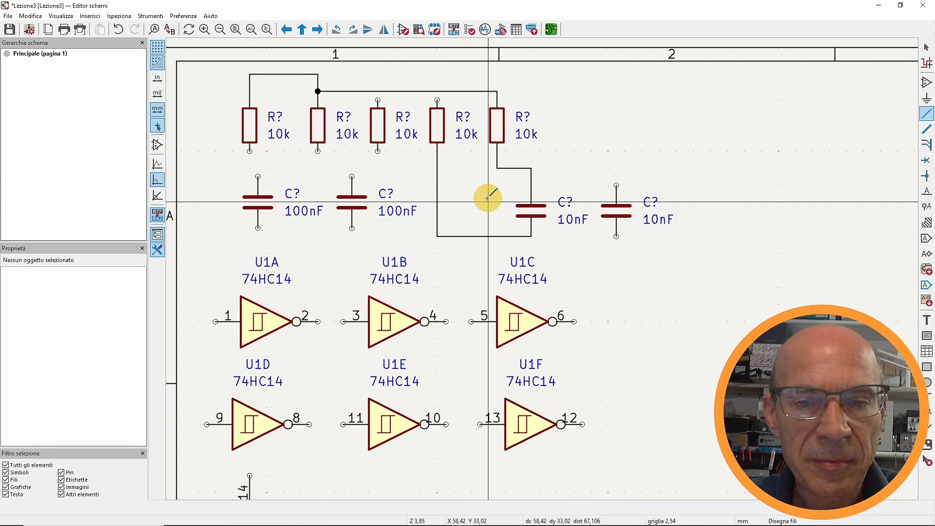
{"action": "left_click", "coordinate": [351, 167]}
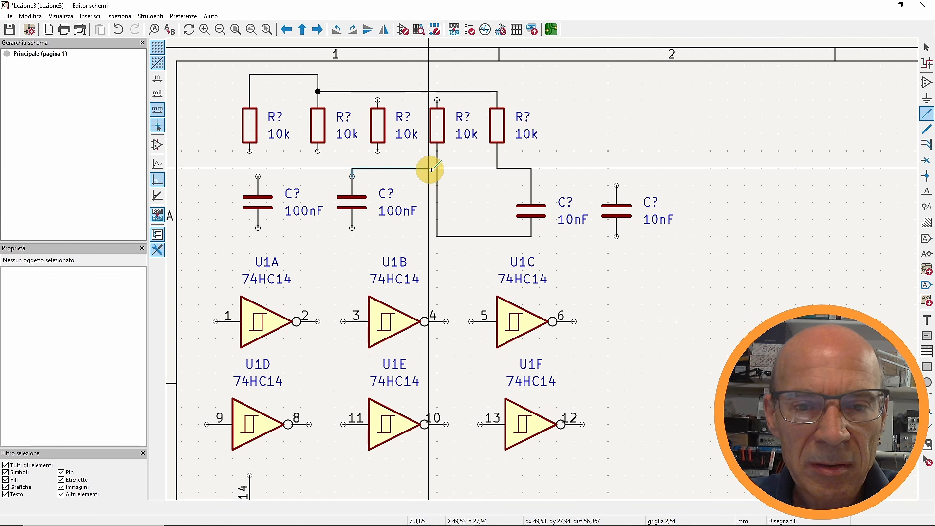
{"action": "left_click", "coordinate": [437, 168]}
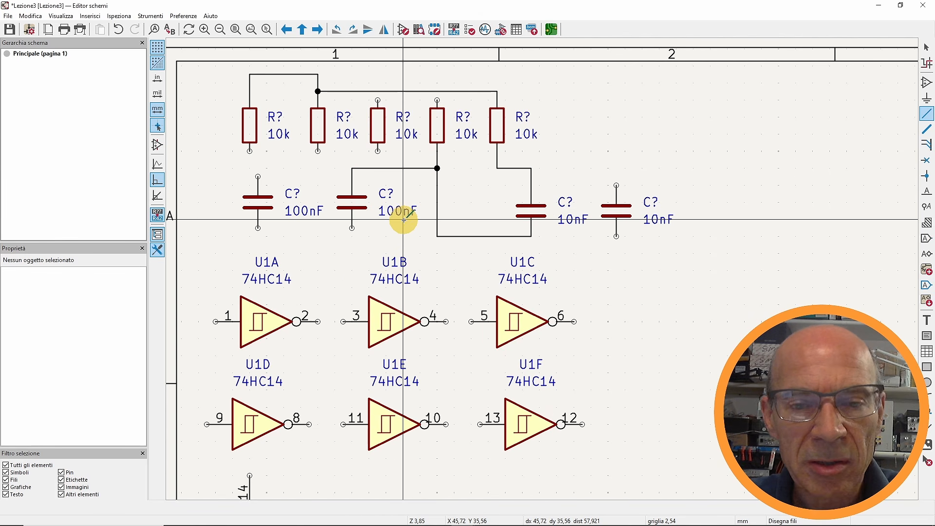
- Draw a vertical wire up from the right 10nF capacitor's upper pin and end it in empty space, level with the resistor bodies
{"action": "left_click", "coordinate": [617, 185]}
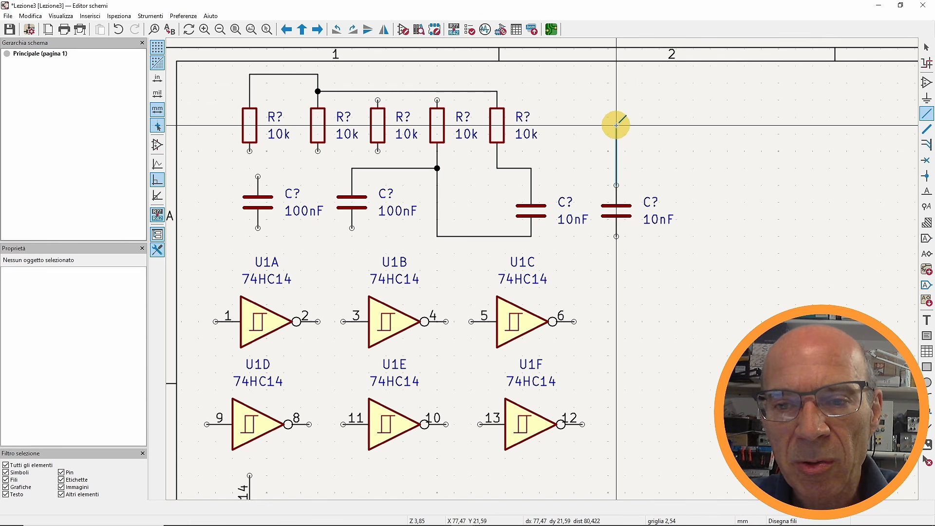
{"action": "right_click", "coordinate": [617, 125]}
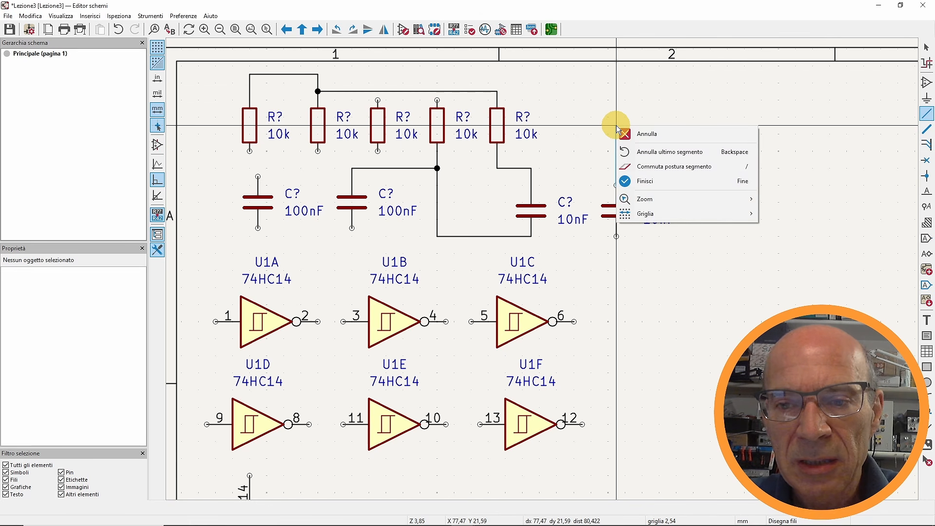
{"action": "left_click", "coordinate": [643, 125]}
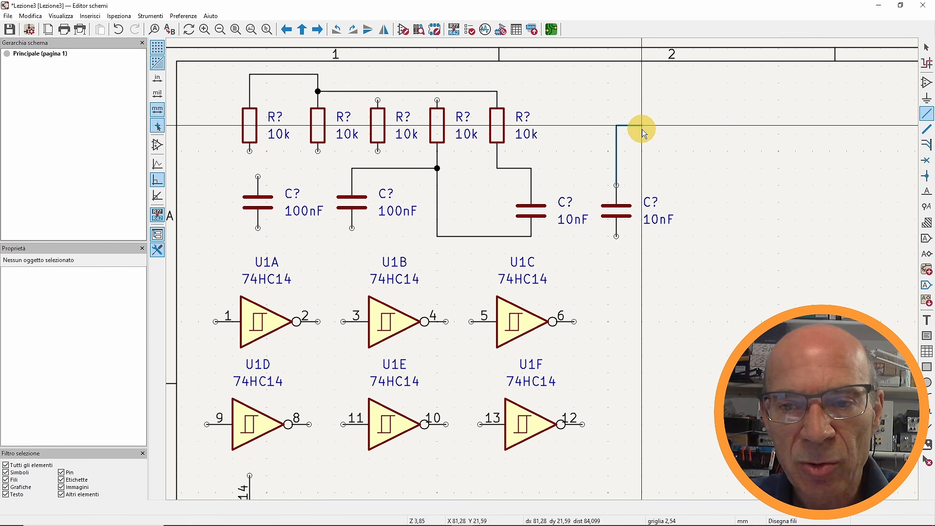
{"action": "right_click", "coordinate": [617, 125]}
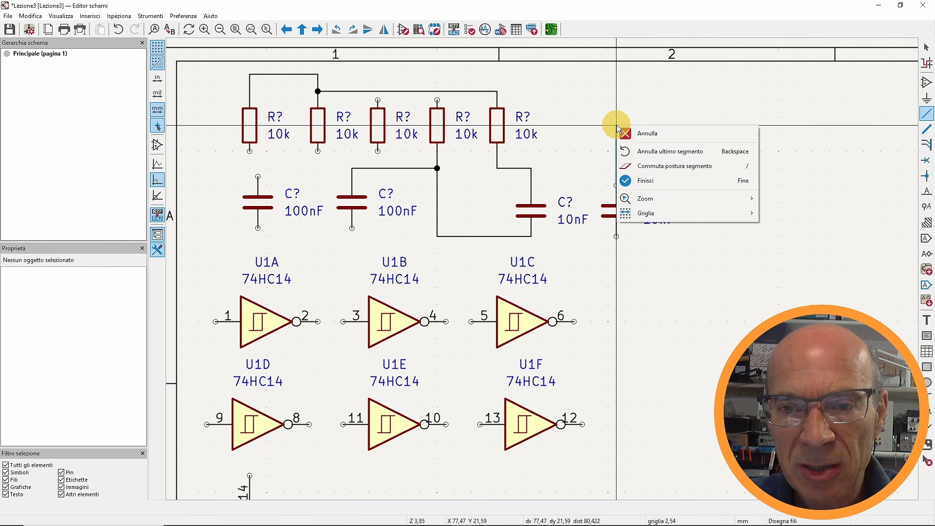
{"action": "left_click", "coordinate": [712, 180]}
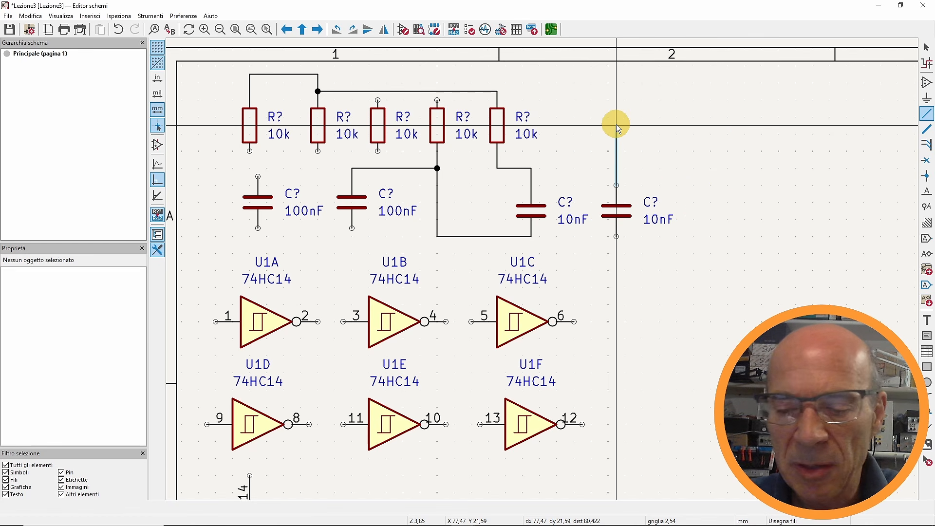
{"action": "double_click", "coordinate": [616, 126]}
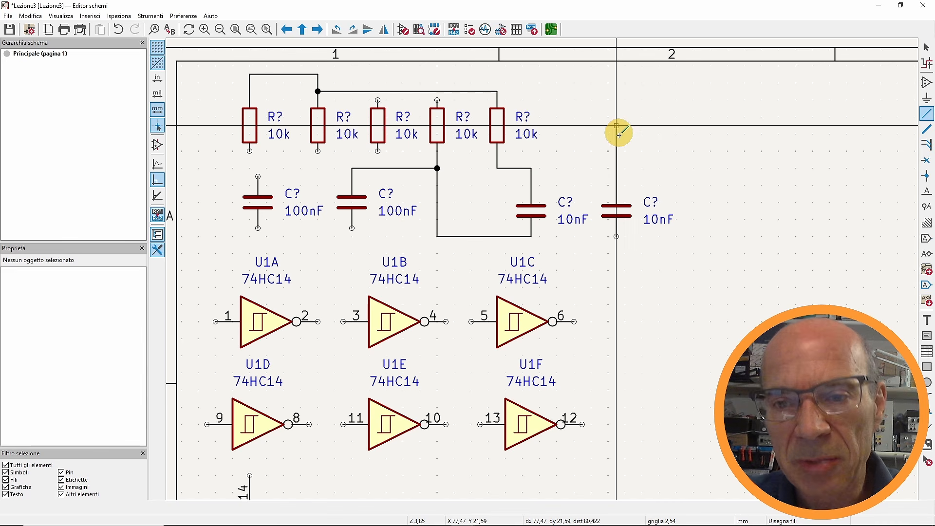
- Finish the vertical wire extending upward from the rightmost 10nF capacitor's upper pin and leave wire drawing
{"action": "left_click", "coordinate": [617, 236]}
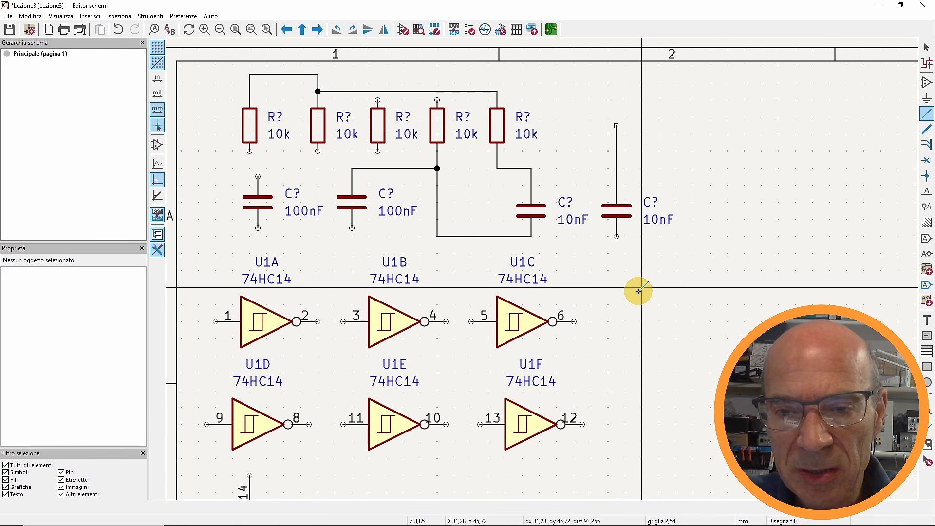
{"action": "scroll", "coordinate": [639, 292], "scroll_direction": "down", "scroll_amount": 1, "text": "shift"}
{"action": "key", "text": "Escape"}
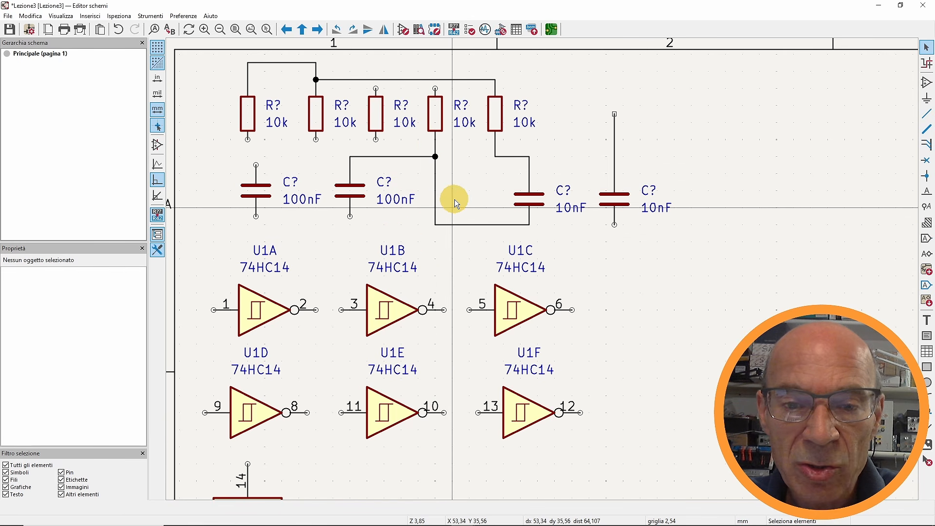
{"action": "left_click_drag", "start_coordinate": [415, 204], "coordinate": [388, 199]}
{"action": "key", "text": "Escape"}
{"action": "left_click", "coordinate": [435, 184]}
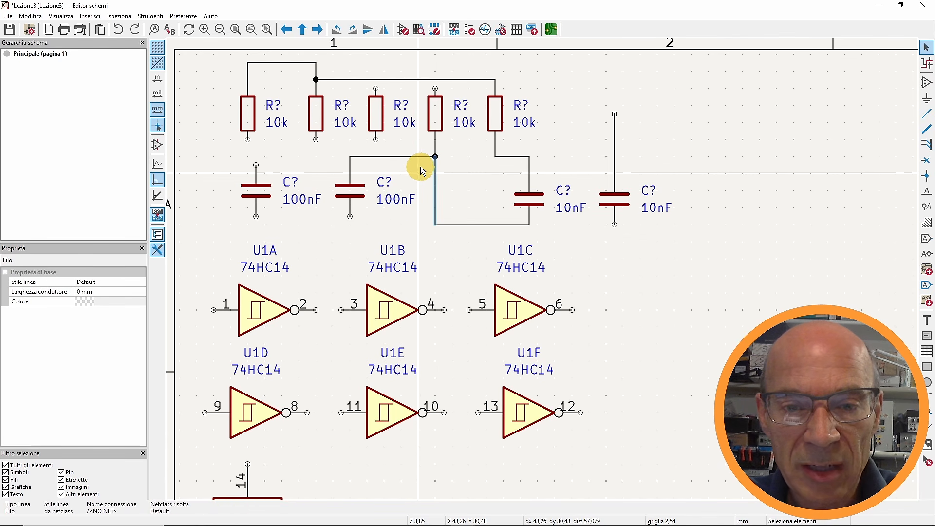
{"action": "left_click", "coordinate": [415, 157], "text": "shift"}
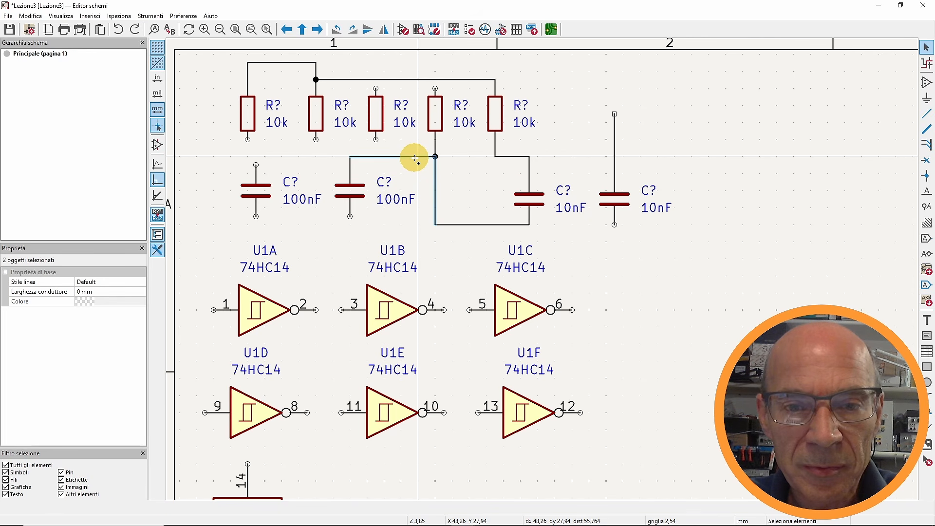
{"action": "left_click", "coordinate": [521, 166], "text": "shift"}
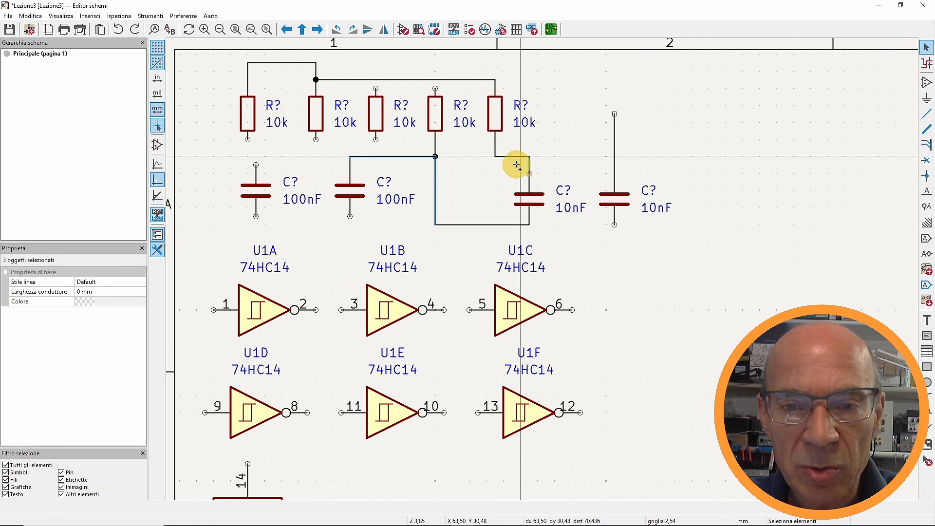
{"action": "left_click", "coordinate": [511, 156], "text": "shift"}
{"action": "left_click", "coordinate": [495, 151], "text": "shift"}
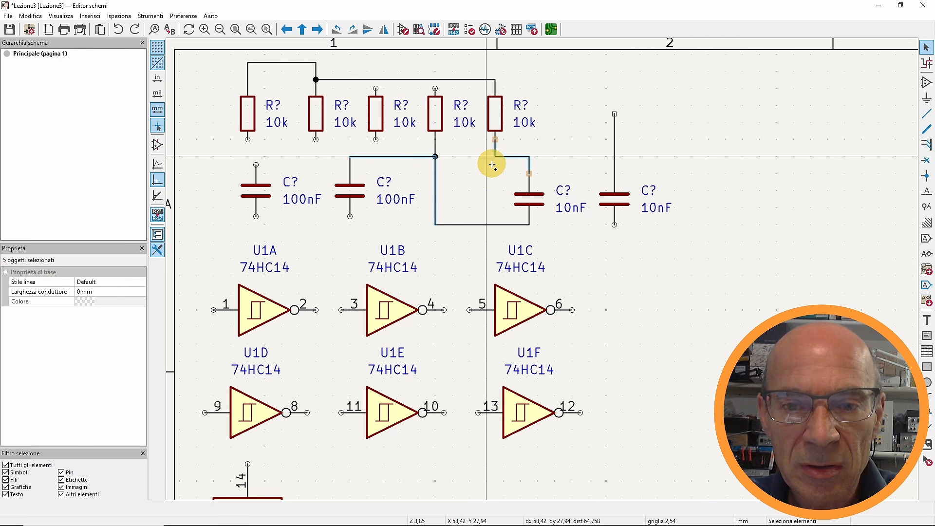
{"action": "left_click", "coordinate": [480, 174]}
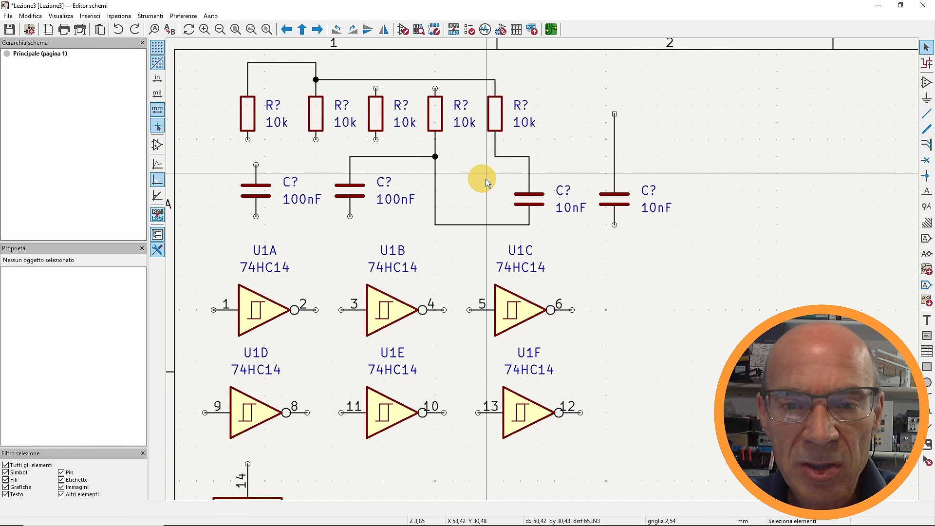
- Delete the wires between the resistors' lower pins and the capacitors, including the horizontal segment at the left 10nF capacitor's lower pin
{"action": "left_click_drag", "start_coordinate": [555, 153], "coordinate": [420, 165]}
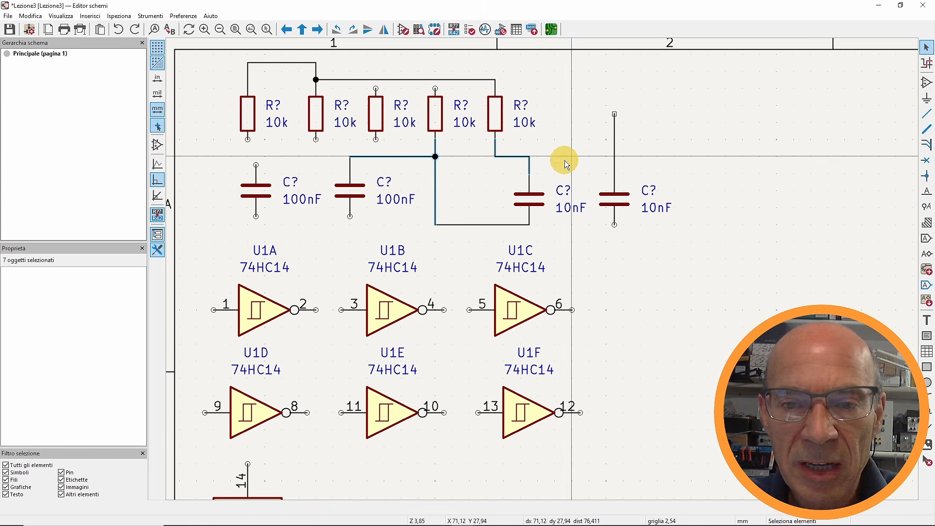
{"action": "left_click_drag", "start_coordinate": [637, 155], "coordinate": [415, 163]}
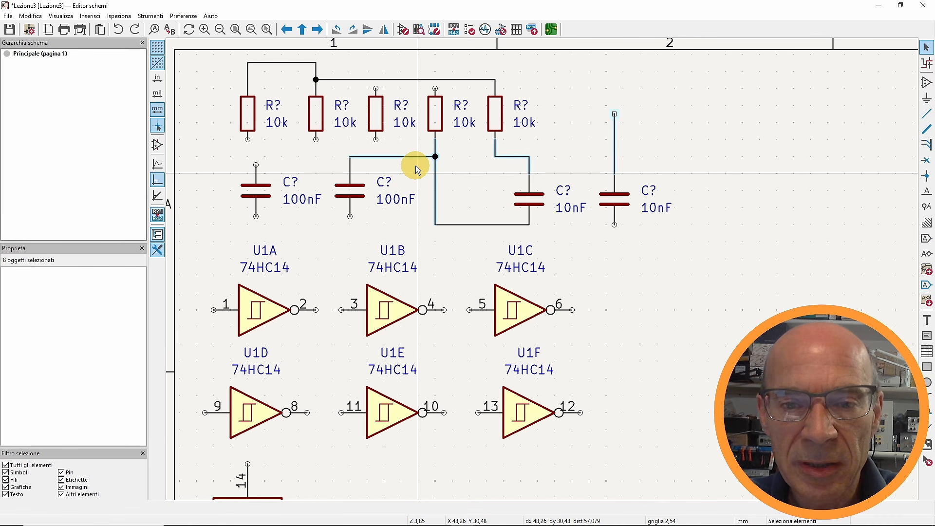
{"action": "key", "text": "Delete"}
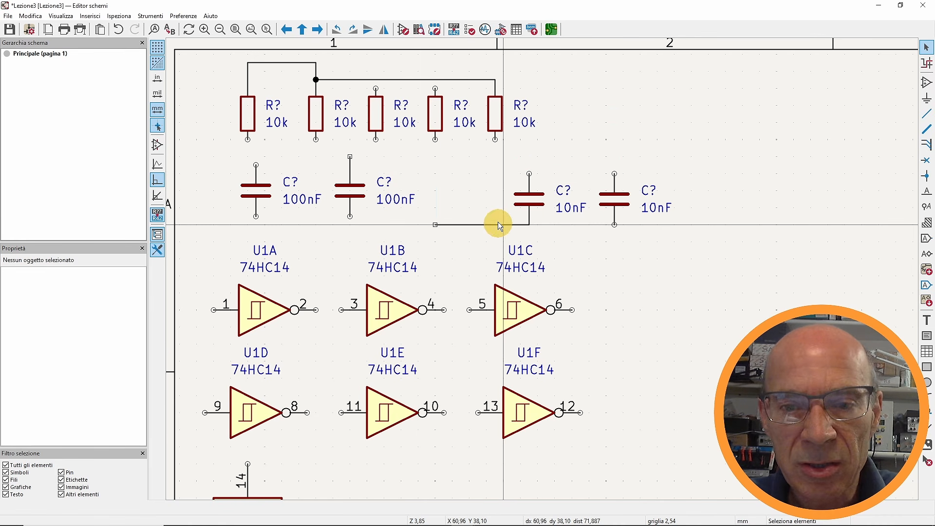
{"action": "left_click", "coordinate": [476, 225]}
{"action": "key", "text": "g"}
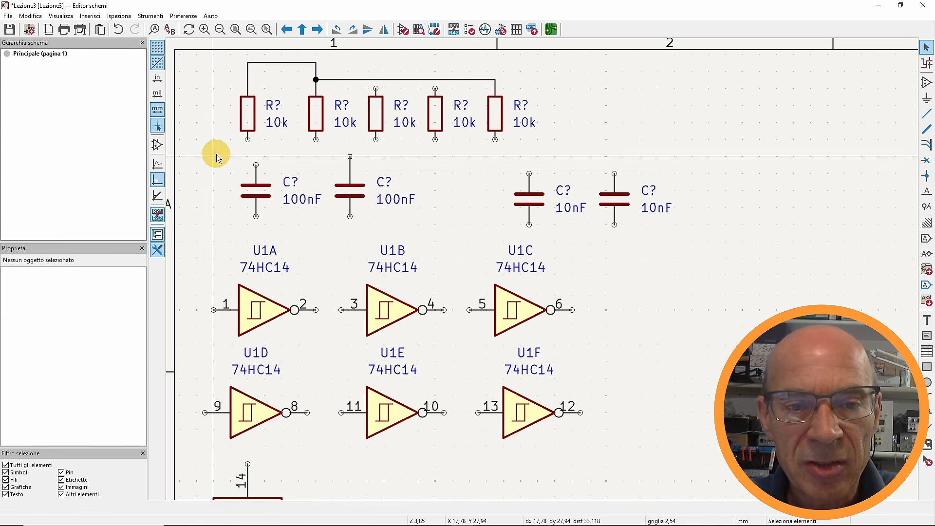
- Delete the wires and junction linking the upper pins of the resistors
{"action": "left_click", "coordinate": [259, 77]}
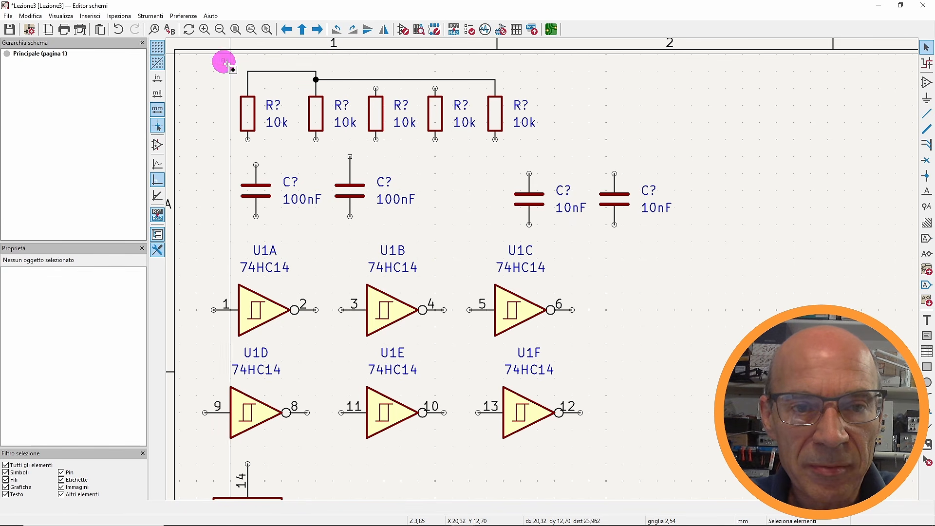
{"action": "left_click_drag", "start_coordinate": [222, 59], "coordinate": [522, 100]}
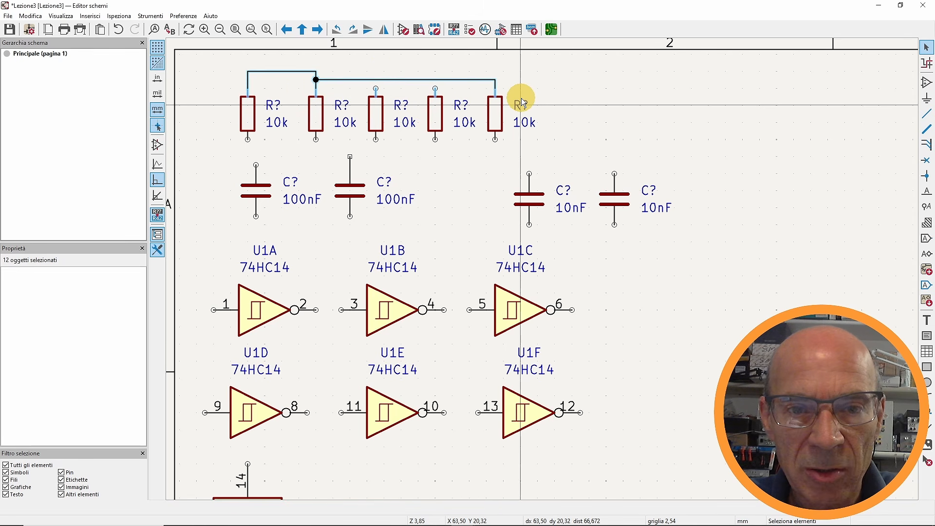
{"action": "key", "text": "Delete"}
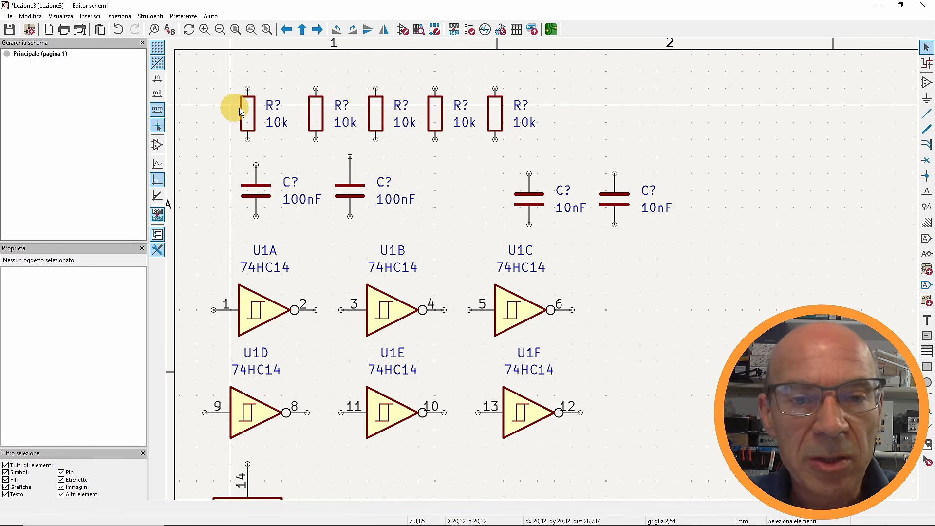
- Rotate the three rightmost 10k resistors to horizontal and line them up in a row in the empty area above and right of the 10nF capacitors
{"action": "middle_click_drag", "start_coordinate": [485, 157], "coordinate": [498, 178]}
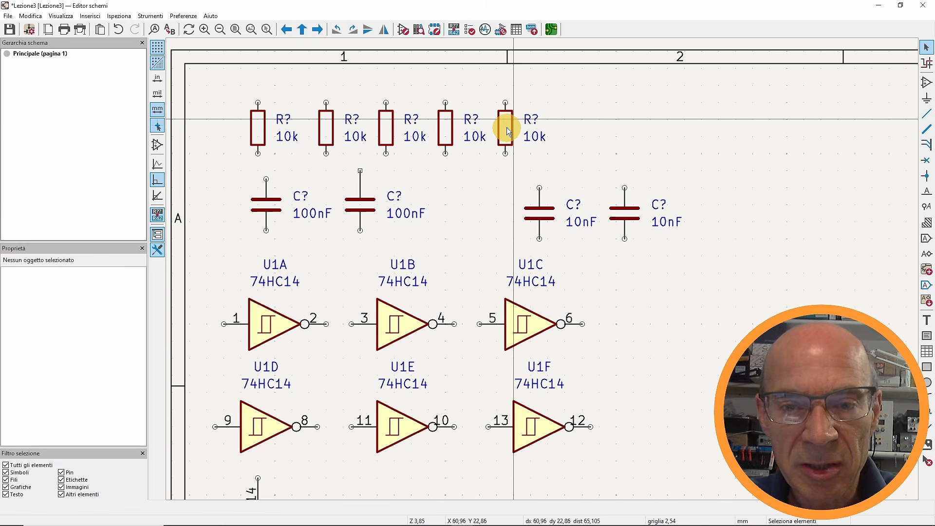
{"action": "left_click_drag", "start_coordinate": [507, 124], "coordinate": [835, 136]}
{"action": "key", "text": "r"}
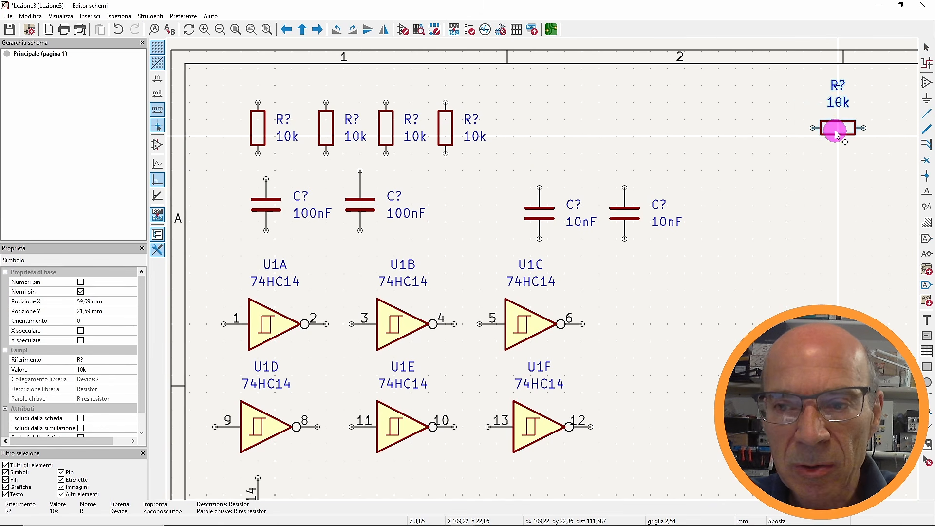
{"action": "left_click", "coordinate": [836, 134]}
{"action": "left_click_drag", "start_coordinate": [447, 125], "coordinate": [753, 127]}
{"action": "key", "text": "r"}
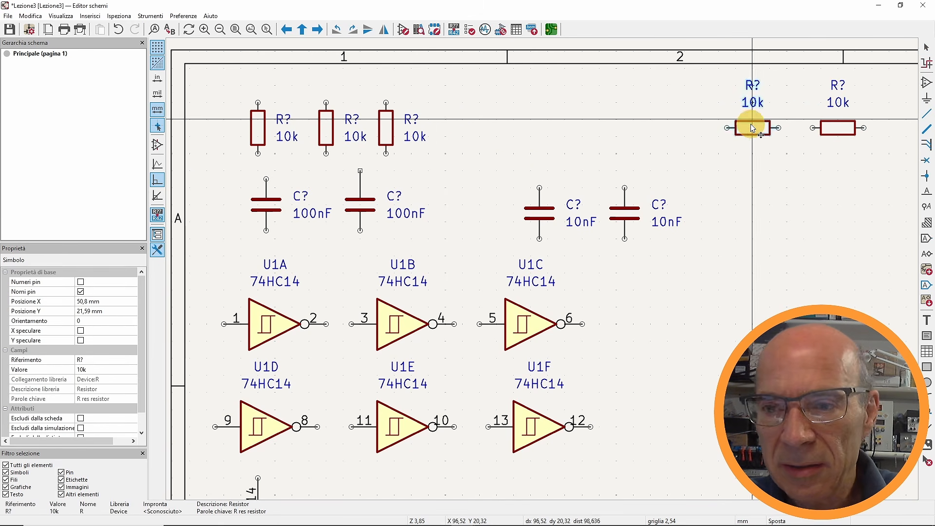
{"action": "left_click", "coordinate": [753, 127]}
{"action": "left_click_drag", "start_coordinate": [384, 127], "coordinate": [676, 131]}
{"action": "key", "text": "r"}
{"action": "left_click", "coordinate": [676, 131]}
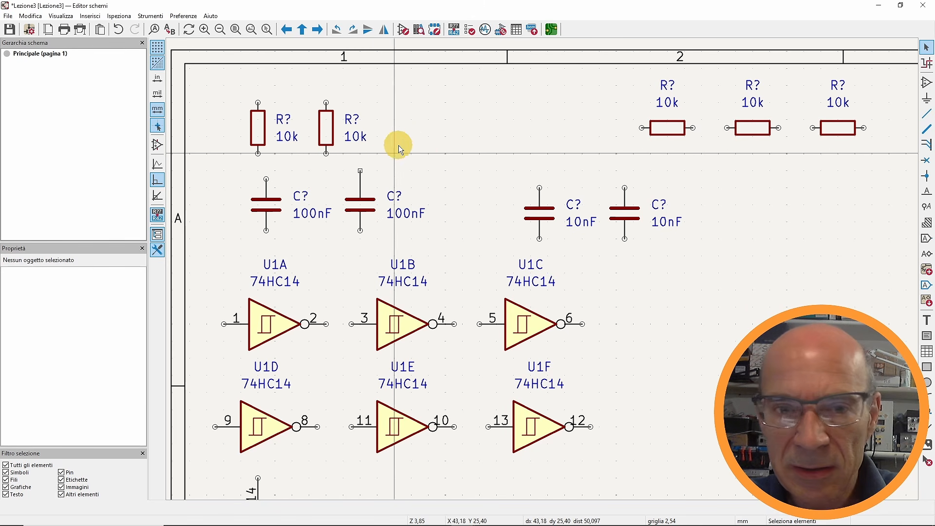
- Add the last two 10k resistors, rotated to horizontal, to the row's left end and move all five left above the capacitors
{"action": "left_click", "coordinate": [326, 128]}
{"action": "left_click_drag", "start_coordinate": [325, 127], "coordinate": [593, 128]}
{"action": "key", "text": "r"}
{"action": "left_click", "coordinate": [592, 129]}
{"action": "left_click", "coordinate": [257, 128]}
{"action": "left_click_drag", "start_coordinate": [257, 127], "coordinate": [521, 132]}
{"action": "key", "text": "r"}
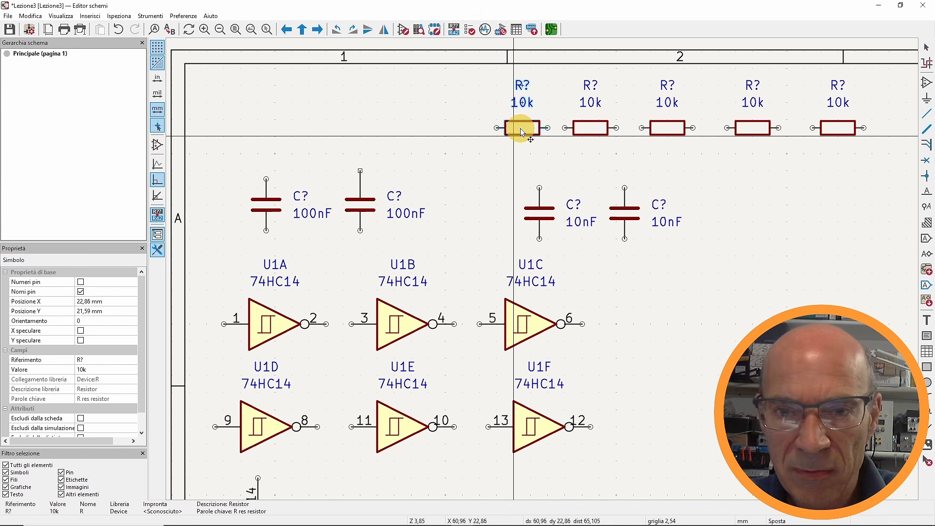
{"action": "left_click", "coordinate": [521, 131]}
{"action": "left_click_drag", "start_coordinate": [911, 156], "coordinate": [285, 127]}
{"action": "left_click", "coordinate": [243, 125]}
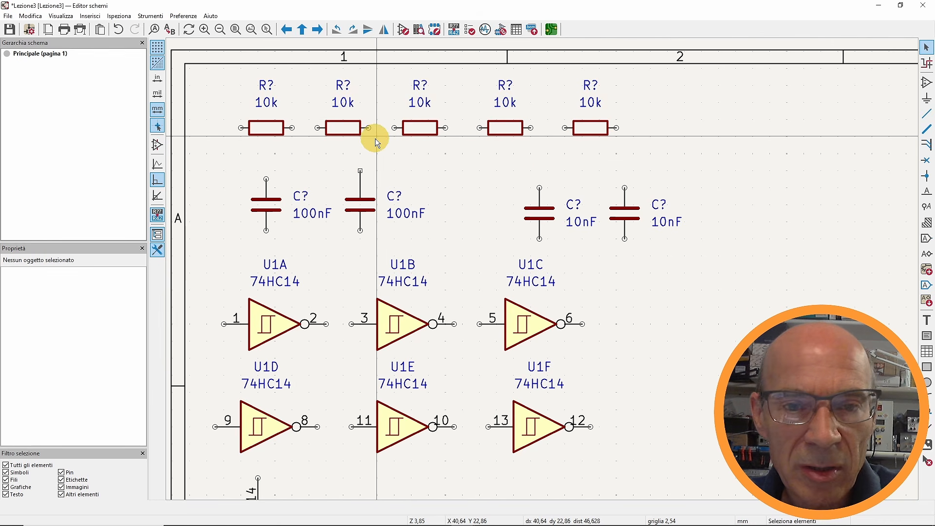
- Draw one wire through all five resistors in series down to the rightmost 10nF capacitor's upper pin, and save the schematic
{"action": "left_click", "coordinate": [927, 114]}
{"action": "left_click", "coordinate": [222, 126]}
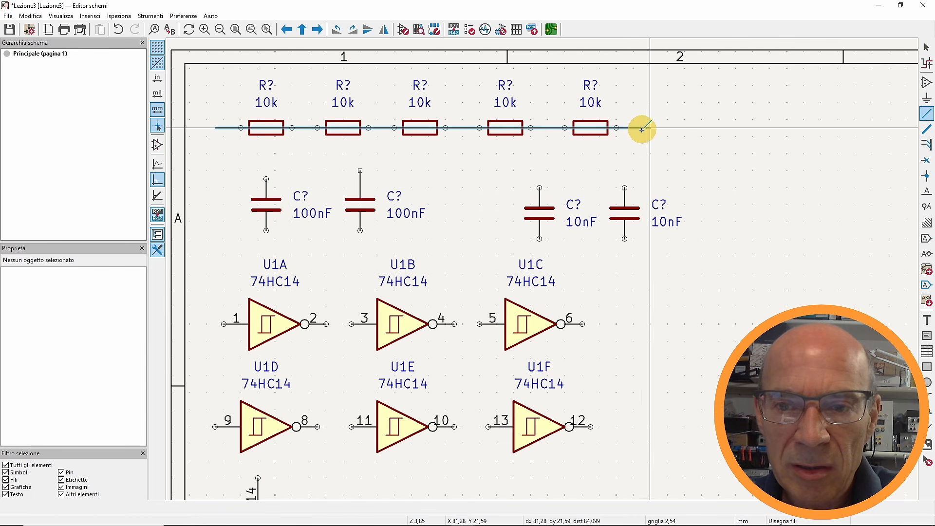
{"action": "left_click", "coordinate": [628, 185]}
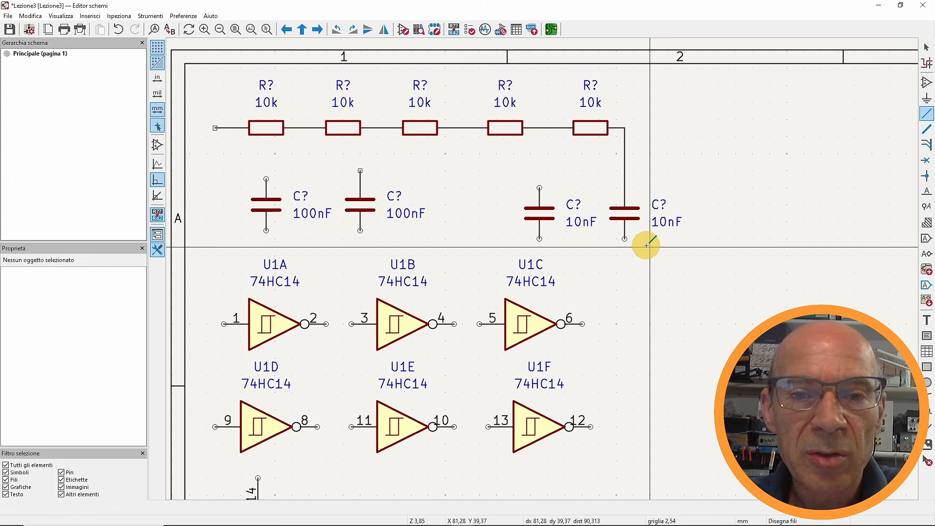
{"action": "key", "text": "ctrl+s"}
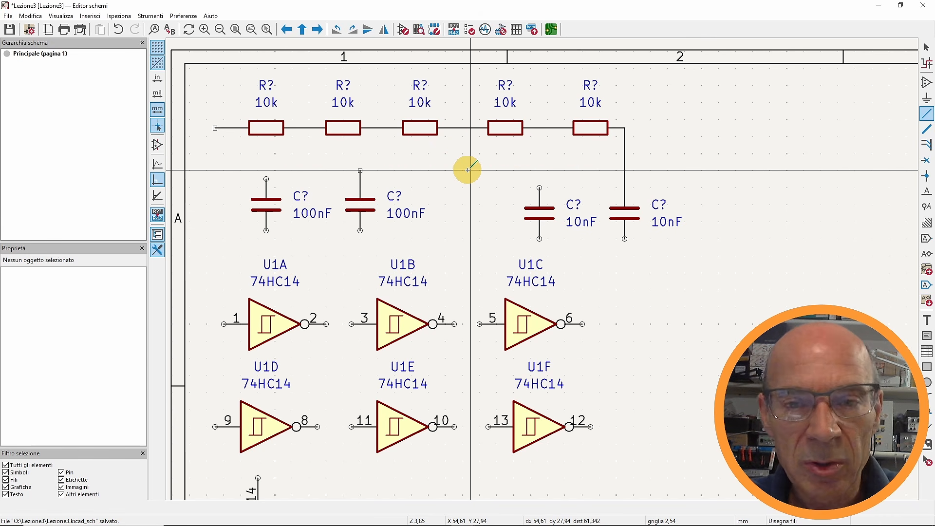
{"action": "key", "text": "Escape"}
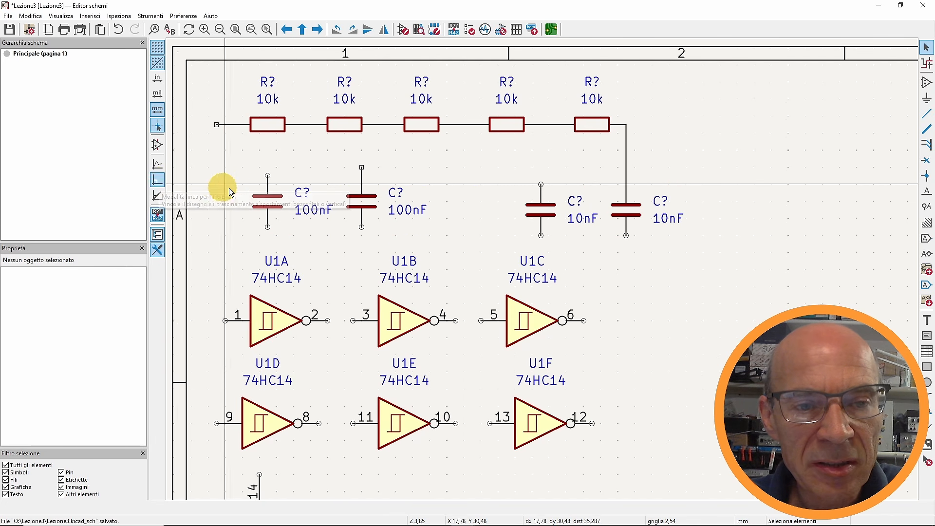
- Try a wire from the corner above the rightmost 10nF capacitor in horizontal-and-vertical line mode
{"action": "left_click", "coordinate": [157, 180]}
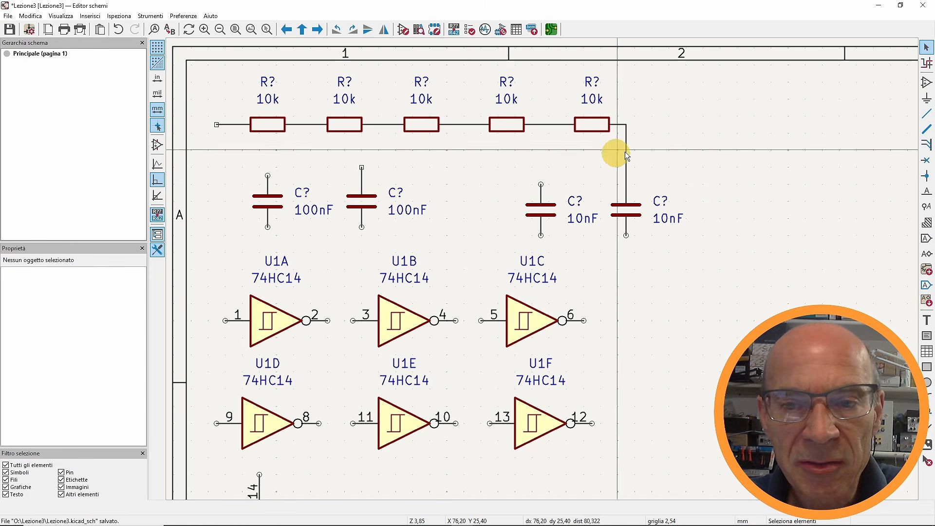
{"action": "key", "text": "w"}
{"action": "left_click", "coordinate": [627, 125]}
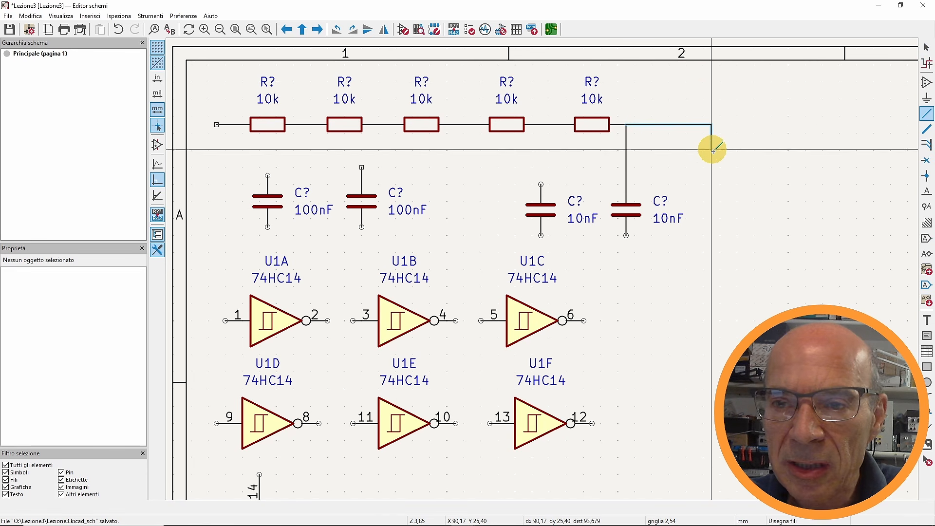
{"action": "key", "text": "Escape"}
{"action": "key", "text": "Escape"}
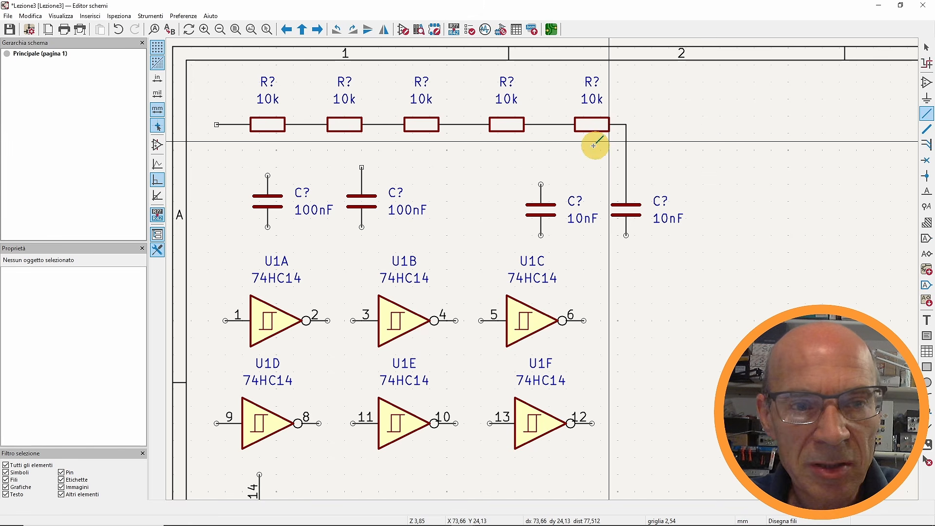
- Switch to 45-degree line mode and draw a wire from the corner above the rightmost 10nF capacitor, diagonally up and horizontally right
{"action": "left_click", "coordinate": [157, 196]}
{"action": "left_click", "coordinate": [927, 114]}
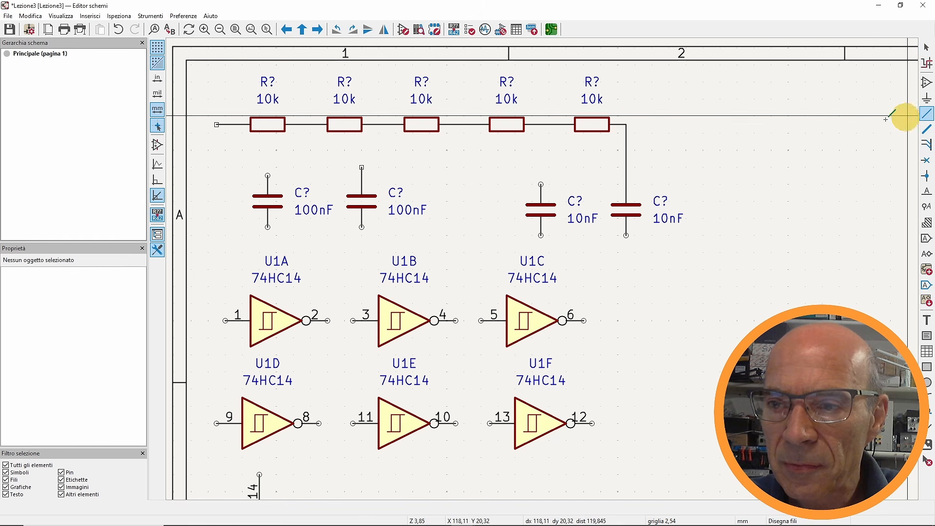
{"action": "left_click", "coordinate": [628, 125]}
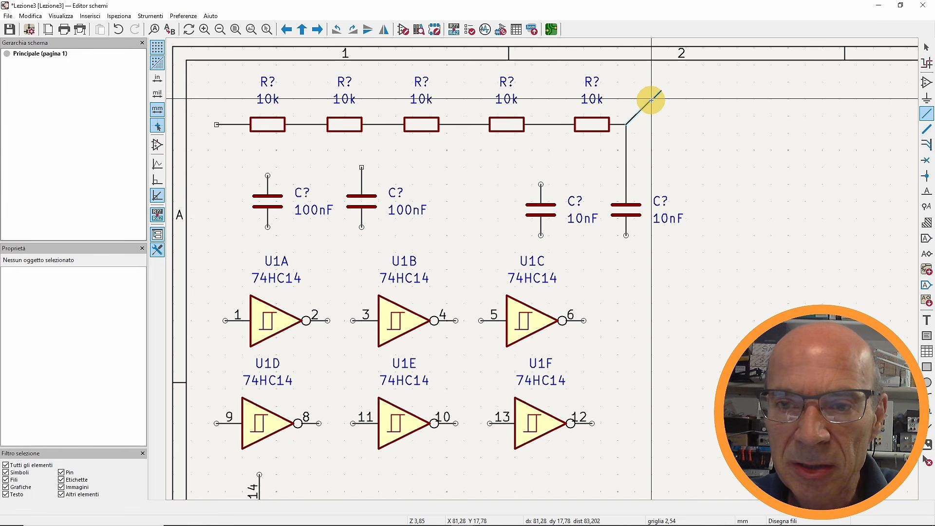
{"action": "double_click", "coordinate": [737, 100]}
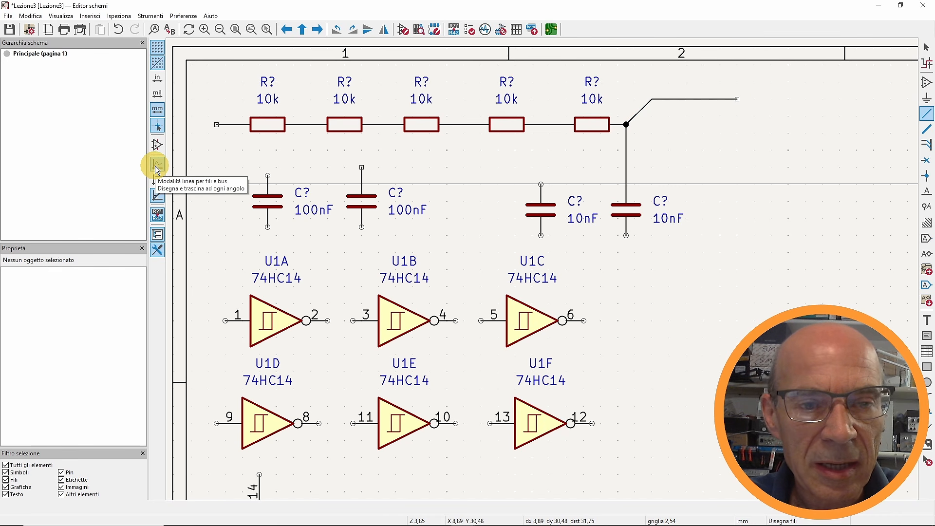
- Switch to free-angle line mode and draw an unconnected zigzag wire of nine segments to the right of the rightmost 10nF capacitor's wire
{"action": "left_click", "coordinate": [158, 166]}
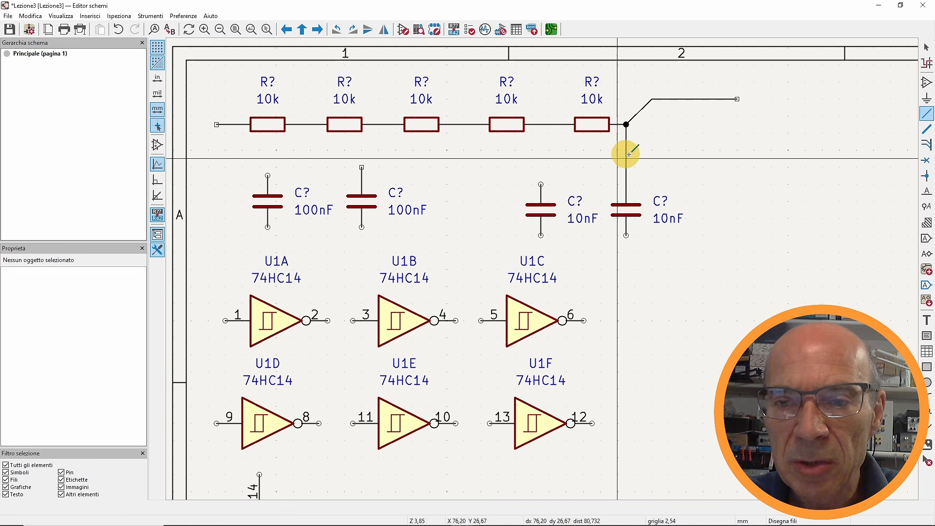
{"action": "left_click", "coordinate": [643, 150]}
{"action": "left_click", "coordinate": [686, 125]}
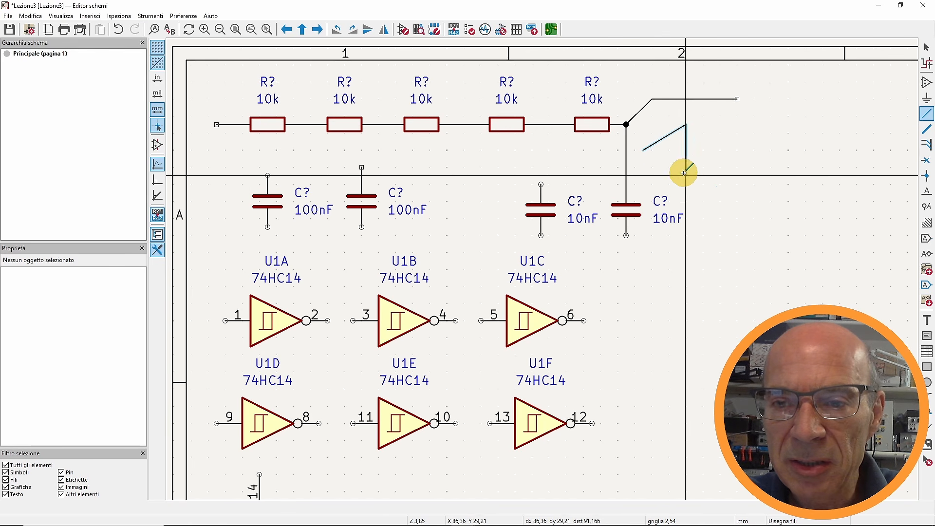
{"action": "left_click", "coordinate": [686, 175]}
{"action": "left_click", "coordinate": [711, 142]}
{"action": "left_click", "coordinate": [746, 175]}
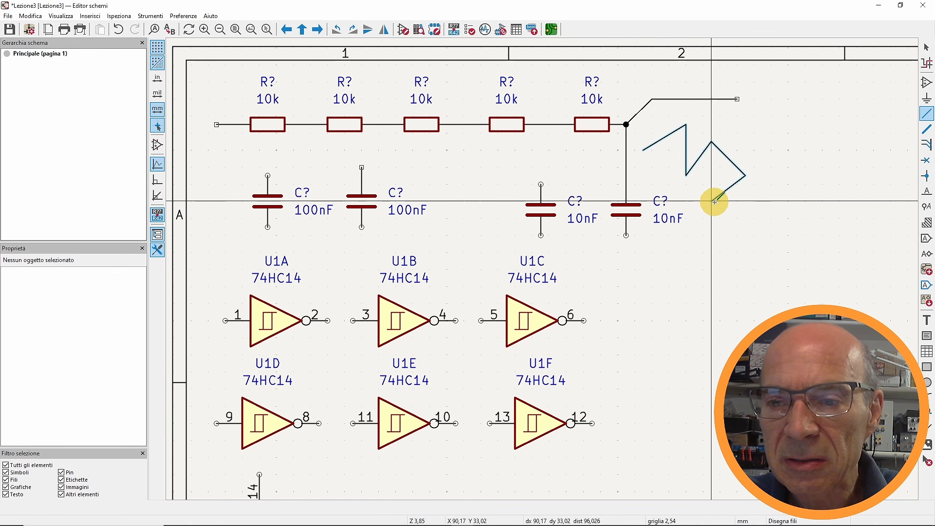
{"action": "left_click", "coordinate": [711, 201]}
{"action": "left_click", "coordinate": [780, 201]}
{"action": "left_click", "coordinate": [780, 158]}
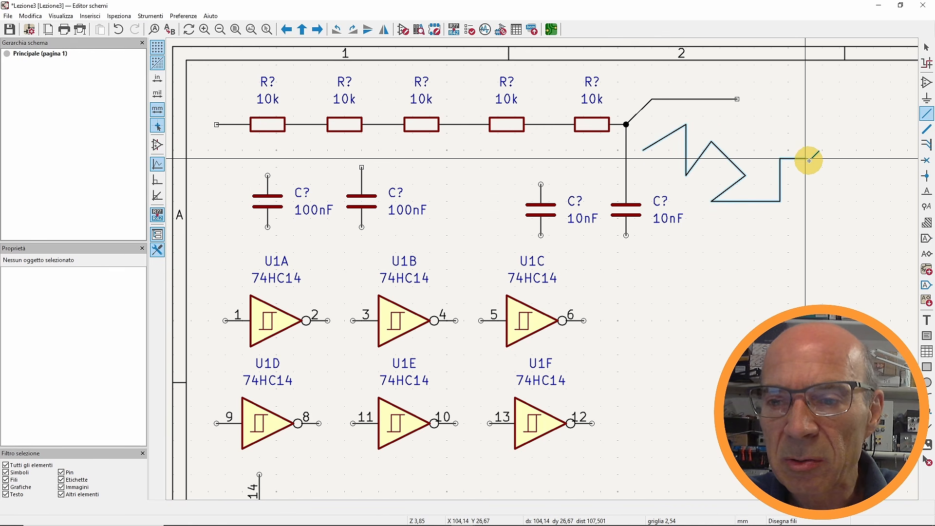
{"action": "left_click", "coordinate": [823, 184]}
{"action": "double_click", "coordinate": [824, 168]}
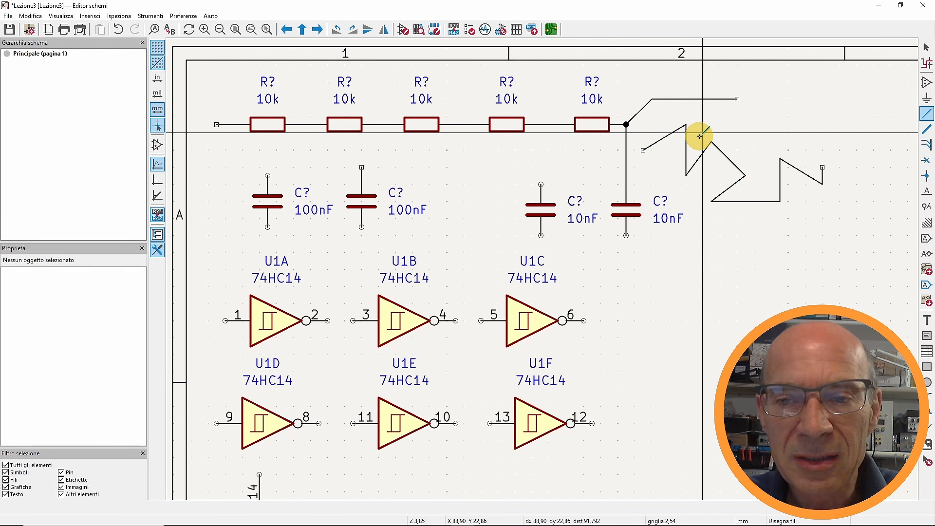
- Undo the free-angle zigzag wire and the 45-degree wire branching from the corner above the rightmost 10nF capacitor
{"action": "key", "text": "ctrl+z"}
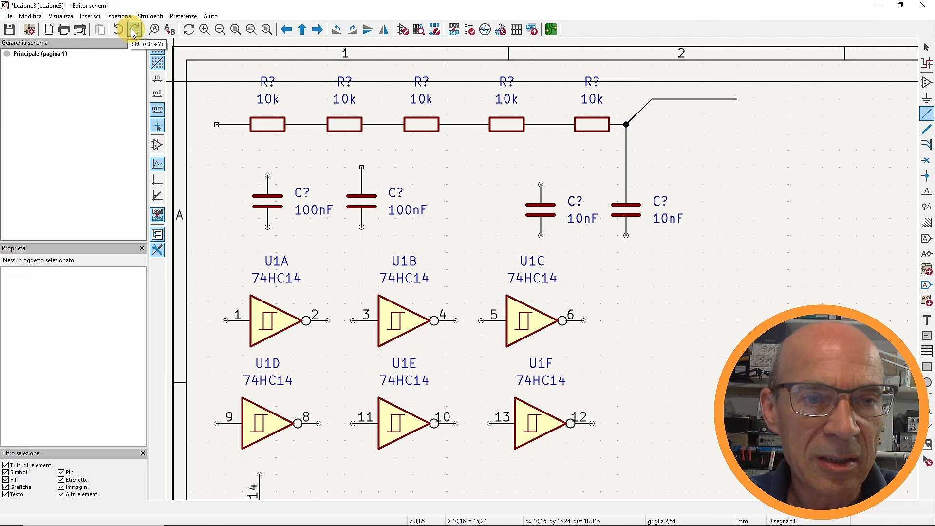
{"action": "left_click", "coordinate": [117, 31]}
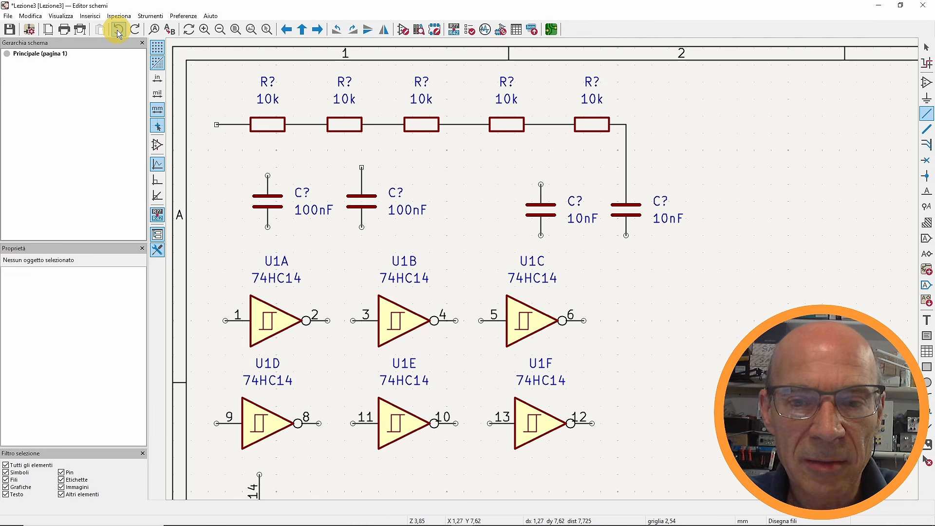
{"action": "key", "text": "Escape"}
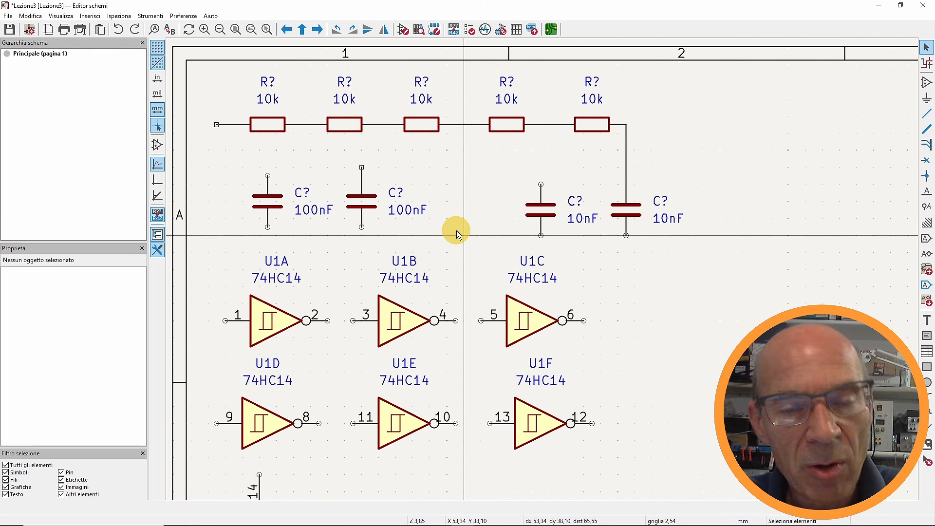
- Try the small crosshair cursor and restore the full-window crosshair
{"action": "left_click", "coordinate": [157, 127]}
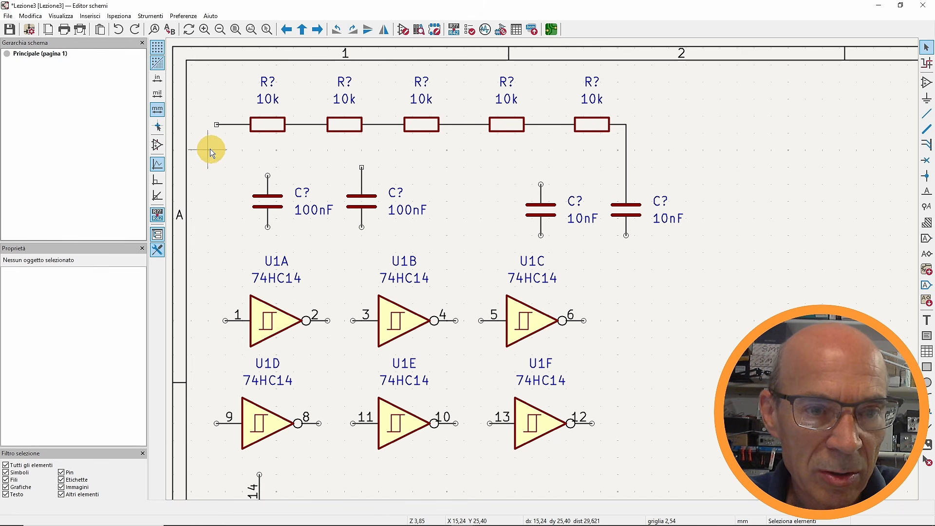
{"action": "left_click", "coordinate": [157, 128]}
{"action": "left_click", "coordinate": [157, 127]}
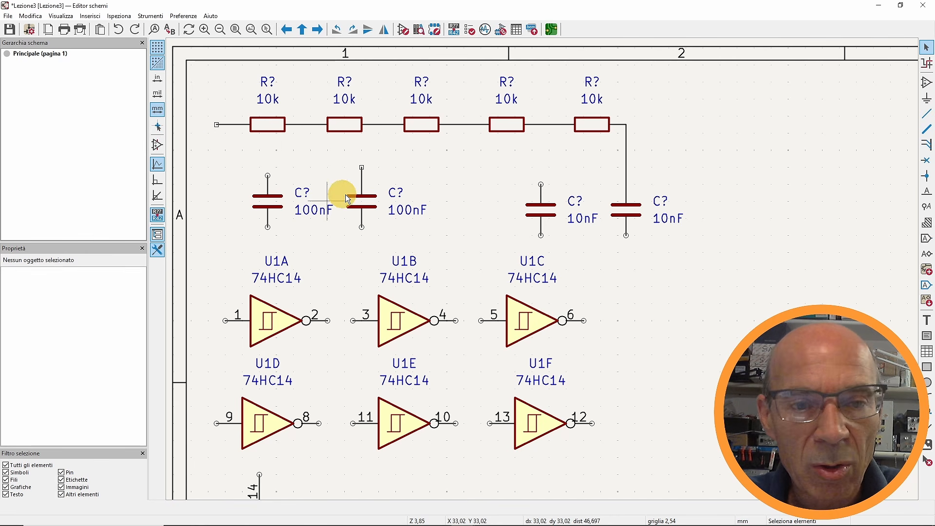
{"action": "left_click", "coordinate": [156, 128]}
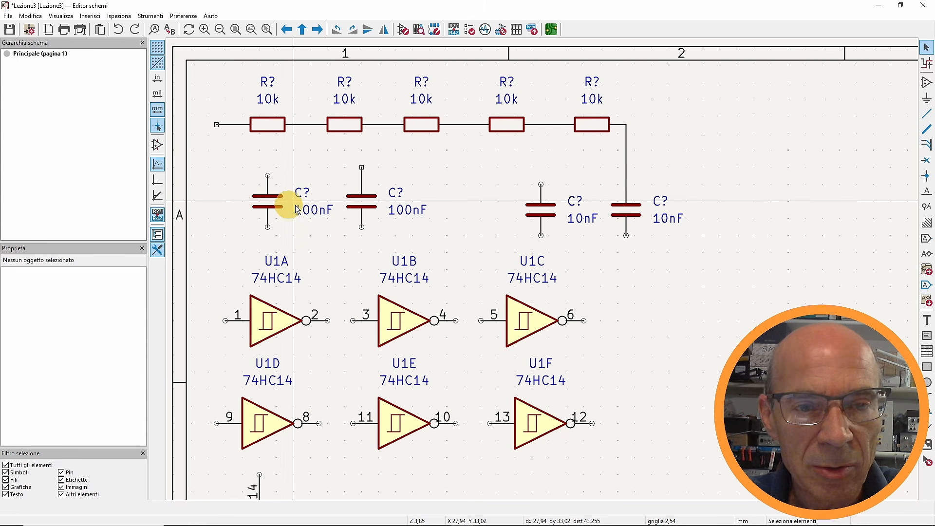
- Switch to horizontal-and-vertical line mode and close the schematic hierarchy panel
{"action": "left_click", "coordinate": [157, 180]}
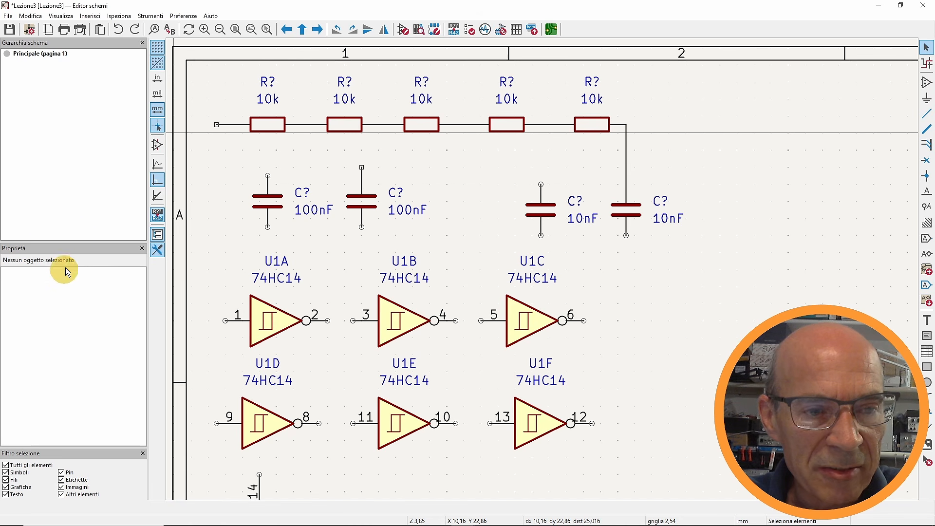
{"action": "left_click", "coordinate": [142, 42]}
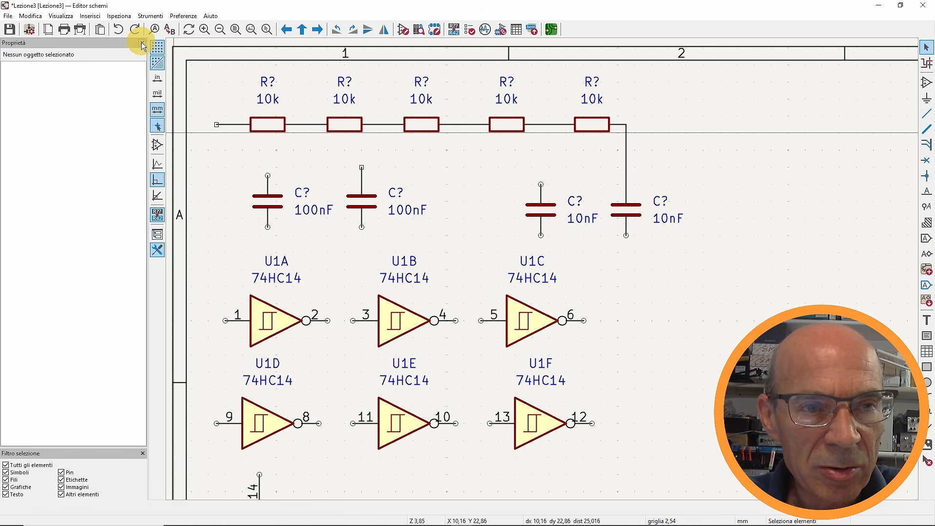
- Set the leftmost resistor's value to 15k
{"action": "left_click", "coordinate": [267, 124]}
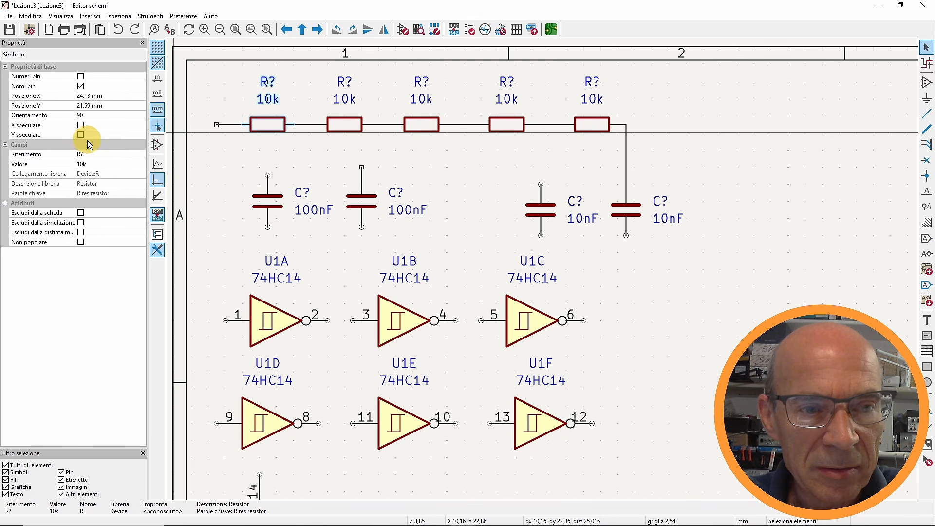
{"action": "left_click", "coordinate": [86, 165]}
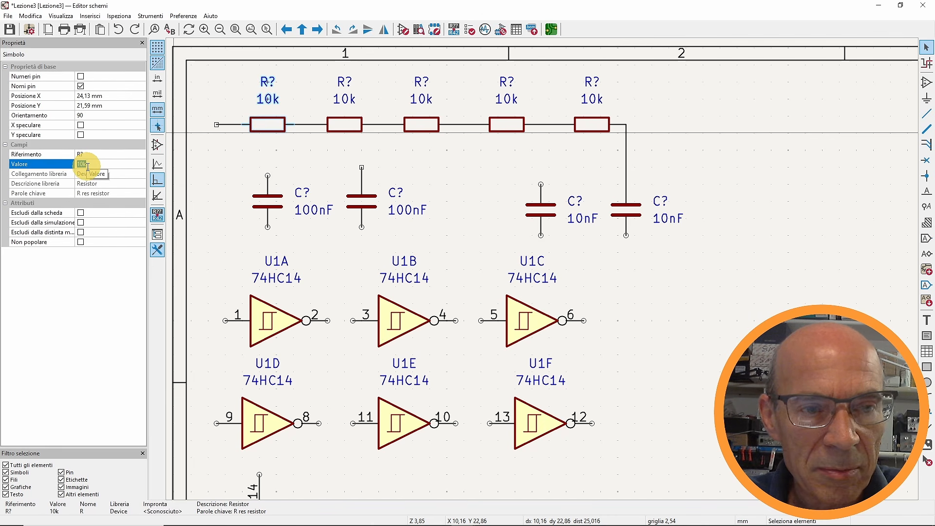
{"action": "type", "text": "15"}
{"action": "key", "text": "Return"}
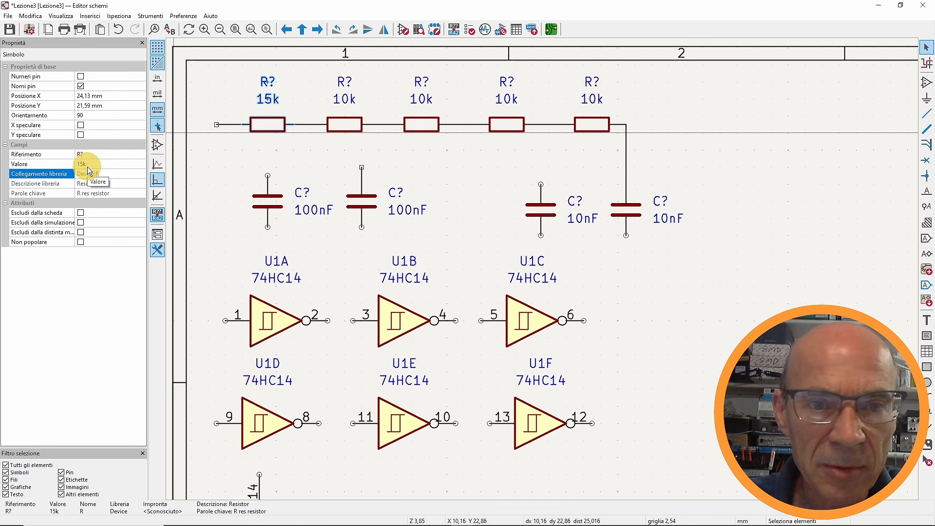
- Try excluding the leftmost resistor from board, simulation and bill of materials, and marking it do-not-populate, clearing each attribute again
{"action": "left_click", "coordinate": [80, 212]}
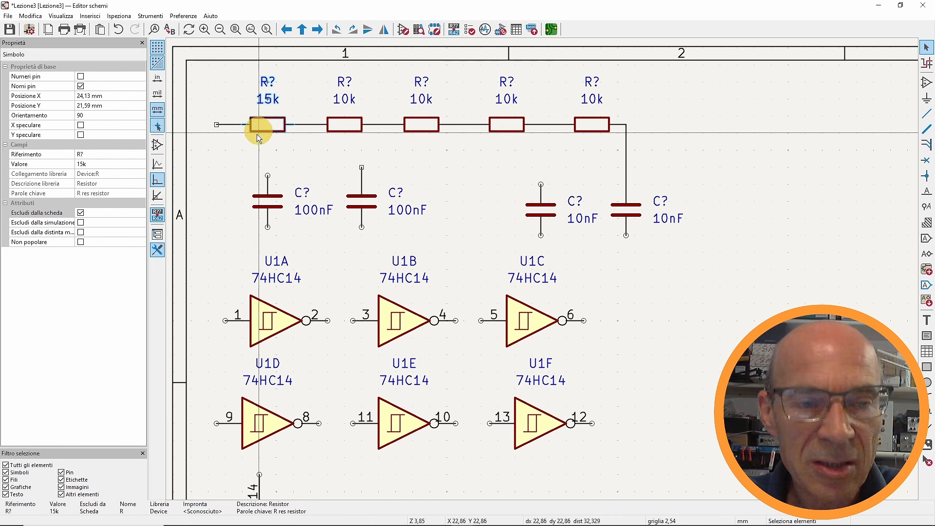
{"action": "left_click", "coordinate": [80, 212]}
{"action": "left_click", "coordinate": [80, 222]}
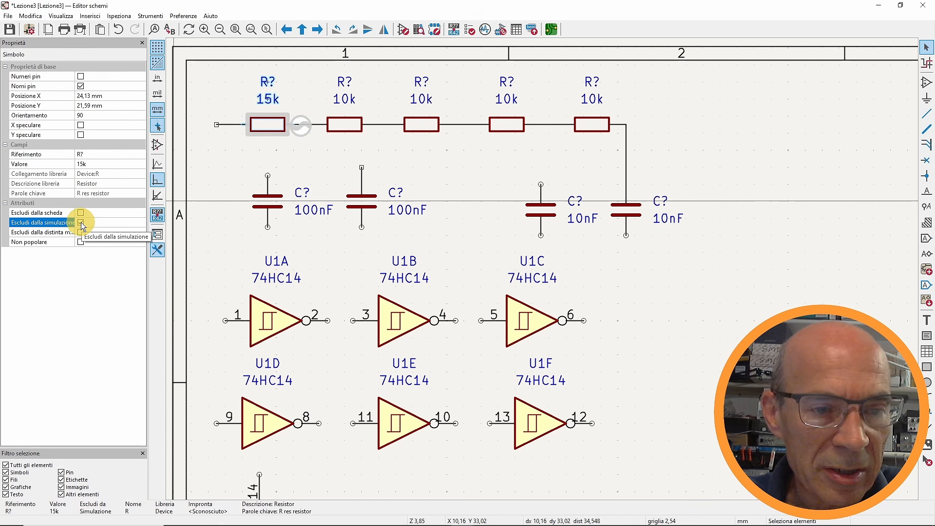
{"action": "left_click", "coordinate": [81, 223]}
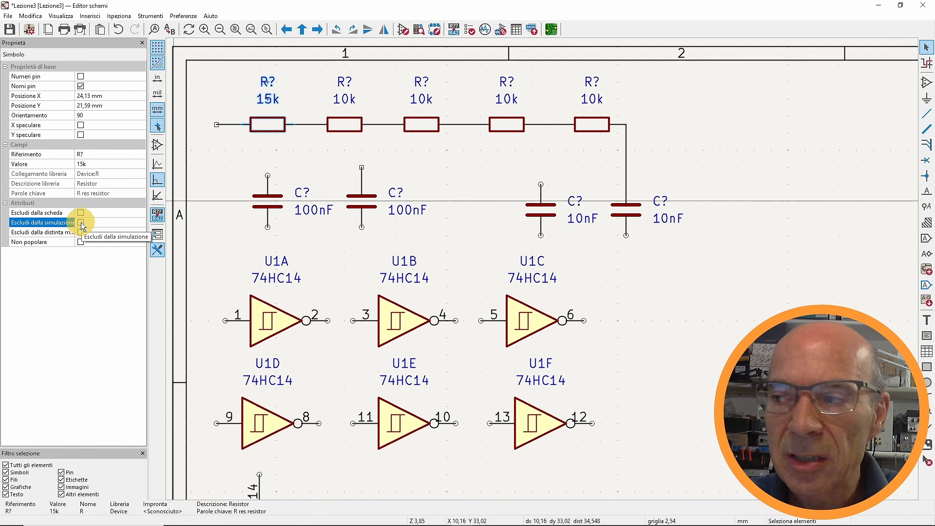
{"action": "left_click", "coordinate": [81, 232]}
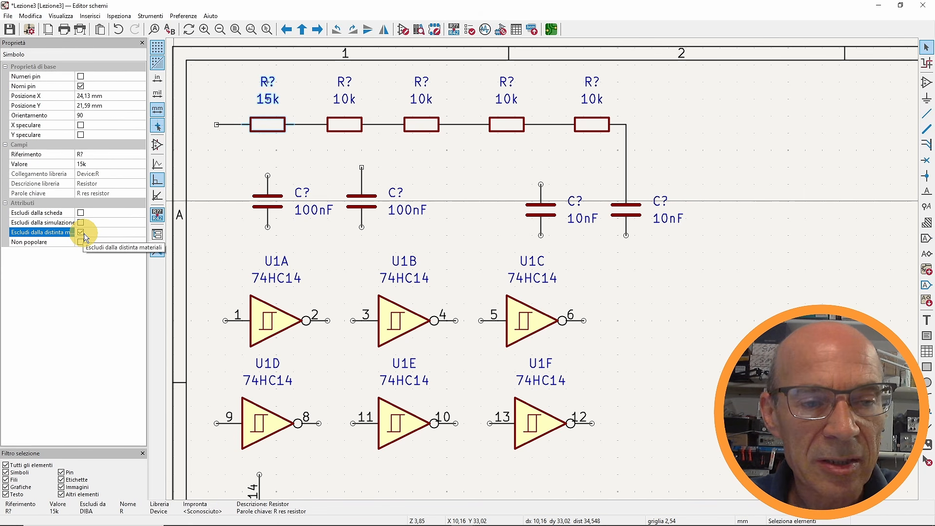
{"action": "left_click", "coordinate": [81, 232]}
{"action": "left_click", "coordinate": [81, 242]}
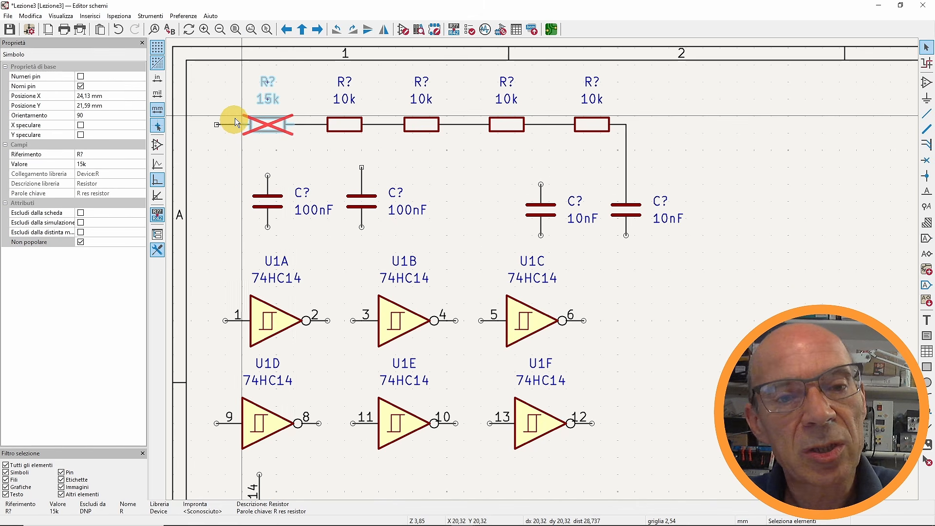
{"action": "left_click", "coordinate": [81, 241]}
- Try selecting the resistors' value and reference texts and a mixed block of resistors, capacitors and inverters, clearing the selections
{"action": "left_click_drag", "start_coordinate": [234, 151], "coordinate": [381, 98]}
{"action": "left_click", "coordinate": [336, 151]}
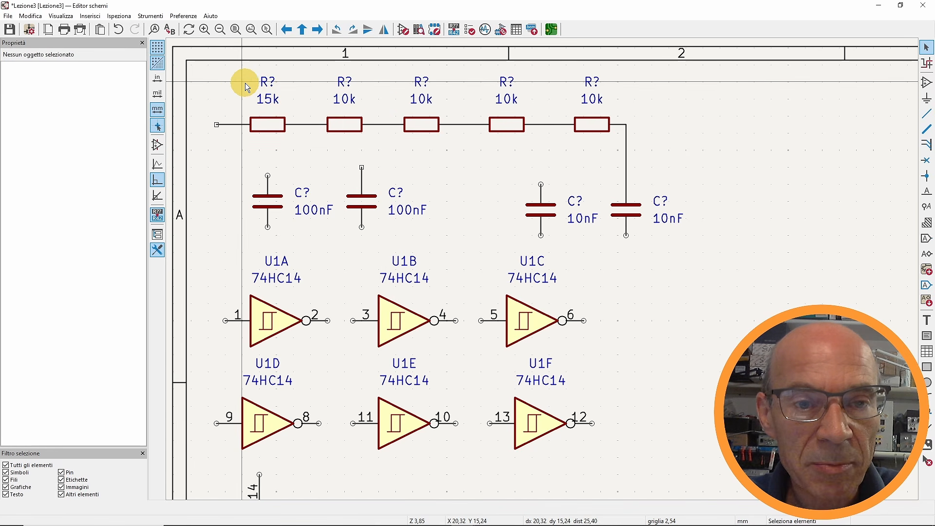
{"action": "left_click", "coordinate": [248, 95]}
{"action": "left_click", "coordinate": [341, 100]}
{"action": "left_click", "coordinate": [252, 101]}
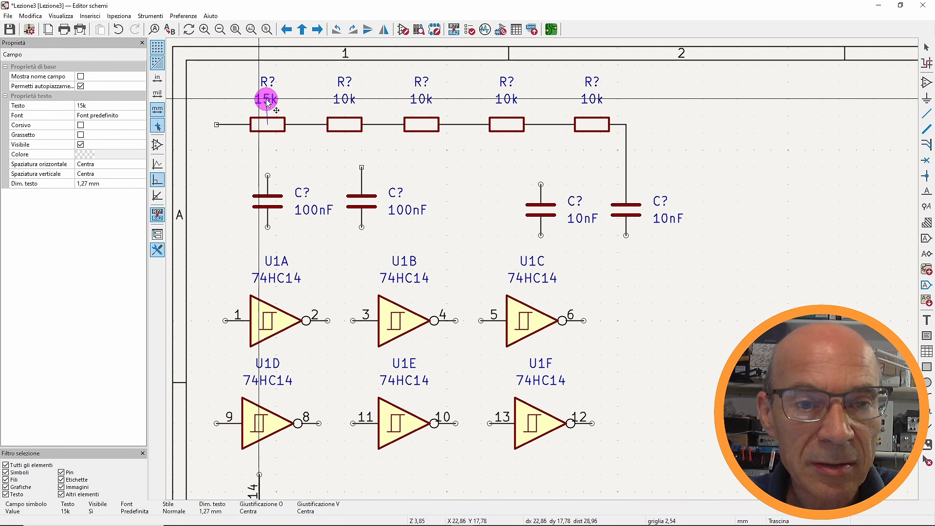
{"action": "left_click_drag", "start_coordinate": [632, 102], "coordinate": [502, 104]}
{"action": "left_click_drag", "start_coordinate": [628, 78], "coordinate": [262, 83]}
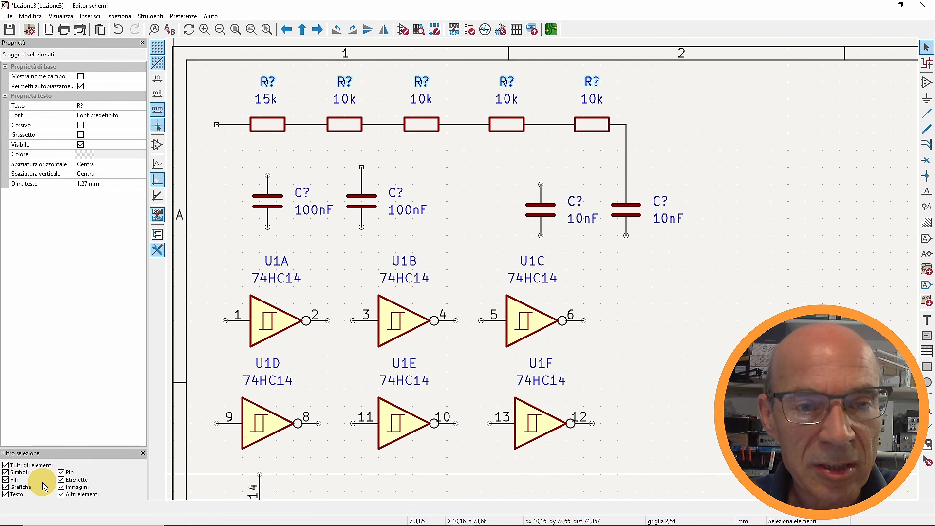
{"action": "key", "text": "Escape"}
{"action": "left_click_drag", "start_coordinate": [207, 72], "coordinate": [555, 363]}
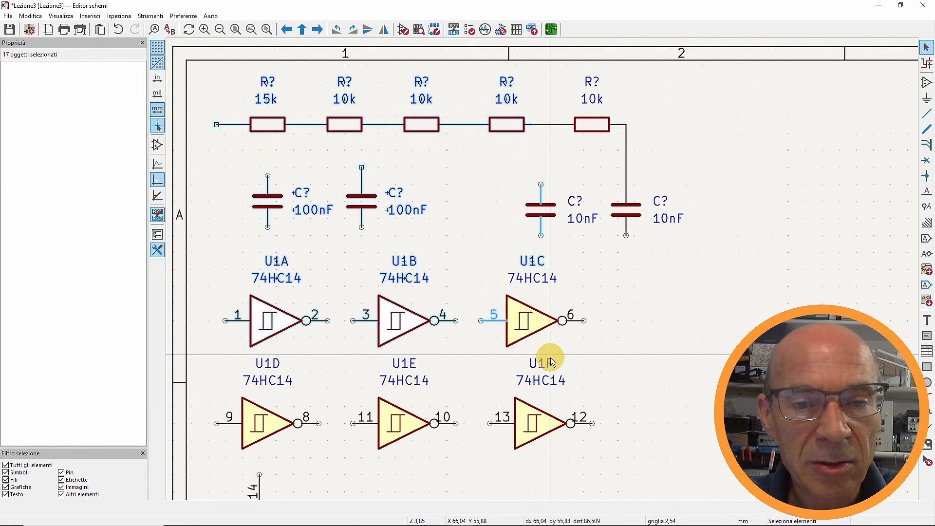
{"action": "left_click", "coordinate": [719, 156]}
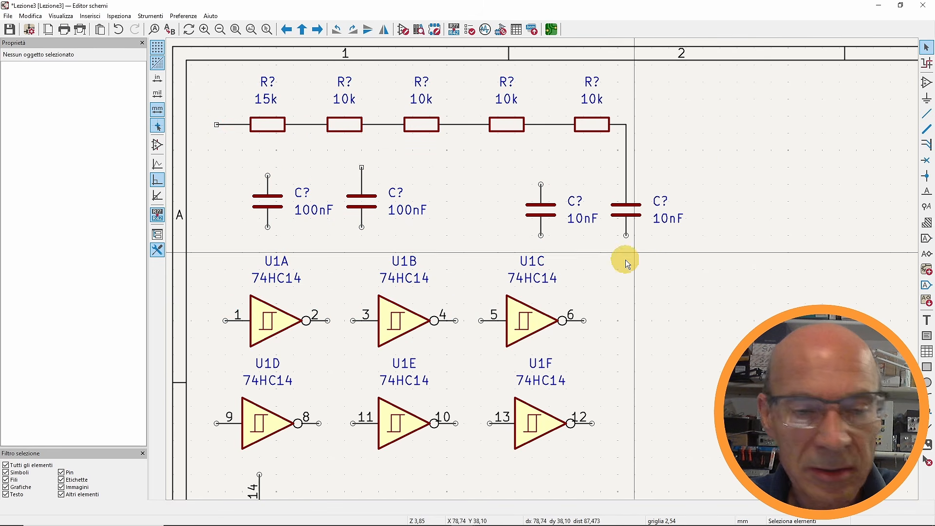
- Limit the selection filter to text only and test it by box-selecting the five resistors' references and values
{"action": "left_click", "coordinate": [6, 465]}
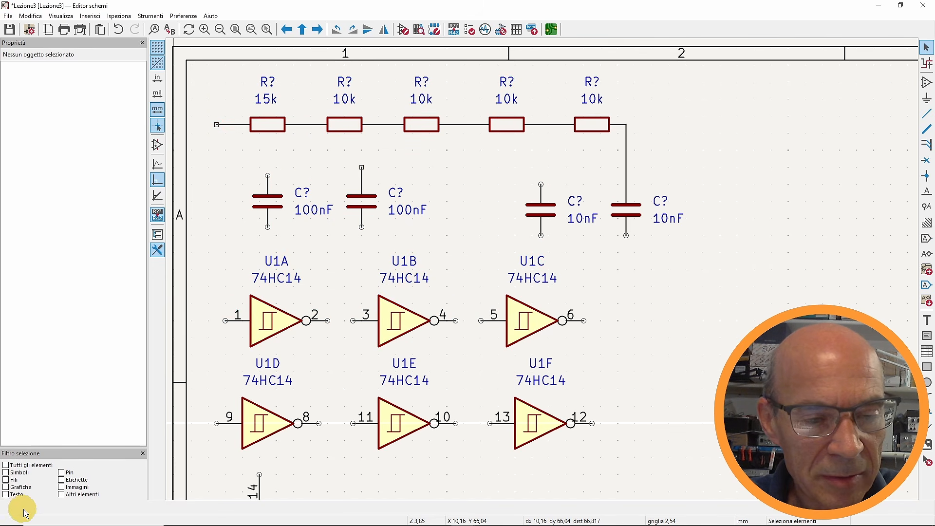
{"action": "left_click", "coordinate": [5, 495]}
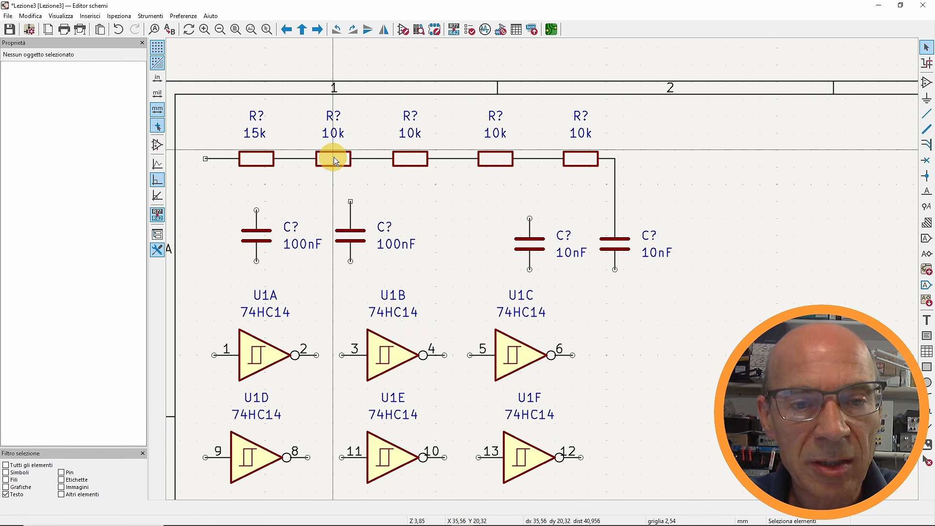
{"action": "left_click_drag", "start_coordinate": [210, 101], "coordinate": [628, 154]}
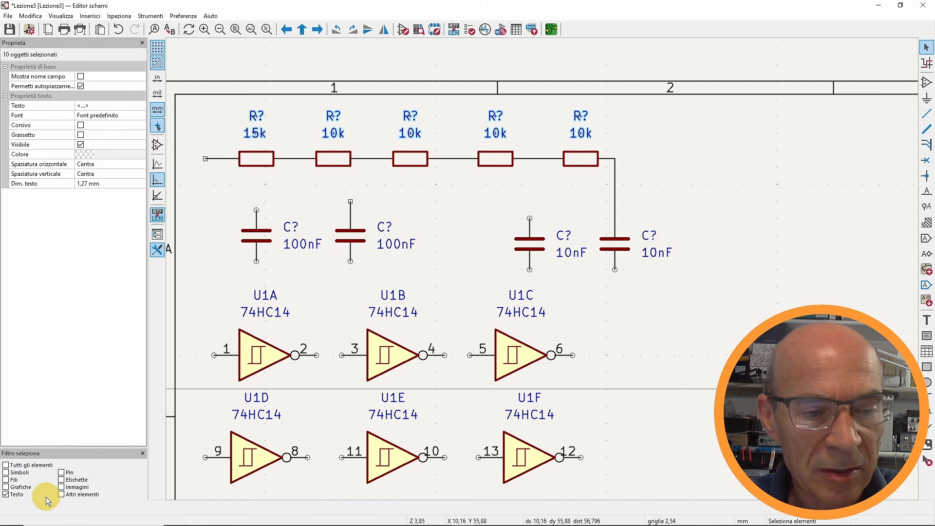
{"action": "left_click", "coordinate": [10, 497]}
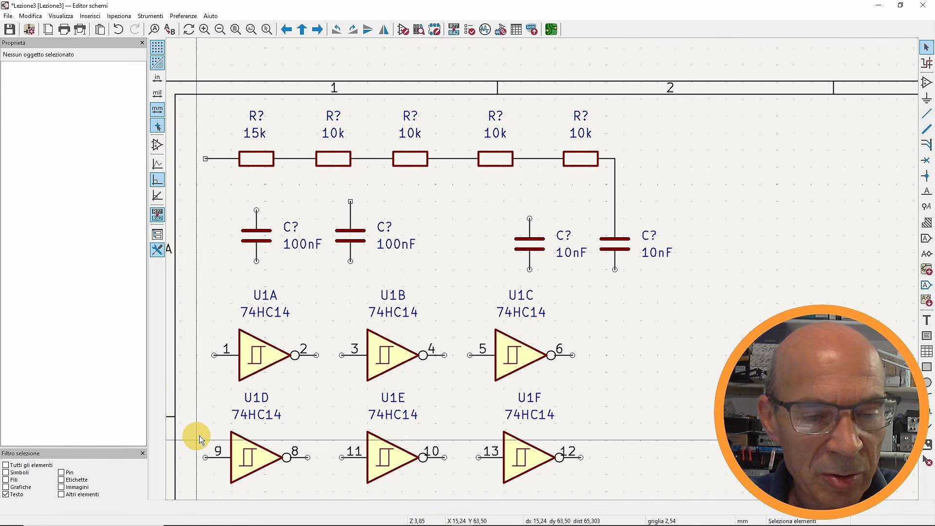
- Select all reference and value texts in the schematic and set their text size to 1 mm
{"action": "scroll", "coordinate": [312, 244], "scroll_direction": "down", "scroll_amount": 2}
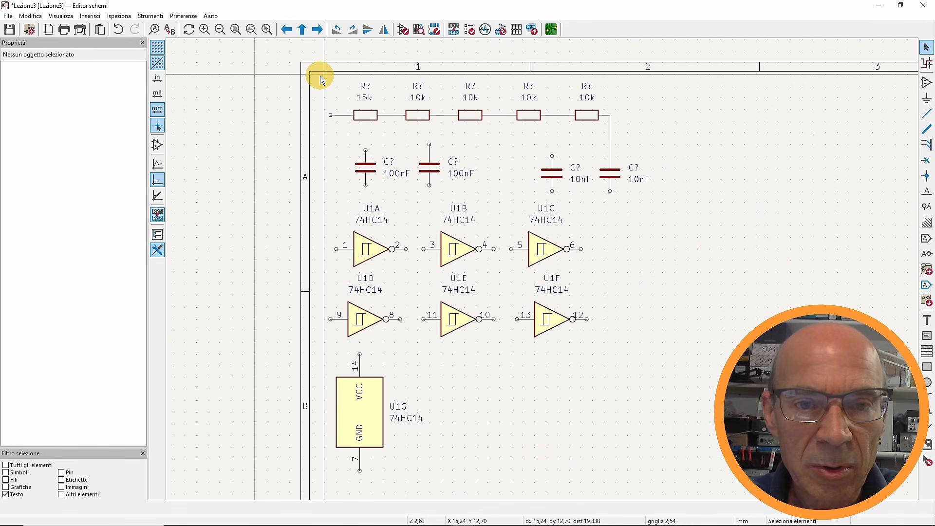
{"action": "left_click_drag", "start_coordinate": [320, 75], "coordinate": [656, 468]}
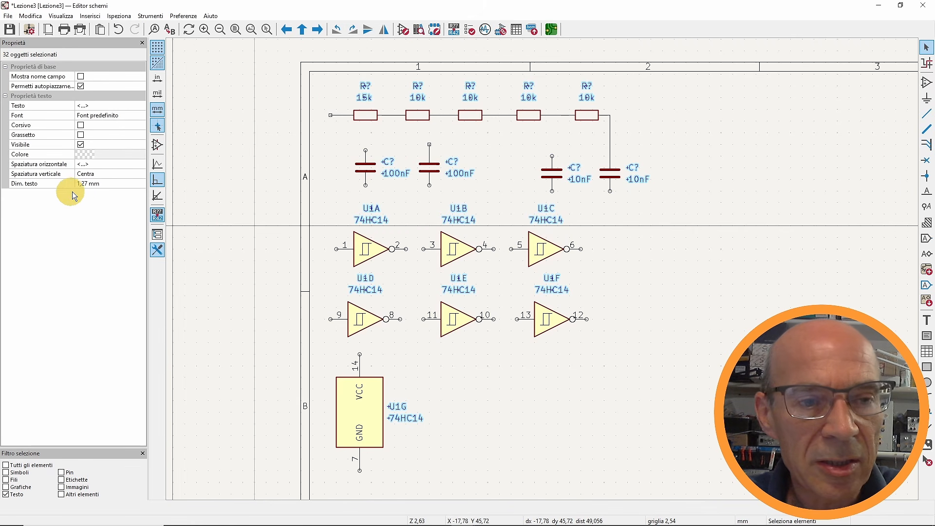
{"action": "left_click", "coordinate": [86, 184]}
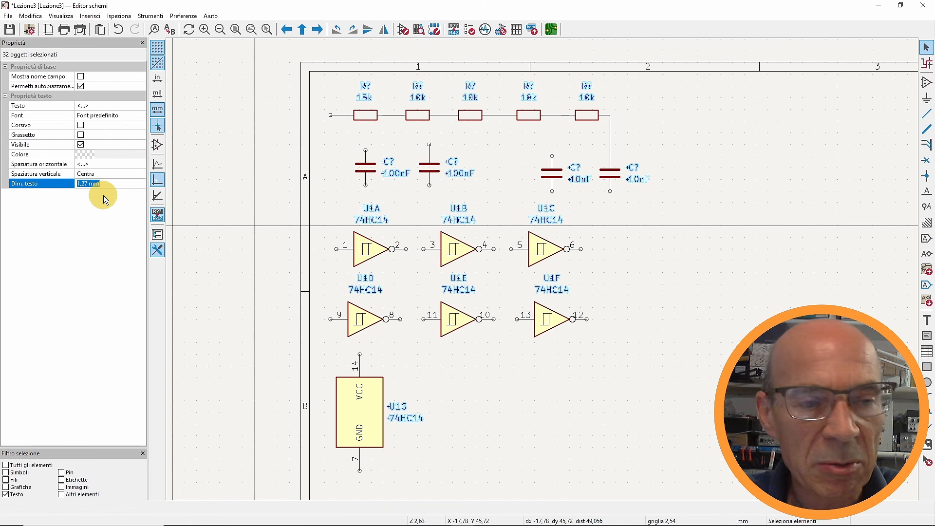
{"action": "type", "text": "1"}
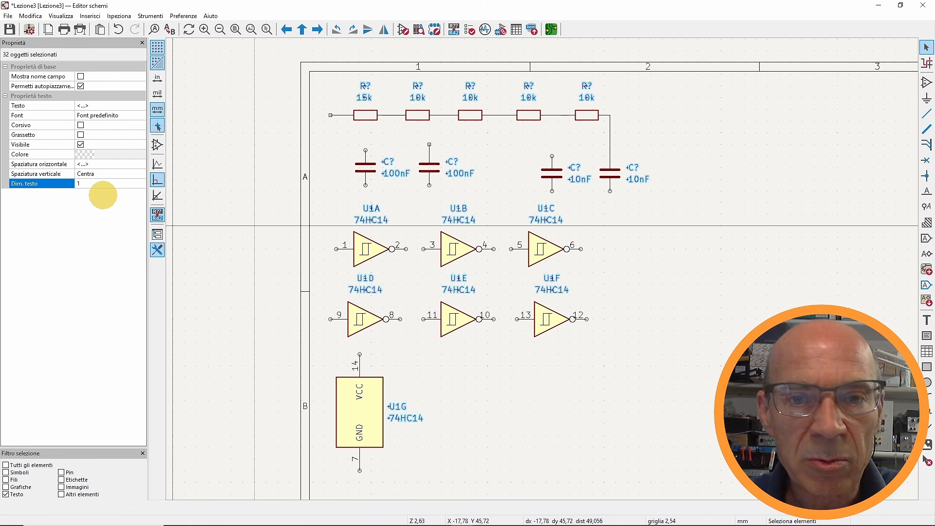
{"action": "key", "text": "Return"}
{"action": "left_click", "coordinate": [650, 258]}
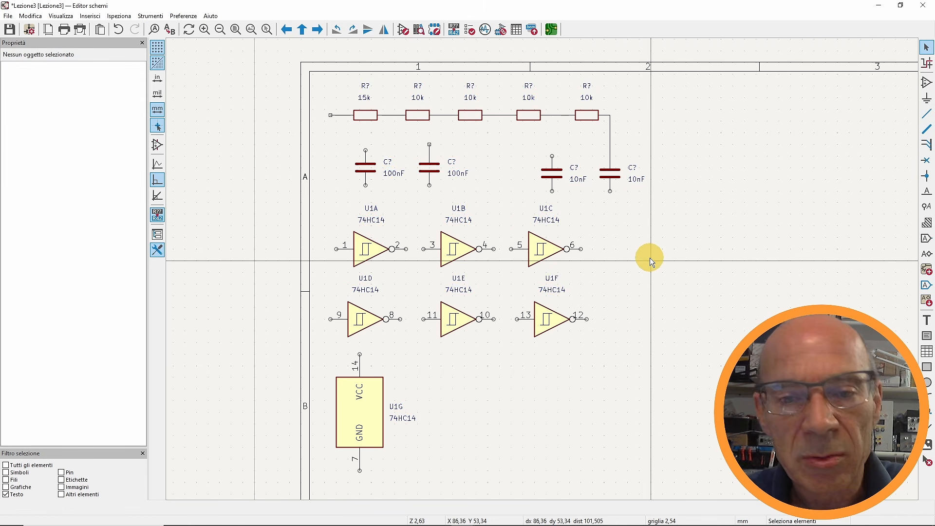
{"action": "scroll", "coordinate": [650, 258], "scroll_direction": "up", "scroll_amount": 2}
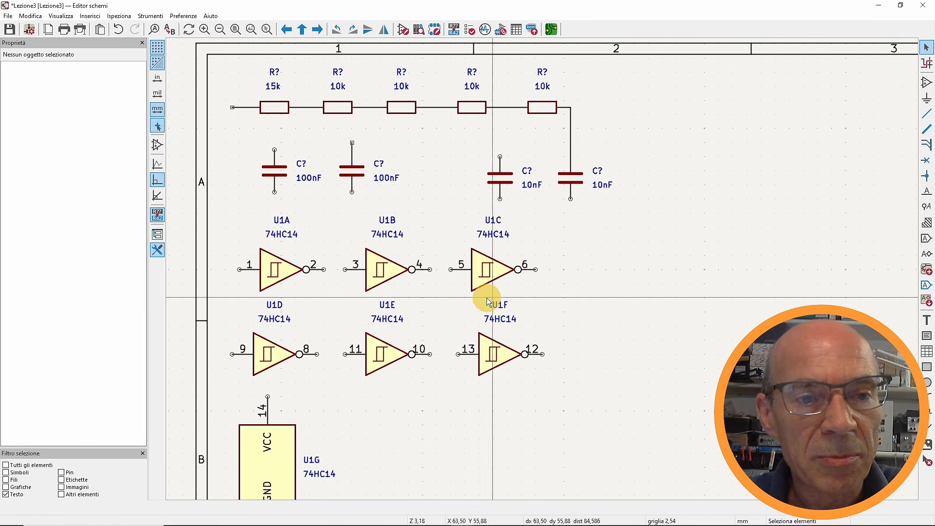
- Re-enable all element types in the selection filter and set the text size of all symbol references to 1.2 mm
{"action": "left_click", "coordinate": [49, 466]}
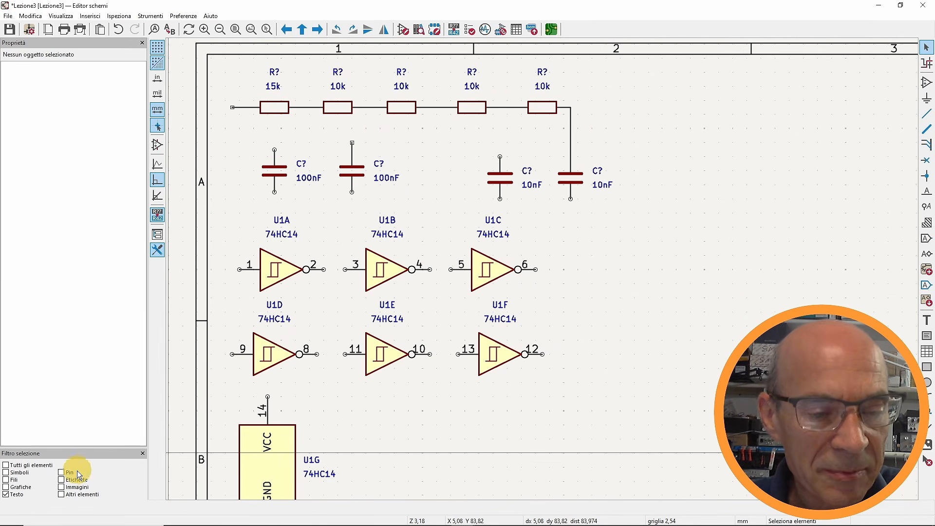
{"action": "left_click", "coordinate": [30, 16]}
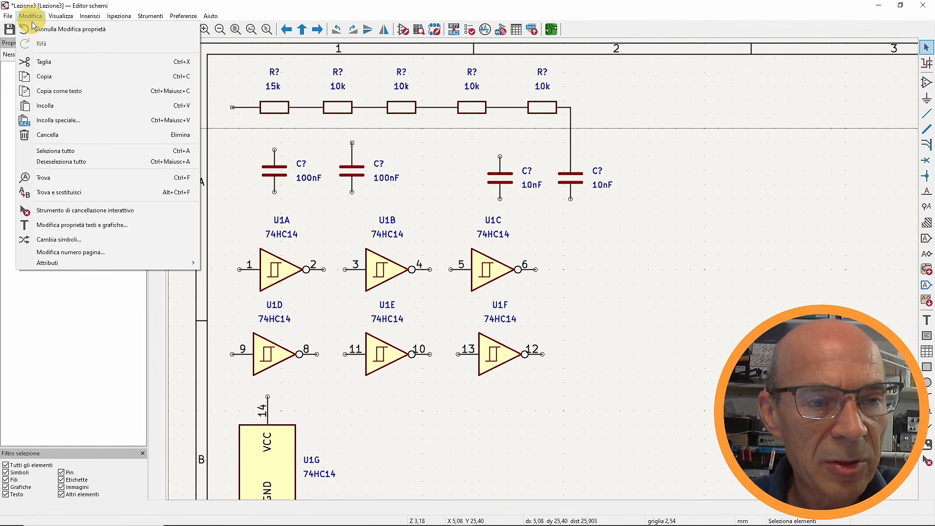
{"action": "left_click", "coordinate": [90, 229]}
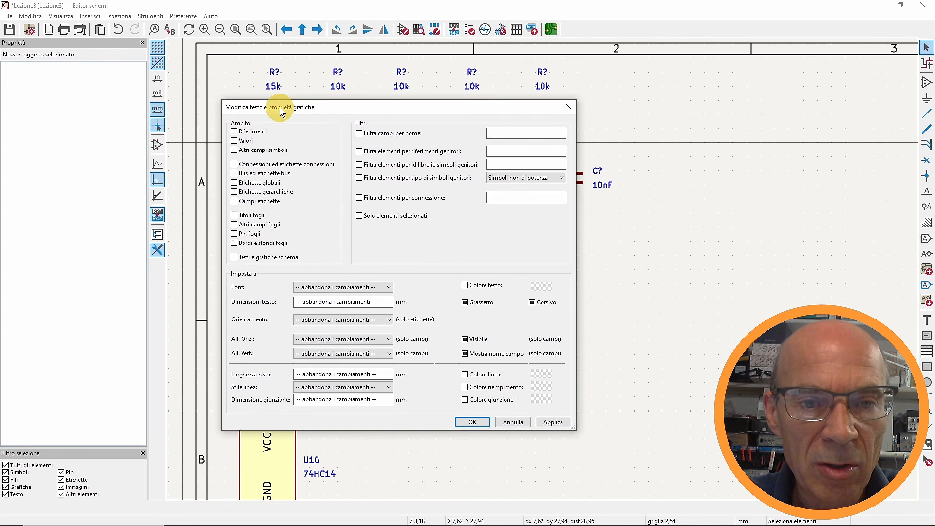
{"action": "left_click_drag", "start_coordinate": [280, 108], "coordinate": [282, 122]}
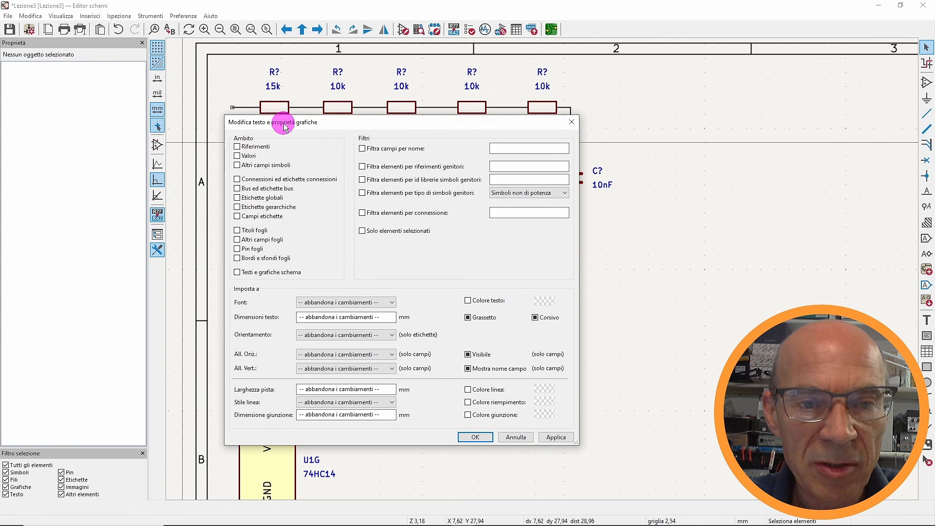
{"action": "left_click", "coordinate": [241, 146]}
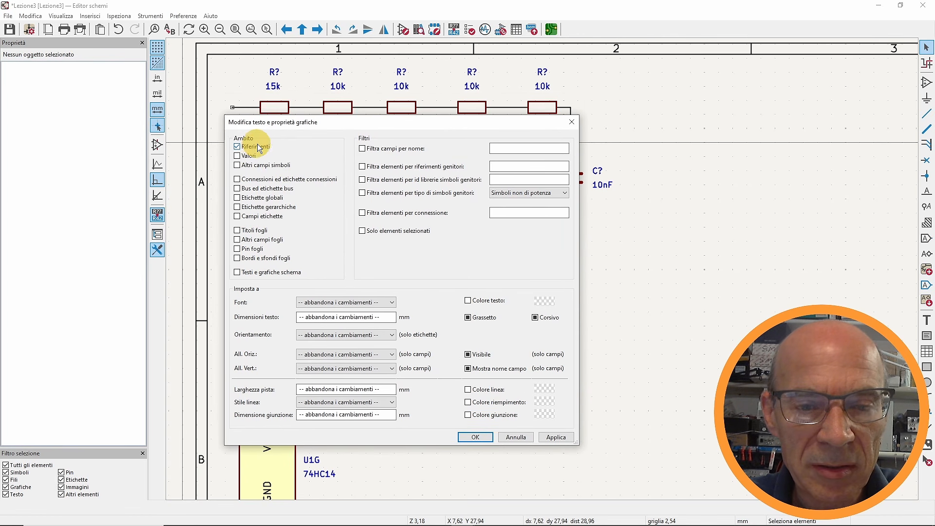
{"action": "left_click", "coordinate": [335, 317]}
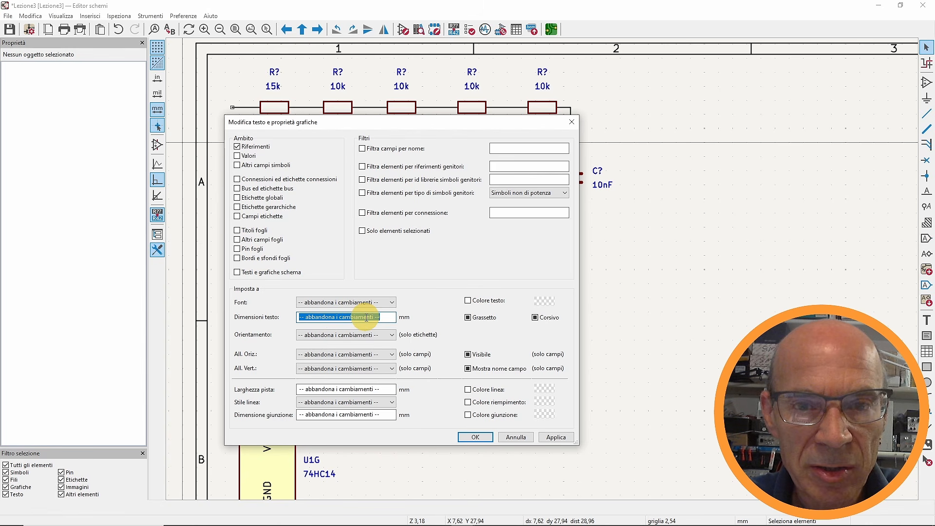
{"action": "type", "text": "1.2"}
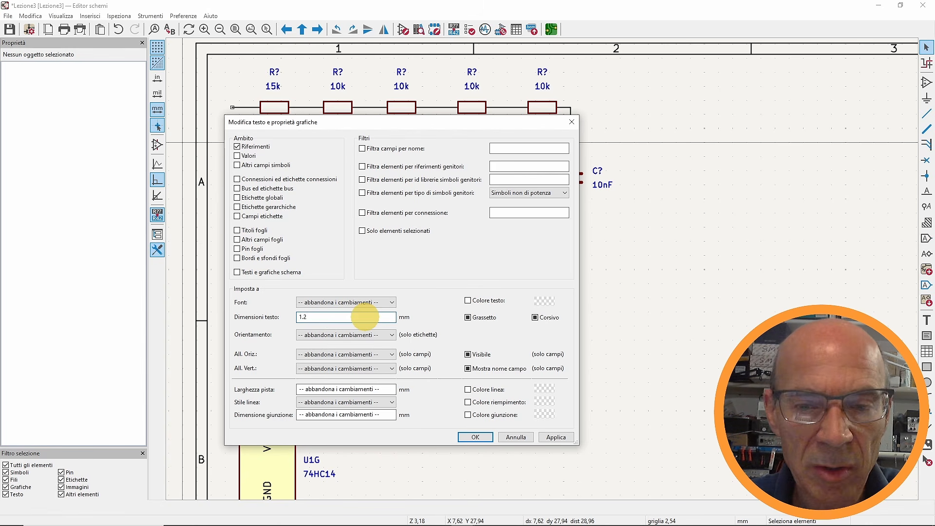
{"action": "left_click", "coordinate": [556, 437]}
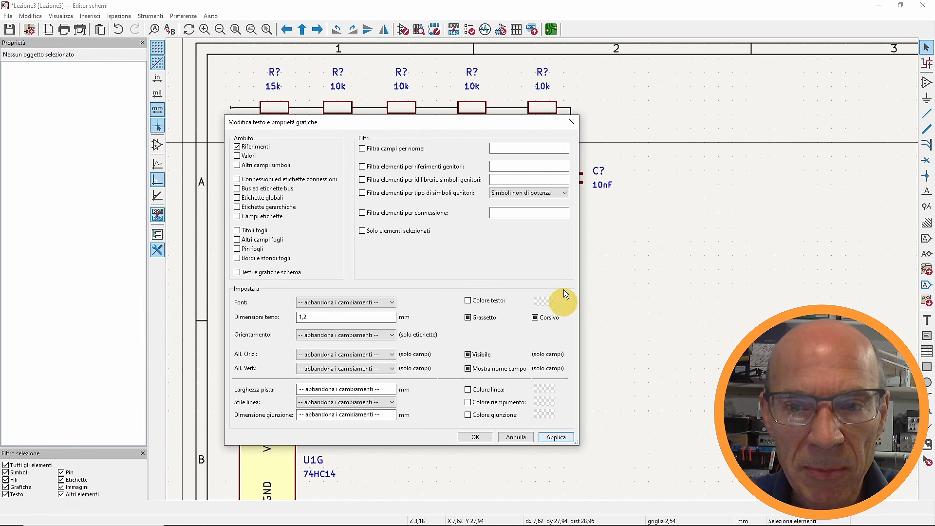
{"action": "left_click_drag", "start_coordinate": [460, 130], "coordinate": [458, 88]}
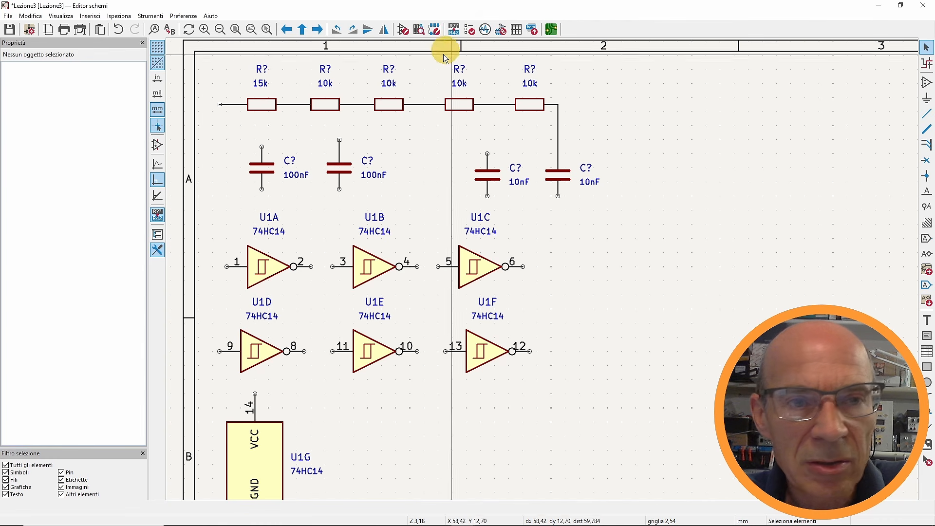
- Review the schematic editor's annotation options in the preferences and close them without saving changes
{"action": "left_click", "coordinate": [150, 16]}
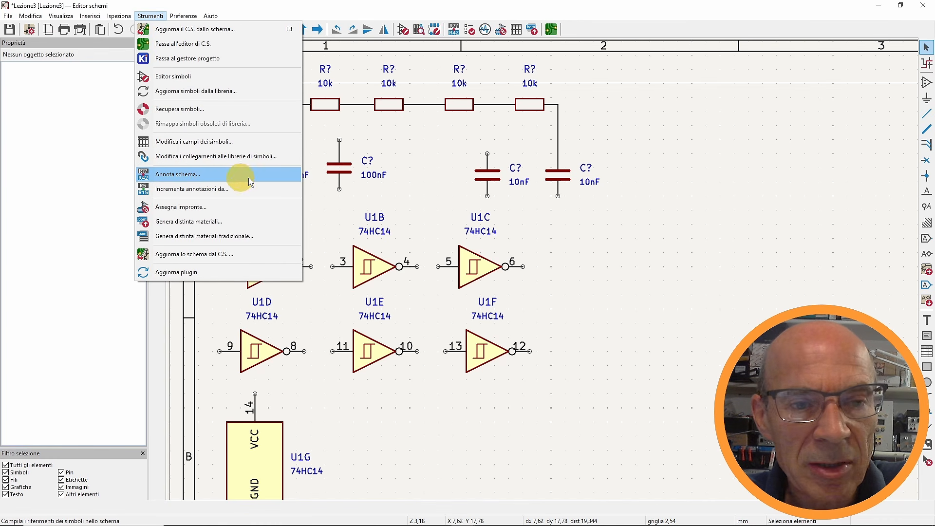
{"action": "left_click", "coordinate": [596, 121]}
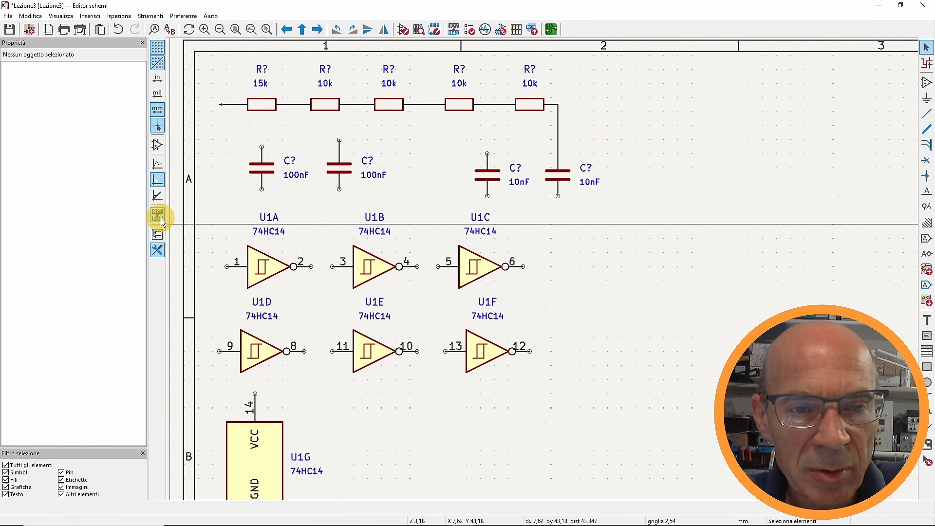
{"action": "left_click", "coordinate": [159, 217]}
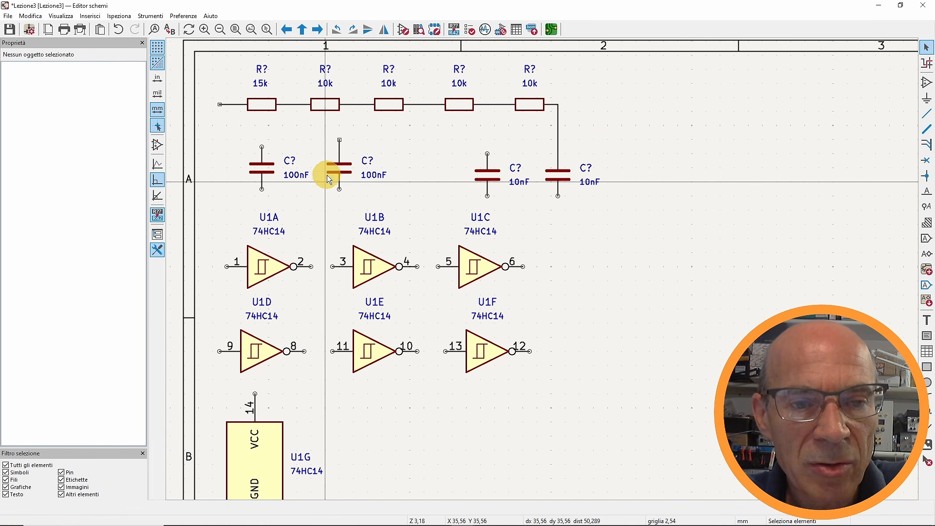
{"action": "left_click", "coordinate": [183, 16]}
{"action": "left_click", "coordinate": [195, 74]}
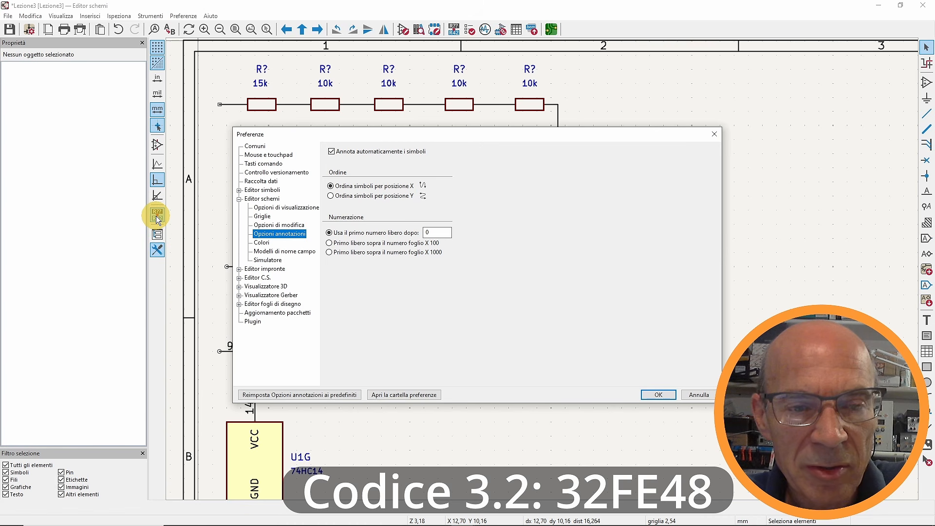
{"action": "left_click", "coordinate": [701, 395]}
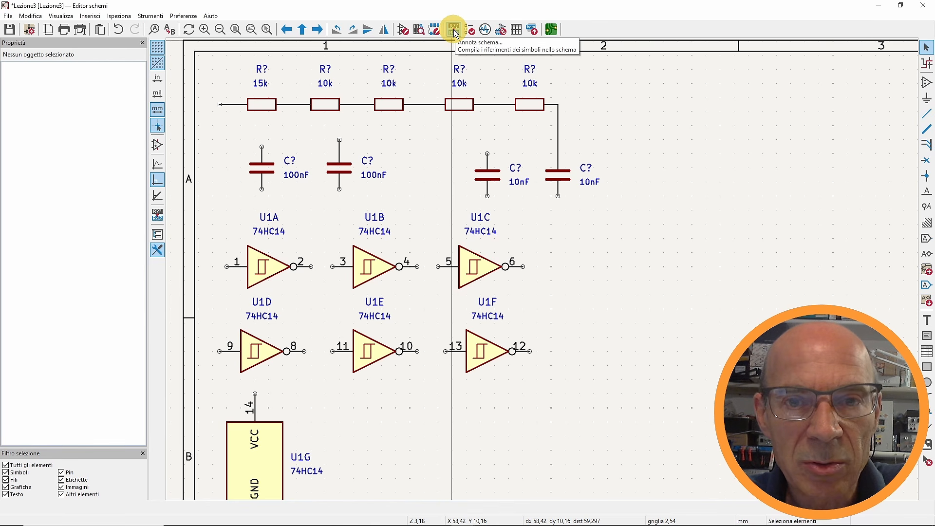
- Set the schematic annotation options to sort symbols by Y position and keep existing annotations, without annotating
{"action": "left_click", "coordinate": [453, 33]}
{"action": "left_click_drag", "start_coordinate": [130, 52], "coordinate": [461, 73]}
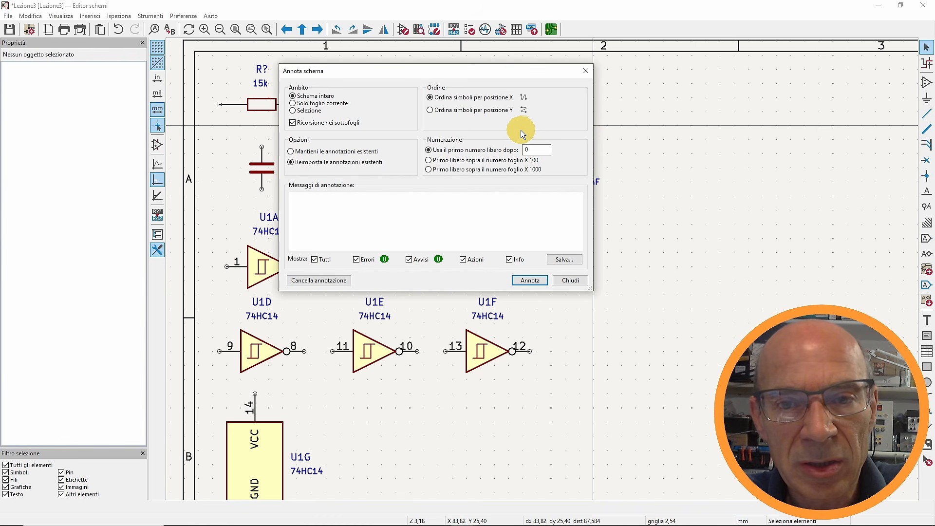
{"action": "left_click", "coordinate": [432, 110]}
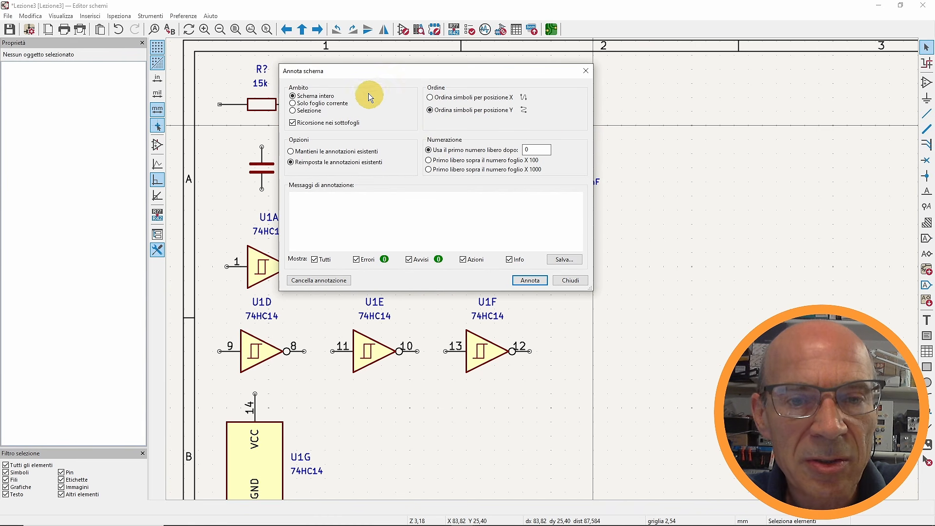
{"action": "left_click_drag", "start_coordinate": [362, 72], "coordinate": [629, 113]}
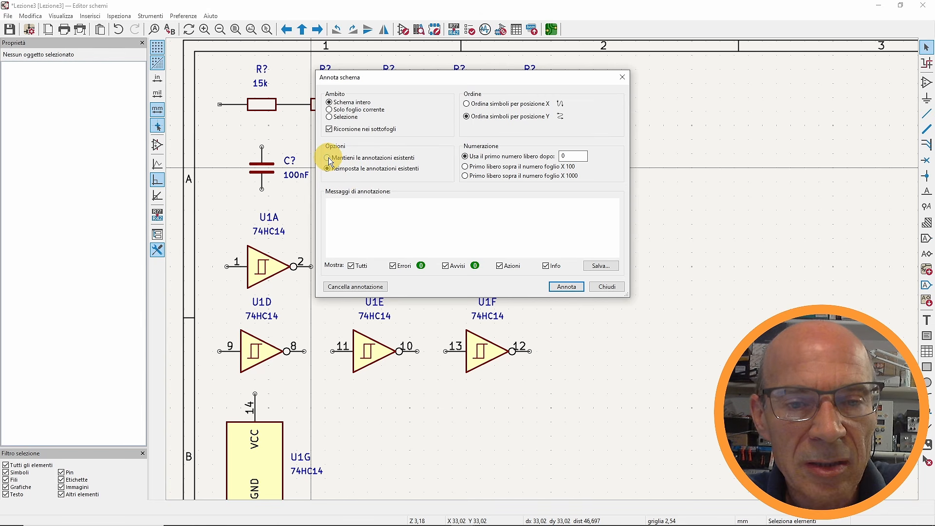
{"action": "left_click", "coordinate": [329, 159]}
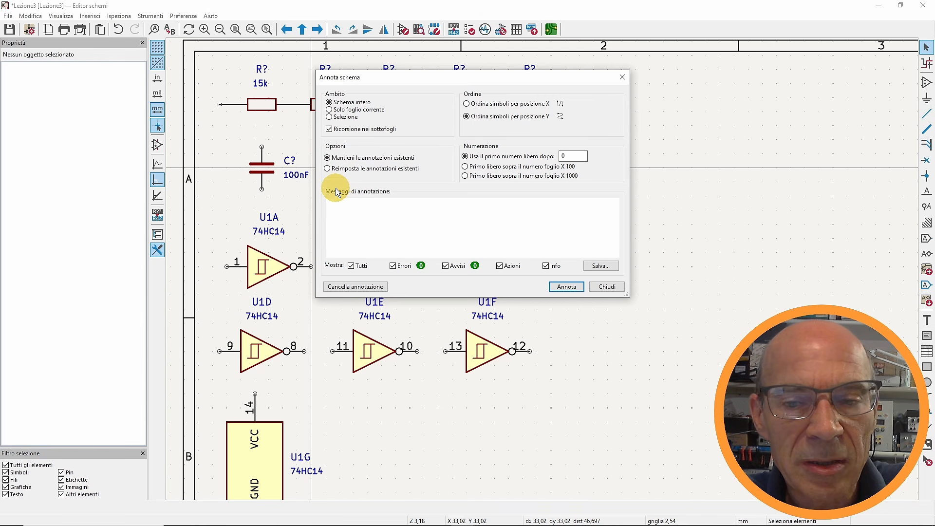
{"action": "left_click", "coordinate": [615, 288]}
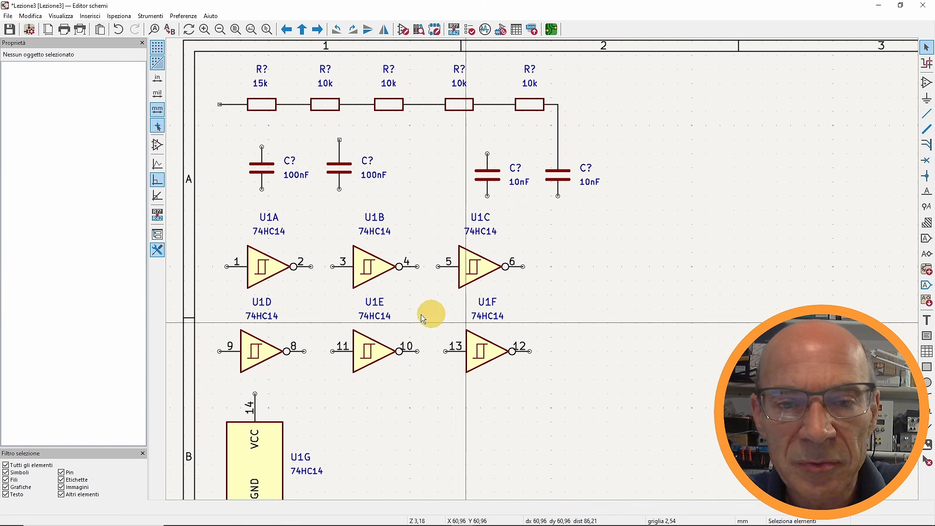
- Set the reference of the second 100nF capacitor to C3
{"action": "double_click", "coordinate": [369, 162]}
{"action": "left_click", "coordinate": [344, 158]}
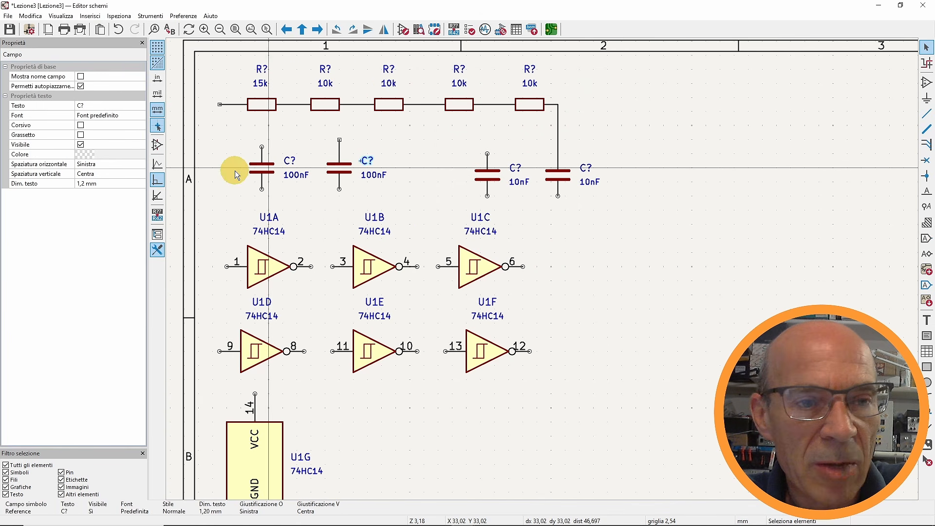
{"action": "double_click", "coordinate": [369, 158]}
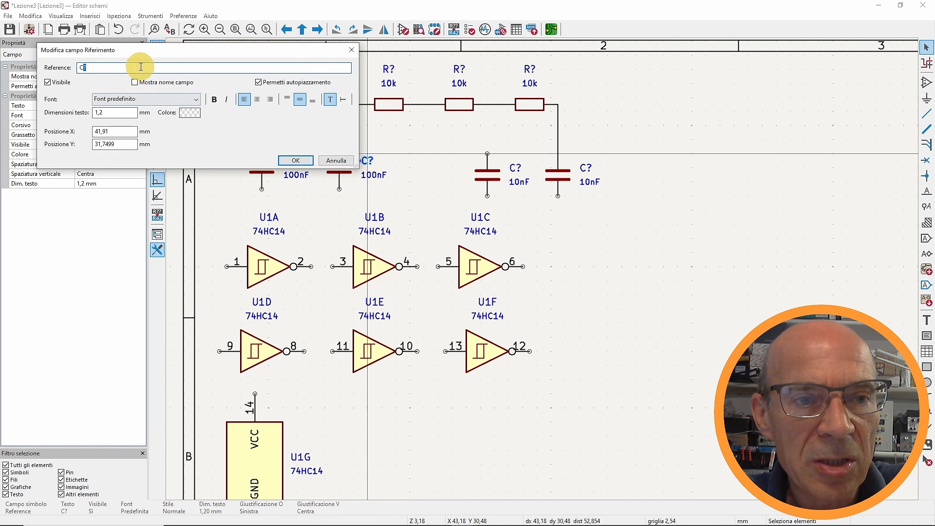
{"action": "left_click_drag", "start_coordinate": [138, 51], "coordinate": [293, 92]}
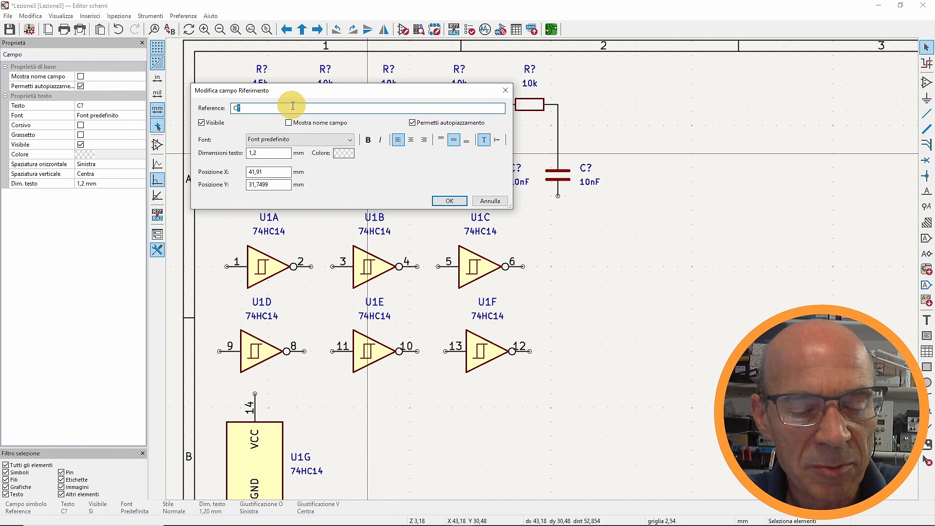
{"action": "left_click", "coordinate": [451, 200]}
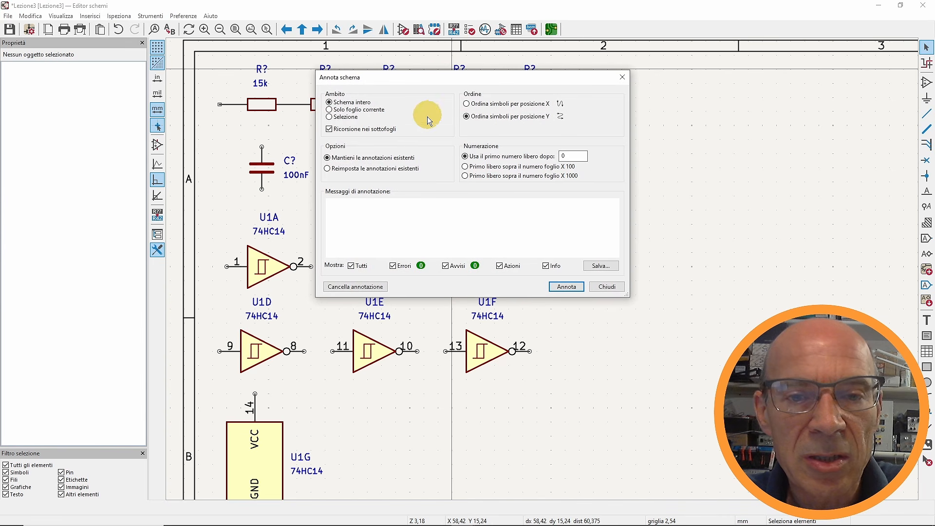
- Annotate the entire schematic by Y position, keeping existing annotations and using the first free number after 0
{"action": "left_click_drag", "start_coordinate": [413, 80], "coordinate": [373, 106]}
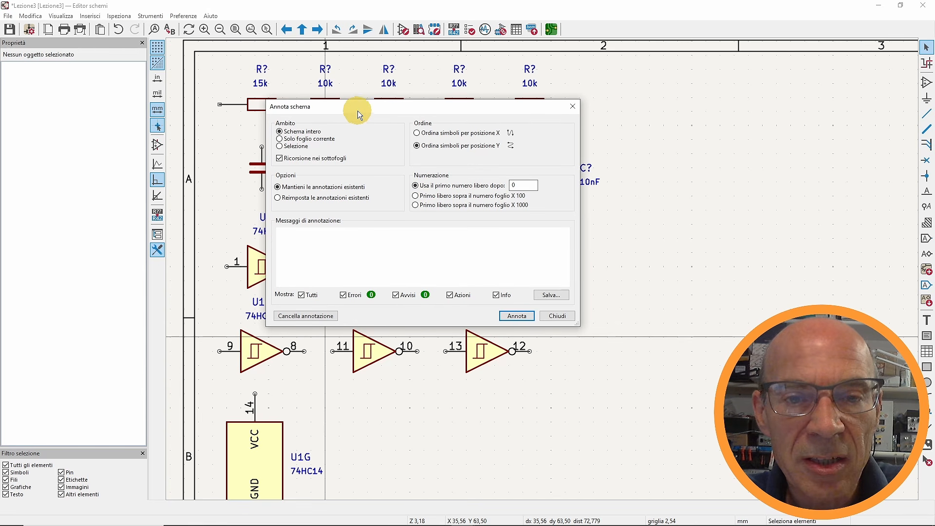
{"action": "left_click_drag", "start_coordinate": [358, 110], "coordinate": [316, 99]}
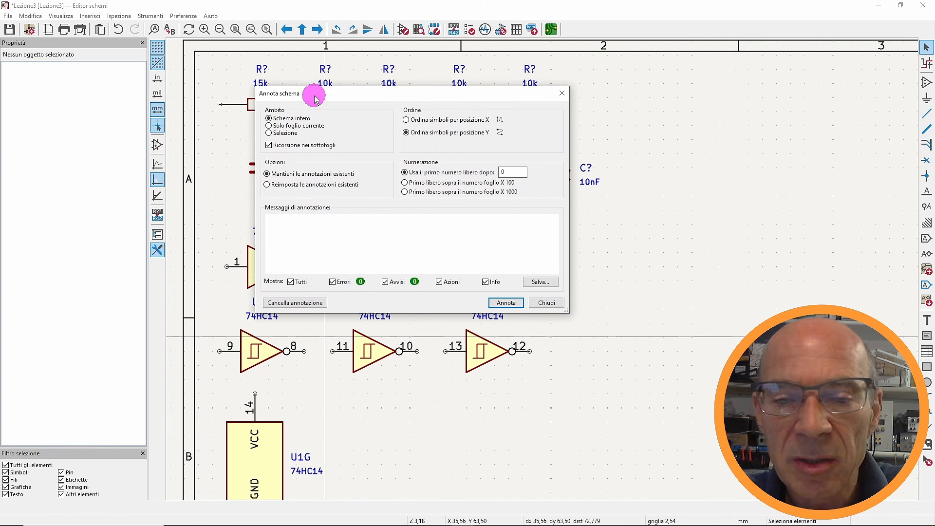
{"action": "left_click", "coordinate": [502, 305]}
{"action": "mouse_move", "coordinate": [554, 241]}
{"action": "left_mouse_down"}
{"action": "mouse_move", "coordinate": [564, 222]}
{"action": "mouse_move", "coordinate": [555, 287]}
{"action": "left_mouse_up"}
{"action": "left_click", "coordinate": [547, 303]}
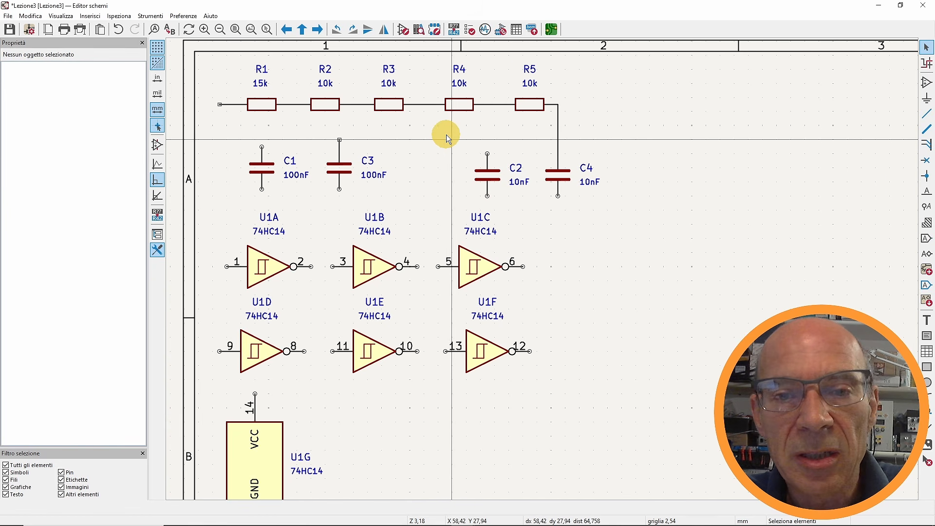
- Clear the annotations of all symbols in the entire schematic
{"action": "left_click", "coordinate": [454, 30]}
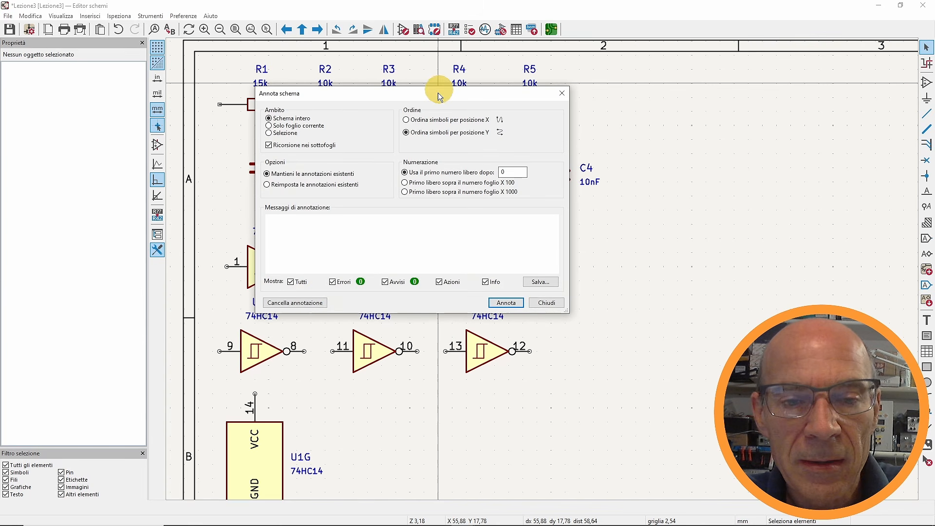
{"action": "left_click", "coordinate": [303, 303]}
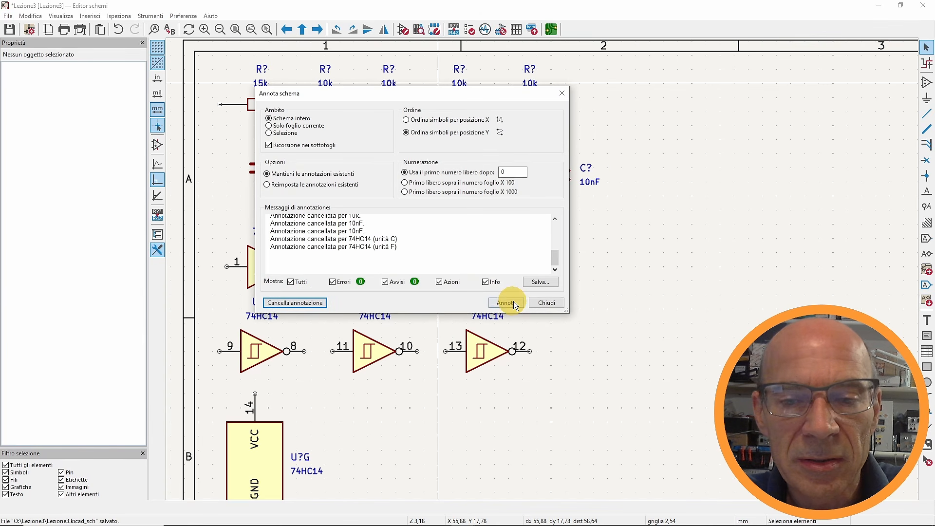
{"action": "left_click", "coordinate": [542, 303]}
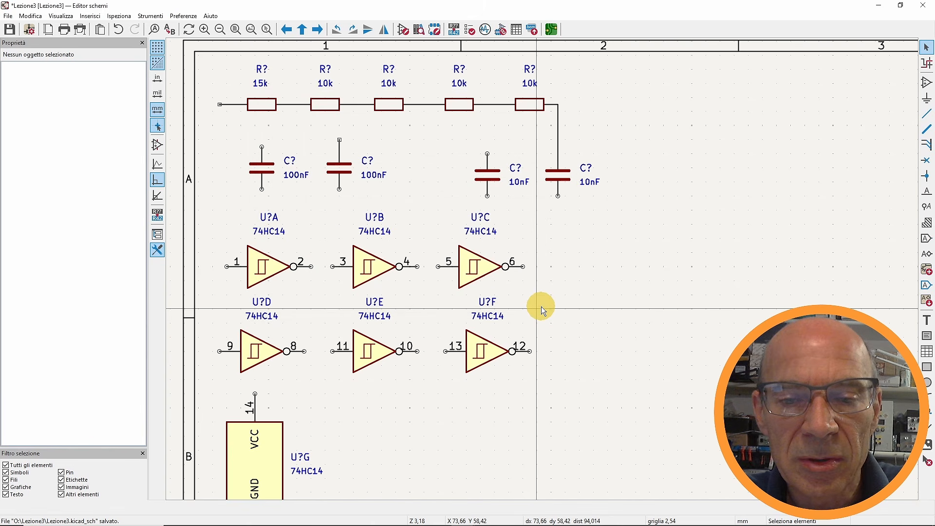
- Move the rightmost resistor out of its row to just below the 15k resistor
{"action": "left_click_drag", "start_coordinate": [531, 107], "coordinate": [513, 107]}
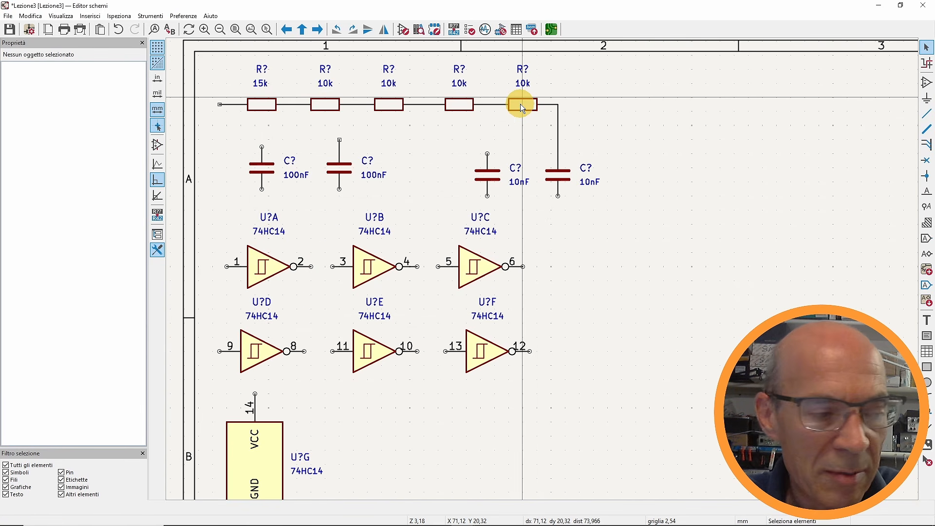
{"action": "right_click", "coordinate": [520, 103]}
{"action": "left_click", "coordinate": [583, 84]}
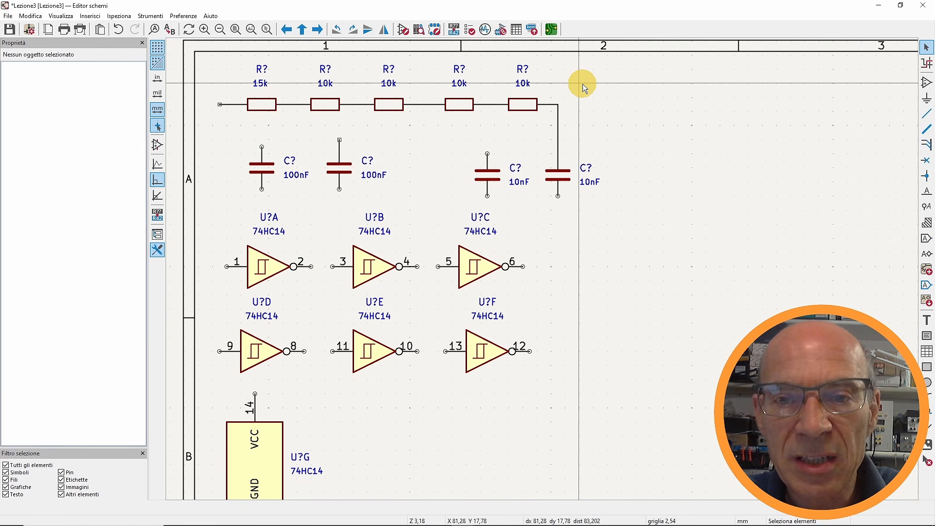
{"action": "mouse_move", "coordinate": [522, 105]}
{"action": "left_mouse_down"}
{"action": "mouse_move", "coordinate": [480, 130]}
{"action": "mouse_move", "coordinate": [548, 106]}
{"action": "mouse_move", "coordinate": [573, 81]}
{"action": "mouse_move", "coordinate": [517, 80]}
{"action": "mouse_move", "coordinate": [524, 104]}
{"action": "left_mouse_up"}
{"action": "left_click", "coordinate": [525, 104]}
{"action": "key", "text": "m"}
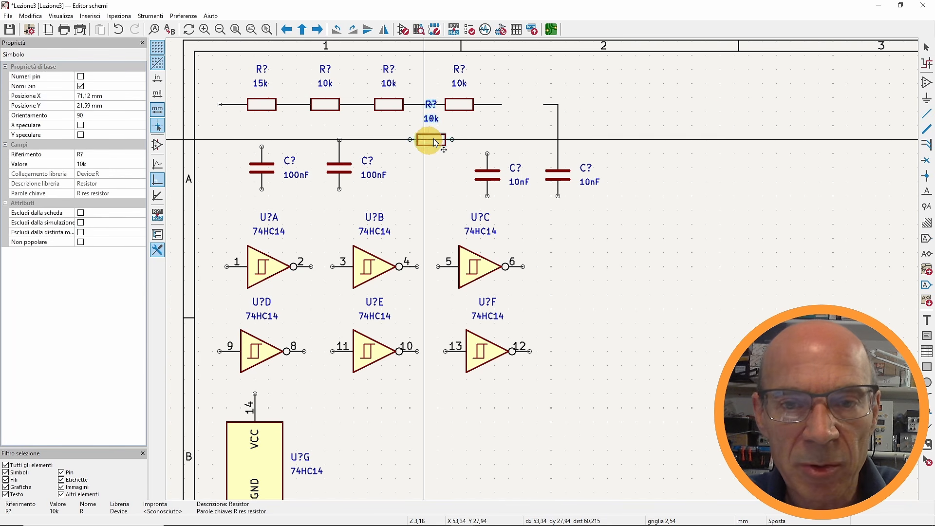
{"action": "left_click", "coordinate": [261, 163]}
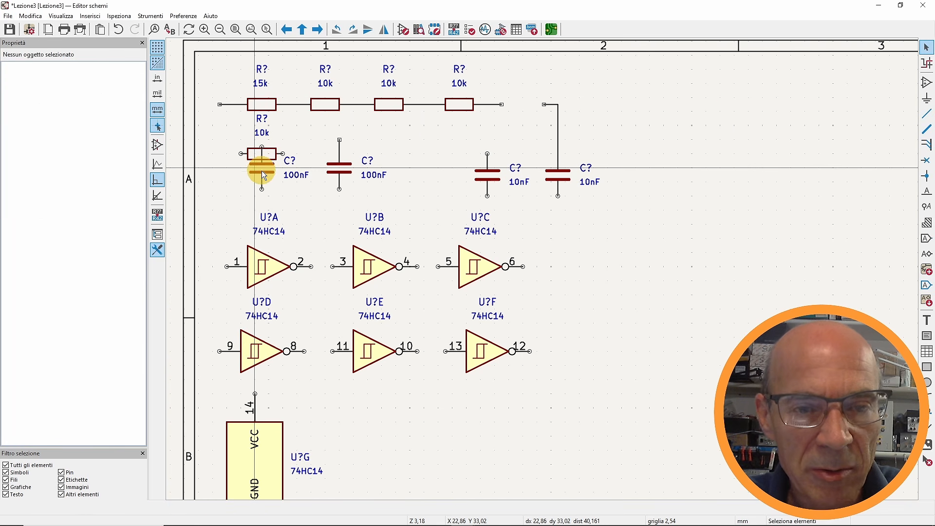
- Move the leftmost 100nF capacitor between the other 100nF capacitor and the first 10nF capacitor
{"action": "left_click", "coordinate": [262, 172]}
{"action": "key", "text": "m"}
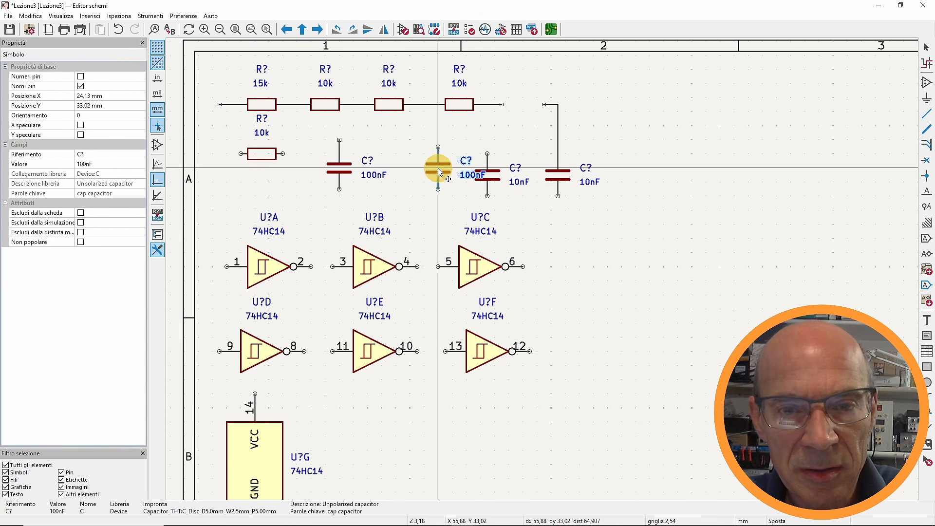
{"action": "left_click", "coordinate": [418, 170]}
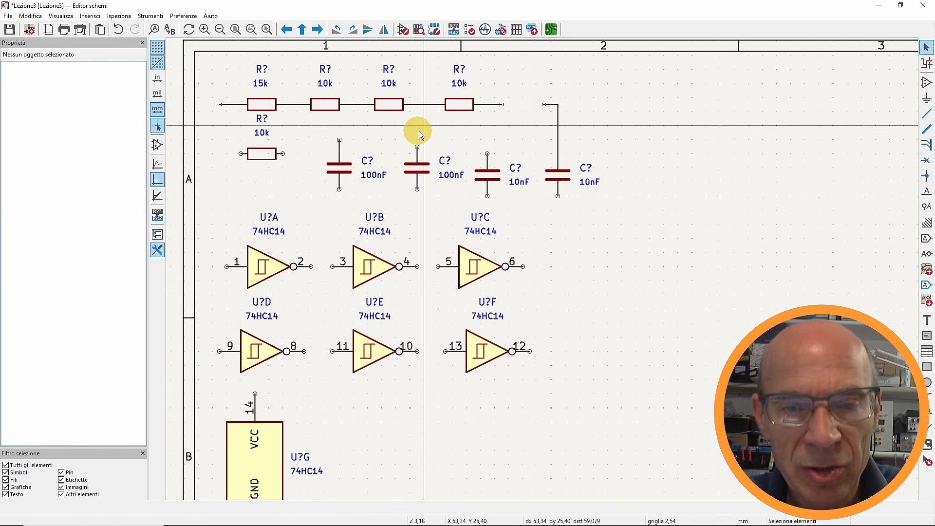
- Annotate the entire schematic by X position, resetting existing annotations and using the first free number after 0
{"action": "left_click", "coordinate": [453, 30]}
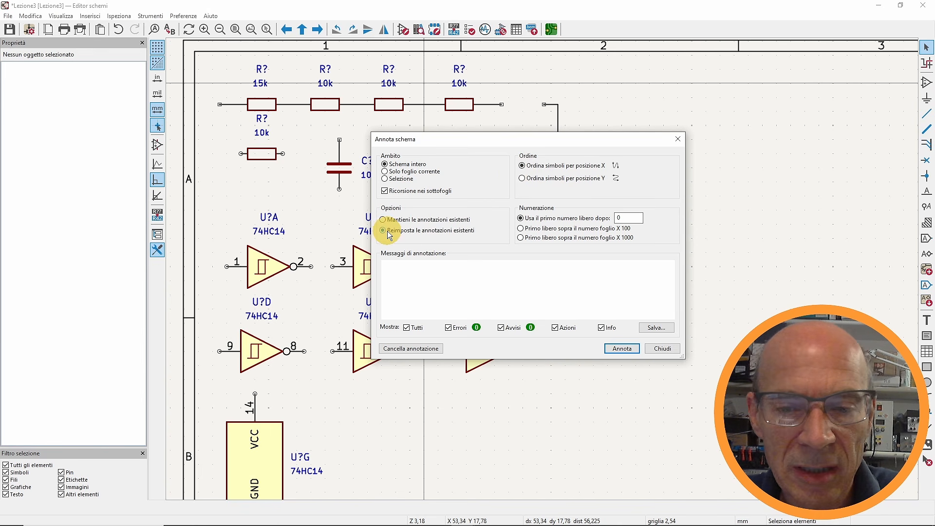
{"action": "left_click", "coordinate": [628, 347]}
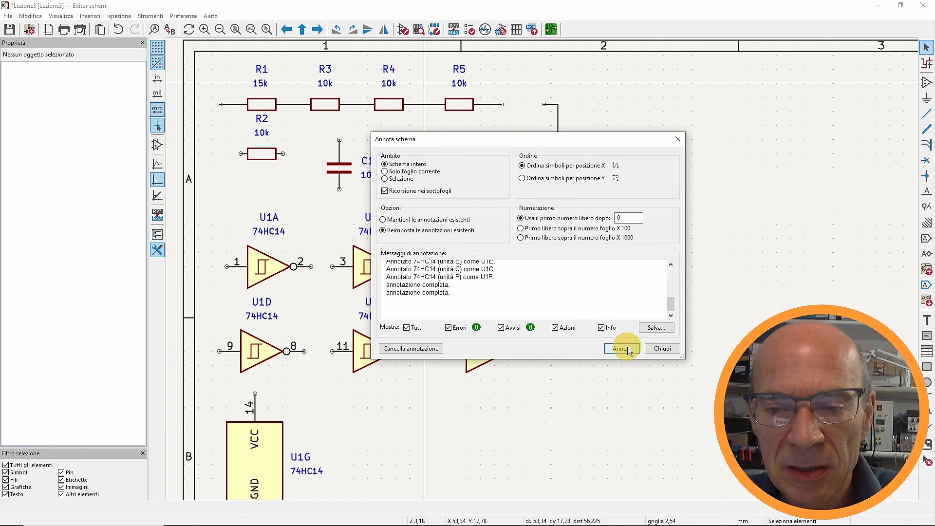
{"action": "left_click", "coordinate": [661, 349]}
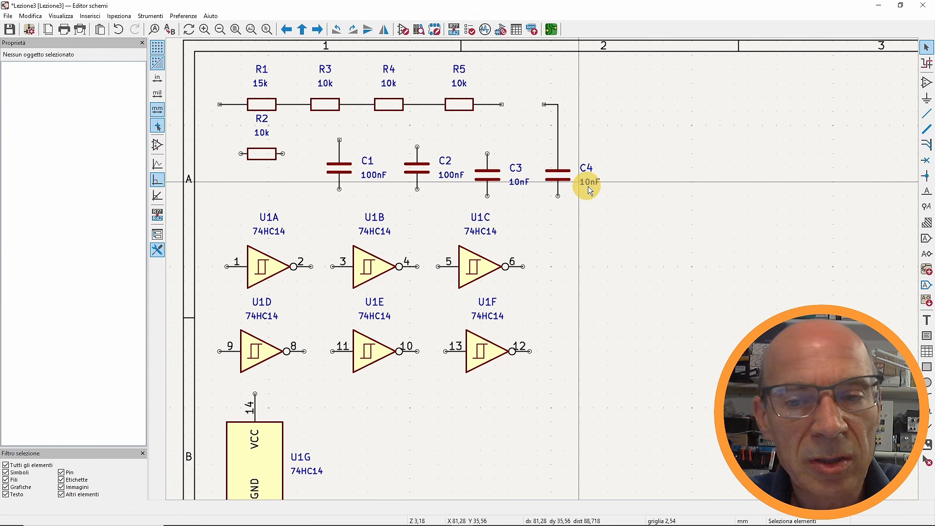
- Move the value texts of R1, R3, R4 and R5 together down to just above their resistor bodies
{"action": "scroll", "coordinate": [479, 383], "scroll_direction": "down", "scroll_amount": 1}
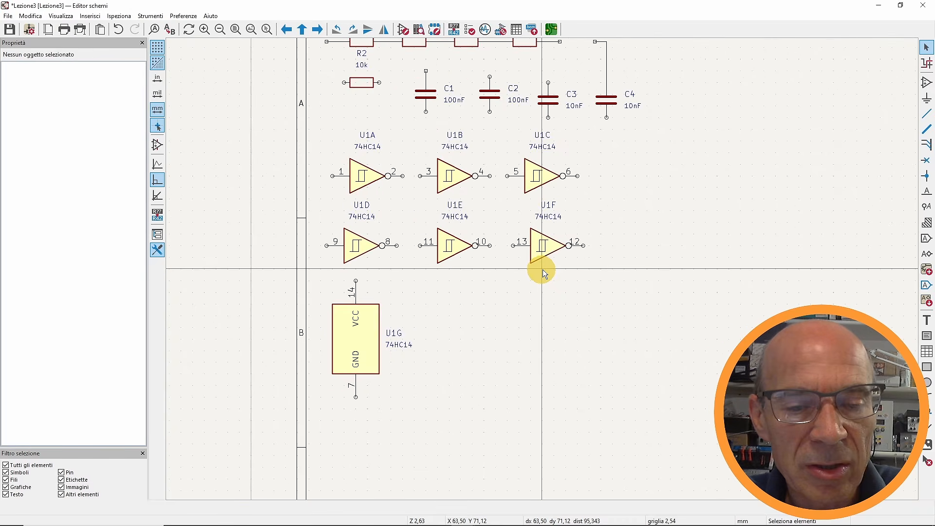
{"action": "scroll", "coordinate": [463, 90], "scroll_direction": "up", "scroll_amount": 3}
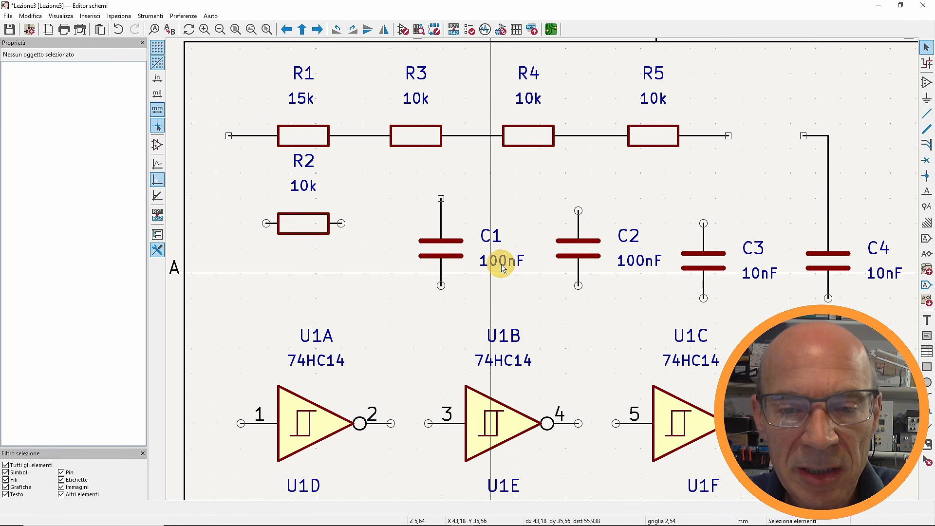
{"action": "middle_click_drag", "start_coordinate": [509, 281], "coordinate": [483, 338]}
{"action": "middle_click_drag", "start_coordinate": [310, 162], "coordinate": [335, 190]}
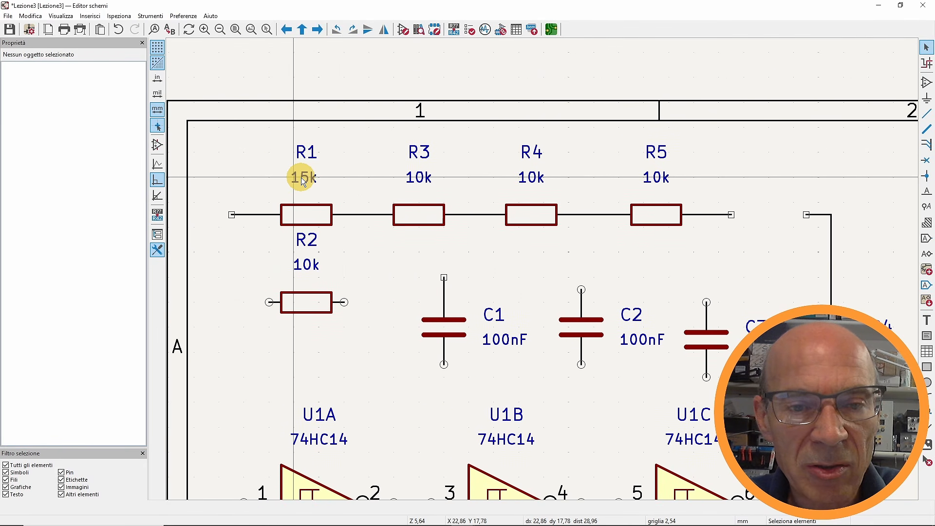
{"action": "mouse_move", "coordinate": [303, 182]}
{"action": "left_mouse_down"}
{"action": "mouse_move", "coordinate": [304, 196]}
{"action": "mouse_move", "coordinate": [342, 183]}
{"action": "mouse_move", "coordinate": [292, 182]}
{"action": "mouse_move", "coordinate": [306, 179]}
{"action": "left_mouse_up"}
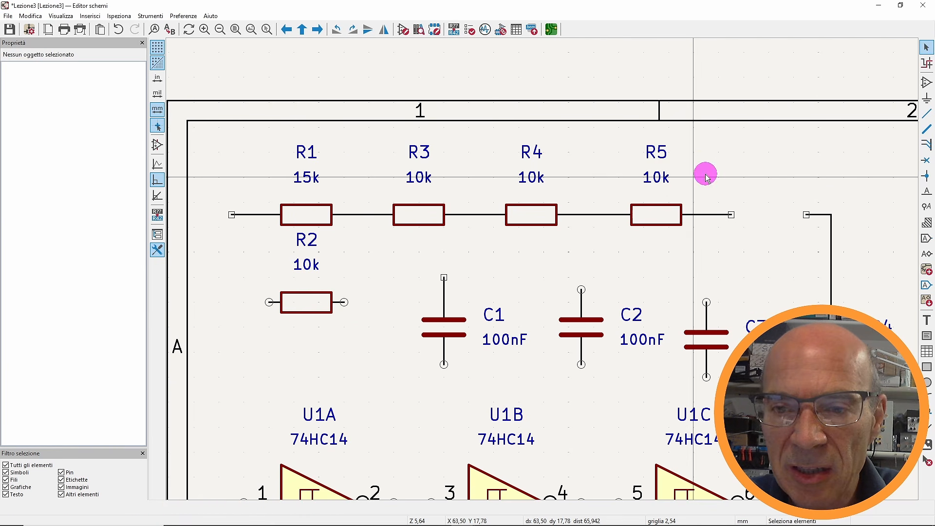
{"action": "left_click_drag", "start_coordinate": [706, 175], "coordinate": [288, 187]}
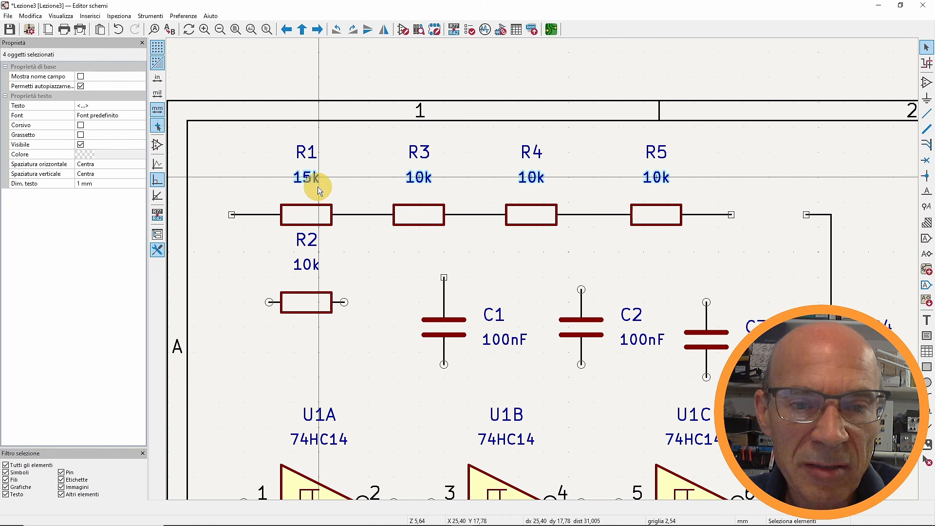
{"action": "left_click_drag", "start_coordinate": [314, 182], "coordinate": [308, 195]}
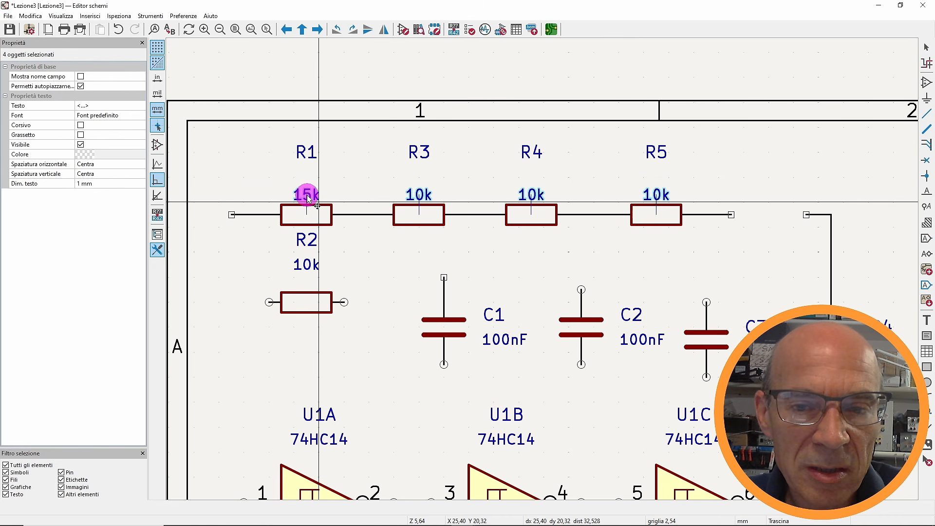
{"action": "left_click_drag", "start_coordinate": [704, 141], "coordinate": [305, 178]}
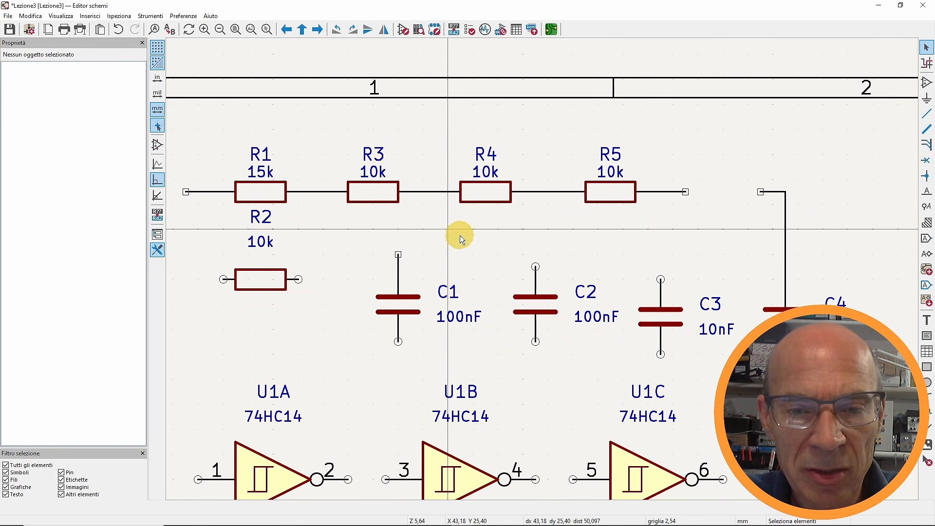
- Draw a wire from the upper pin of C1 up and over R4, then down to the upper pin of C2
{"action": "middle_click_drag", "start_coordinate": [455, 235], "coordinate": [379, 218]}
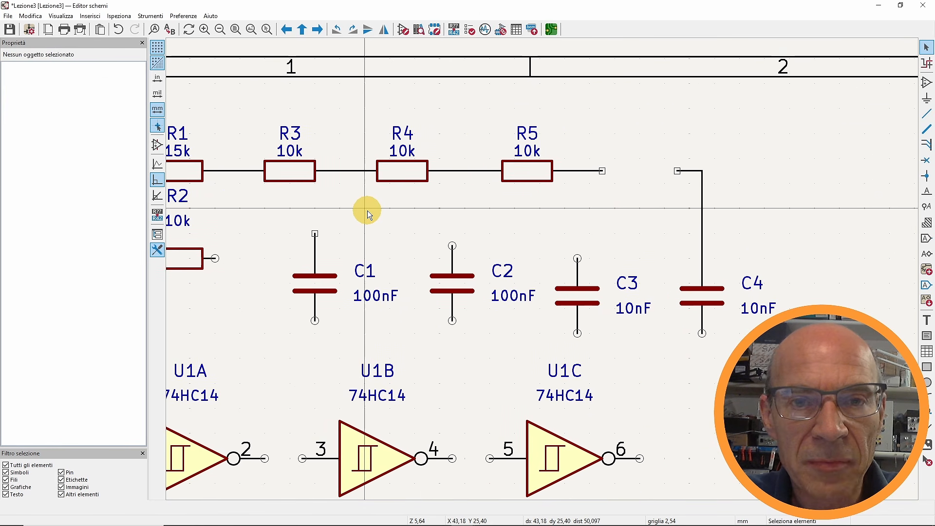
{"action": "key", "text": "w"}
{"action": "left_click", "coordinate": [316, 234]}
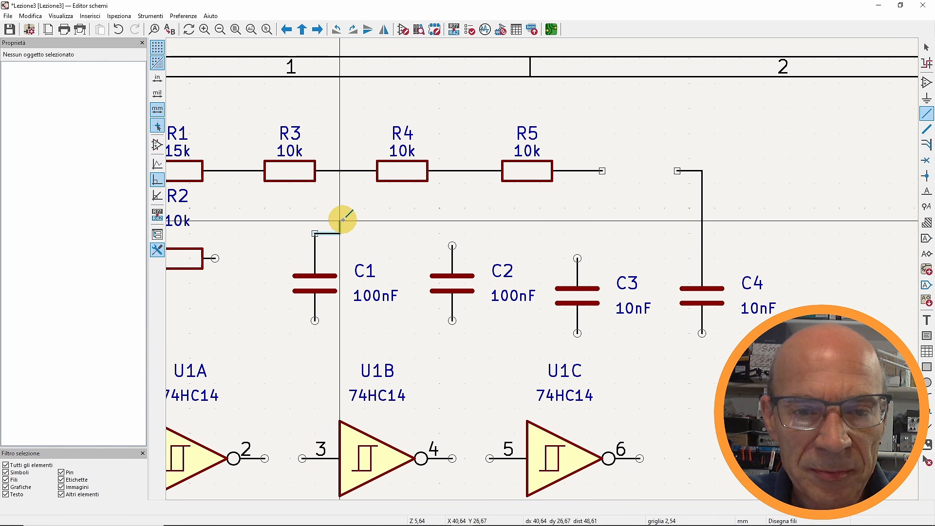
{"action": "left_click", "coordinate": [353, 96]}
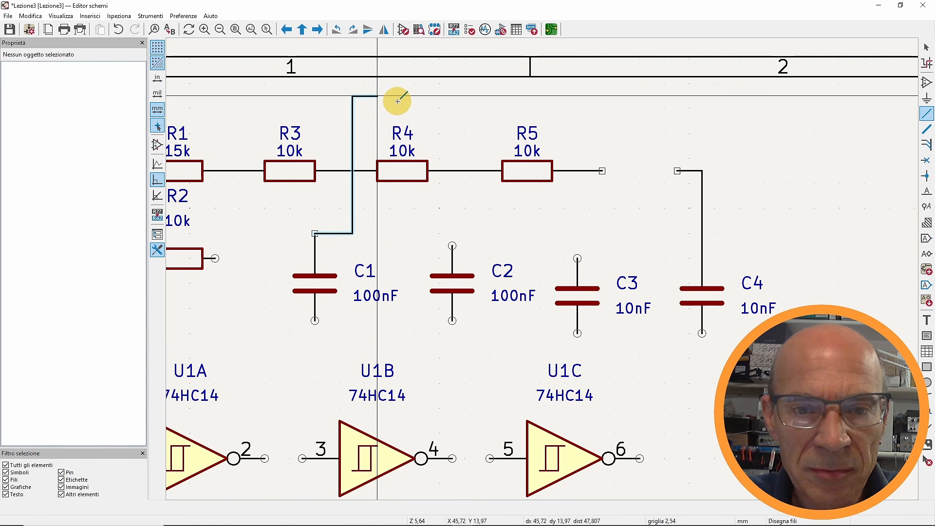
{"action": "left_click", "coordinate": [465, 206]}
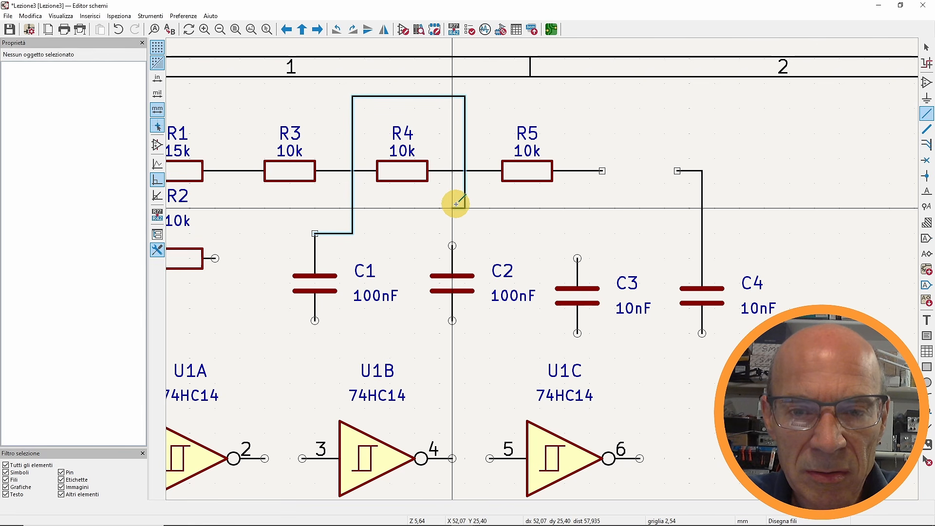
{"action": "left_click_drag", "start_coordinate": [453, 207], "coordinate": [452, 246]}
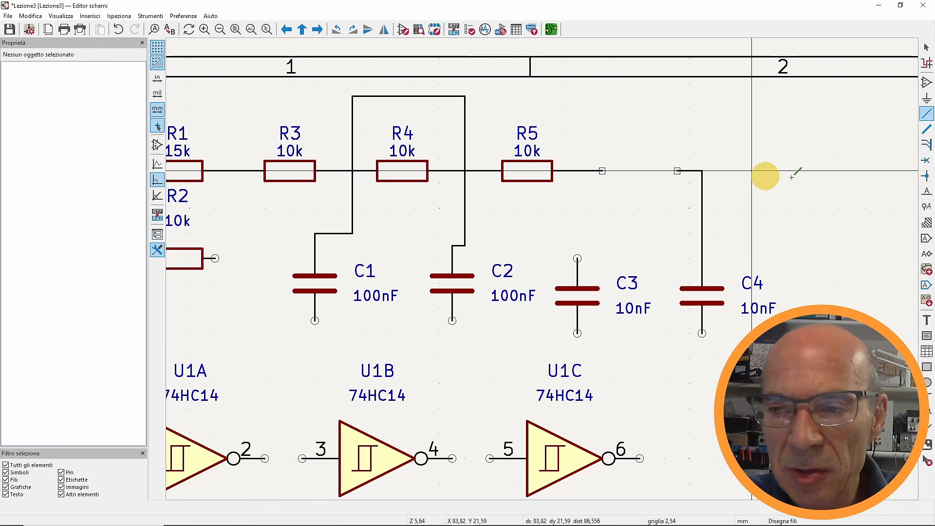
- Place a junction where the new wire crosses the line between R4 and R5
{"action": "left_click", "coordinate": [927, 176]}
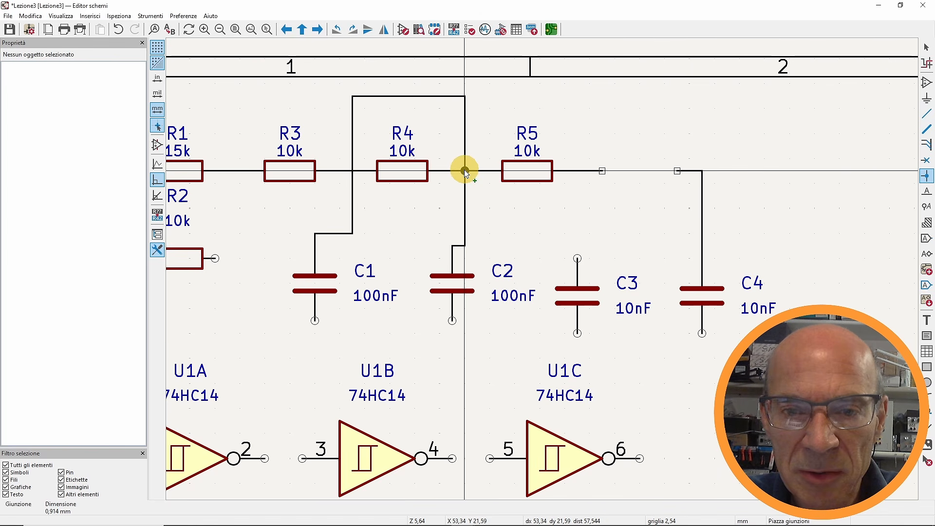
{"action": "left_click", "coordinate": [465, 171]}
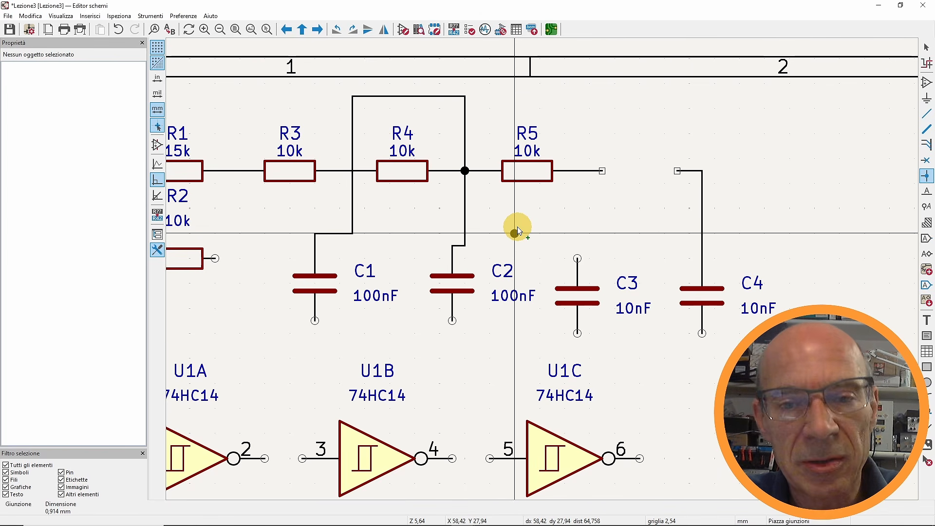
{"action": "key", "text": "Escape"}
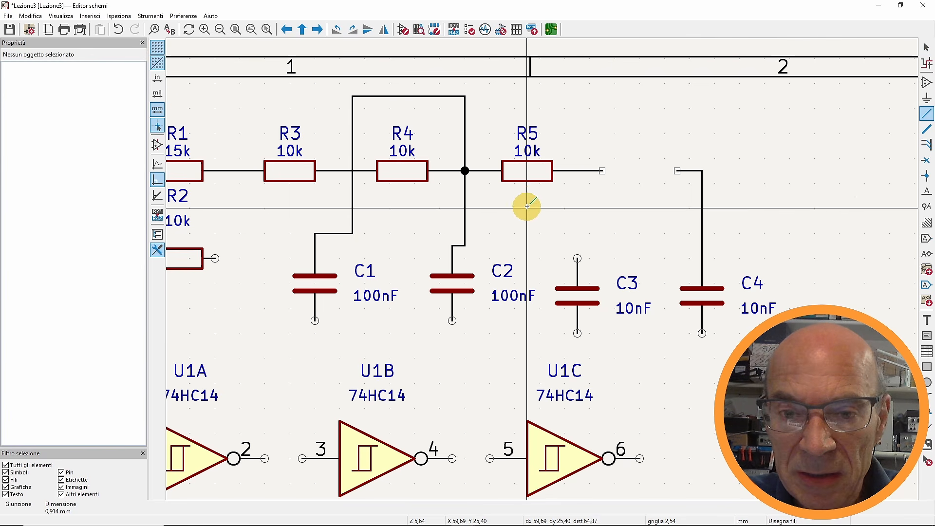
- Turn off the grid overrides and switch the working grid to 1.27 mm
{"action": "key", "text": "w"}
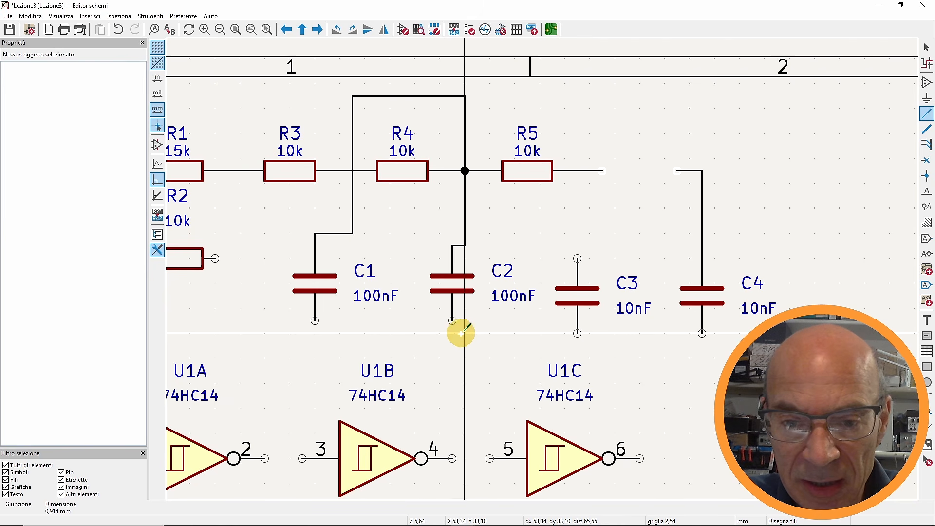
{"action": "left_click", "coordinate": [157, 62]}
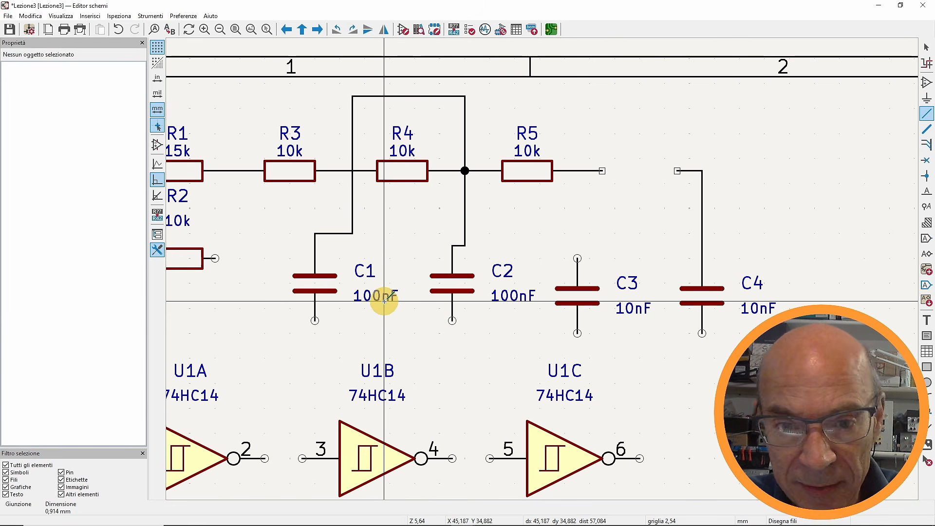
{"action": "key", "text": "n"}
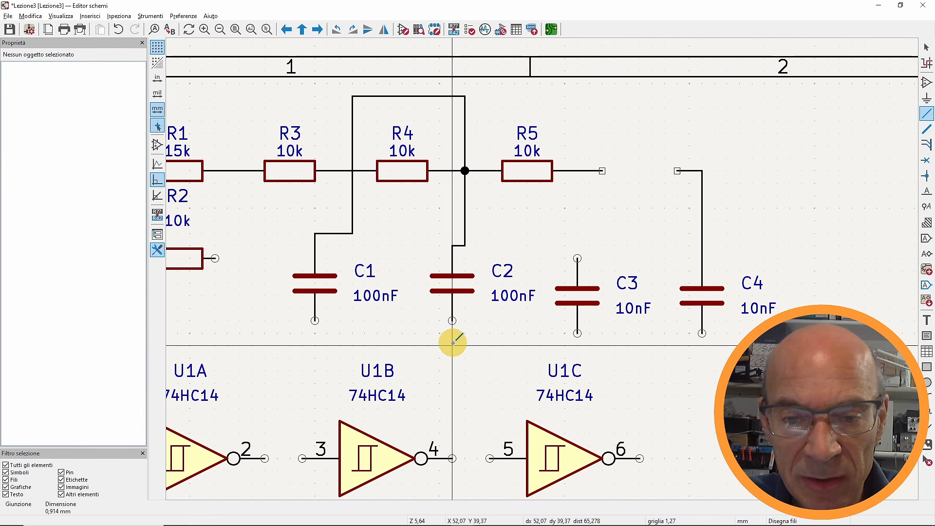
{"action": "scroll", "coordinate": [453, 336], "scroll_direction": "up", "scroll_amount": 2}
- Turn the grid overrides back on and return the working grid to 2.54 mm
{"action": "left_click", "coordinate": [159, 62]}
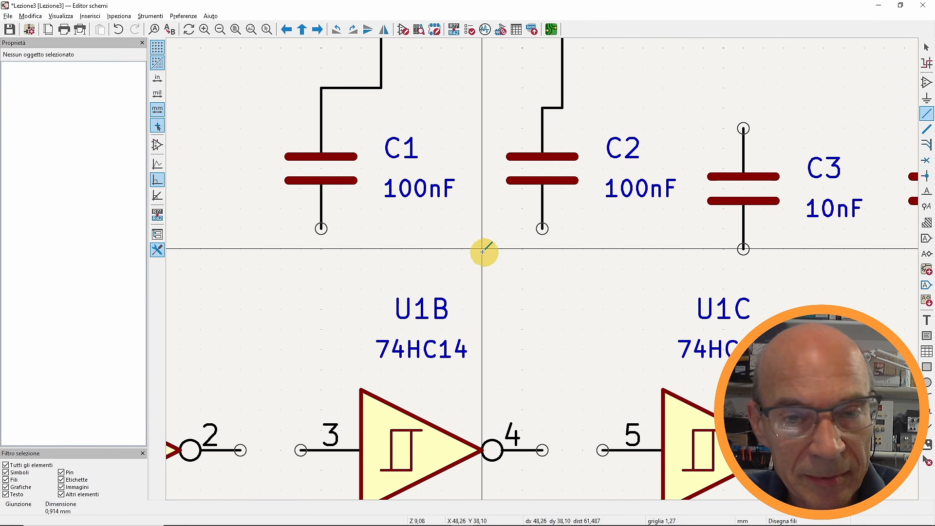
{"action": "right_click", "coordinate": [161, 49]}
{"action": "left_click", "coordinate": [193, 60]}
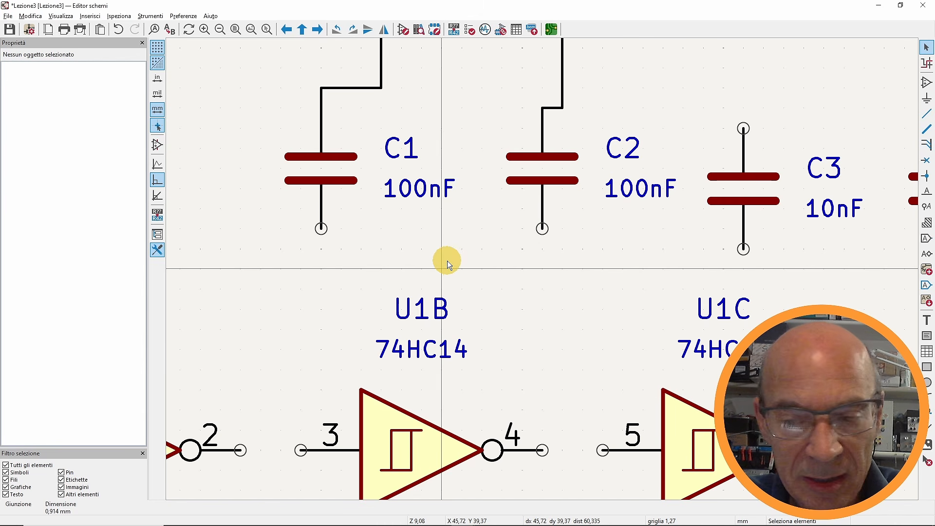
{"action": "key", "text": "shift+n"}
{"action": "middle_click_drag", "start_coordinate": [568, 305], "coordinate": [513, 320]}
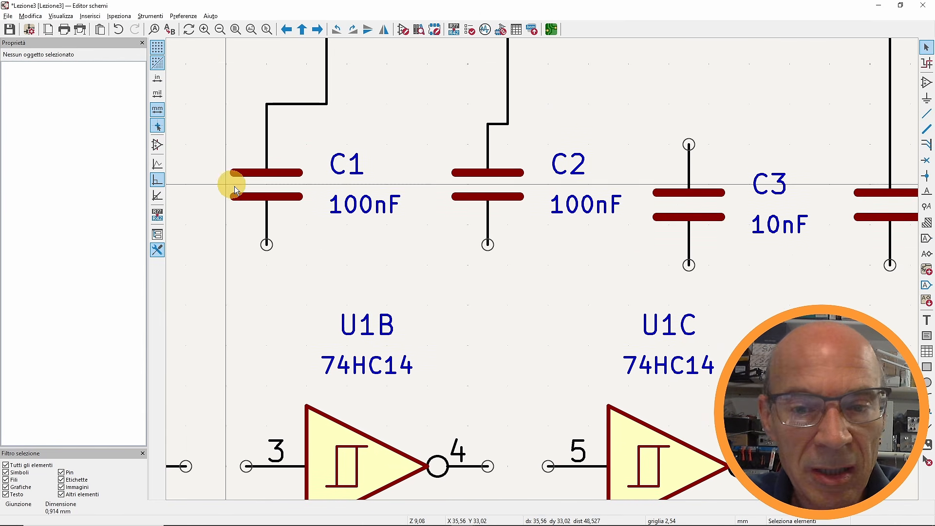
- Highlight the net joining C1 and C2, the R3–R4 net, and the C1 net again to compare their connections
{"action": "scroll", "coordinate": [541, 268], "scroll_direction": "down", "scroll_amount": 2}
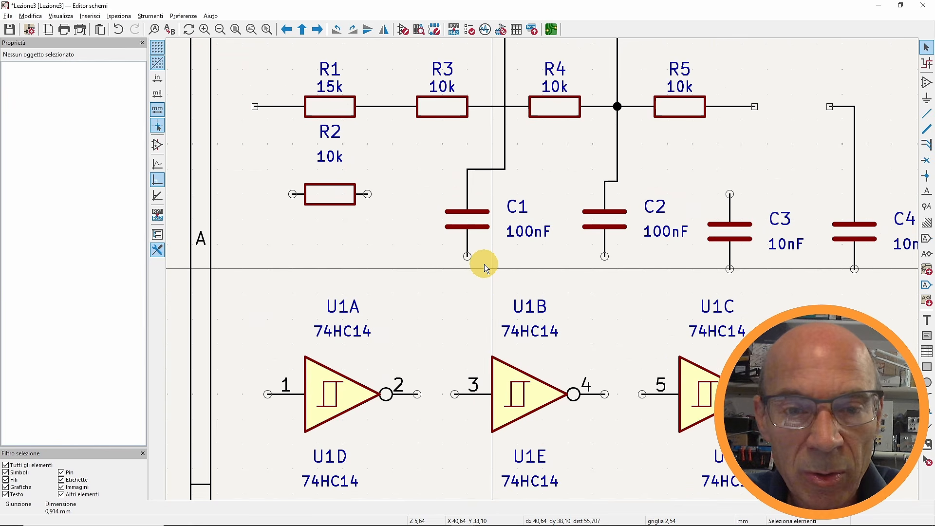
{"action": "scroll", "coordinate": [679, 329], "scroll_direction": "down", "scroll_amount": 2}
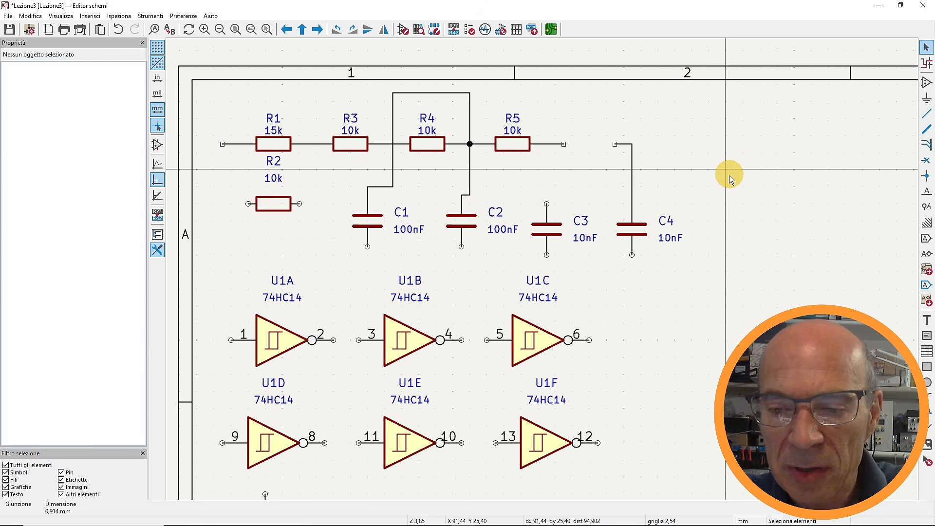
{"action": "left_click", "coordinate": [926, 63]}
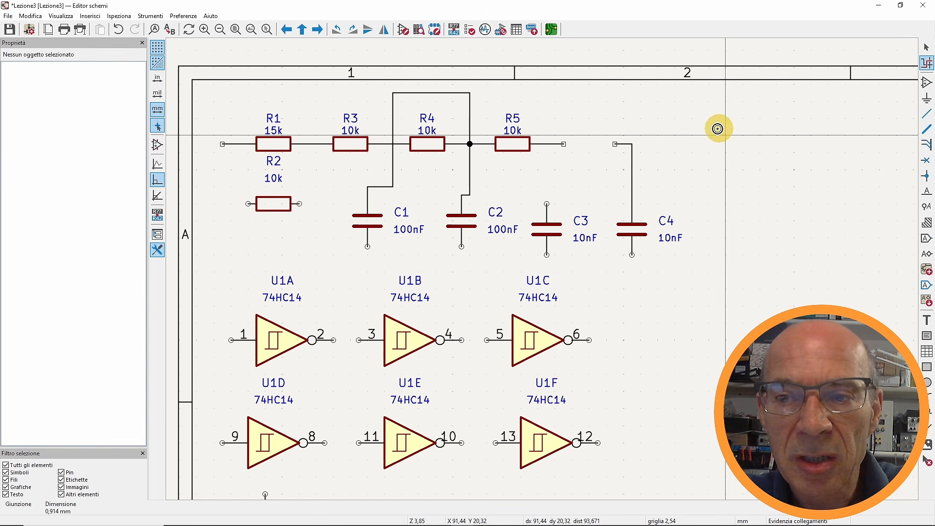
{"action": "left_click", "coordinate": [470, 115]}
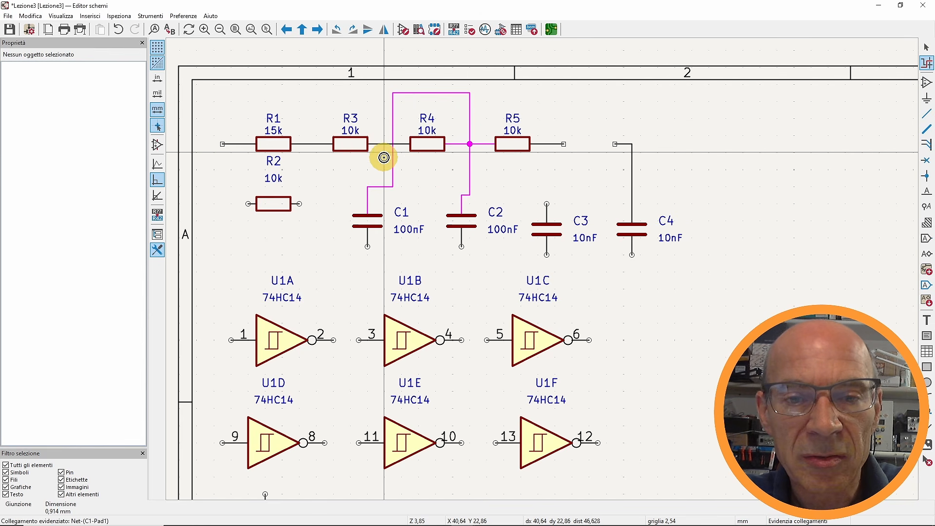
{"action": "scroll", "coordinate": [372, 161], "scroll_direction": "up", "scroll_amount": 1}
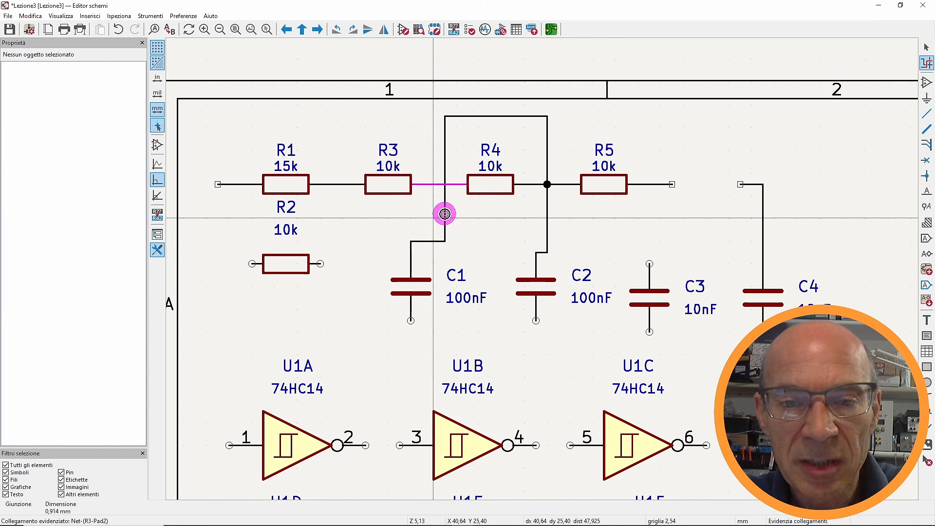
{"action": "left_click", "coordinate": [434, 184]}
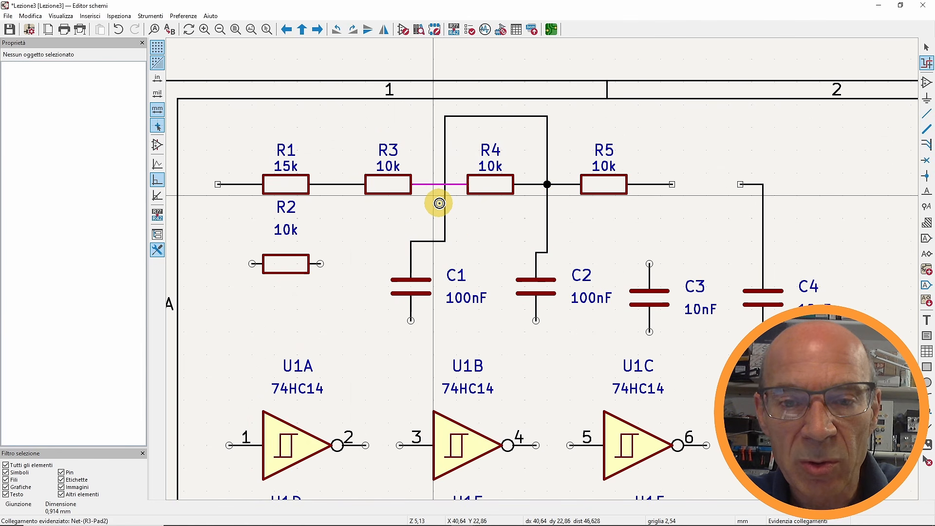
{"action": "left_click", "coordinate": [445, 199]}
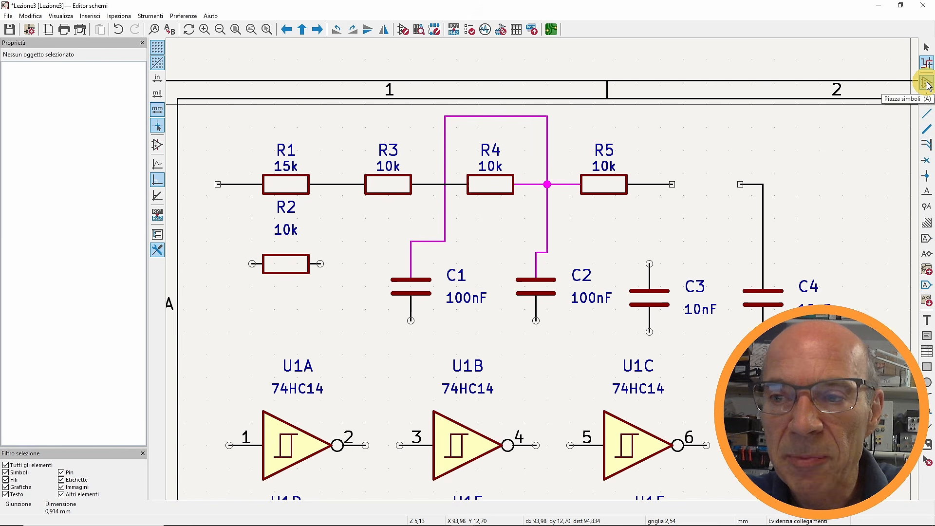
- Browse the power symbol library and preview symbols such as +36V, -48V and +VDC
{"action": "middle_click_drag", "start_coordinate": [863, 150], "coordinate": [787, 115]}
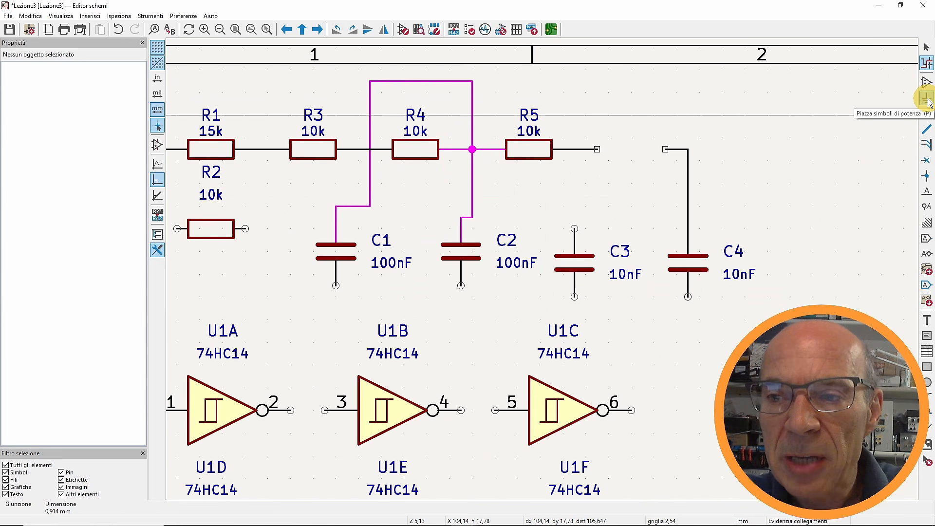
{"action": "left_click", "coordinate": [927, 99]}
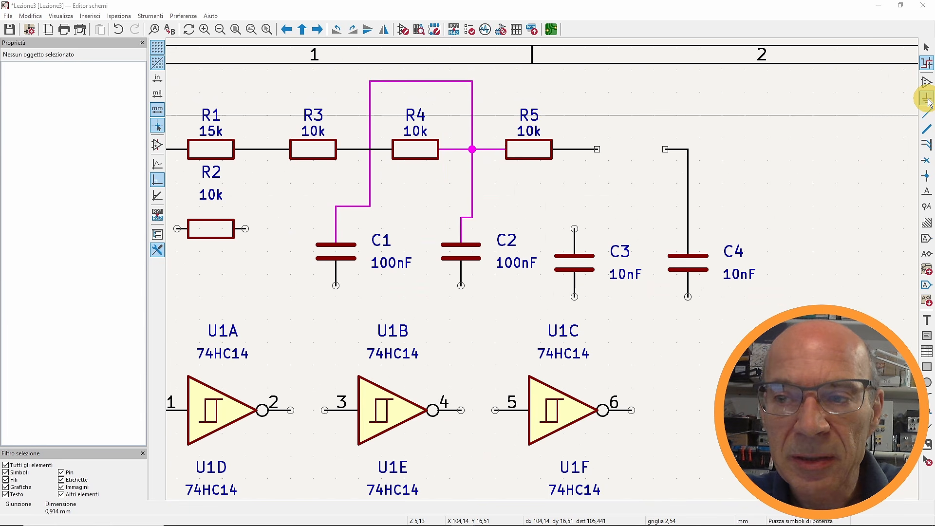
{"action": "left_click", "coordinate": [899, 111]}
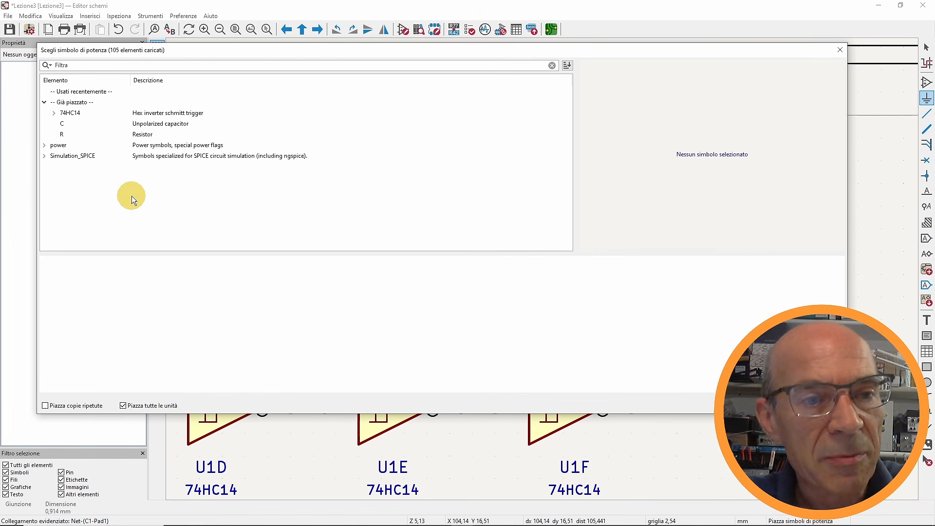
{"action": "left_click", "coordinate": [45, 145]}
{"action": "scroll", "coordinate": [129, 207], "scroll_direction": "down", "scroll_amount": 2}
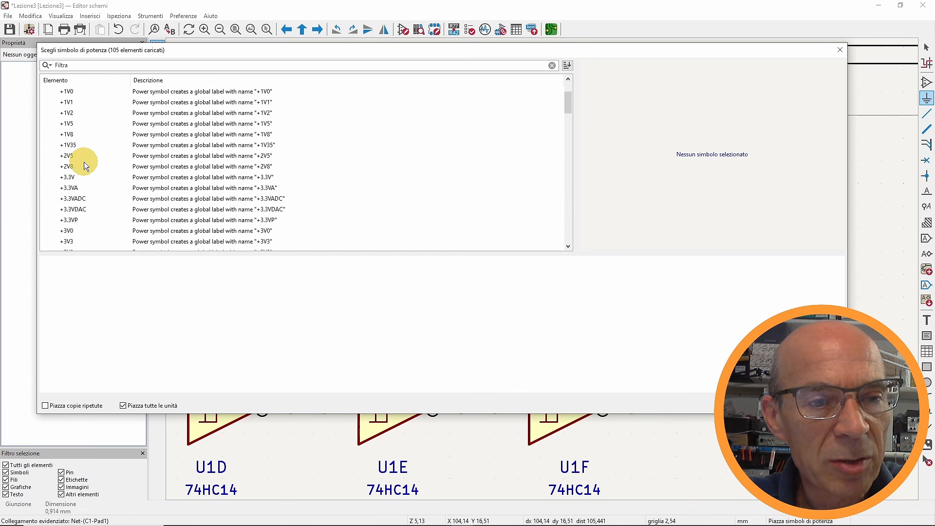
{"action": "left_click", "coordinate": [84, 161]}
{"action": "left_click", "coordinate": [90, 188]}
{"action": "scroll", "coordinate": [110, 211], "scroll_direction": "down", "scroll_amount": 1}
{"action": "left_click", "coordinate": [121, 212]}
{"action": "scroll", "coordinate": [136, 214], "scroll_direction": "down", "scroll_amount": 15}
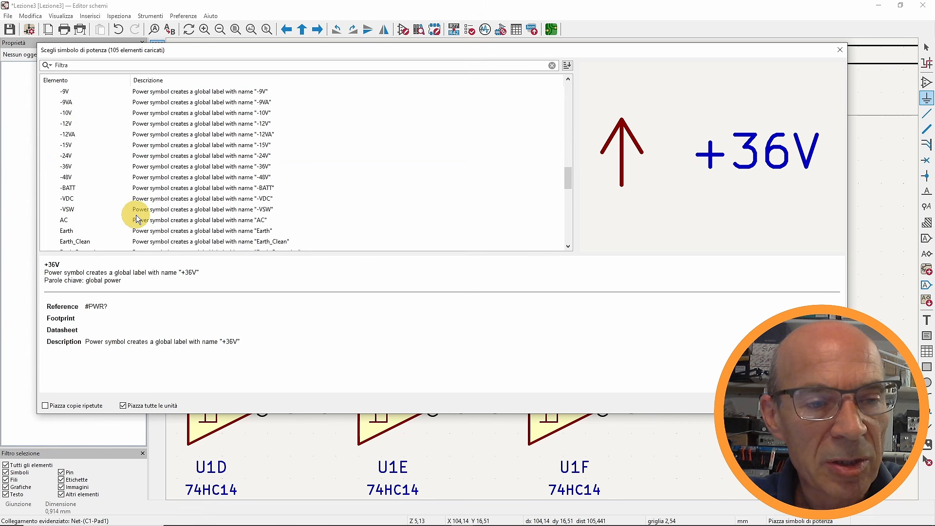
{"action": "left_click", "coordinate": [96, 177]}
{"action": "scroll", "coordinate": [171, 190], "scroll_direction": "up", "scroll_amount": 15}
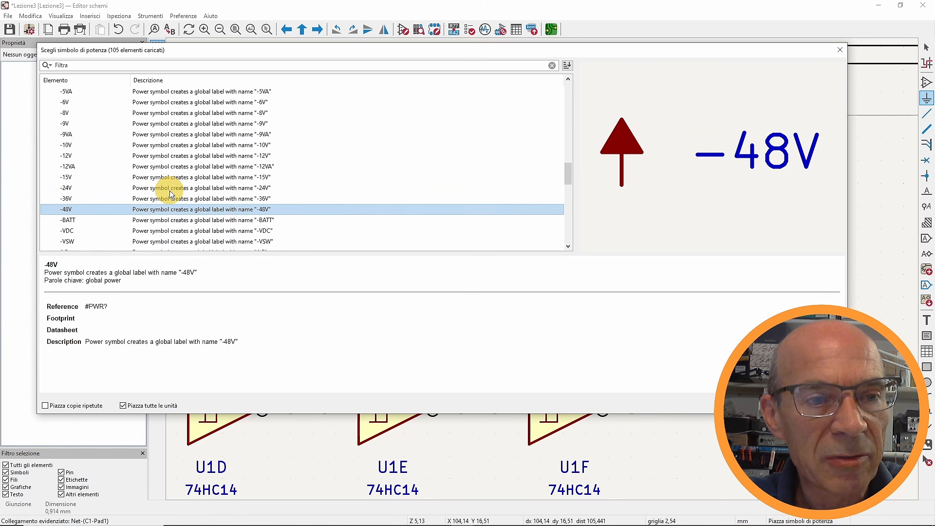
{"action": "scroll", "coordinate": [172, 195], "scroll_direction": "down", "scroll_amount": 10}
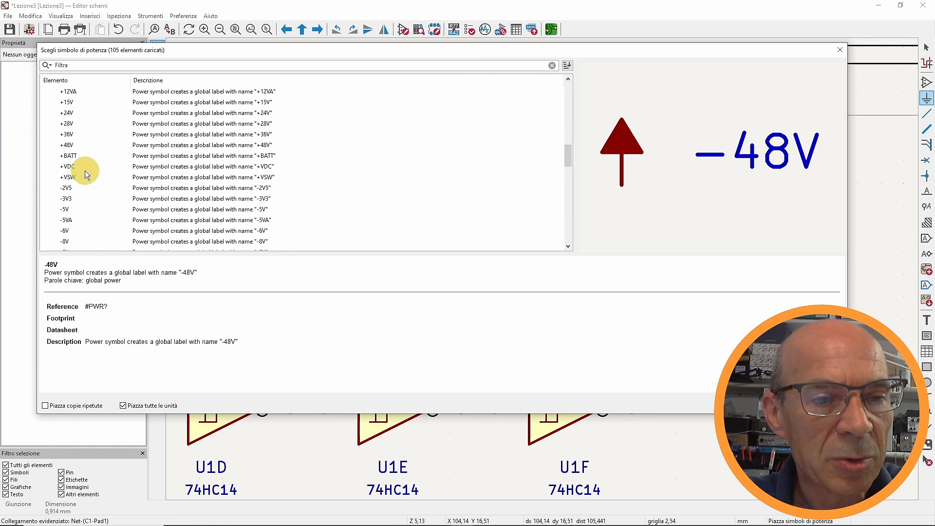
{"action": "left_click", "coordinate": [78, 166]}
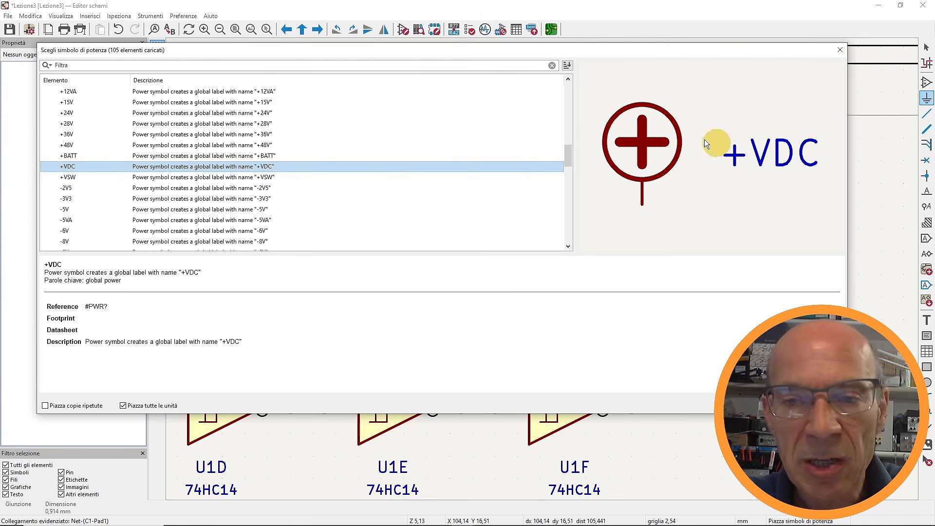
{"action": "scroll", "coordinate": [185, 181], "scroll_direction": "up", "scroll_amount": 4}
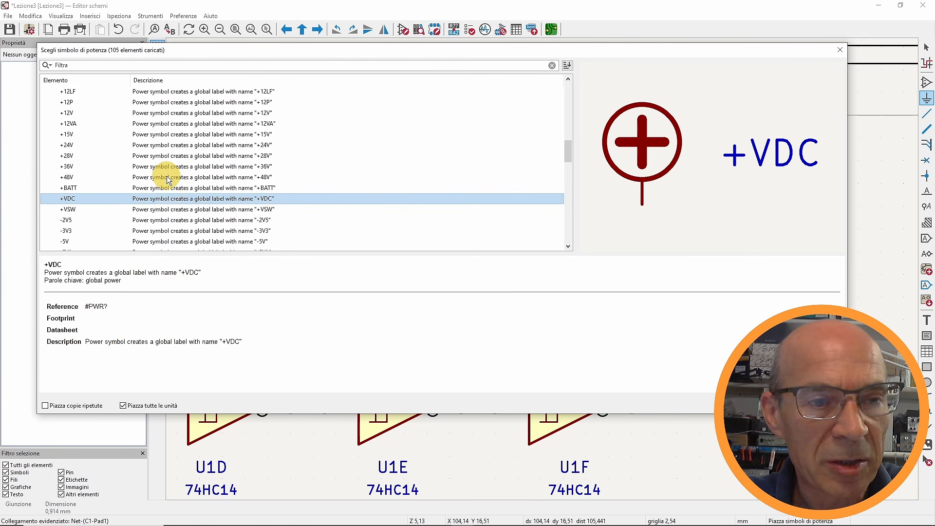
- Choose the +10V power symbol for placement and set its value to +V
{"action": "left_click", "coordinate": [144, 155]}
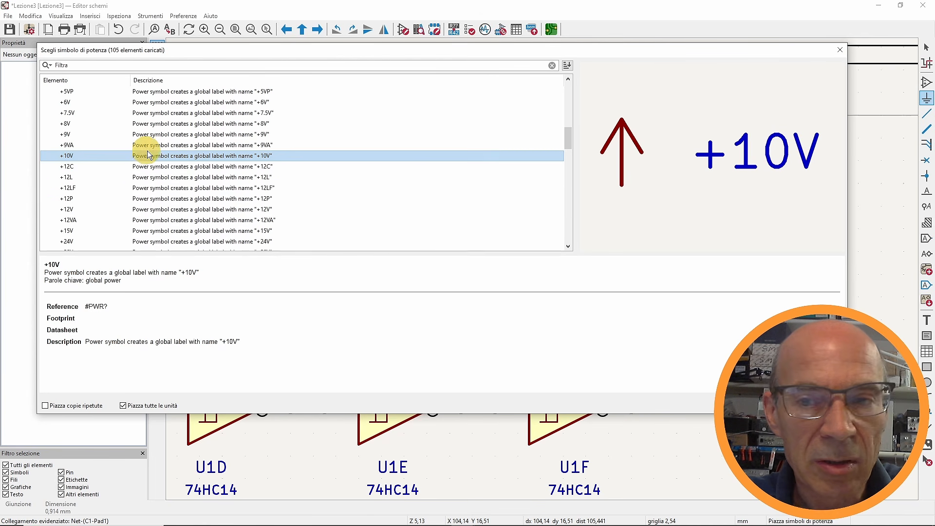
{"action": "double_click", "coordinate": [79, 155]}
{"action": "key", "text": "e"}
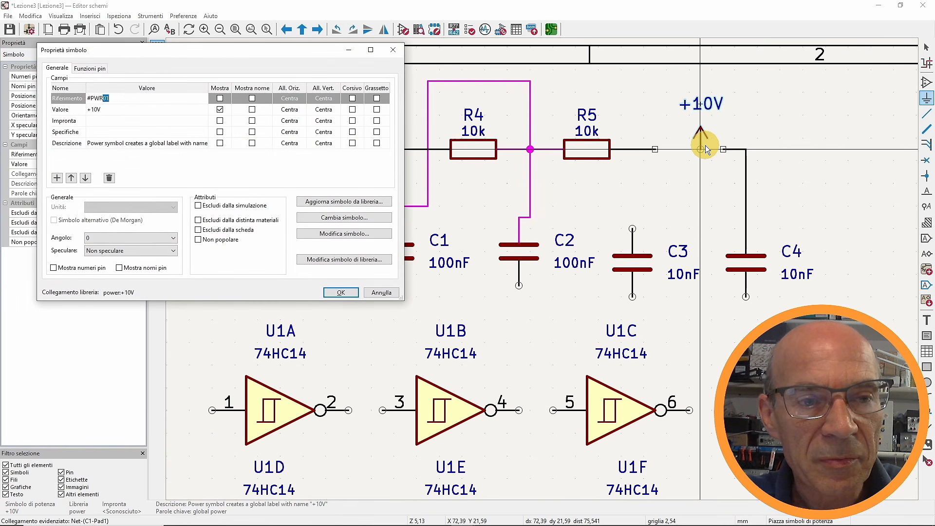
{"action": "left_click", "coordinate": [126, 110]}
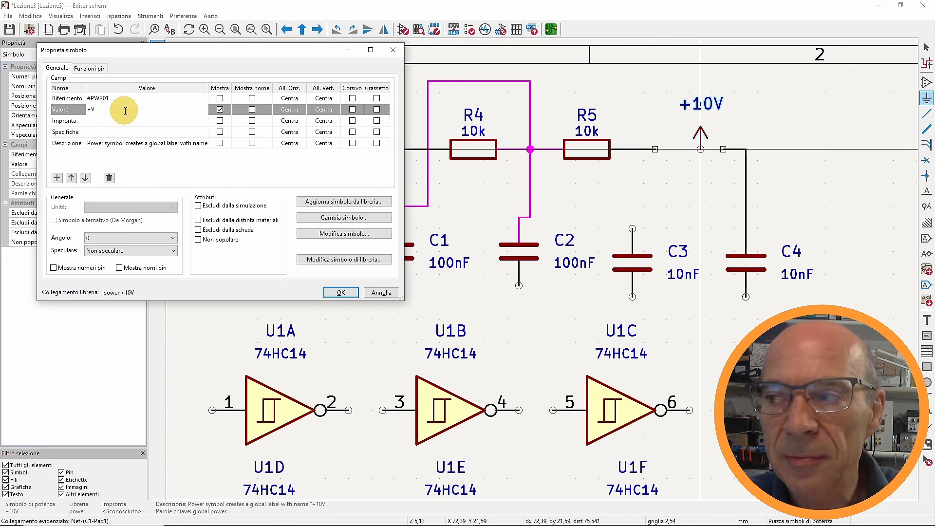
{"action": "left_click", "coordinate": [340, 293]}
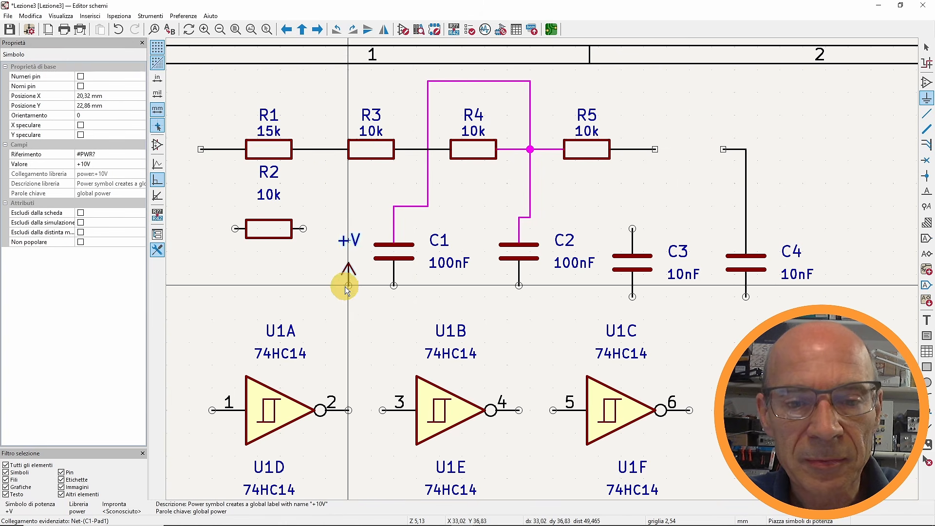
- Place +V symbols on the free wire end after R5, C3's upper pin and U1G's VCC pin
{"action": "left_click", "coordinate": [656, 146]}
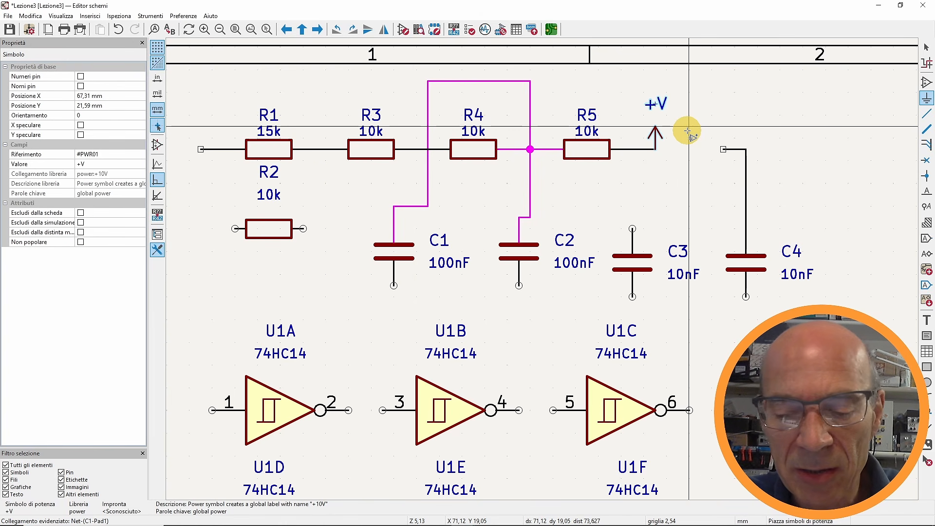
{"action": "left_click", "coordinate": [633, 229]}
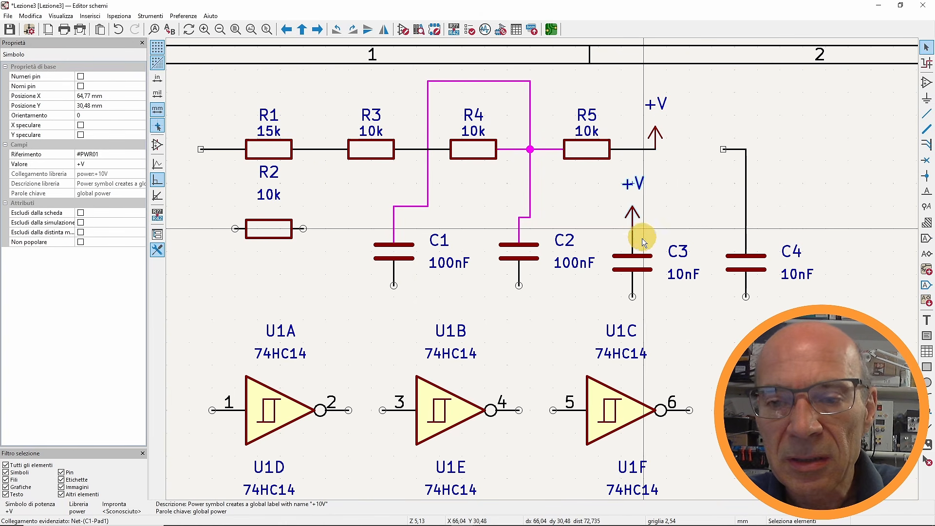
{"action": "key", "text": "Escape"}
{"action": "scroll", "coordinate": [567, 384], "scroll_direction": "down", "scroll_amount": 5}
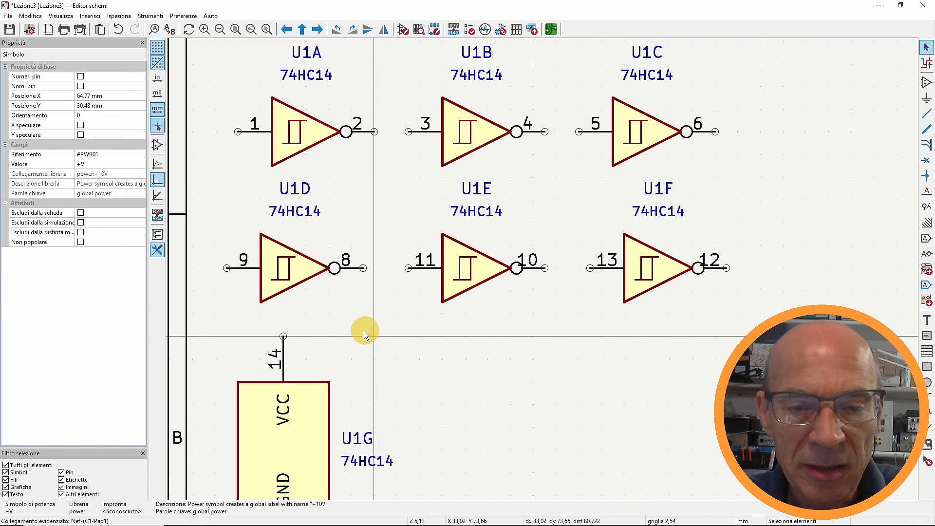
{"action": "key", "text": "m"}
{"action": "left_click", "coordinate": [283, 336]}
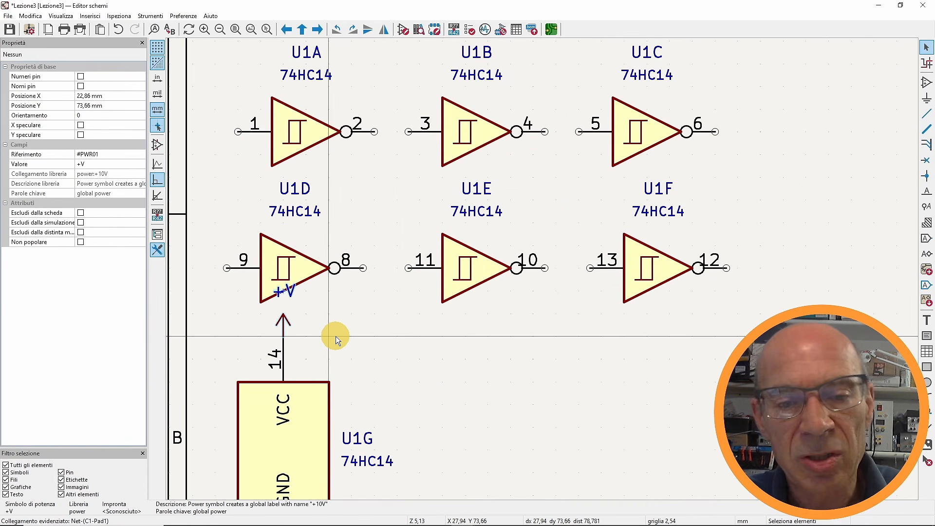
{"action": "key", "text": "Escape"}
- Compare the GND, GND1, GND2, GND3 and GNDA symbols in the power symbol library
{"action": "middle_click_drag", "start_coordinate": [393, 359], "coordinate": [443, 247]}
{"action": "left_click_drag", "start_coordinate": [428, 204], "coordinate": [307, 428]}
{"action": "mouse_move", "coordinate": [349, 396]}
{"action": "left_mouse_down"}
{"action": "mouse_move", "coordinate": [330, 383]}
{"action": "mouse_move", "coordinate": [337, 399]}
{"action": "left_mouse_up"}
{"action": "left_click", "coordinate": [470, 313]}
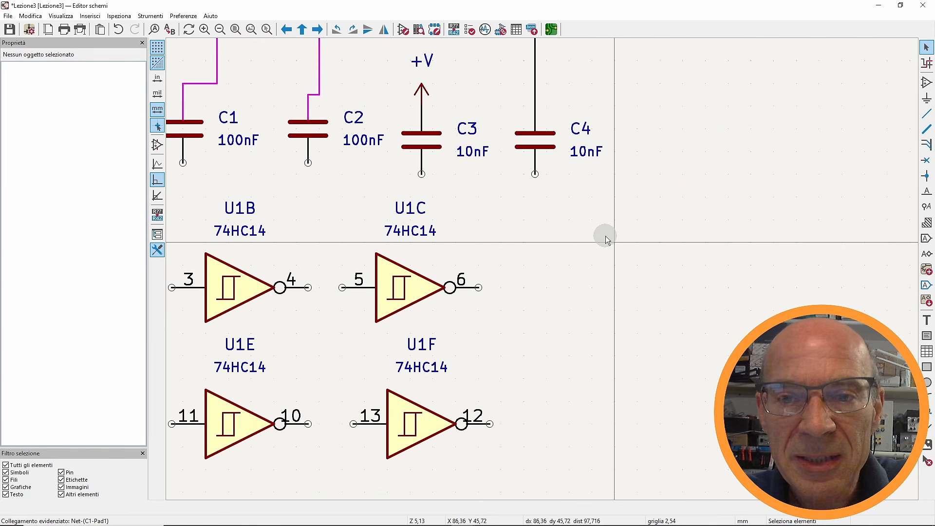
{"action": "middle_click_drag", "start_coordinate": [606, 236], "coordinate": [734, 247]}
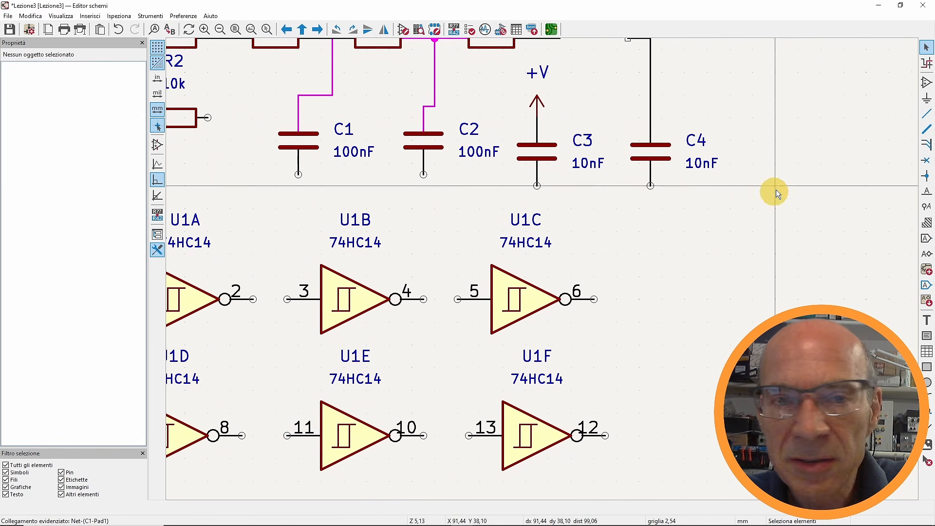
{"action": "left_click", "coordinate": [928, 100]}
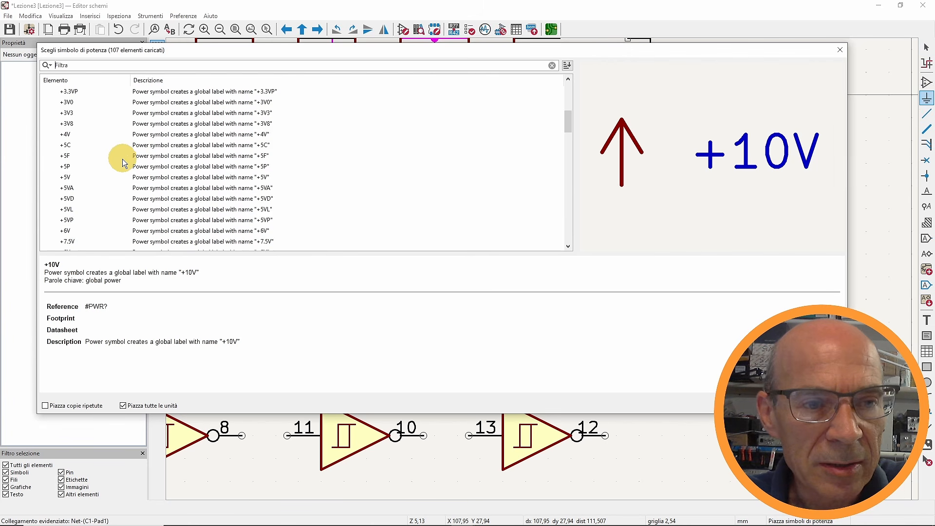
{"action": "scroll", "coordinate": [124, 170], "scroll_direction": "down", "scroll_amount": 10}
{"action": "scroll", "coordinate": [126, 178], "scroll_direction": "down", "scroll_amount": 2}
{"action": "left_click", "coordinate": [77, 134]}
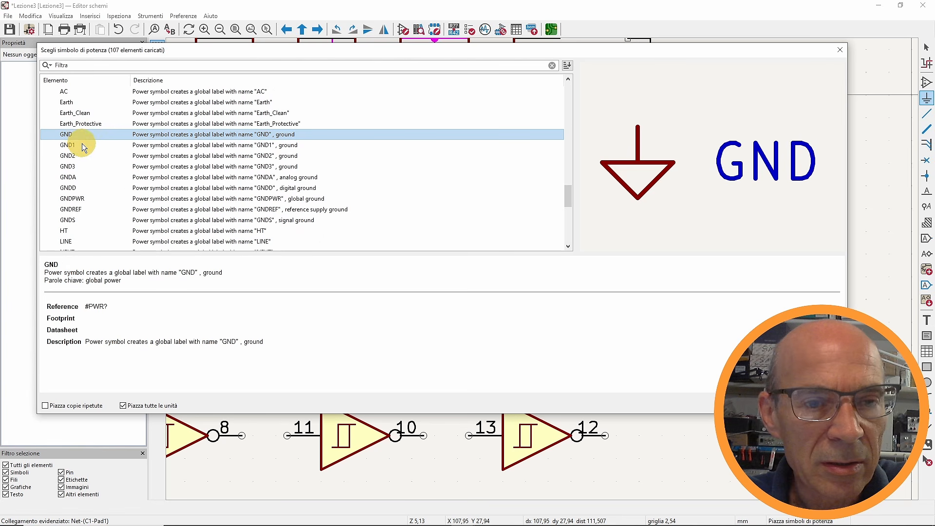
{"action": "left_click", "coordinate": [78, 145]}
{"action": "left_click", "coordinate": [79, 156]}
{"action": "left_click", "coordinate": [81, 166]}
{"action": "left_click", "coordinate": [81, 177]}
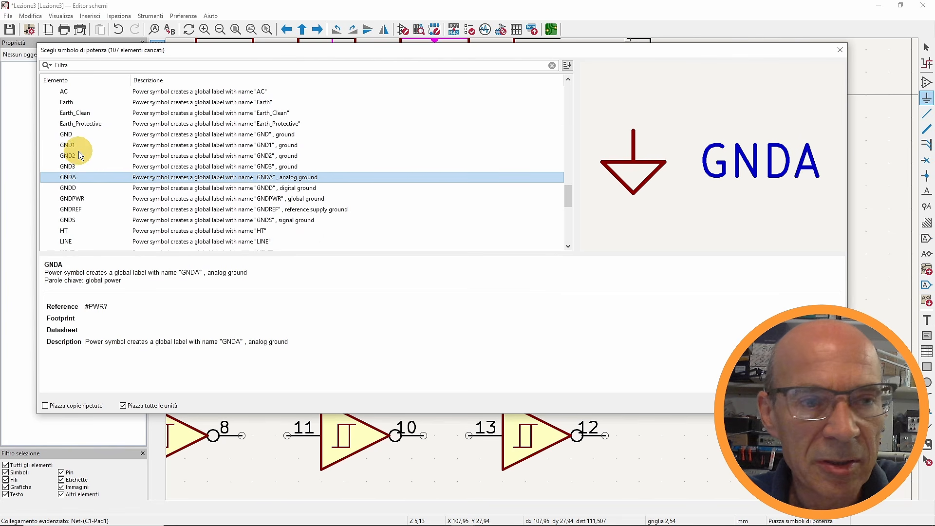
- Place a GND symbol on C4's lower pin and another just below U1G's GND pin
{"action": "left_click", "coordinate": [75, 136]}
{"action": "double_click", "coordinate": [71, 139]}
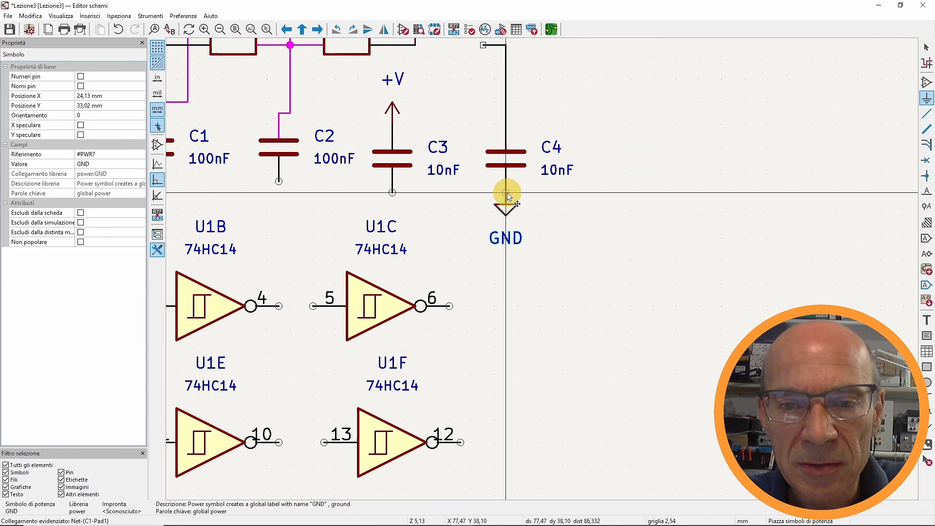
{"action": "left_click", "coordinate": [507, 195]}
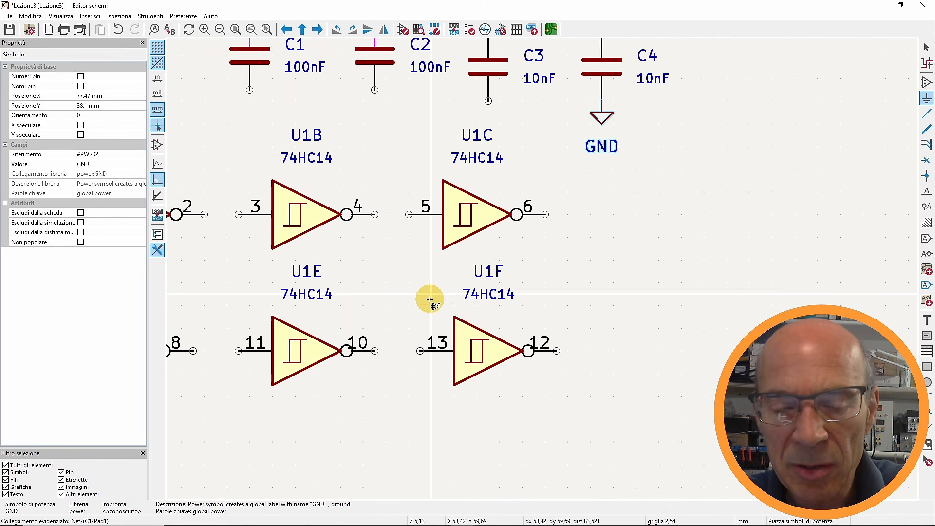
{"action": "left_click", "coordinate": [411, 389]}
{"action": "key", "text": "Escape"}
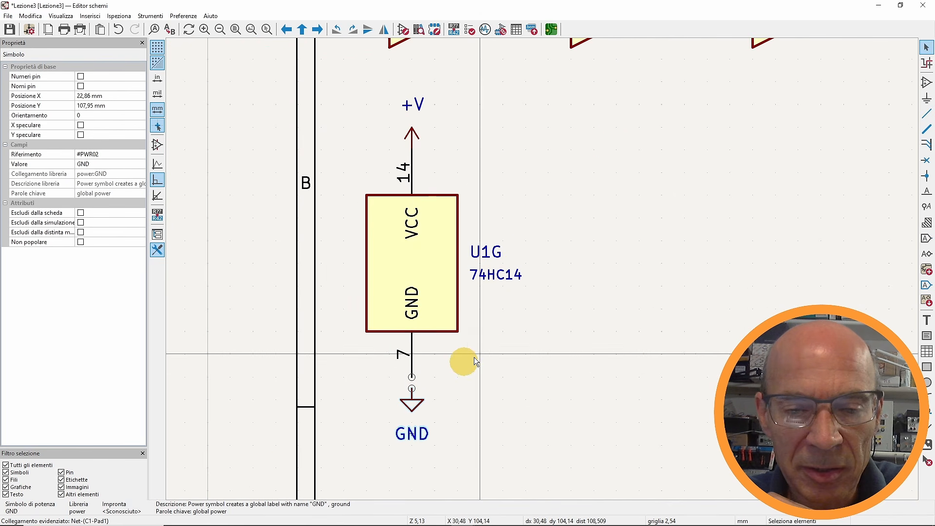
- Move the lower GND symbol up so it connects to pin 7 of U1G
{"action": "scroll", "coordinate": [474, 358], "scroll_direction": "up", "scroll_amount": 5}
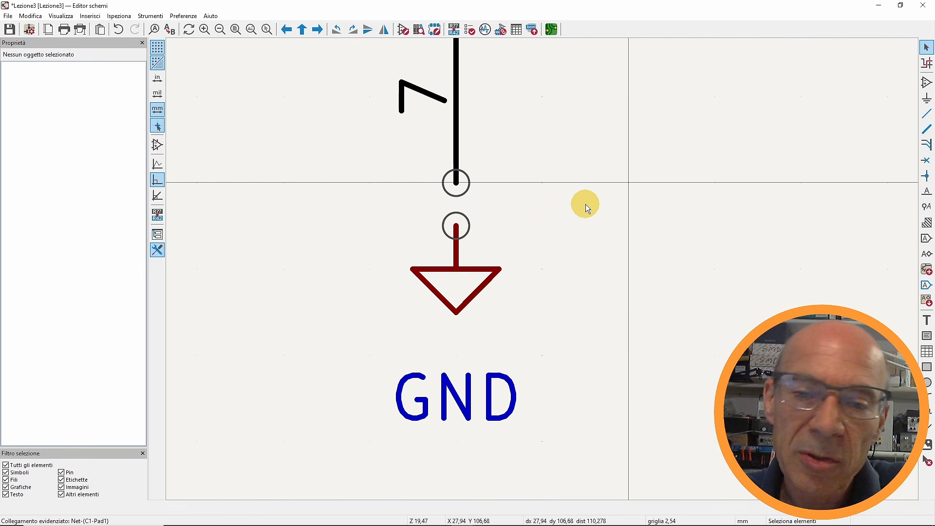
{"action": "scroll", "coordinate": [585, 203], "scroll_direction": "down", "scroll_amount": 2}
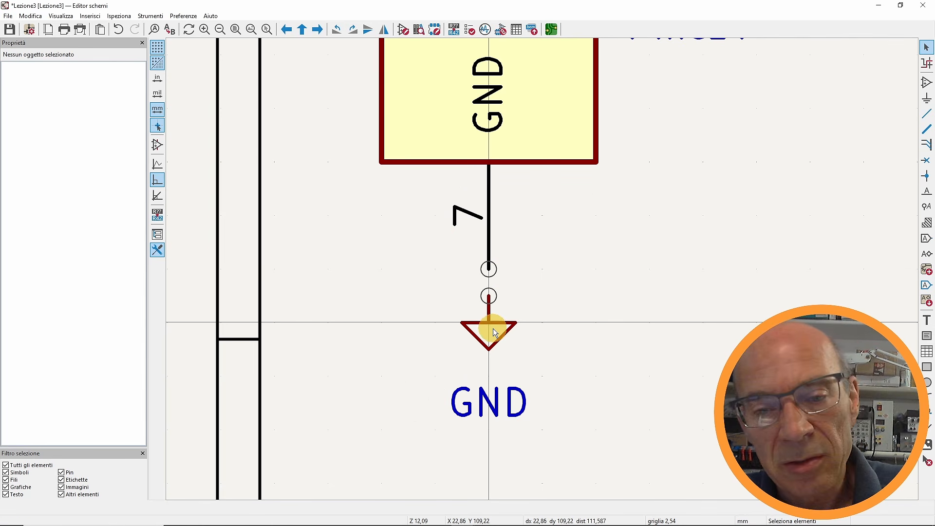
{"action": "left_click_drag", "start_coordinate": [492, 326], "coordinate": [492, 277]}
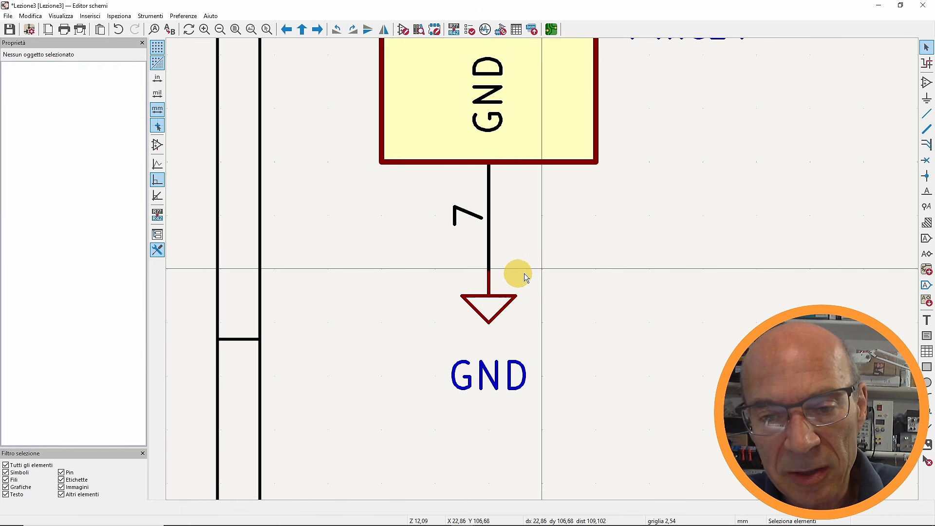
- Hide the GND value text of the power symbol attached to U1G's pin 7
{"action": "scroll", "coordinate": [485, 302], "scroll_direction": "down", "scroll_amount": 2}
{"action": "left_click_drag", "start_coordinate": [542, 244], "coordinate": [542, 267]}
{"action": "middle_click_drag", "start_coordinate": [597, 253], "coordinate": [489, 250]}
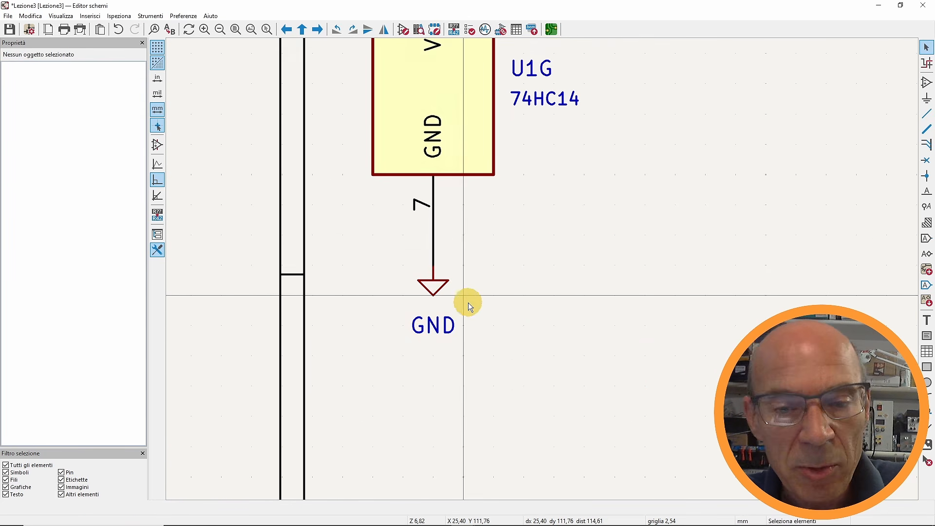
{"action": "left_click", "coordinate": [428, 327]}
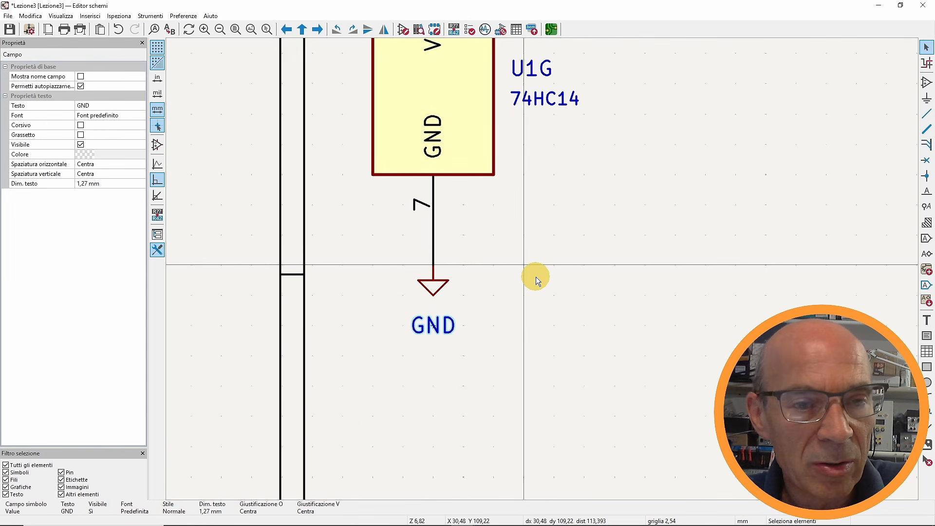
{"action": "left_click", "coordinate": [81, 146]}
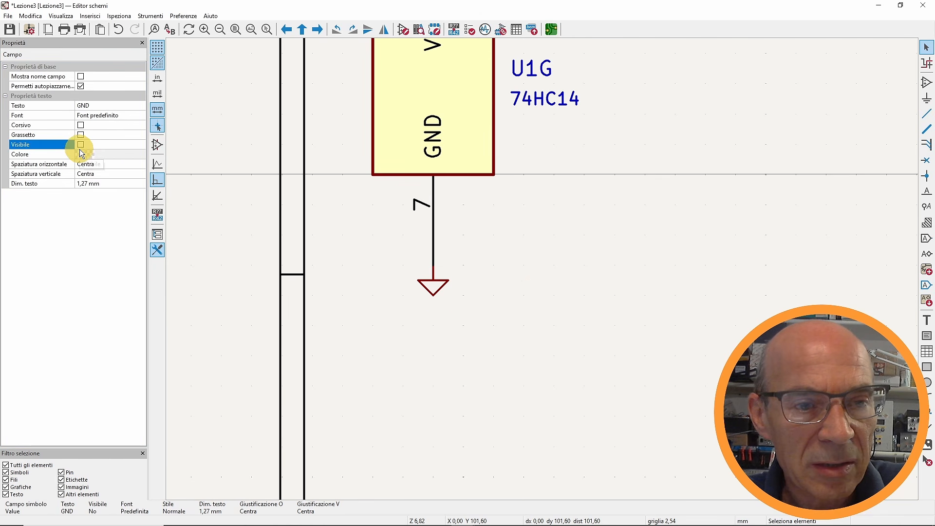
{"action": "left_click", "coordinate": [435, 289]}
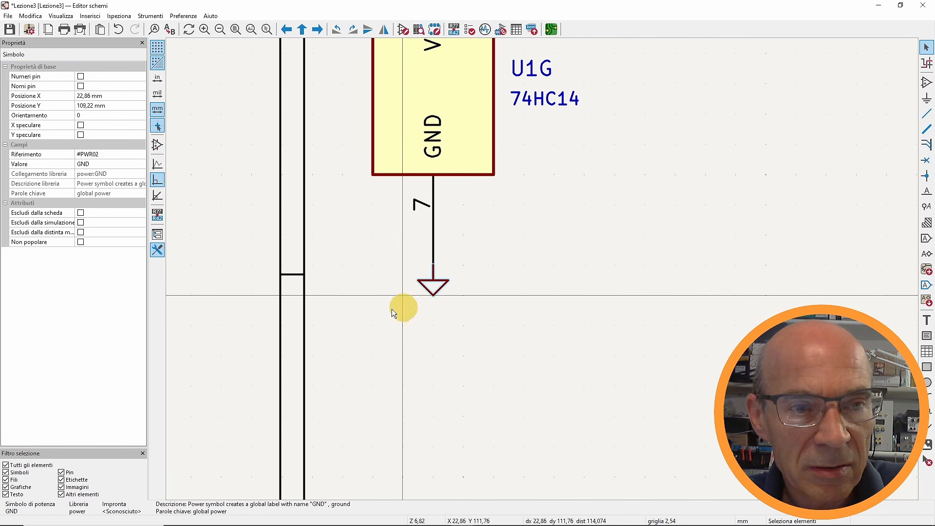
- Hide the GND value text of the power symbol below C4
{"action": "scroll", "coordinate": [485, 253], "scroll_direction": "down", "scroll_amount": 4}
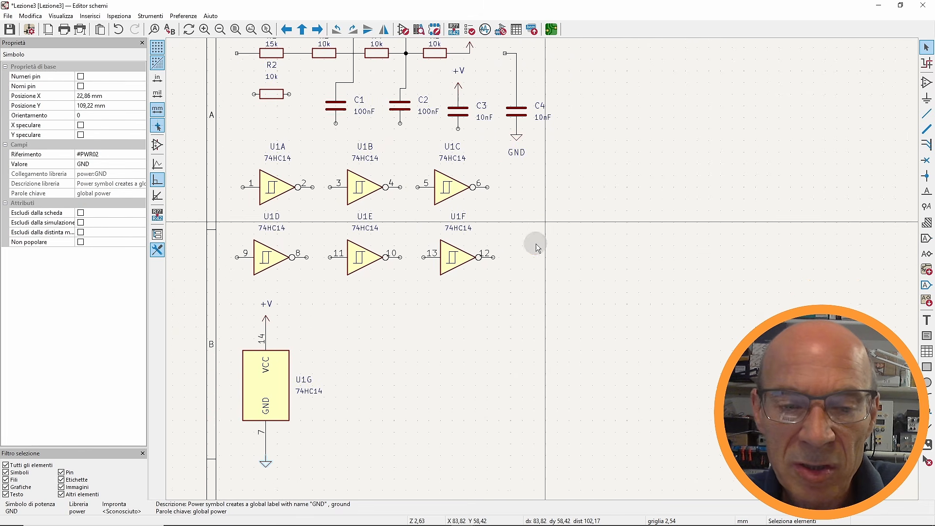
{"action": "left_click", "coordinate": [508, 181]}
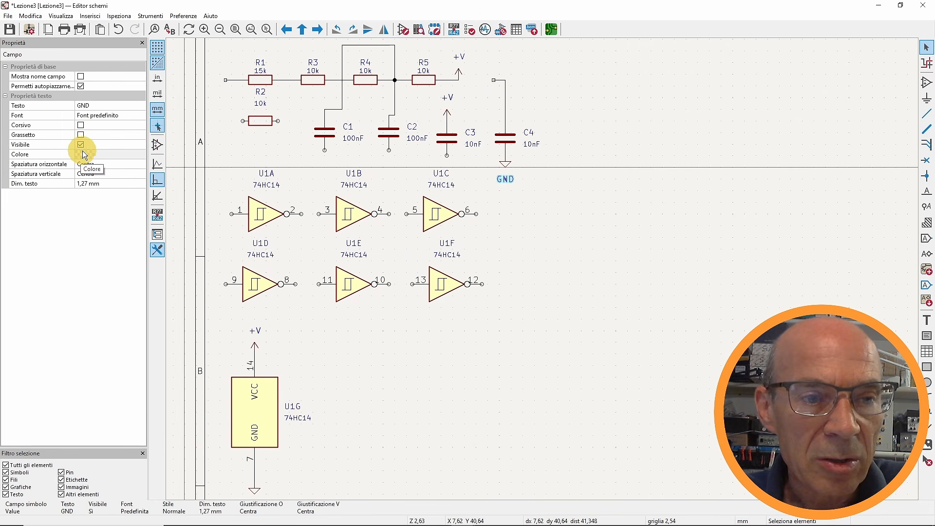
{"action": "left_click", "coordinate": [81, 144]}
{"action": "left_click", "coordinate": [505, 167]}
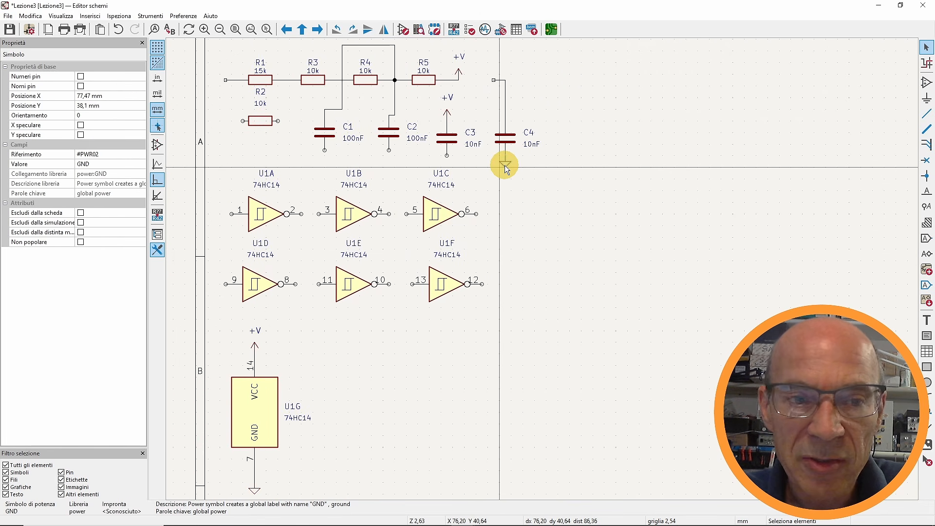
- Duplicate the GND symbol below C4 and attach the copy to C2's lower pin
{"action": "right_click", "coordinate": [504, 163]}
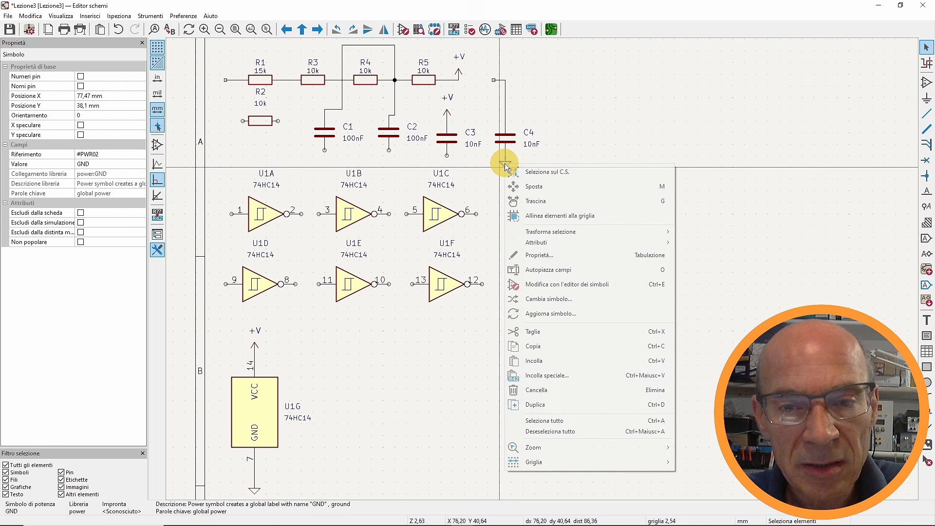
{"action": "left_click", "coordinate": [558, 406]}
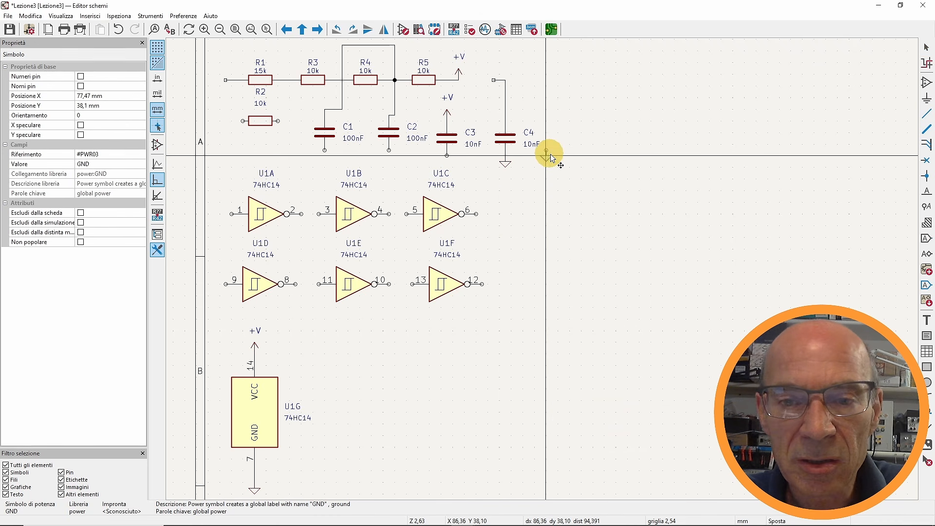
{"action": "left_click", "coordinate": [390, 151]}
{"action": "scroll", "coordinate": [395, 155], "scroll_direction": "up", "scroll_amount": 3}
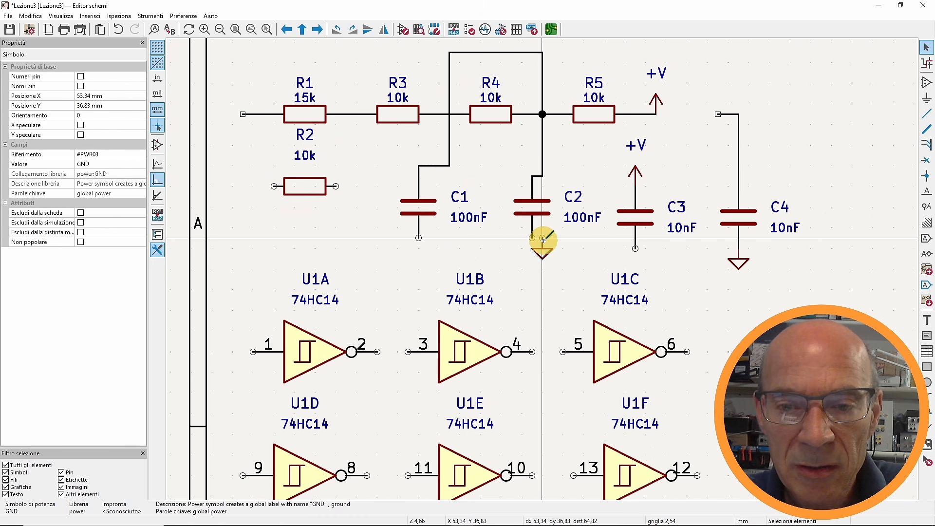
{"action": "left_click_drag", "start_coordinate": [542, 256], "coordinate": [531, 243]}
{"action": "left_click", "coordinate": [545, 282]}
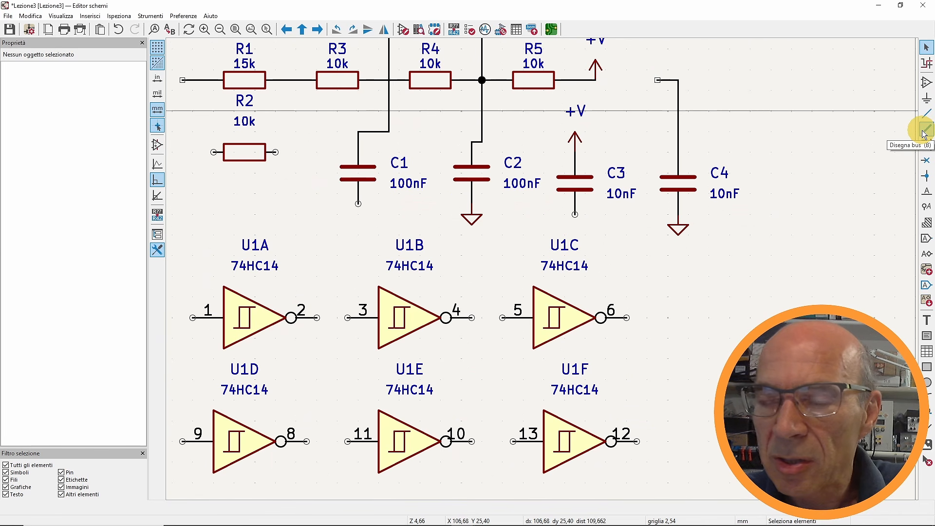
- Place no-connect flags on input pins 5, 13, 3, 11 and 9 of the unused 74HC14 gates
{"action": "left_click", "coordinate": [928, 163]}
{"action": "scroll", "coordinate": [518, 142], "scroll_direction": "down", "scroll_amount": 3}
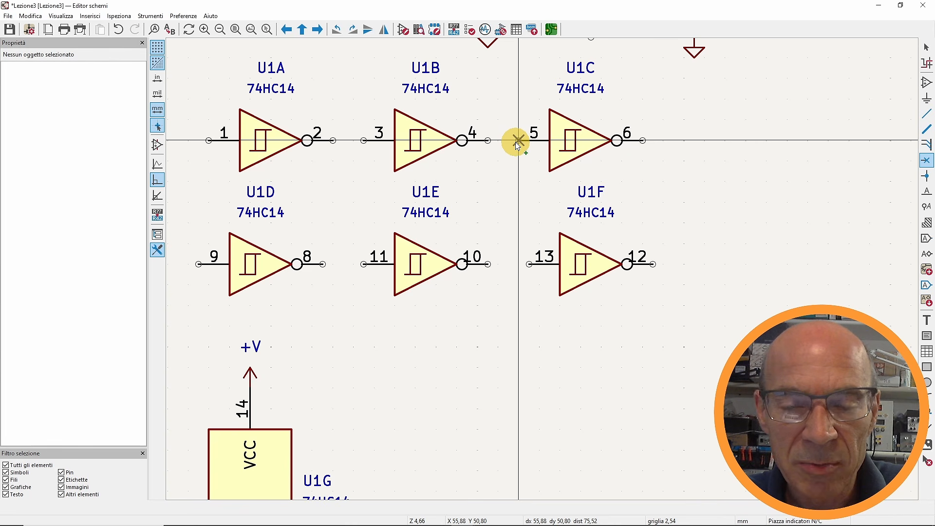
{"action": "left_click", "coordinate": [517, 143]}
{"action": "left_click", "coordinate": [526, 262]}
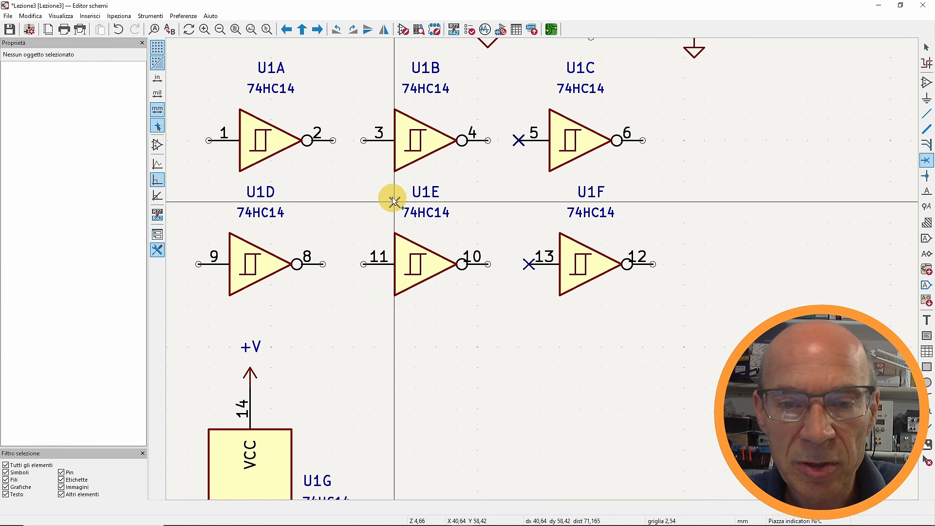
{"action": "left_click", "coordinate": [364, 140]}
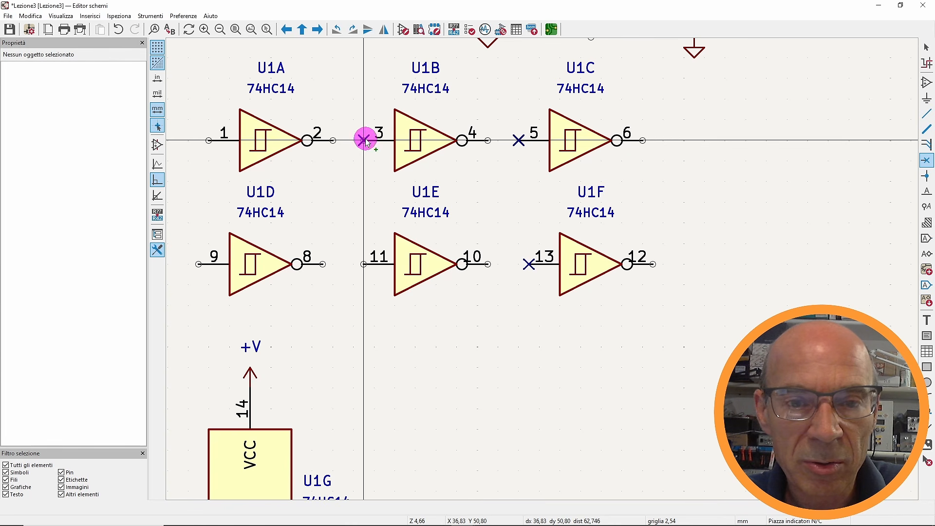
{"action": "left_click", "coordinate": [361, 264]}
{"action": "middle_click_drag", "start_coordinate": [343, 200], "coordinate": [536, 290]}
{"action": "left_click", "coordinate": [393, 353]}
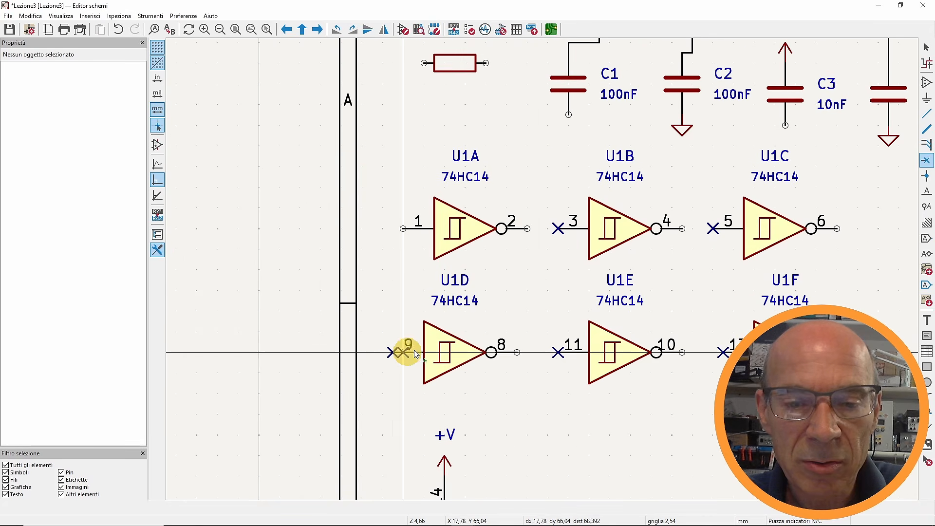
{"action": "key", "text": "Escape"}
- Wire R2's left pin down to input pin 1 of U1A
{"action": "middle_click_drag", "start_coordinate": [453, 183], "coordinate": [328, 310]}
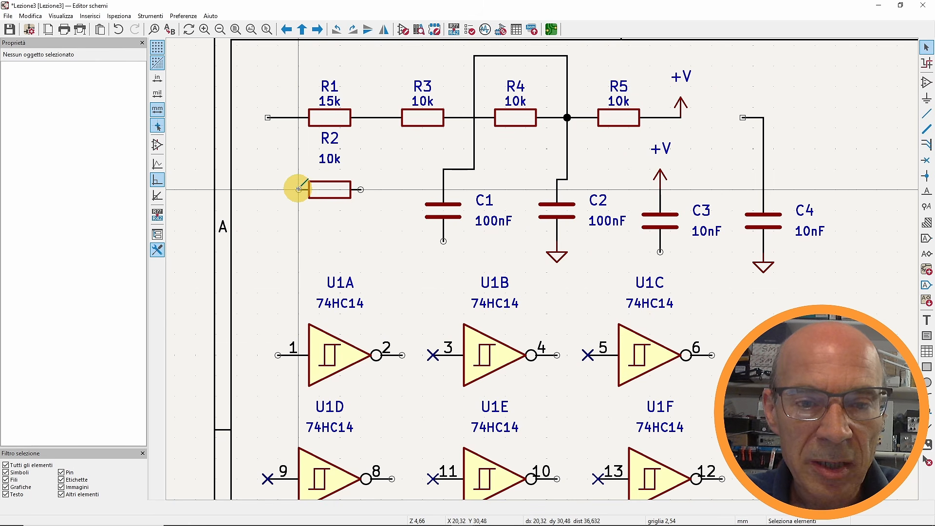
{"action": "mouse_move", "coordinate": [298, 189]}
{"action": "left_mouse_down"}
{"action": "mouse_move", "coordinate": [258, 286]}
{"action": "mouse_move", "coordinate": [268, 359]}
{"action": "mouse_move", "coordinate": [306, 200]}
{"action": "left_mouse_up"}
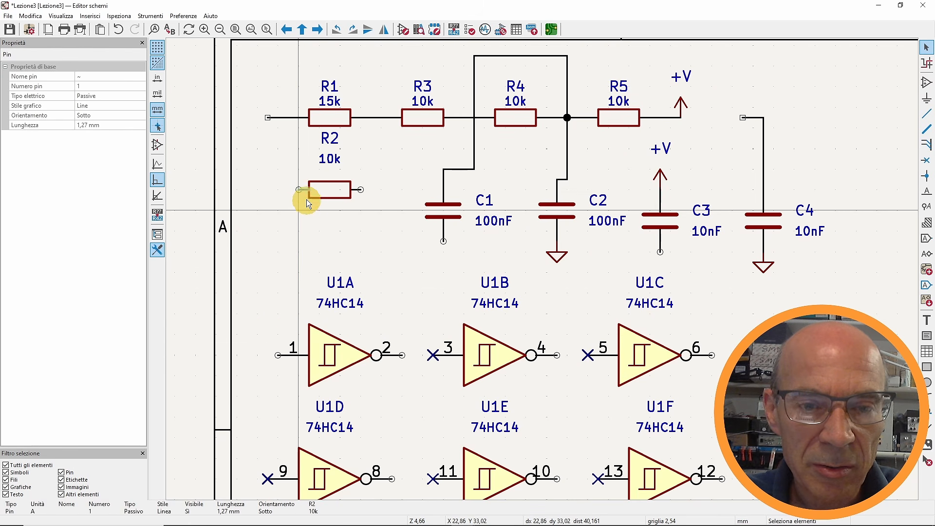
{"action": "left_click", "coordinate": [299, 189]}
{"action": "left_click", "coordinate": [257, 355]}
{"action": "left_click", "coordinate": [278, 355]}
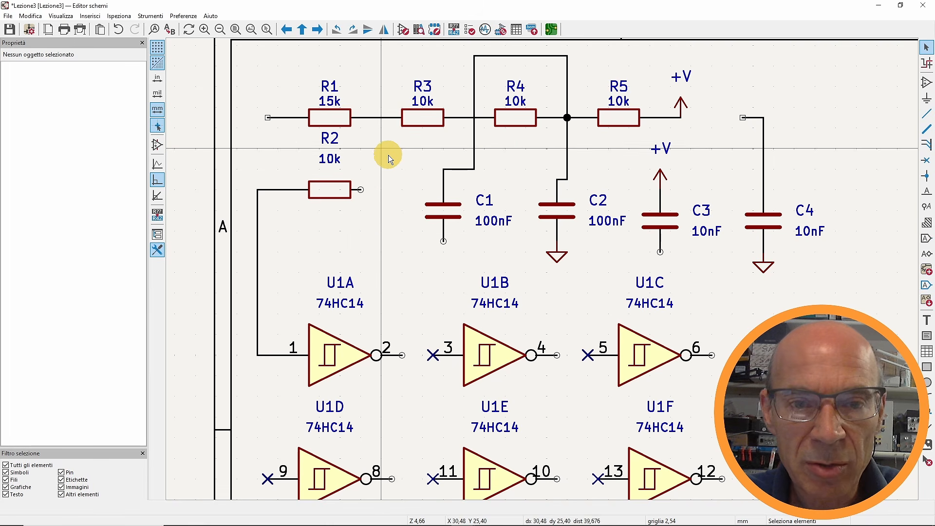
- Wire R2 in parallel with R1 by joining its right pin to the R1–R3 wire and R1's open left end to R2's left wire
{"action": "key", "text": "w"}
{"action": "left_click", "coordinate": [372, 117]}
{"action": "left_click", "coordinate": [268, 117]}
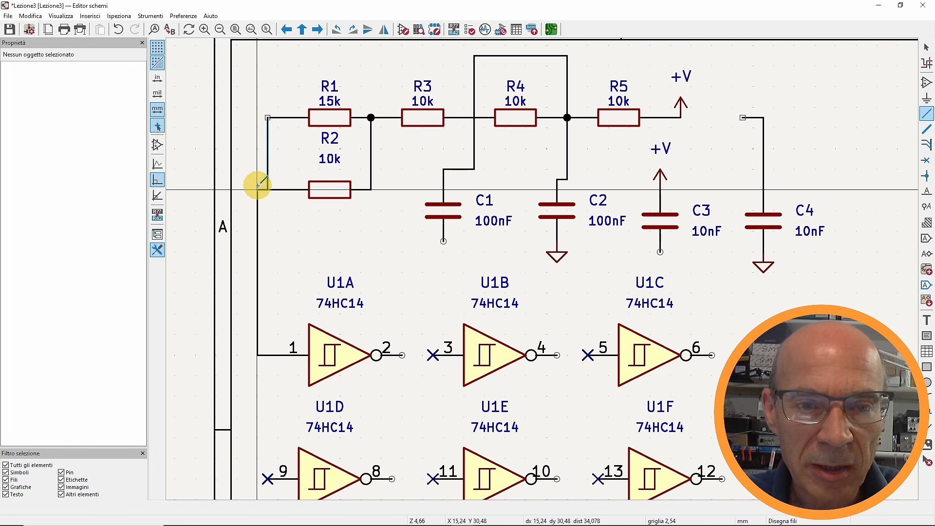
{"action": "left_click", "coordinate": [267, 189]}
{"action": "key", "text": "Escape"}
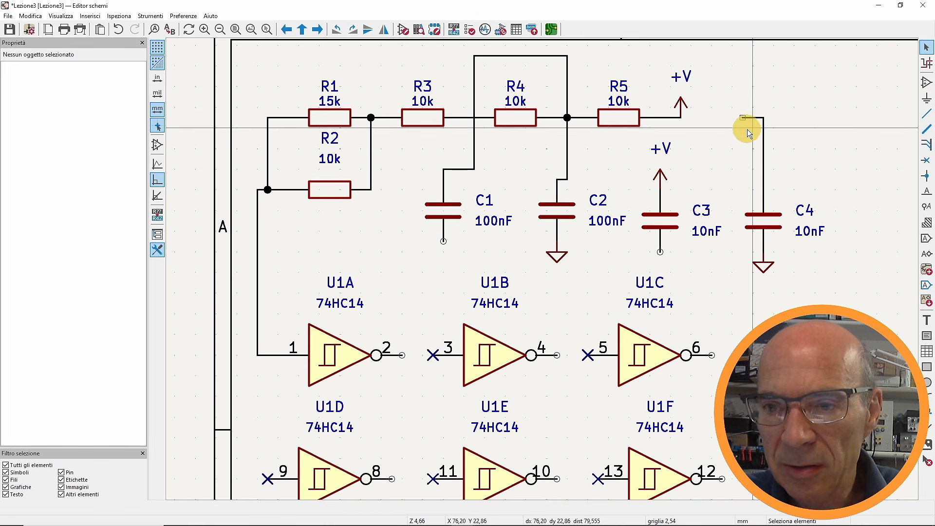
- Wire the open end of C4's upper connection to the +V node at R5
{"action": "key", "text": "w"}
{"action": "left_click", "coordinate": [681, 118]}
{"action": "key", "text": "Escape"}
- Duplicate C2's GND symbol onto the lower pins of C3 and C1
{"action": "left_click", "coordinate": [558, 257]}
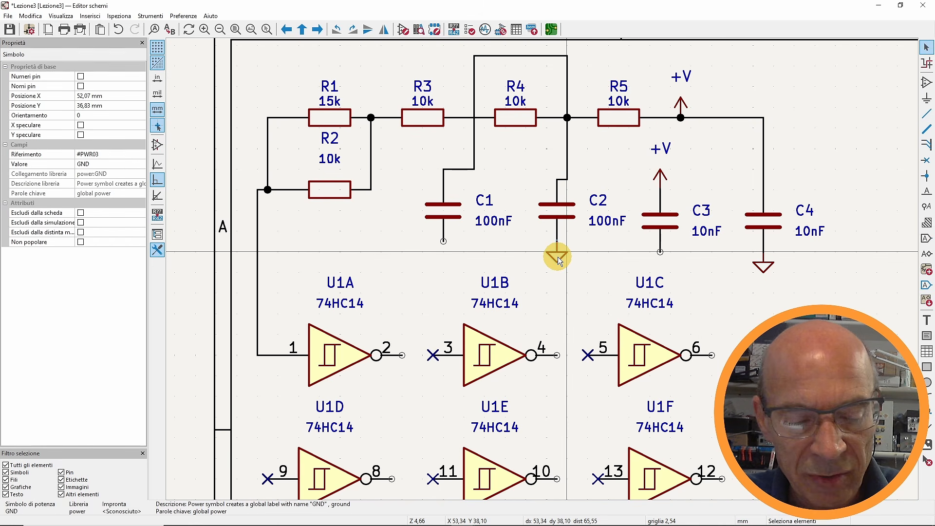
{"action": "key", "text": "ctrl+d"}
{"action": "left_click", "coordinate": [658, 249]}
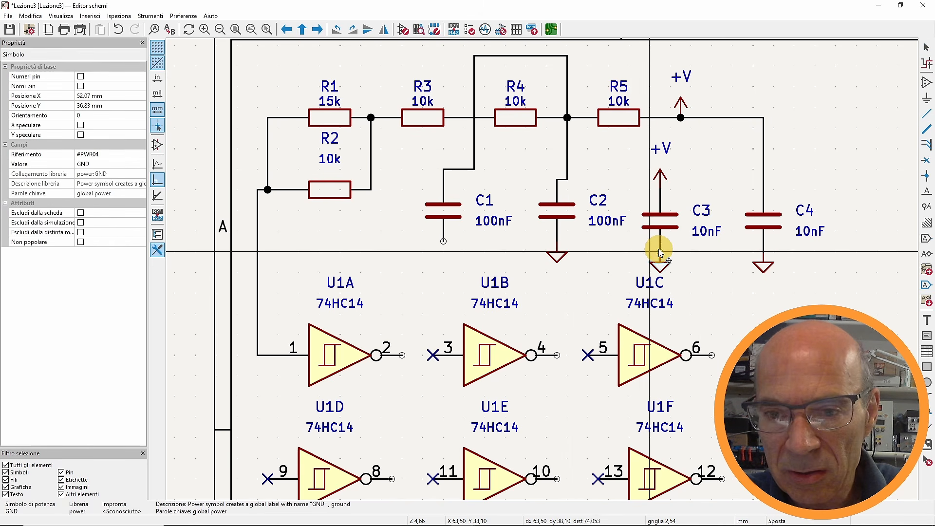
{"action": "key", "text": "Escape"}
{"action": "key", "text": "ctrl+v"}
{"action": "left_click", "coordinate": [442, 241]}
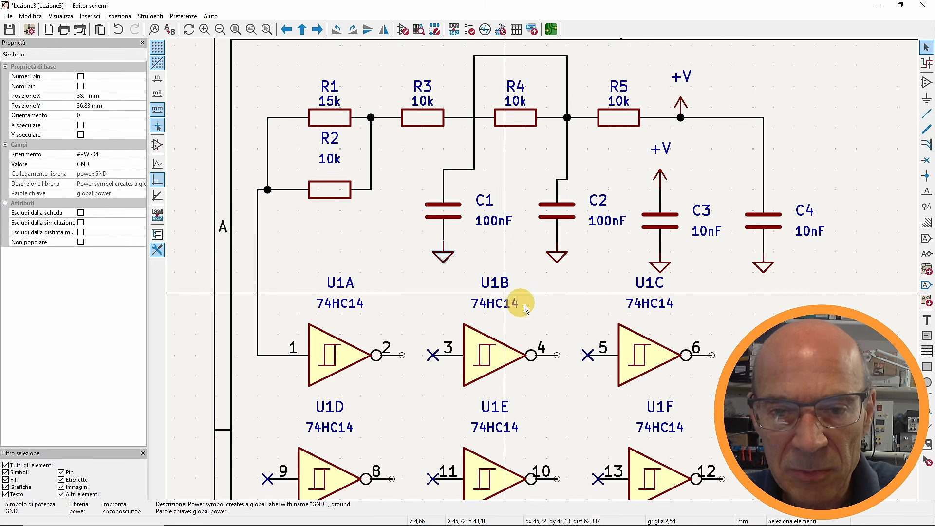
- Draw a graphic rectangle in the empty area below C4 and a circle with a radius of about 10.8 mm beside it
{"action": "middle_click_drag", "start_coordinate": [545, 313], "coordinate": [536, 132]}
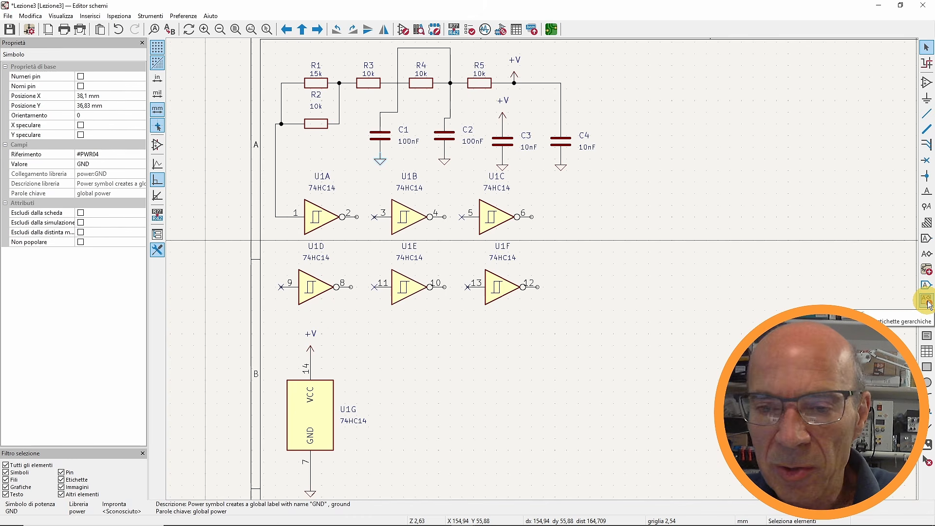
{"action": "left_click", "coordinate": [927, 368]}
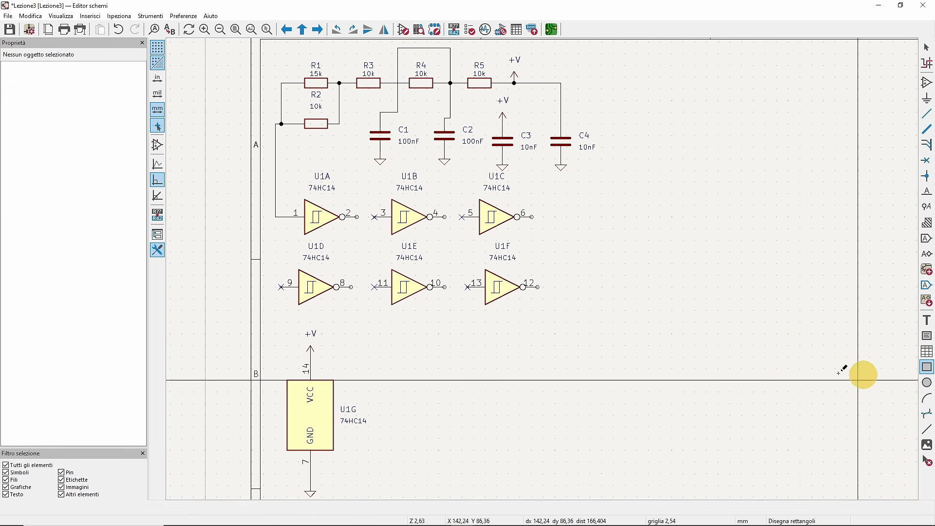
{"action": "left_click", "coordinate": [555, 322]}
{"action": "left_click", "coordinate": [661, 386]}
{"action": "left_click", "coordinate": [927, 382]}
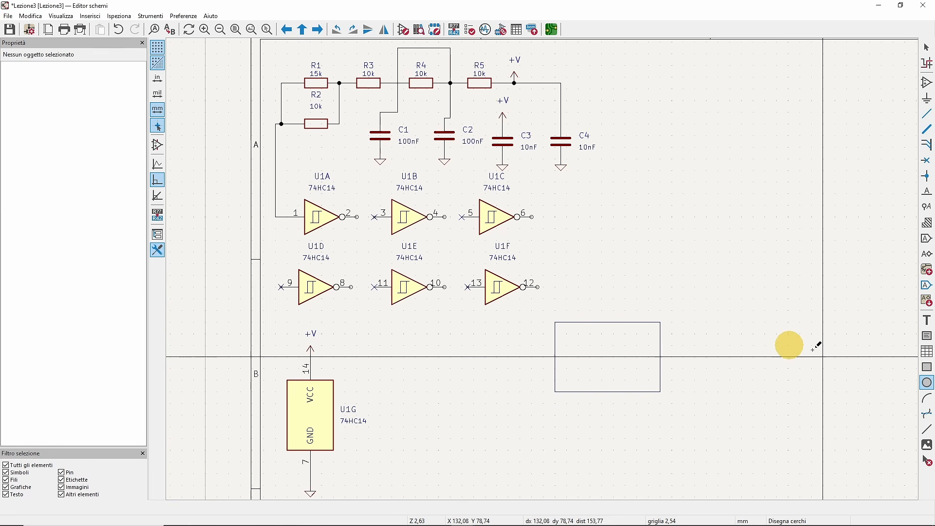
{"action": "left_click", "coordinate": [708, 293]}
{"action": "left_click", "coordinate": [742, 335]}
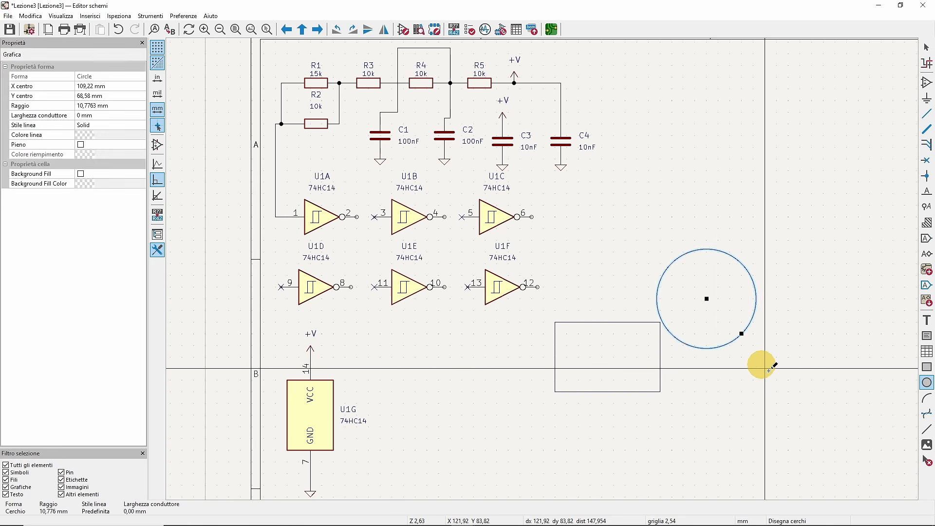
- Draw a graphic arc below the circle and a Bezier curve below the rectangle
{"action": "left_click", "coordinate": [927, 399]}
{"action": "left_click", "coordinate": [683, 392]}
{"action": "left_click", "coordinate": [733, 371]}
{"action": "left_click", "coordinate": [927, 414]}
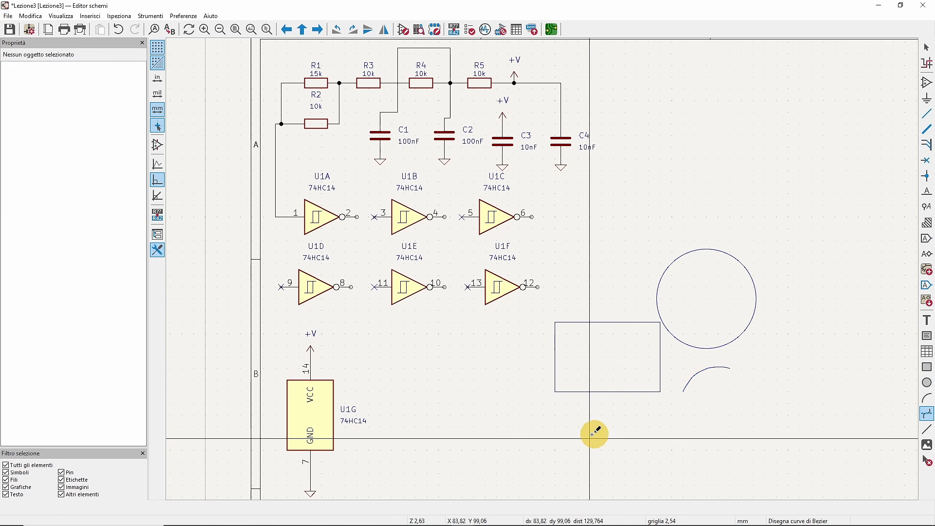
{"action": "left_click_drag", "start_coordinate": [543, 438], "coordinate": [599, 411]}
{"action": "left_click", "coordinate": [599, 410]}
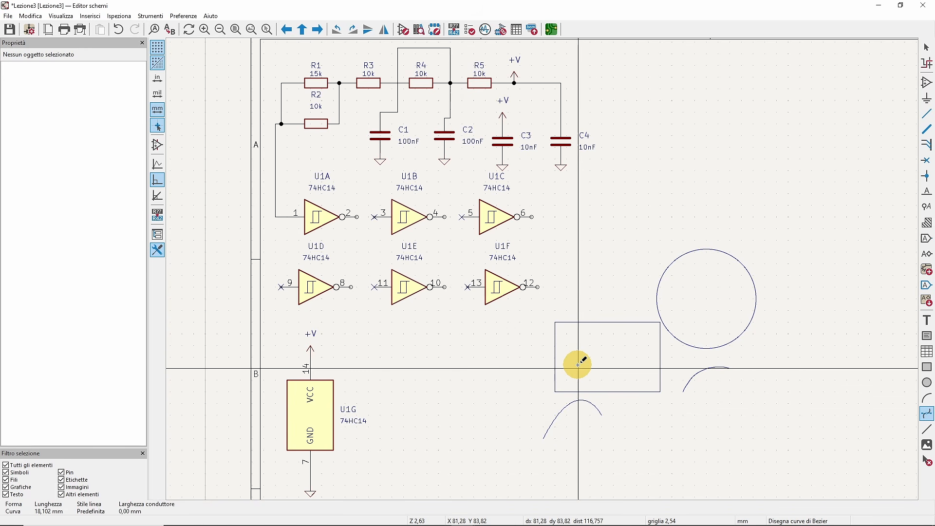
{"action": "left_click", "coordinate": [501, 375]}
{"action": "left_click", "coordinate": [658, 418]}
- Draw a stepped graphic line just below the Bezier curve
{"action": "left_click", "coordinate": [927, 429]}
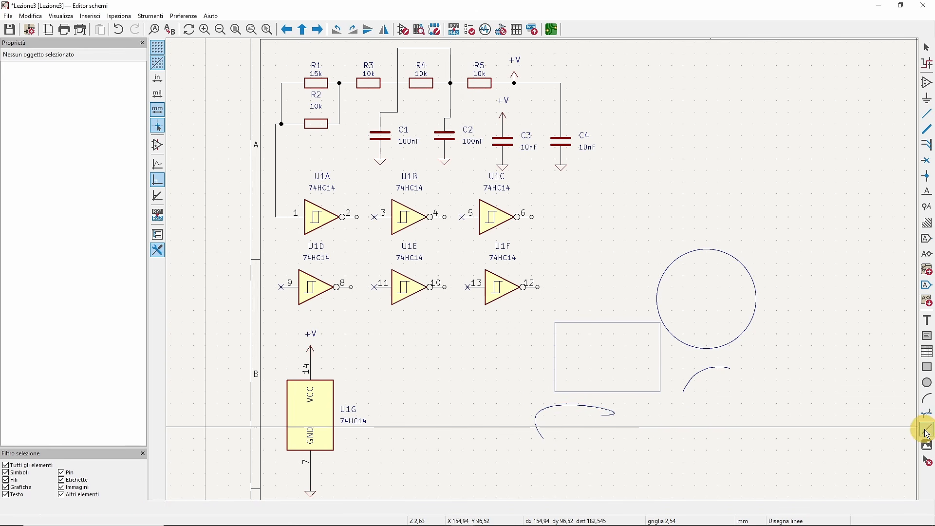
{"action": "left_click", "coordinate": [579, 438]}
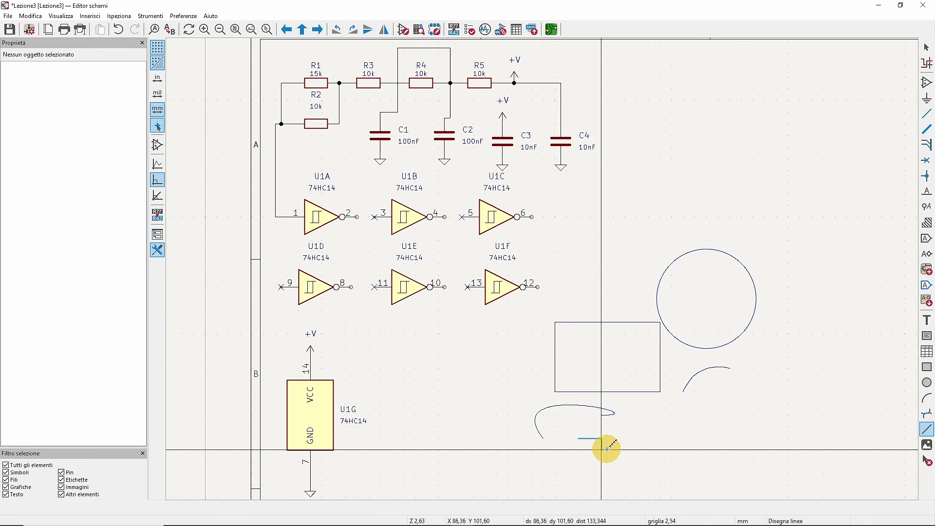
{"action": "double_click", "coordinate": [679, 411]}
- Insert the orange logo image, scaled down to about 25.4 mm square, just above the title block
{"action": "left_click", "coordinate": [927, 445]}
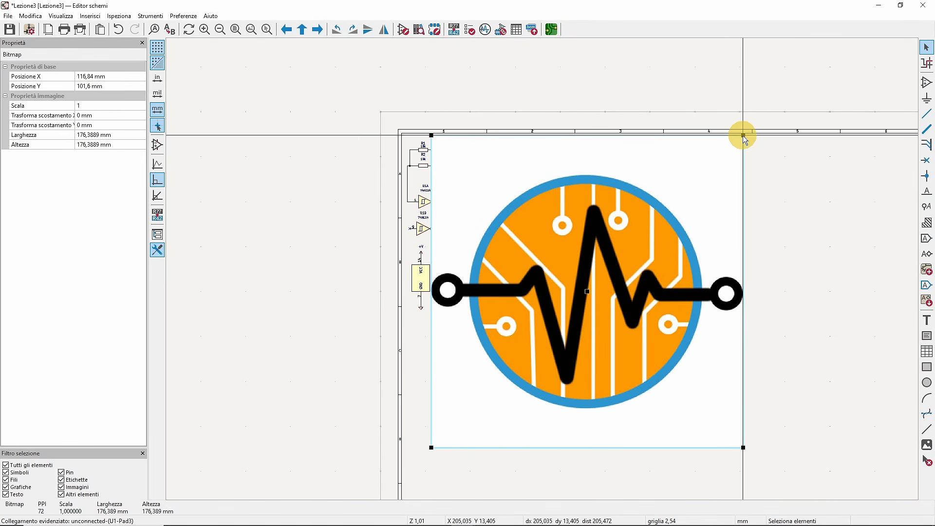
{"action": "left_click_drag", "start_coordinate": [725, 155], "coordinate": [611, 269]}
{"action": "middle_click_drag", "start_coordinate": [697, 291], "coordinate": [352, 171]}
{"action": "left_click_drag", "start_coordinate": [240, 176], "coordinate": [697, 386]}
{"action": "scroll", "coordinate": [710, 409], "scroll_direction": "up", "scroll_amount": 2}
{"action": "scroll", "coordinate": [542, 270], "scroll_direction": "up", "scroll_amount": 1}
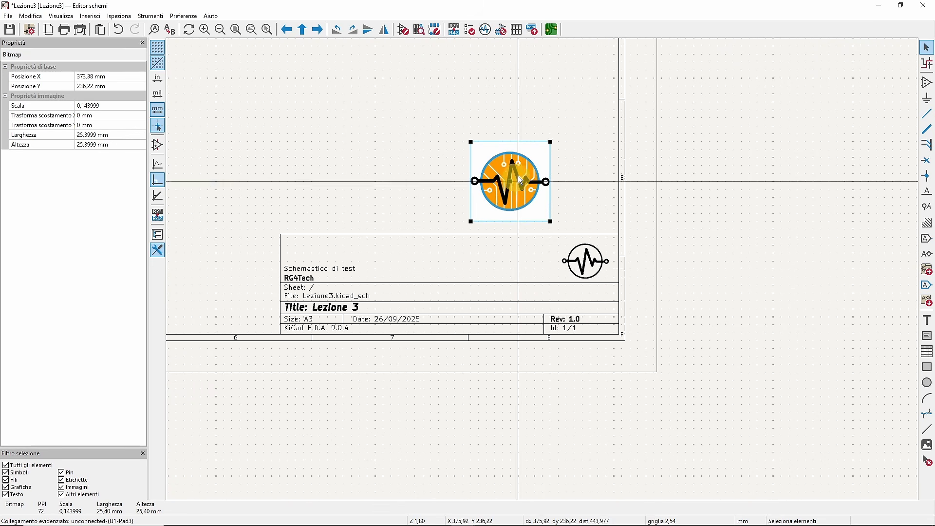
- Shrink the orange logo to about 10.16 mm beside the title block's black logo and delete it
{"action": "left_click_drag", "start_coordinate": [550, 142], "coordinate": [540, 271]}
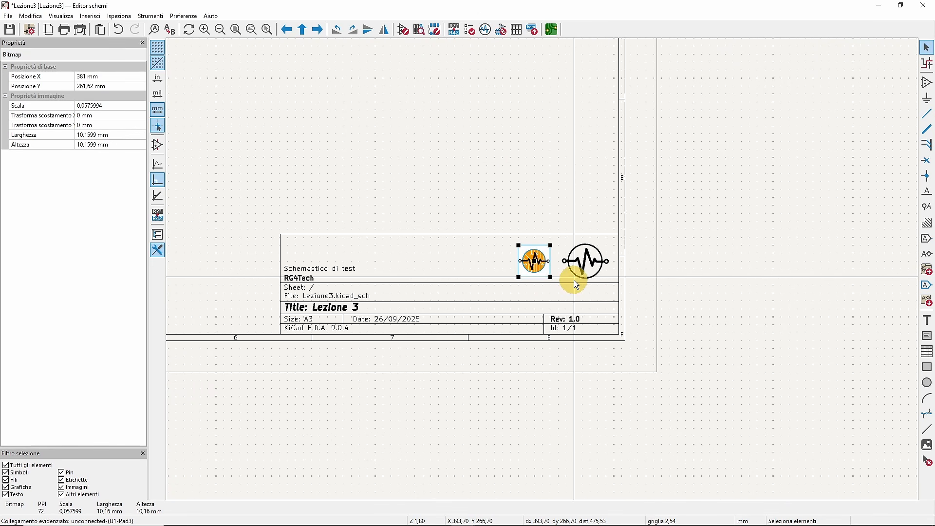
{"action": "key", "text": "Delete"}
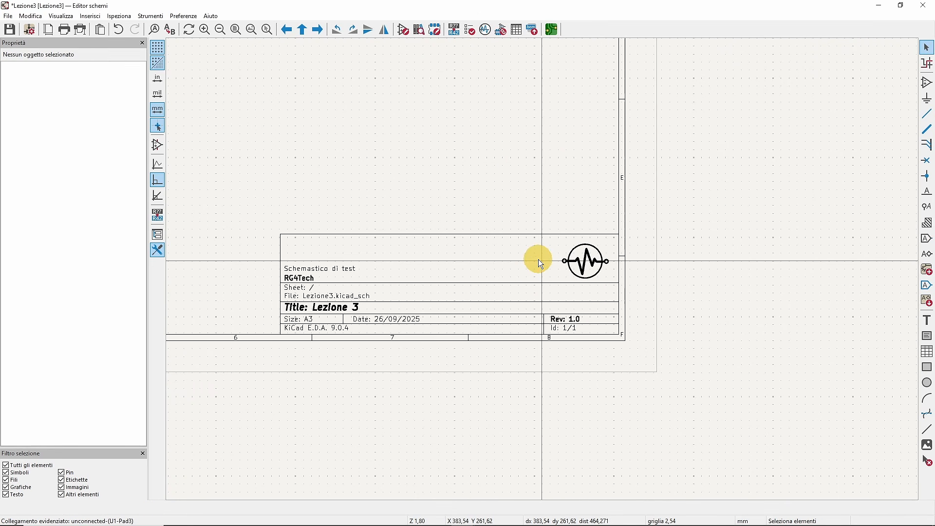
- Delete the graphic line segments, Bezier curve, rectangle, arc and circle with the interactive delete tool
{"action": "left_click", "coordinate": [928, 462]}
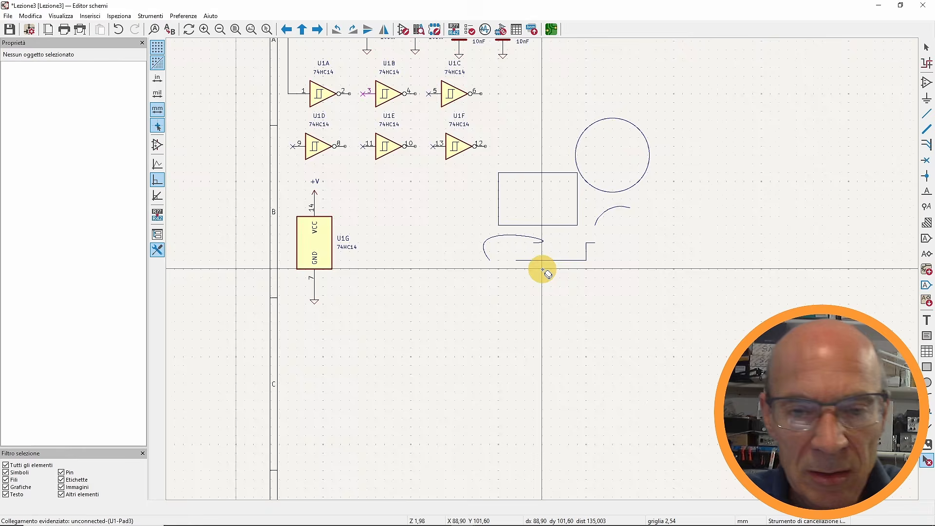
{"action": "scroll", "coordinate": [541, 263], "scroll_direction": "up", "scroll_amount": 3}
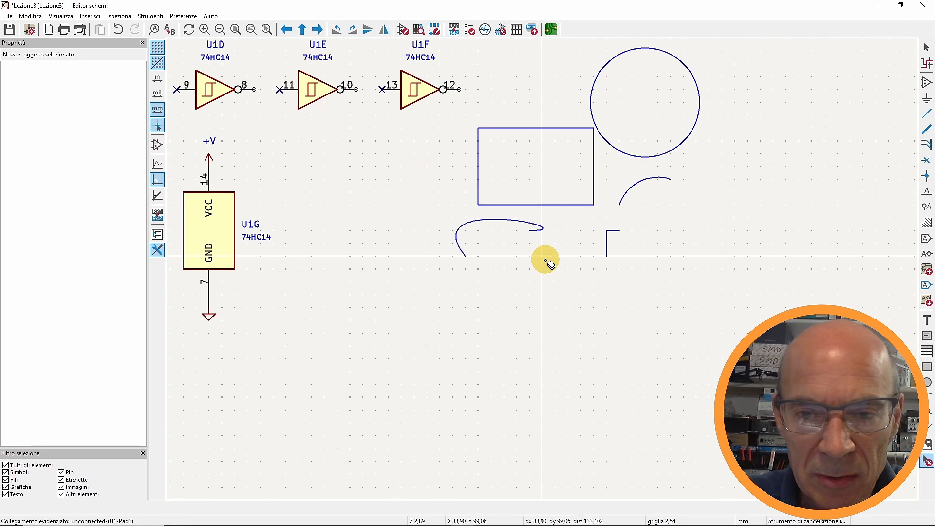
{"action": "left_click", "coordinate": [608, 250]}
{"action": "left_click", "coordinate": [615, 231]}
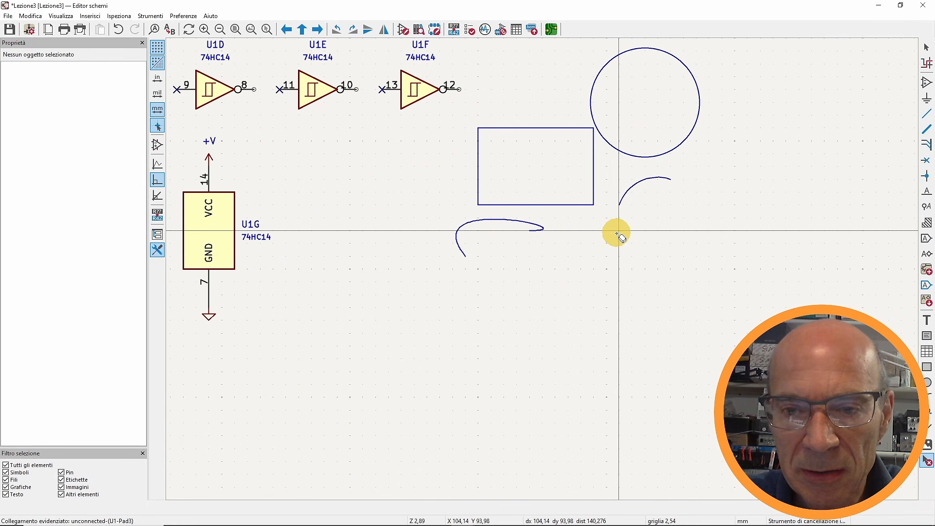
{"action": "left_click", "coordinate": [543, 226]}
{"action": "left_click", "coordinate": [576, 205]}
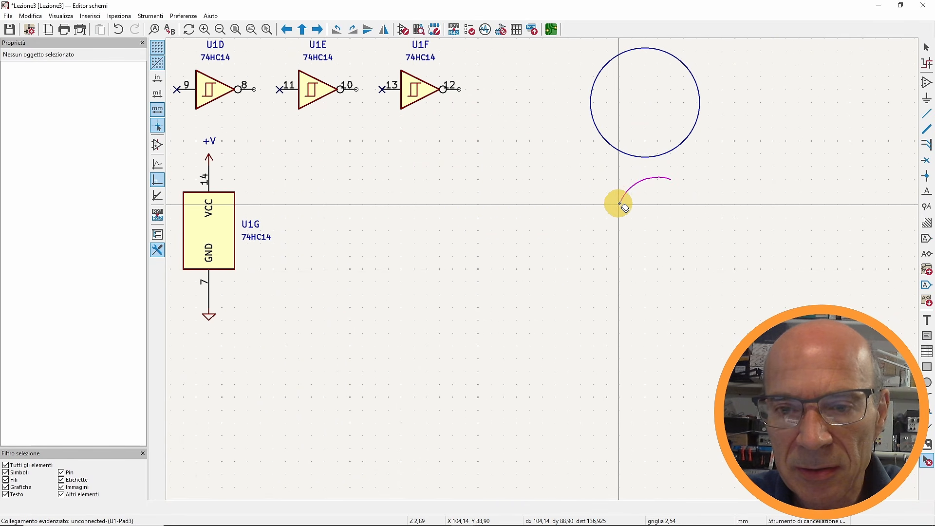
{"action": "left_click", "coordinate": [627, 191]}
{"action": "left_click", "coordinate": [643, 153]}
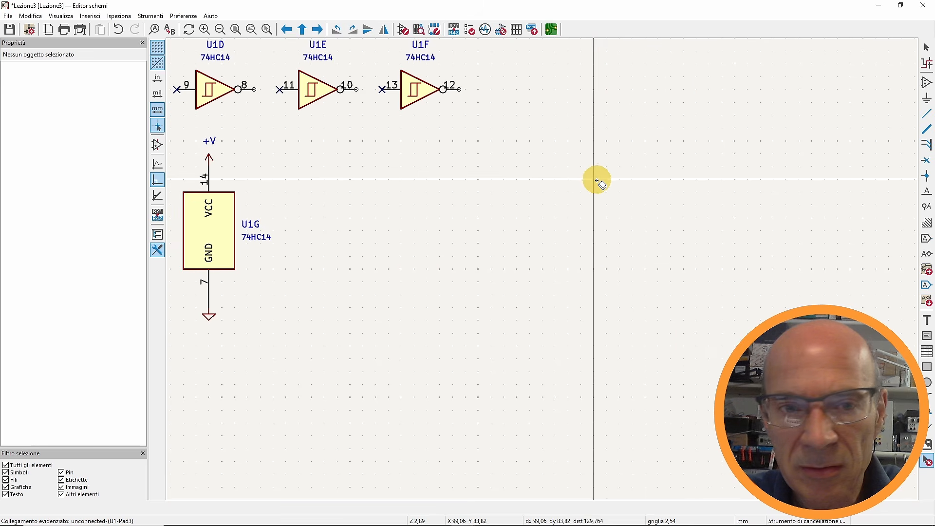
{"action": "mouse_move", "coordinate": [608, 199]}
{"action": "middle_mouse_down"}
{"action": "mouse_move", "coordinate": [713, 320]}
{"action": "mouse_move", "coordinate": [758, 324]}
{"action": "mouse_move", "coordinate": [586, 316]}
{"action": "middle_mouse_up"}
{"action": "key", "text": "Escape"}
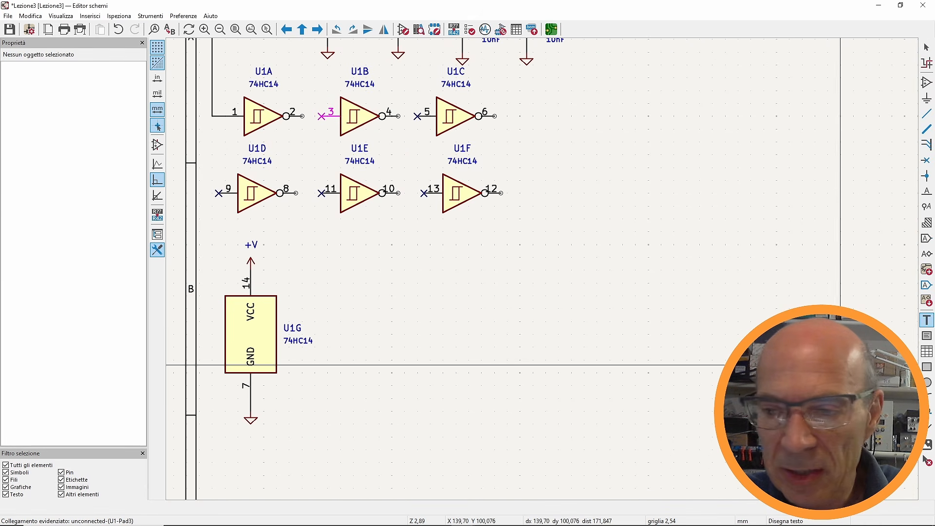
- Add a text item reading 1, 2, 3, 4 on four separate lines beside the U1C and U1F inverters
{"action": "left_click", "coordinate": [927, 324]}
{"action": "left_click", "coordinate": [522, 272]}
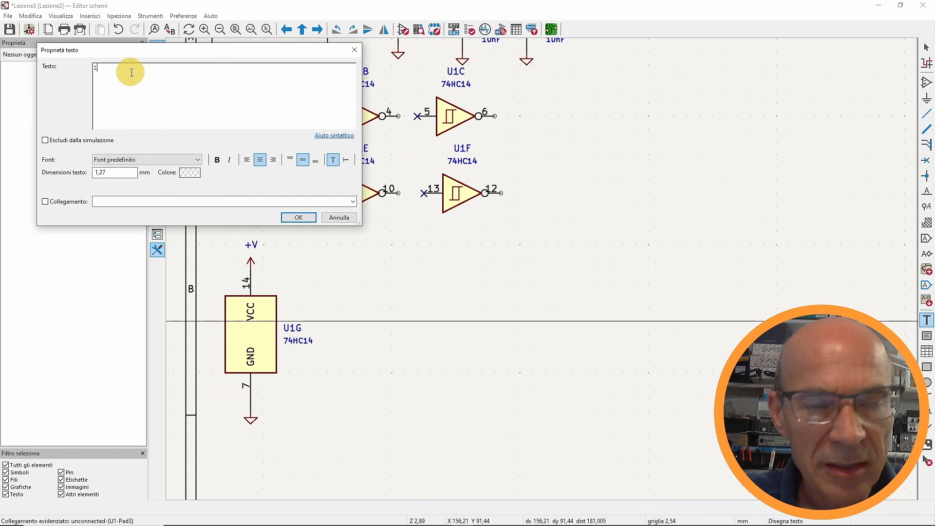
{"action": "type", "text": "1 2"}
{"action": "key", "text": "Return"}
{"action": "type", "text": "3"}
{"action": "key", "text": "Return"}
{"action": "type", "text": "4"}
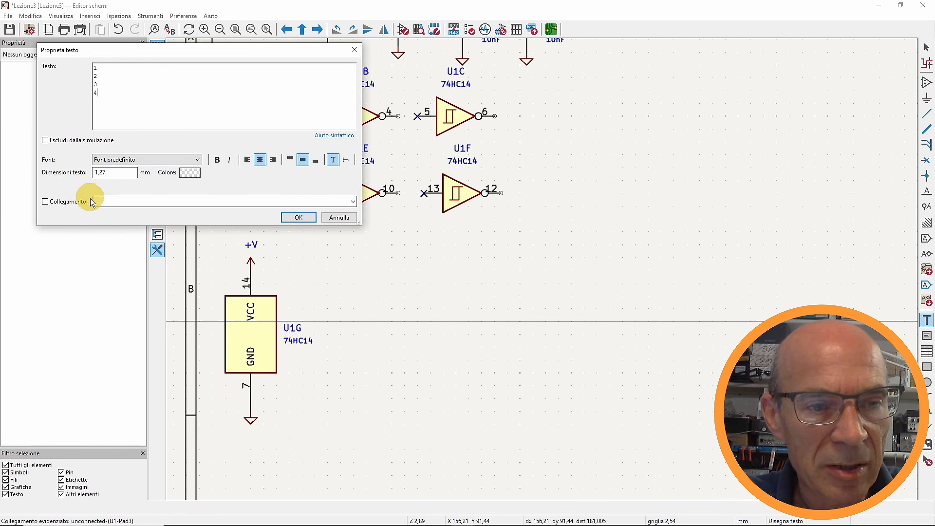
{"action": "left_click", "coordinate": [297, 217]}
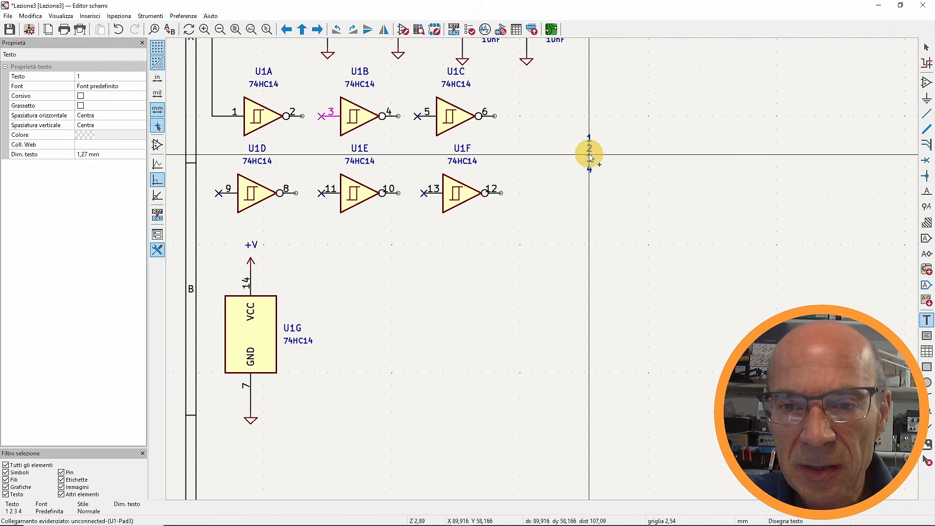
{"action": "left_click", "coordinate": [590, 152]}
- Show the design blocks panel in the schematic editor
{"action": "middle_click_drag", "start_coordinate": [403, 250], "coordinate": [475, 336]}
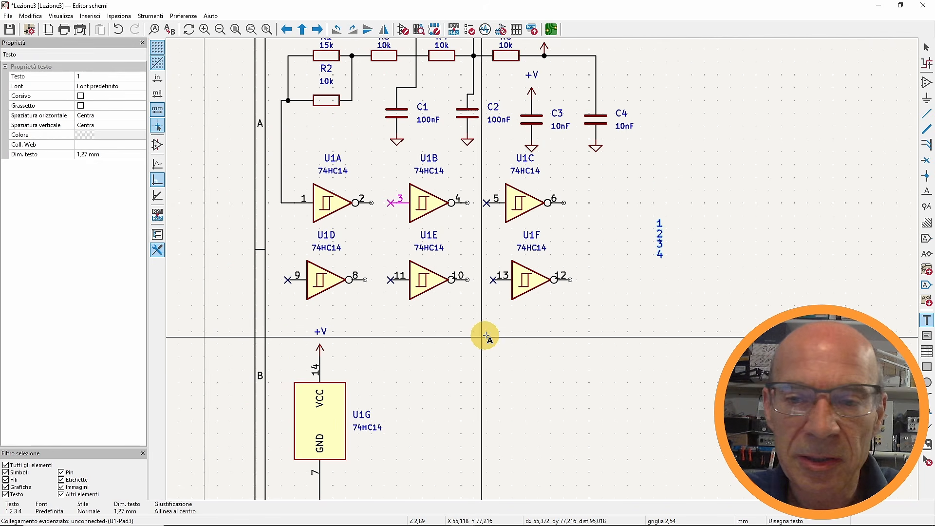
{"action": "middle_click_drag", "start_coordinate": [635, 330], "coordinate": [591, 323]}
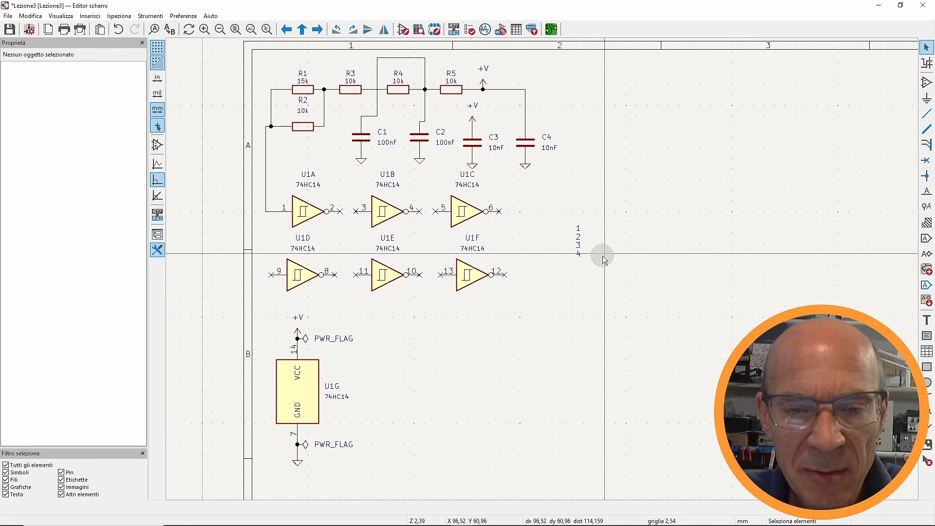
{"action": "middle_click_drag", "start_coordinate": [604, 255], "coordinate": [543, 276]}
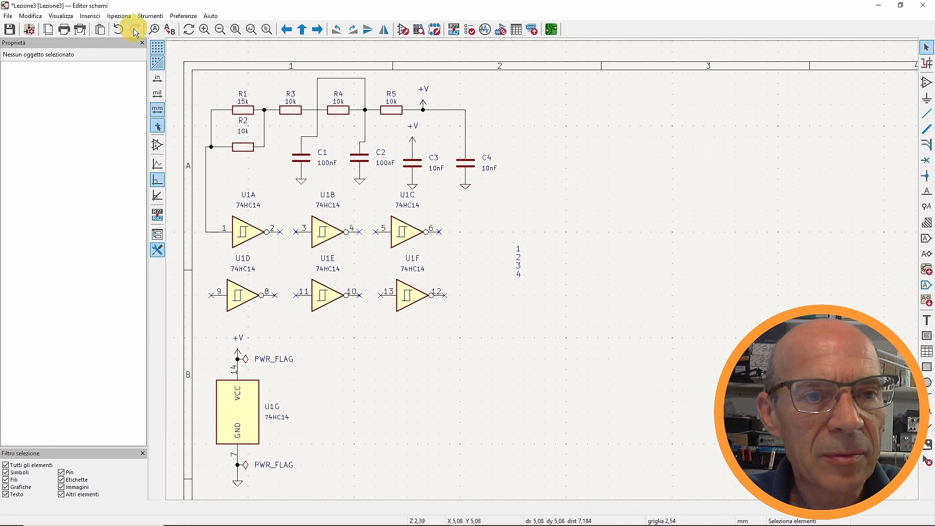
{"action": "left_click", "coordinate": [61, 16]}
{"action": "mouse_move", "coordinate": [146, 26]}
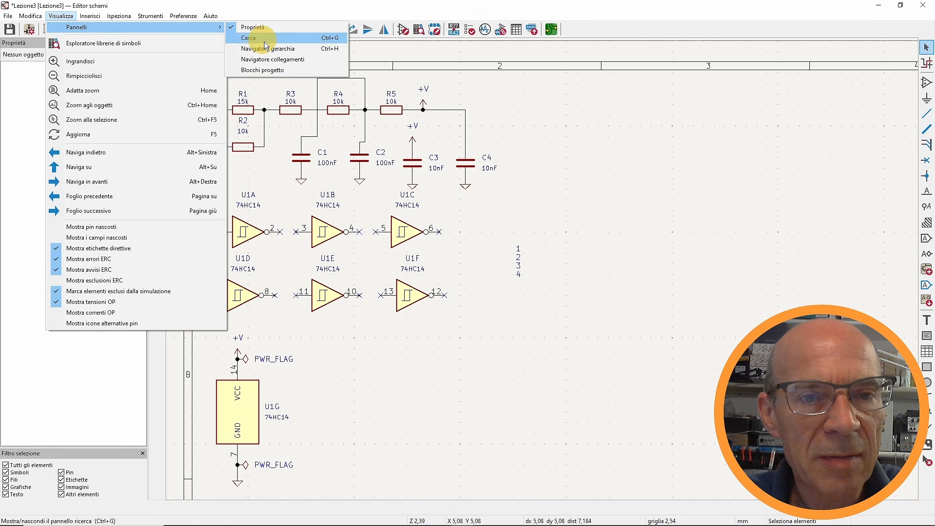
{"action": "left_click", "coordinate": [267, 70]}
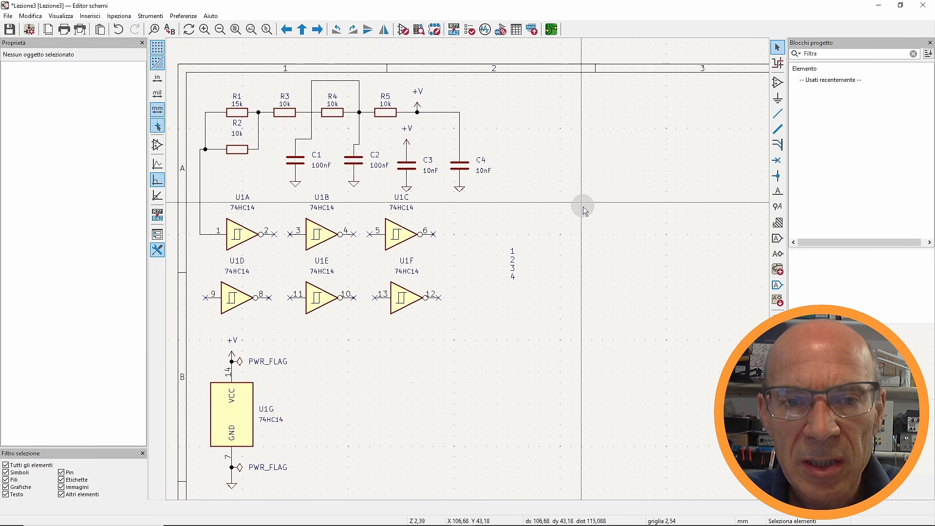
- Search the symbol library for 7805 and place an LM7805_TO220 regulator in the empty area beyond C4
{"action": "middle_click_drag", "start_coordinate": [584, 211], "coordinate": [363, 201]}
{"action": "left_click", "coordinate": [366, 186]}
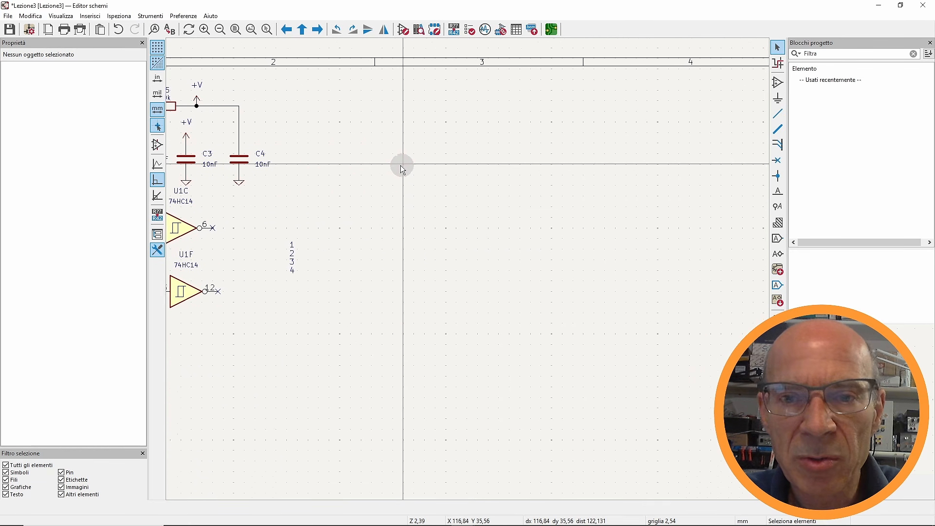
{"action": "middle_click_drag", "start_coordinate": [402, 168], "coordinate": [368, 150]}
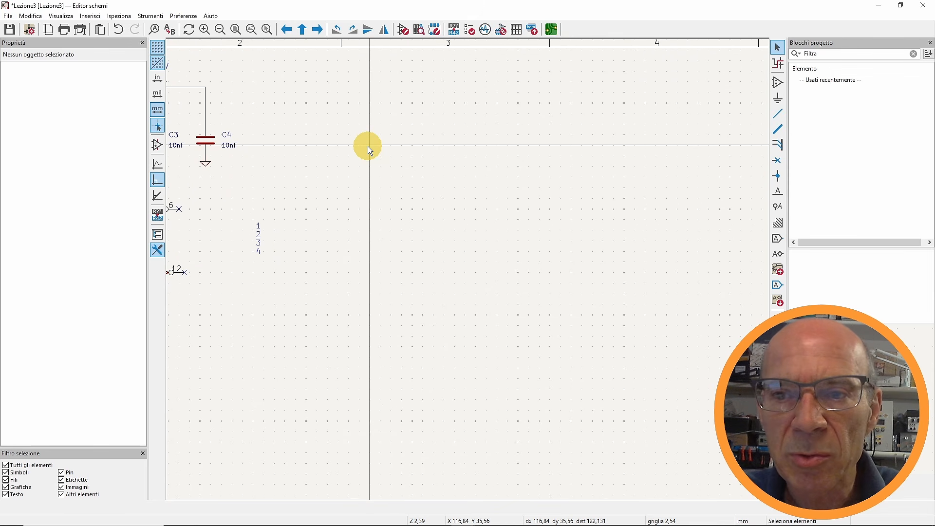
{"action": "left_click", "coordinate": [778, 83]}
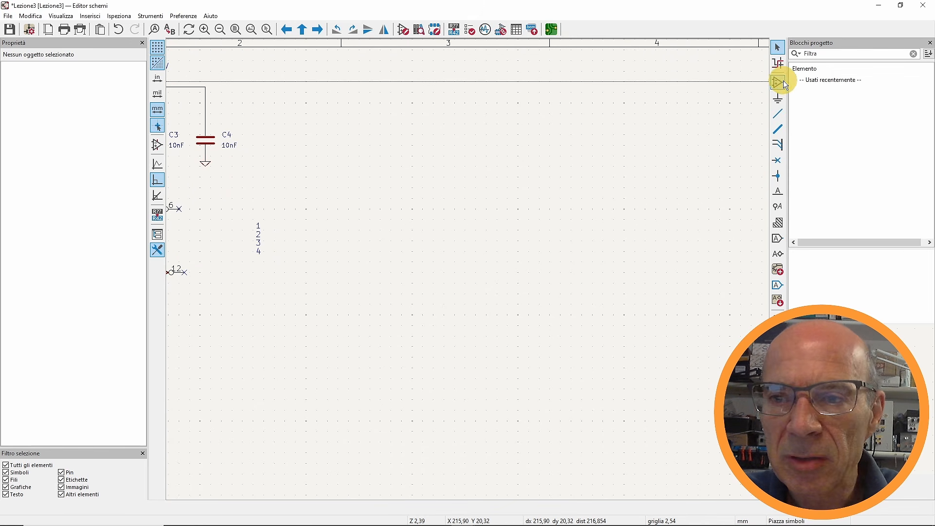
{"action": "left_click", "coordinate": [749, 90]}
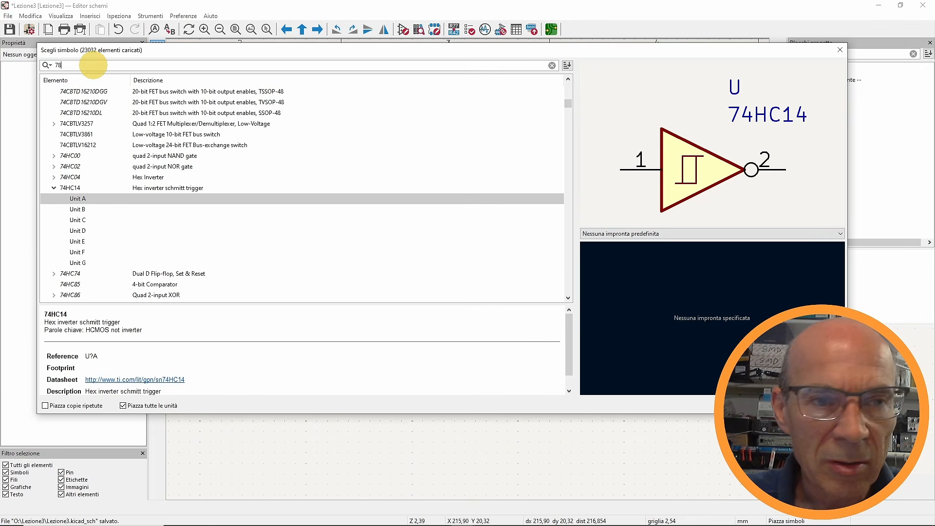
{"action": "type", "text": "78"}
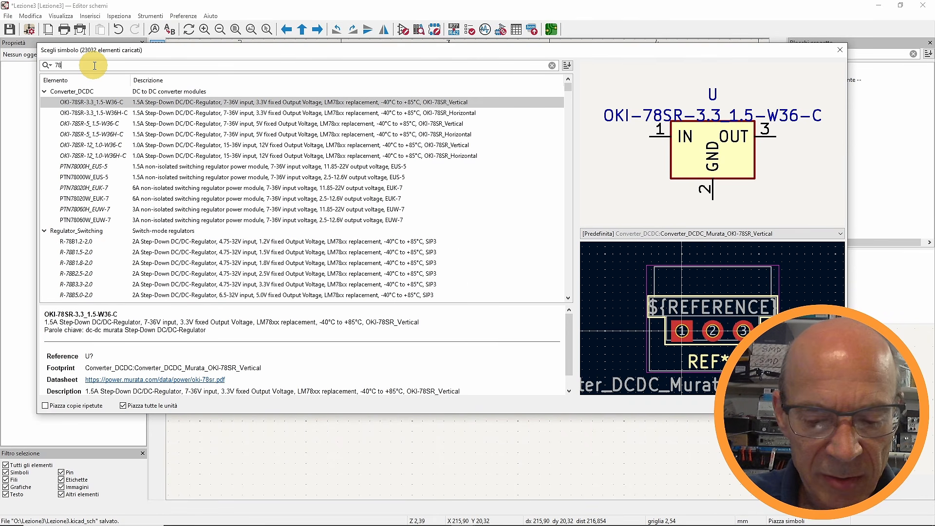
{"action": "type", "text": "05"}
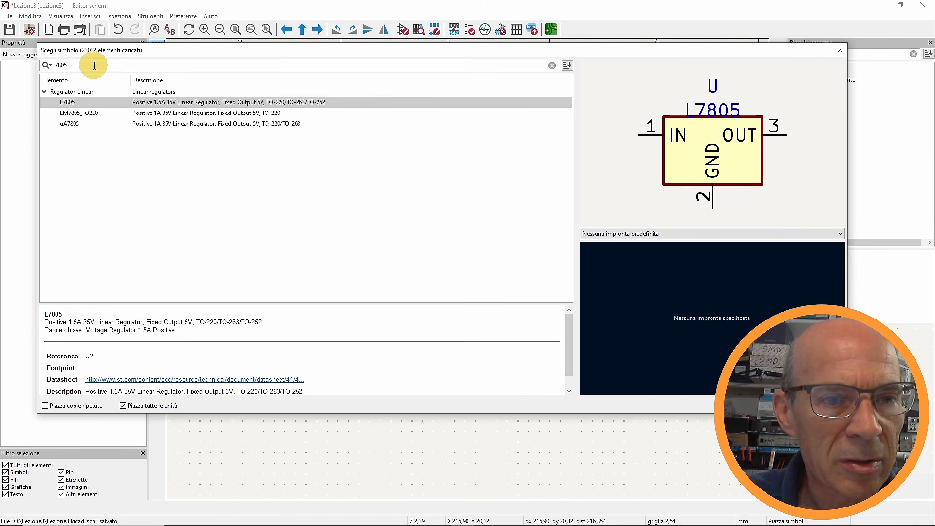
{"action": "left_click", "coordinate": [111, 104]}
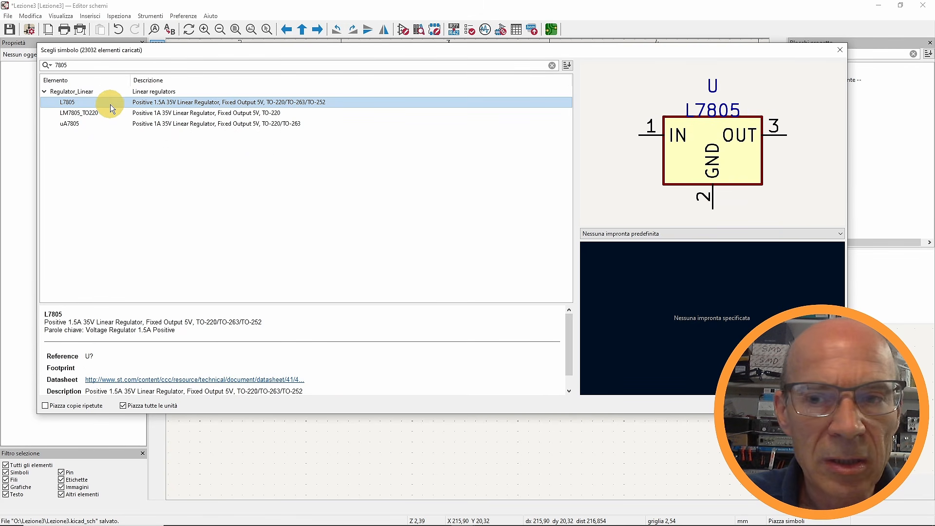
{"action": "double_click", "coordinate": [79, 112]}
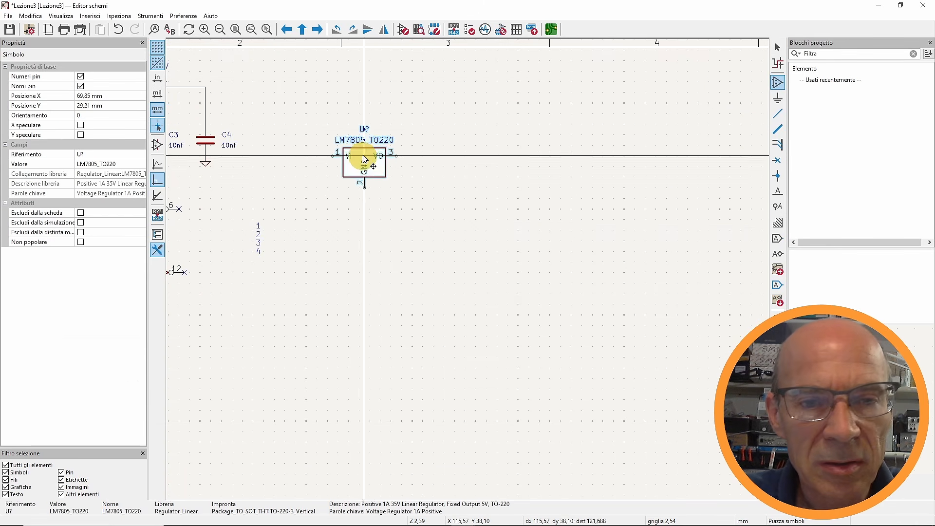
{"action": "left_click", "coordinate": [497, 131]}
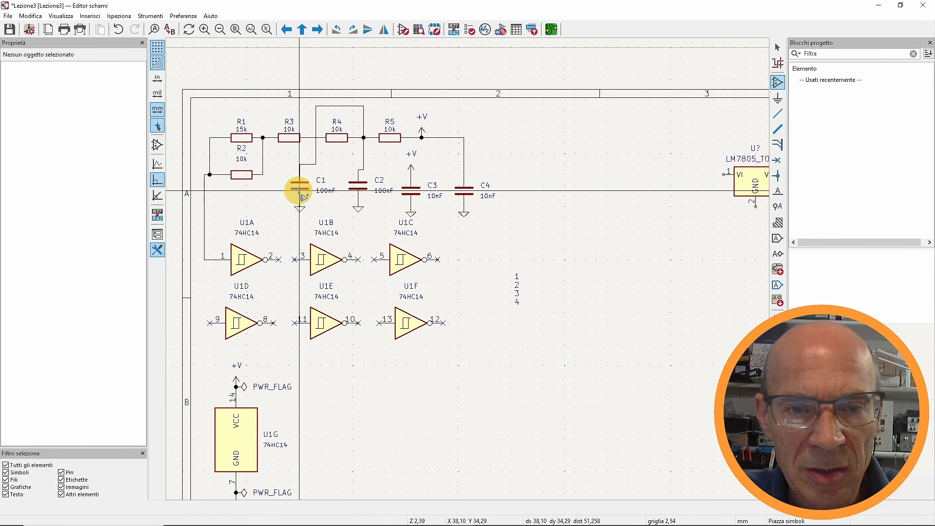
{"action": "key", "text": "Escape"}
- Duplicate the 100nF capacitor C1 twice, placing one copy on each side of the LM7805 regulator
{"action": "left_click", "coordinate": [298, 189]}
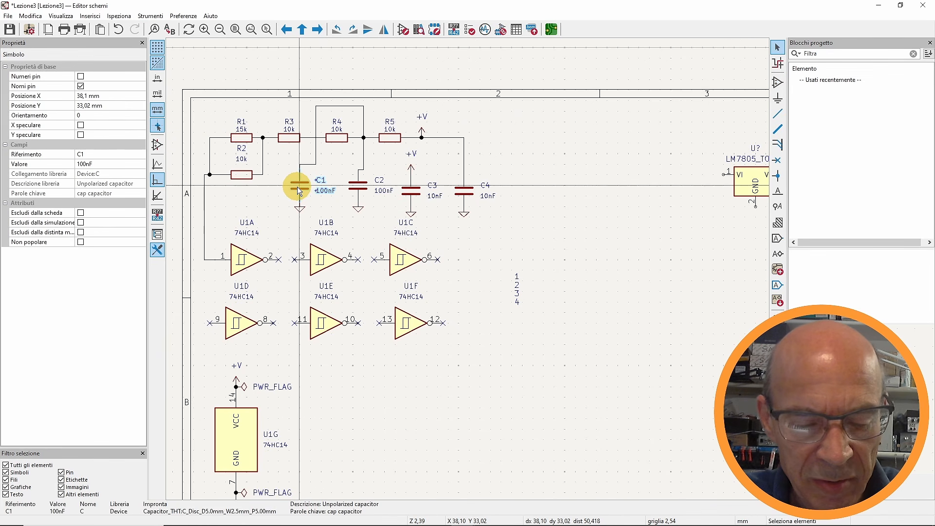
{"action": "key", "text": "ctrl+d"}
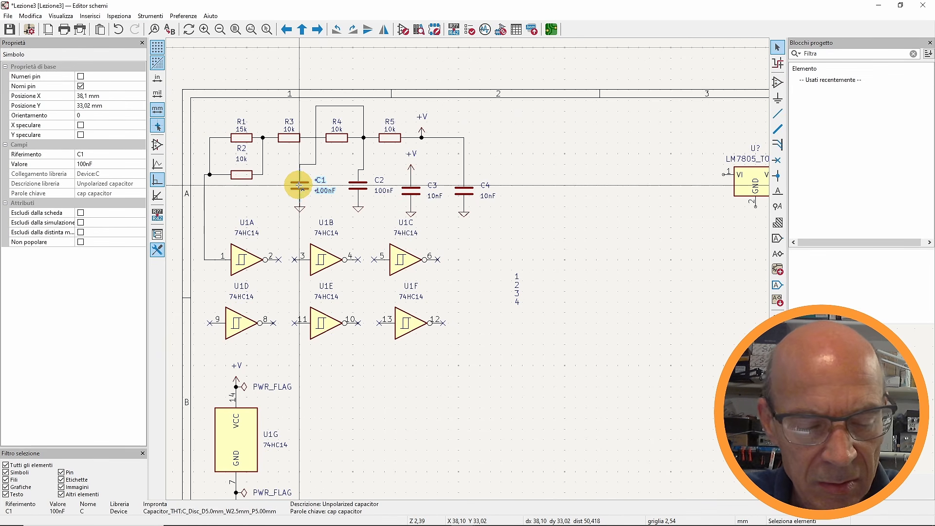
{"action": "left_click", "coordinate": [690, 197]}
{"action": "middle_click_drag", "start_coordinate": [630, 229], "coordinate": [348, 225]}
{"action": "key", "text": "ctrl+d"}
{"action": "left_click", "coordinate": [535, 213]}
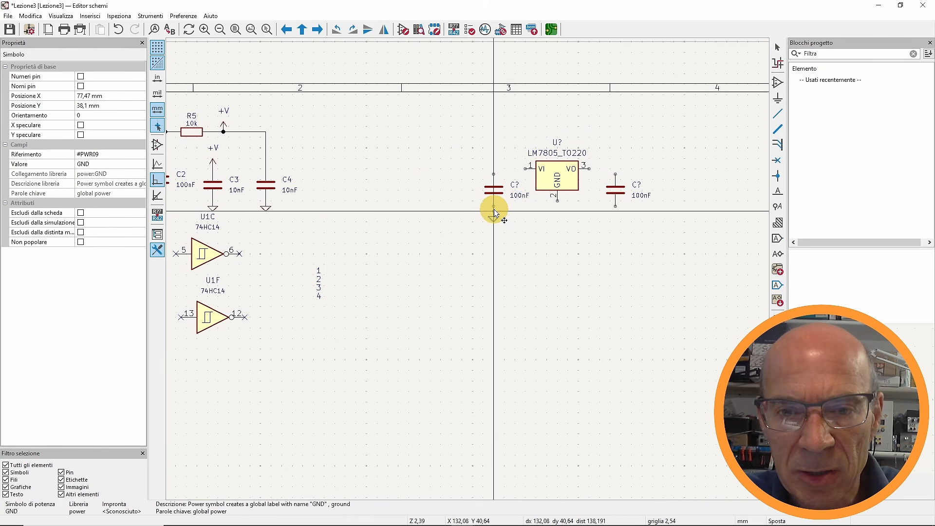
- Place duplicated GND symbols at the lower pins of the two 100nF capacitors beside the regulator
{"action": "left_click", "coordinate": [494, 211]}
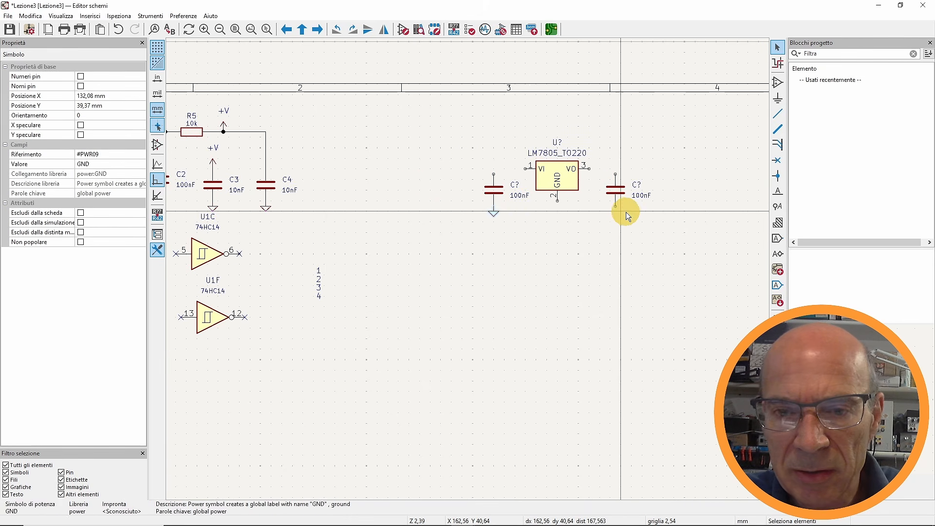
{"action": "key", "text": "ctrl+f"}
{"action": "key", "text": "Escape"}
{"action": "scroll", "coordinate": [616, 210], "scroll_direction": "up", "scroll_amount": 1}
{"action": "key", "text": "ctrl+d"}
{"action": "left_click", "coordinate": [468, 270]}
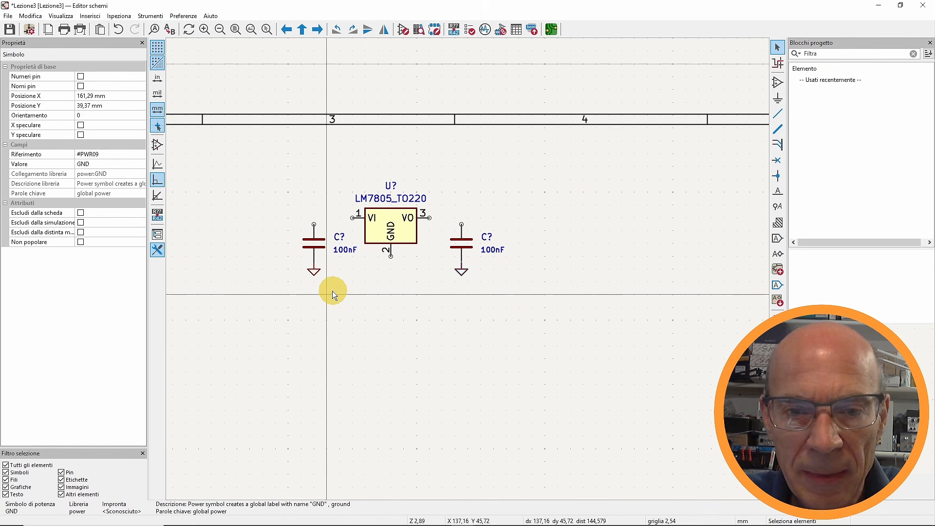
- Draw horizontal wires outward from the regulator's VI and VO pins, each extending past its neighbouring capacitor
{"action": "left_click", "coordinate": [405, 206]}
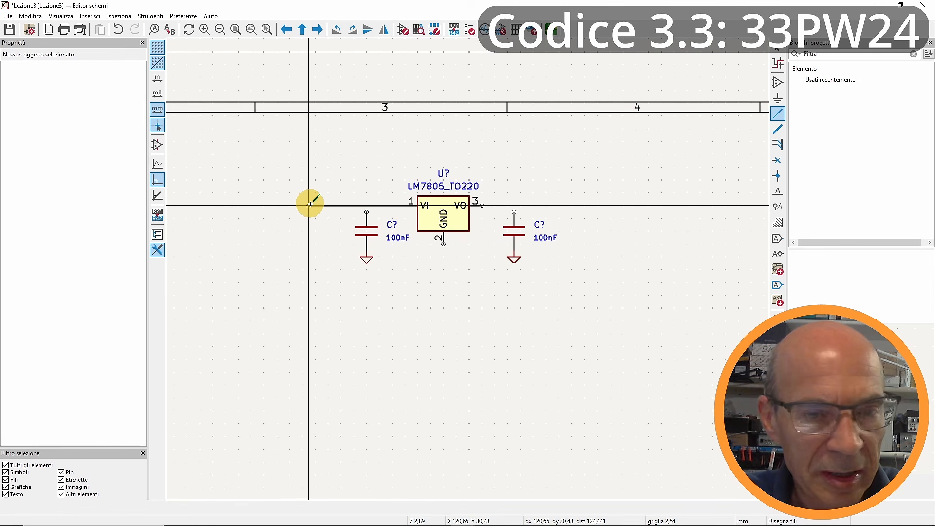
{"action": "left_click", "coordinate": [482, 205]}
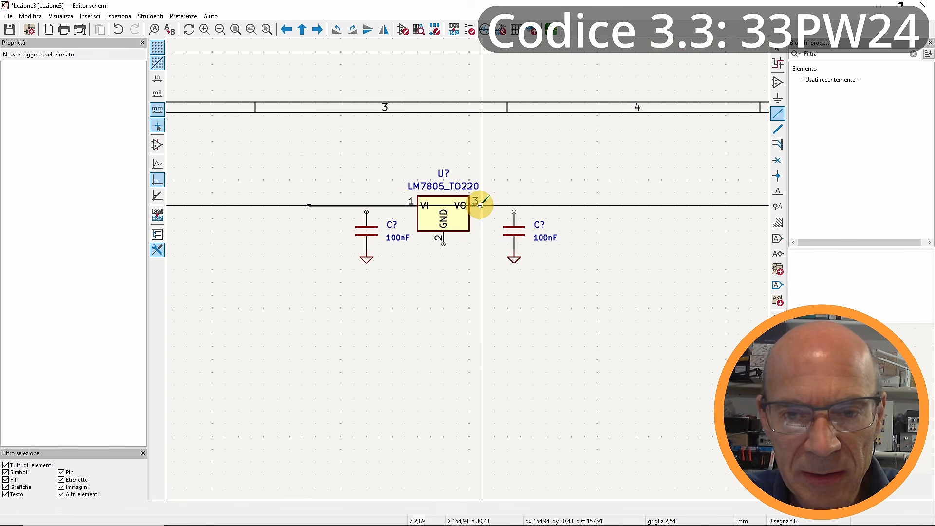
{"action": "double_click", "coordinate": [584, 205]}
{"action": "key", "text": "Escape"}
- Duplicate the output capacitor's GND symbol onto pin 2 of the LM7805 regulator
{"action": "left_click", "coordinate": [513, 258]}
{"action": "key", "text": "ctrl+d"}
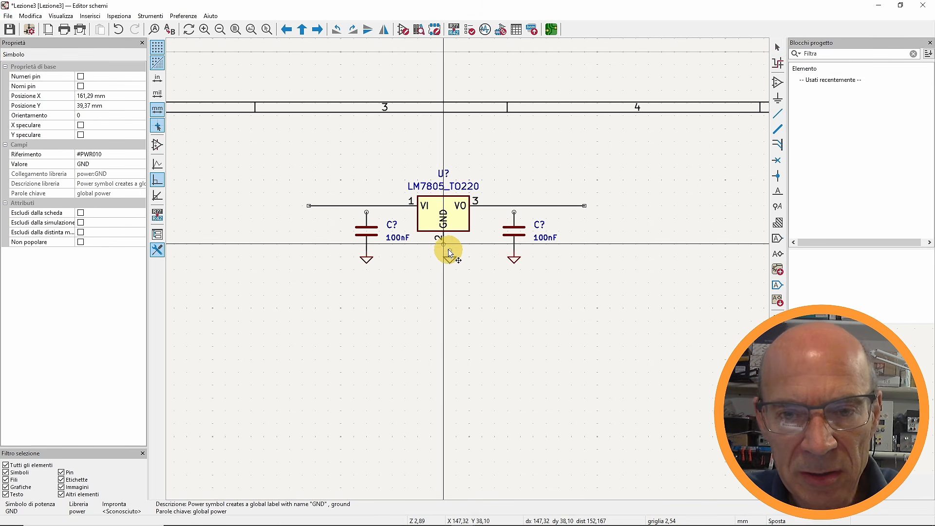
{"action": "left_click", "coordinate": [443, 245]}
{"action": "key", "text": "Escape"}
- Wire the upper pins of the two 100nF capacitors to the regulator's input and output wires
{"action": "scroll", "coordinate": [510, 209], "scroll_direction": "up", "scroll_amount": 1}
{"action": "key", "text": "w"}
{"action": "left_click", "coordinate": [467, 260]}
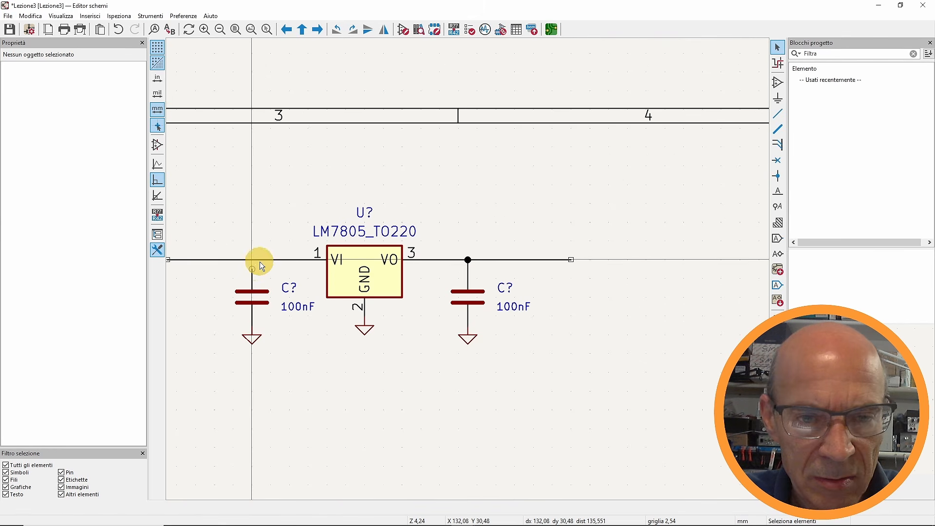
{"action": "left_click", "coordinate": [252, 268]}
{"action": "left_click", "coordinate": [252, 260]}
{"action": "scroll", "coordinate": [415, 369], "scroll_direction": "down", "scroll_amount": 1}
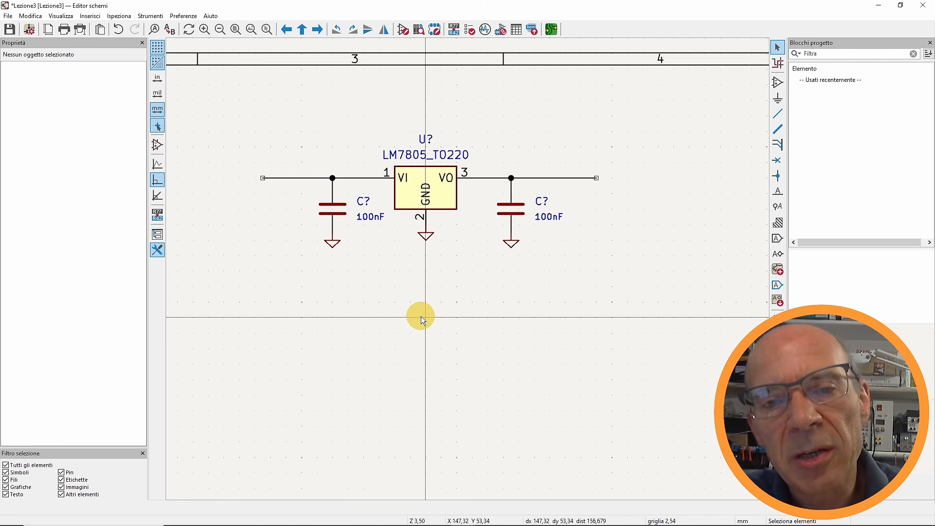
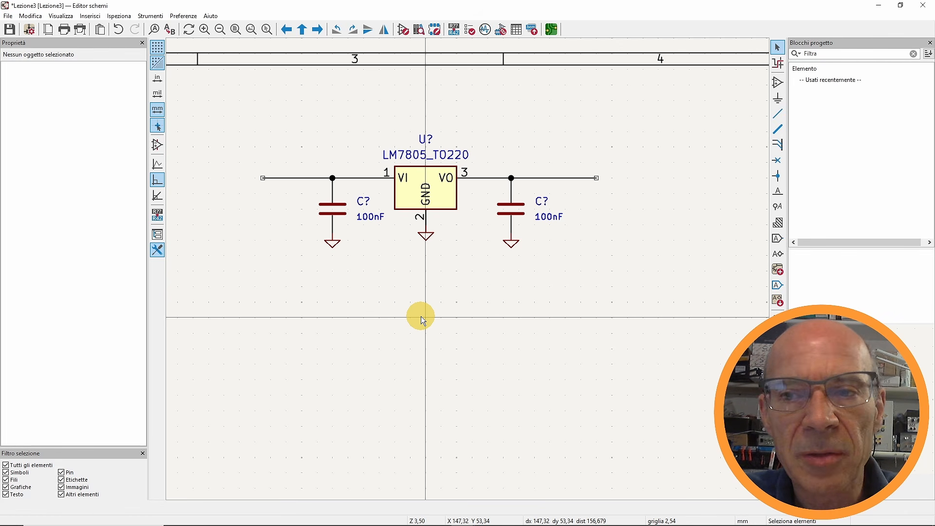
- Create a new design block library in the Lezione3 folder and add it to the project library table
{"action": "right_click", "coordinate": [815, 105]}
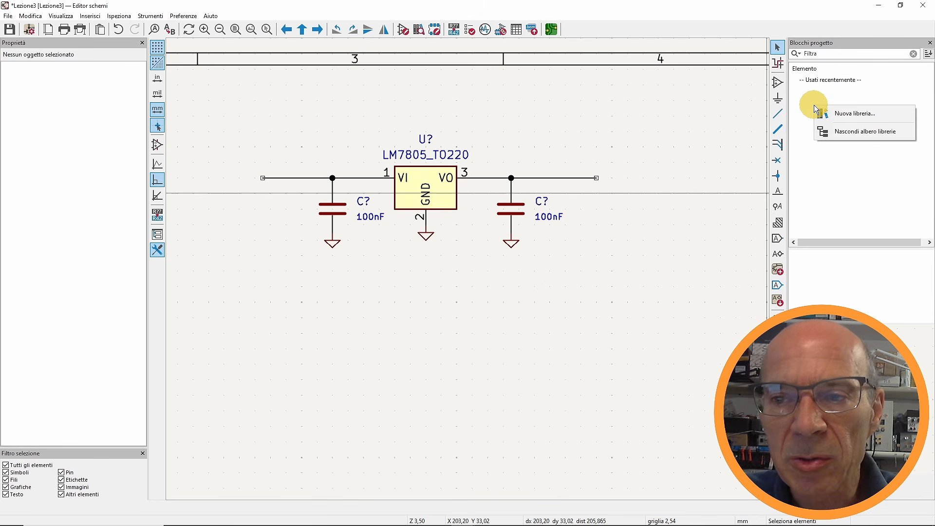
{"action": "left_click", "coordinate": [842, 114]}
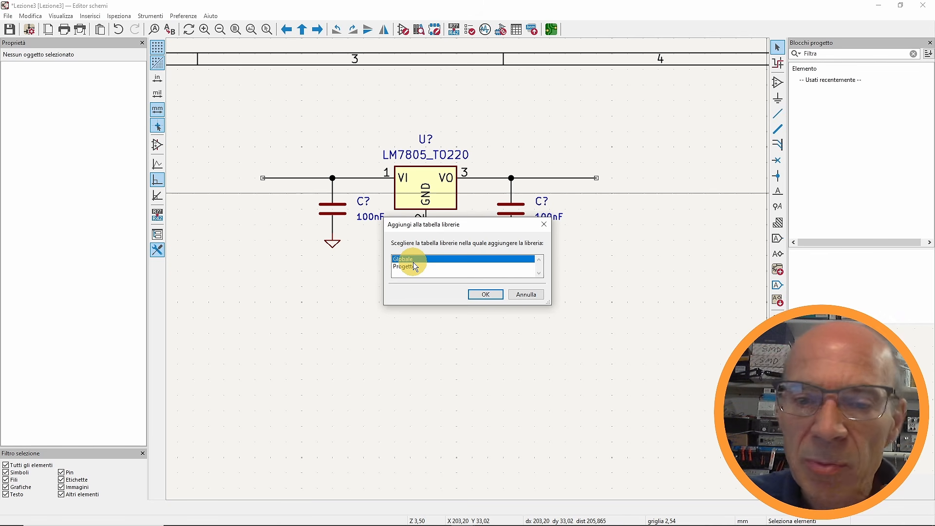
{"action": "left_click", "coordinate": [408, 267]}
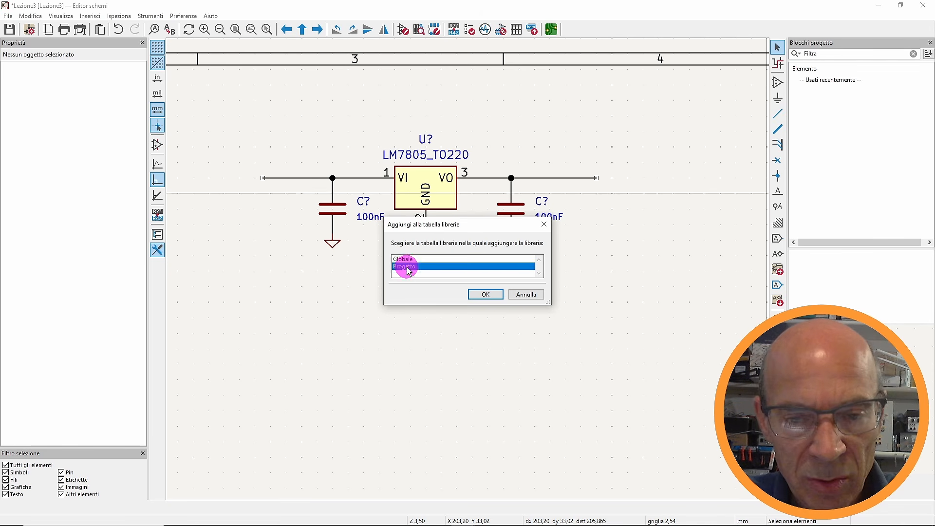
{"action": "left_click", "coordinate": [485, 296]}
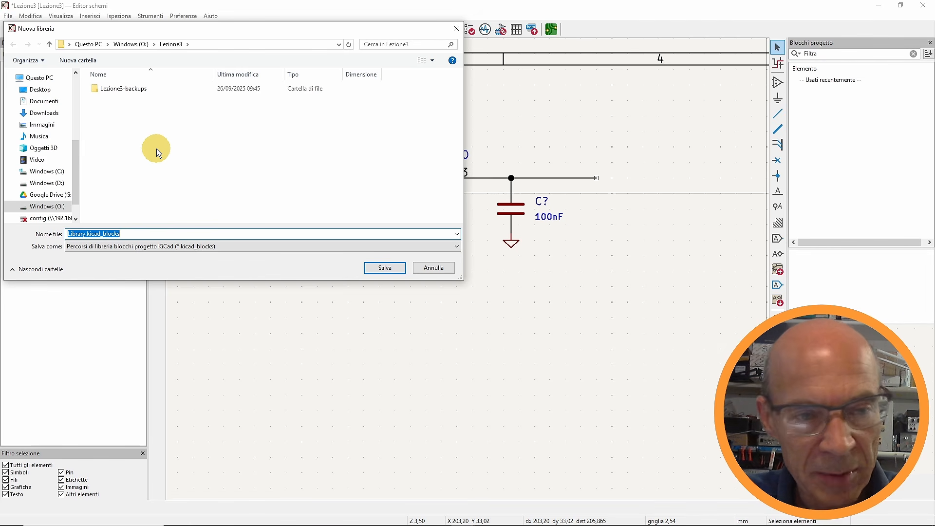
{"action": "left_click", "coordinate": [376, 269]}
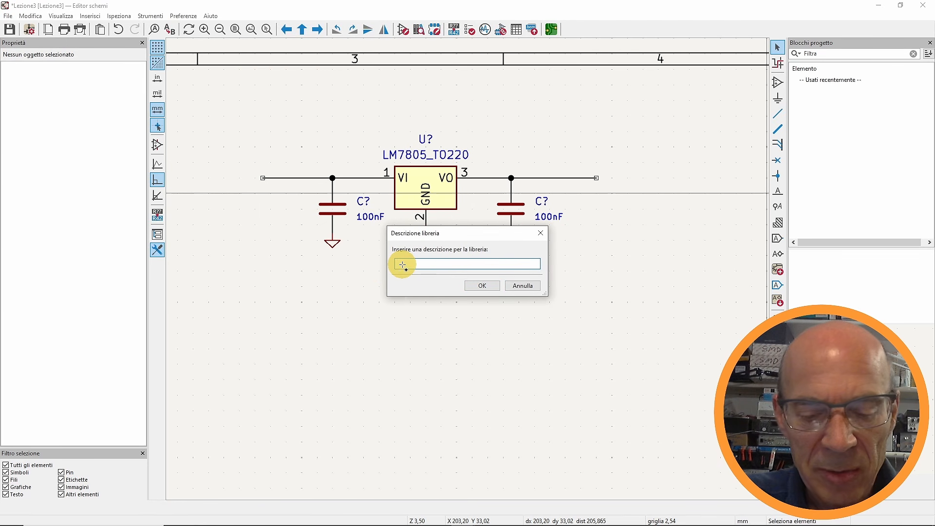
- Describe the new design block library as "Alimentazione"
{"action": "type", "text": "power"}
{"action": "left_click_drag", "start_coordinate": [411, 263], "coordinate": [381, 262]}
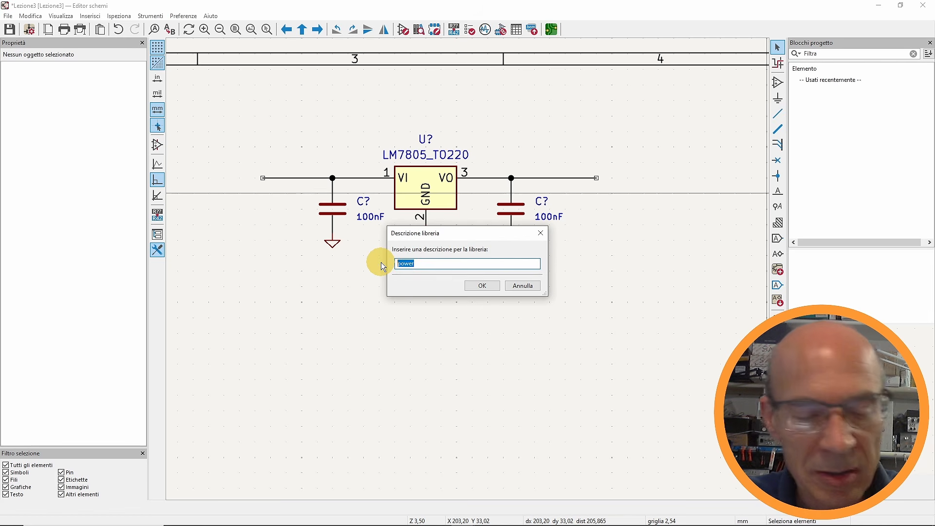
{"action": "type", "text": "Alimentazione"}
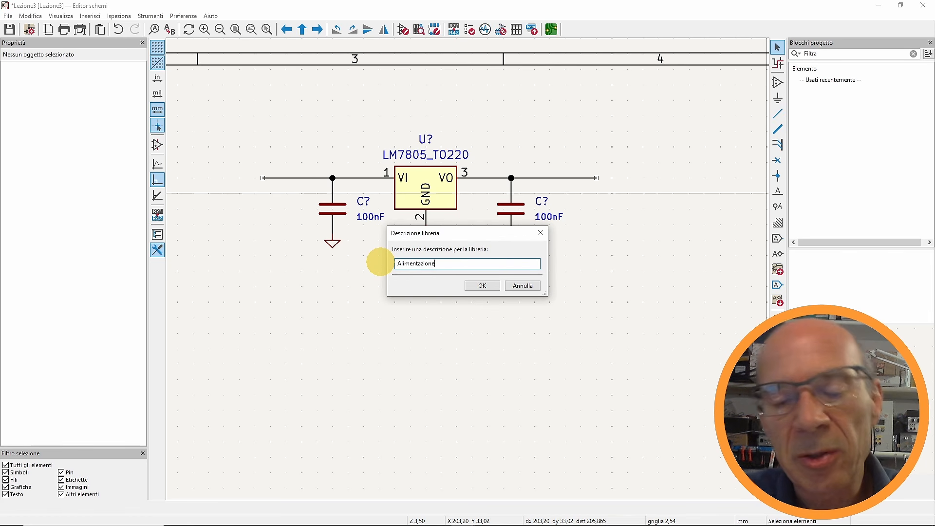
{"action": "left_click", "coordinate": [484, 287]}
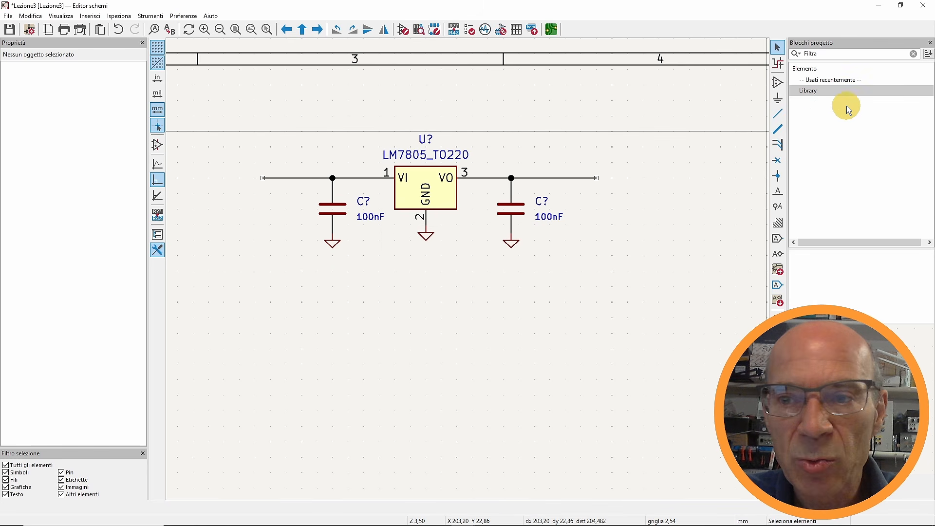
- Save the whole selected LM7805 circuit as a design block named 7805 in the new library
{"action": "double_click", "coordinate": [820, 88]}
{"action": "left_click", "coordinate": [280, 192]}
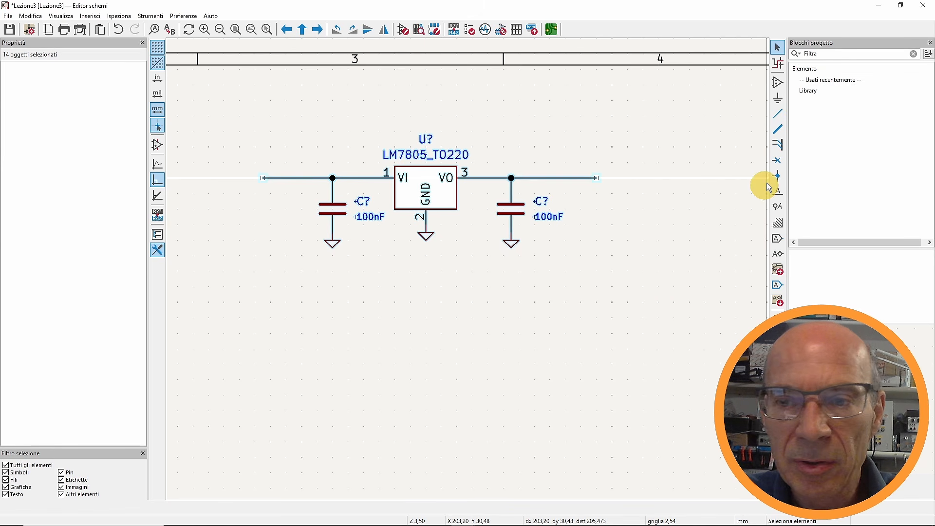
{"action": "right_click", "coordinate": [810, 91]}
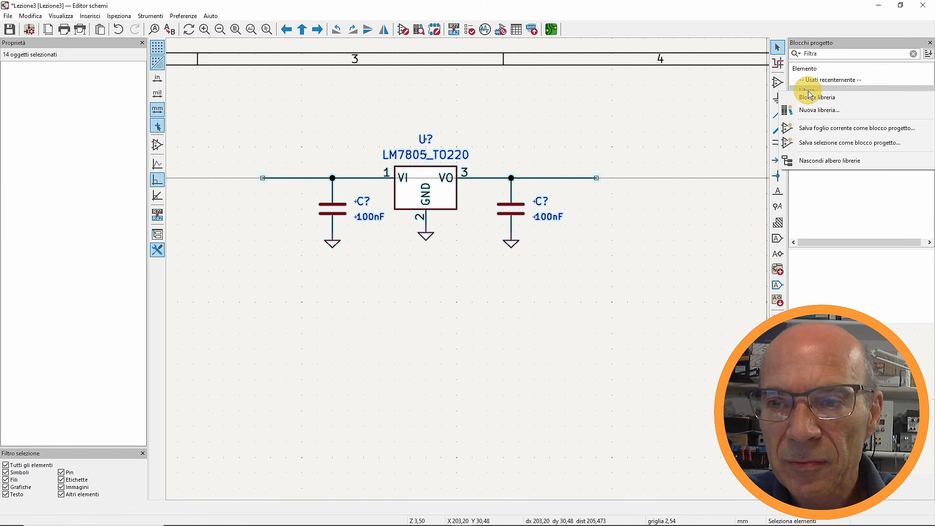
{"action": "left_click", "coordinate": [859, 143]}
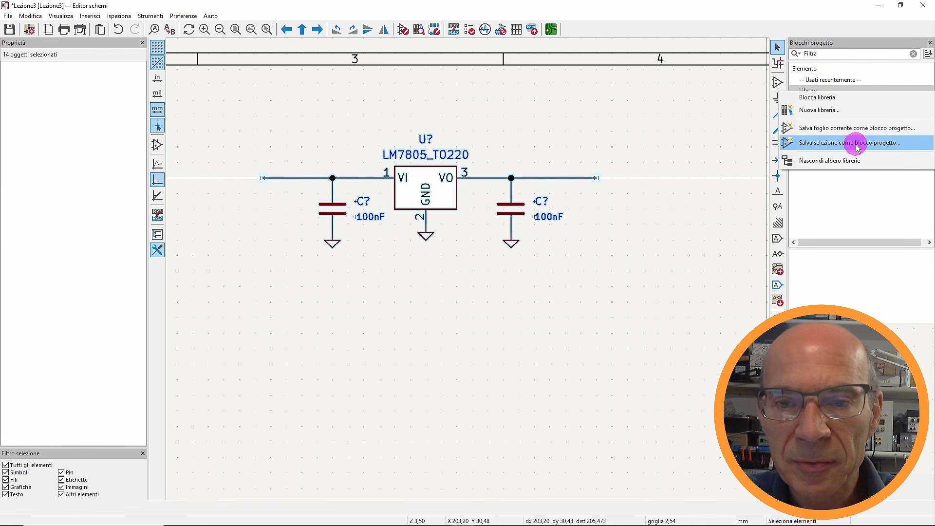
{"action": "left_click_drag", "start_coordinate": [417, 301], "coordinate": [387, 300]}
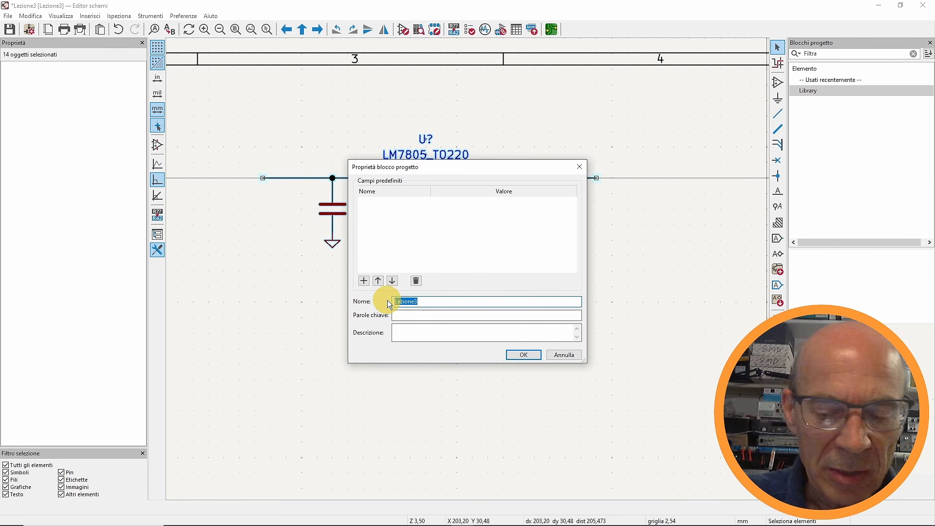
{"action": "type", "text": "7805"}
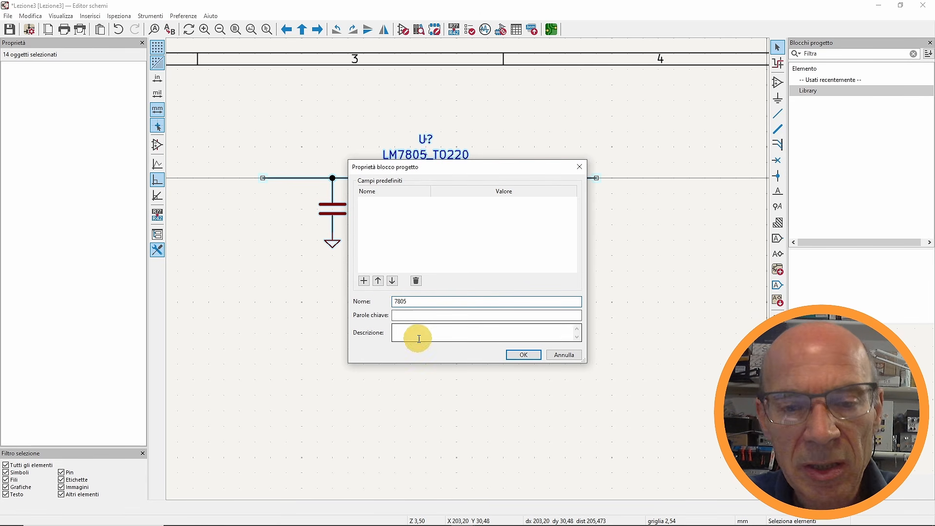
{"action": "key", "text": "Return"}
- Delete the original LM7805 supply circuit from the schematic
{"action": "left_click", "coordinate": [618, 293]}
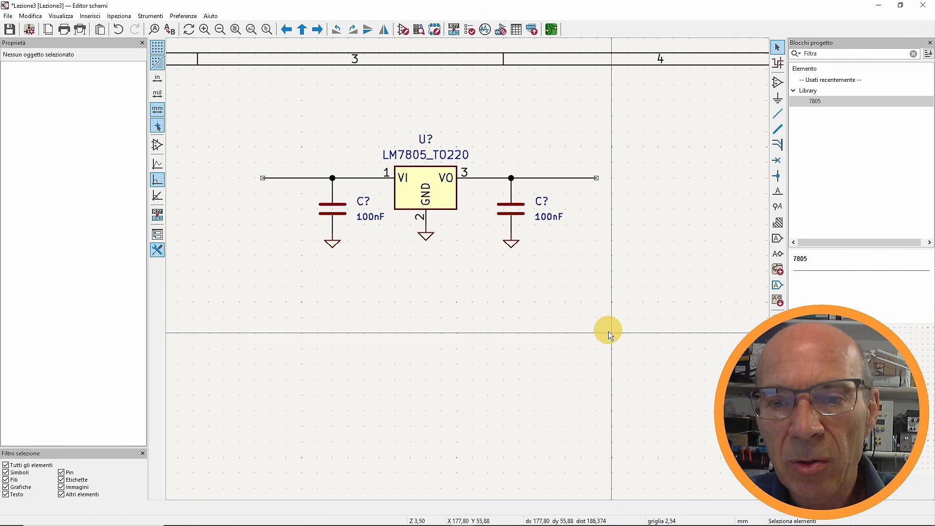
{"action": "left_click_drag", "start_coordinate": [247, 287], "coordinate": [674, 108]}
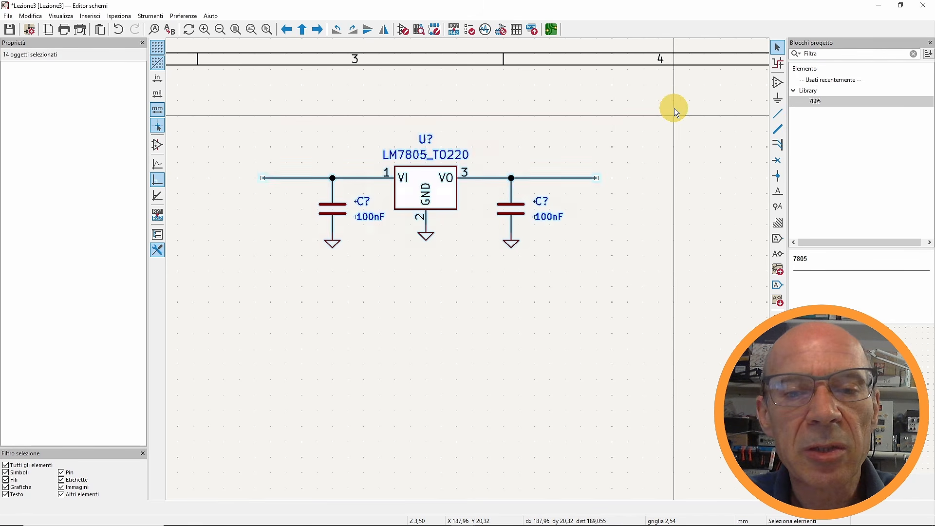
{"action": "key", "text": "Delete"}
- Place the 7805 design block from the library as a circuit in the free area beside the existing 74HC14 circuit
{"action": "scroll", "coordinate": [675, 108], "scroll_direction": "down", "scroll_amount": 3}
{"action": "scroll", "coordinate": [478, 269], "scroll_direction": "down", "scroll_amount": 3}
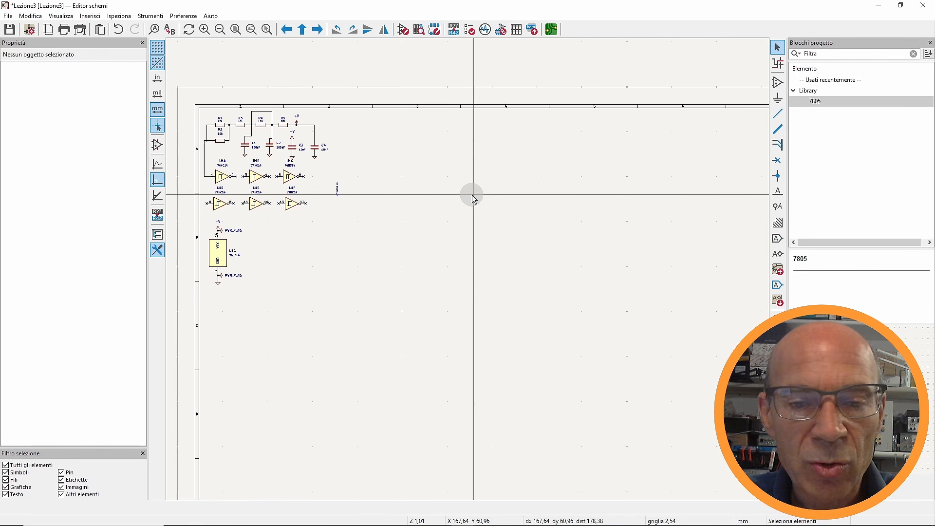
{"action": "scroll", "coordinate": [478, 200], "scroll_direction": "up", "scroll_amount": 3}
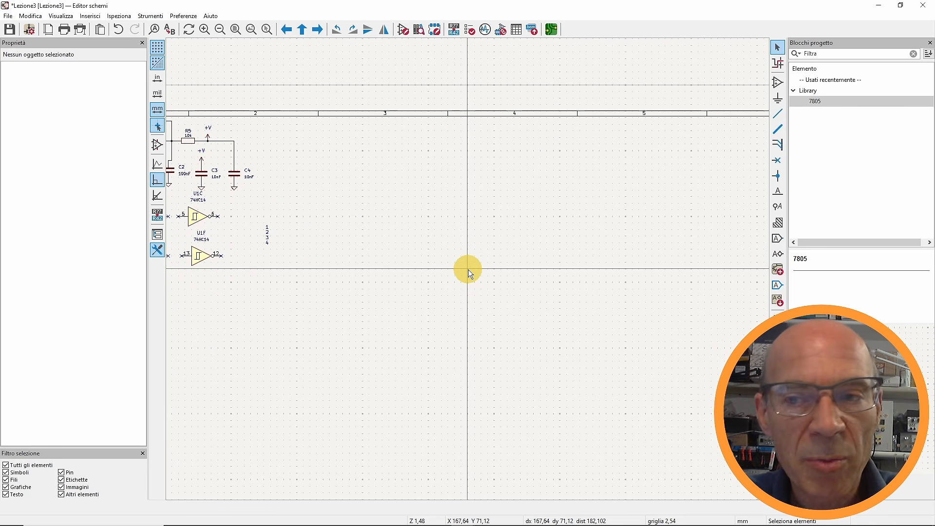
{"action": "left_click", "coordinate": [816, 101]}
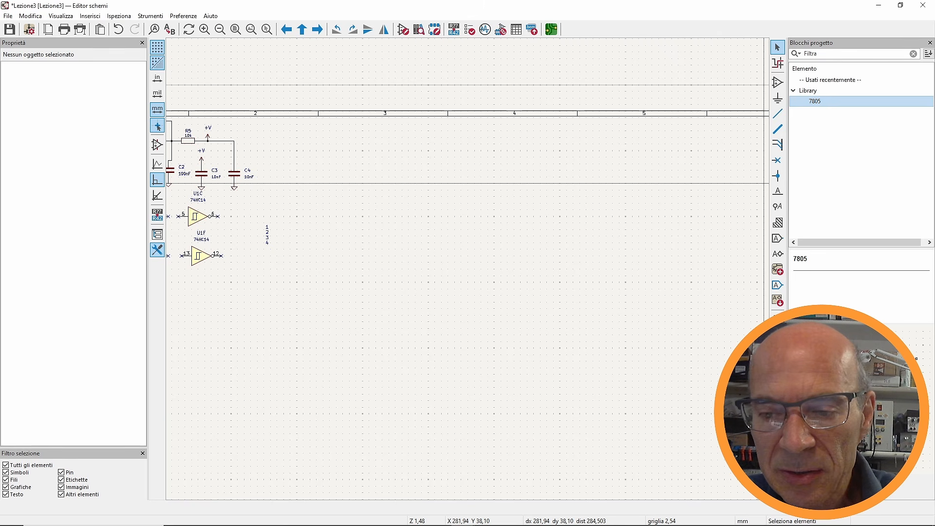
{"action": "left_click", "coordinate": [864, 116]}
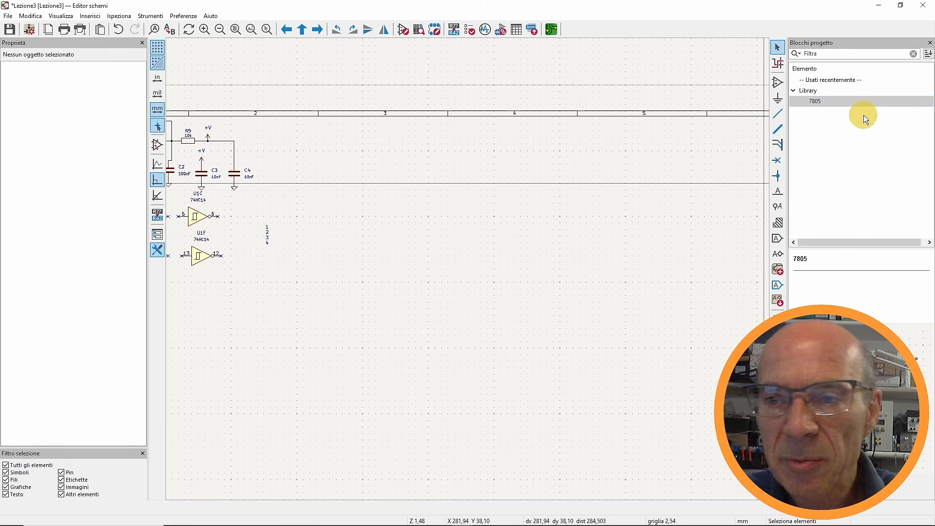
{"action": "double_click", "coordinate": [816, 101]}
{"action": "scroll", "coordinate": [421, 228], "scroll_direction": "up", "scroll_amount": 4}
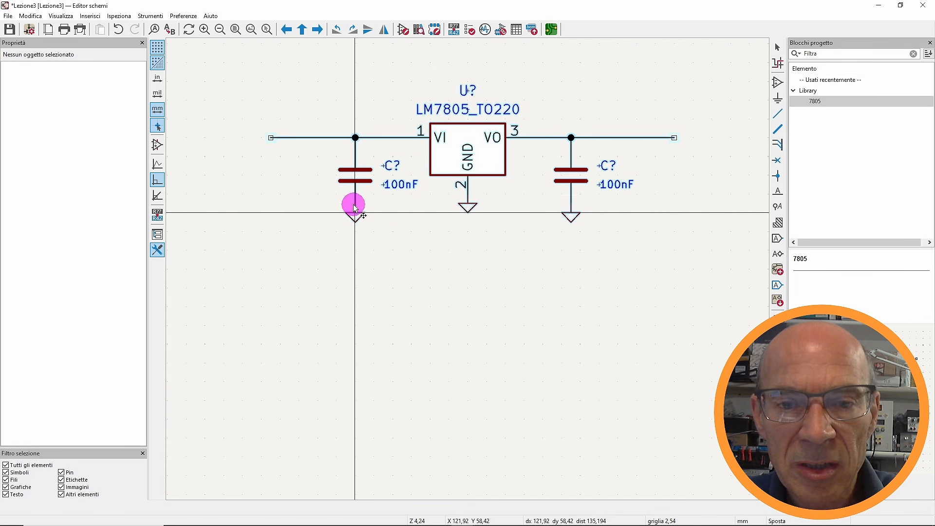
{"action": "left_click", "coordinate": [354, 207]}
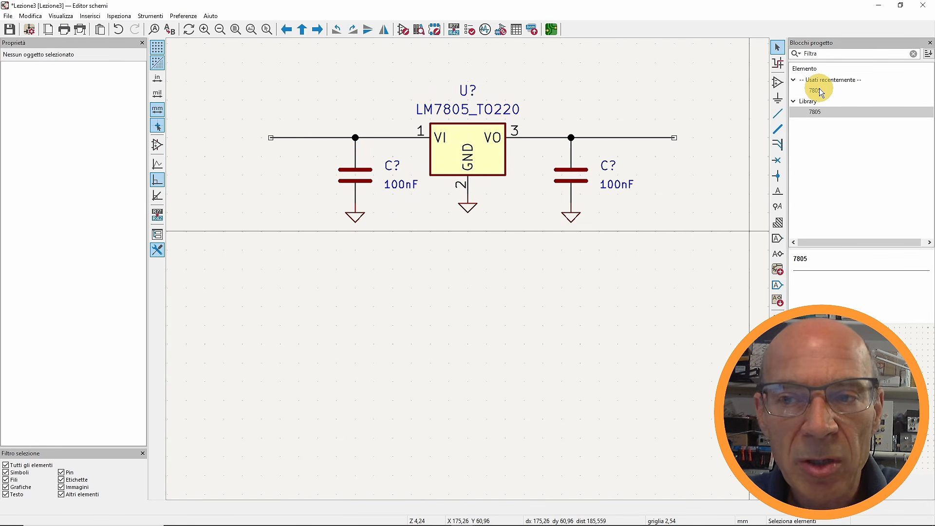
- Draw a small hierarchical sheet from the 7805 design block below the LM7805 circuit
{"action": "scroll", "coordinate": [623, 304], "scroll_direction": "down", "scroll_amount": 4}
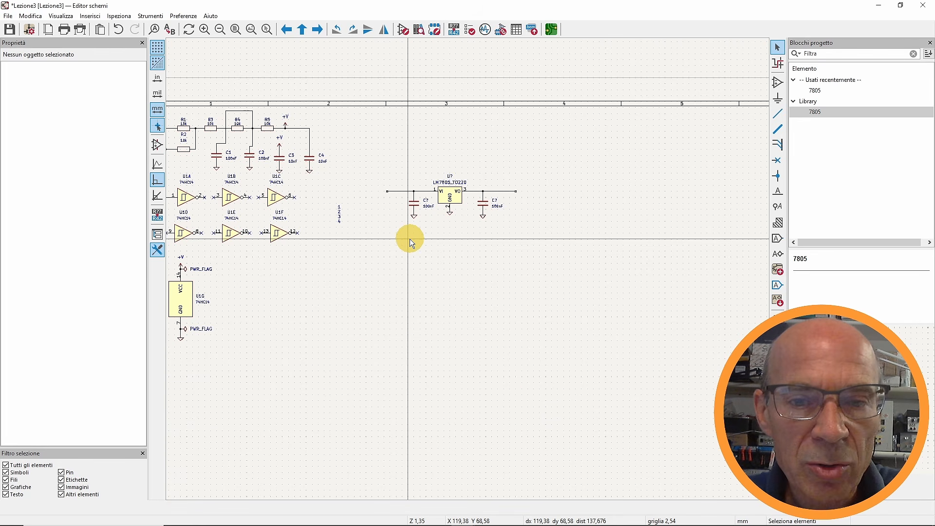
{"action": "left_click", "coordinate": [444, 292]}
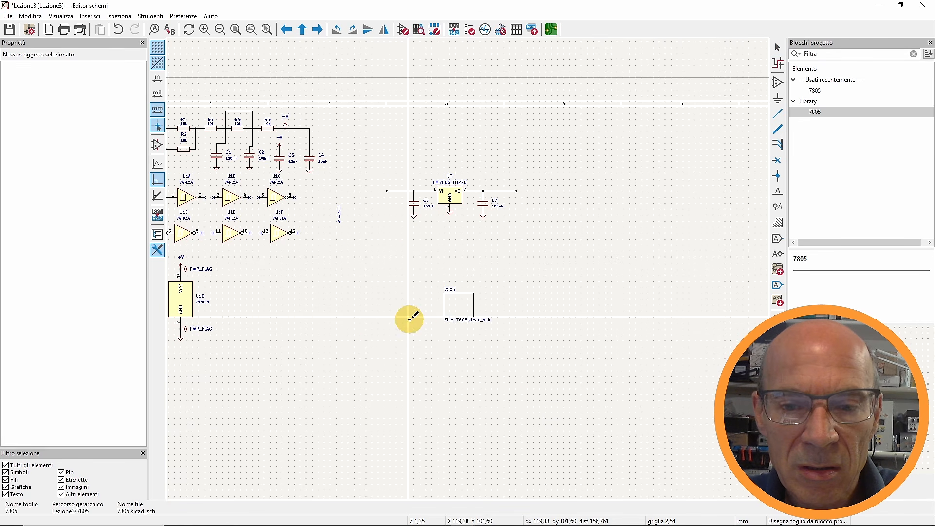
{"action": "left_click", "coordinate": [426, 310]}
- Show the schematic hierarchy, examine the 7805 subsheet's circuit, and navigate between the subsheet and the main sheet
{"action": "left_click", "coordinate": [157, 235]}
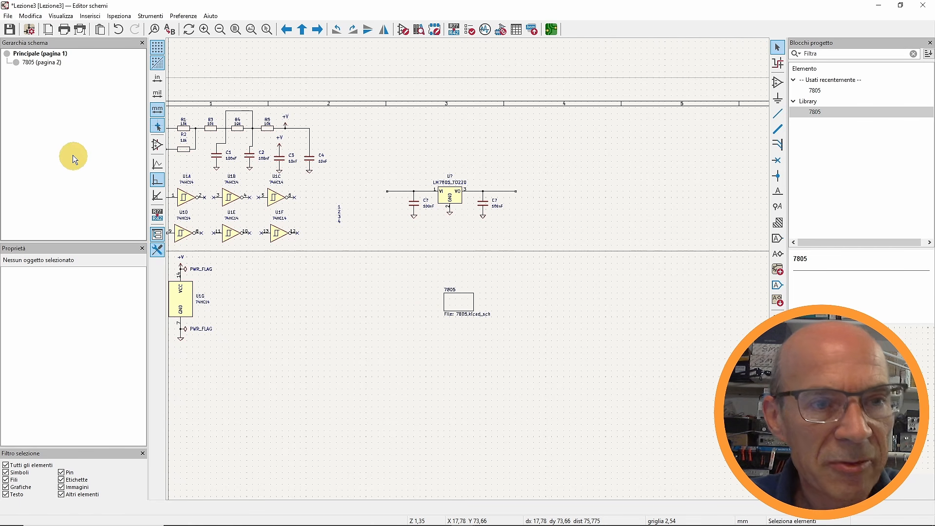
{"action": "left_click", "coordinate": [47, 63]}
{"action": "scroll", "coordinate": [449, 401], "scroll_direction": "up", "scroll_amount": 3}
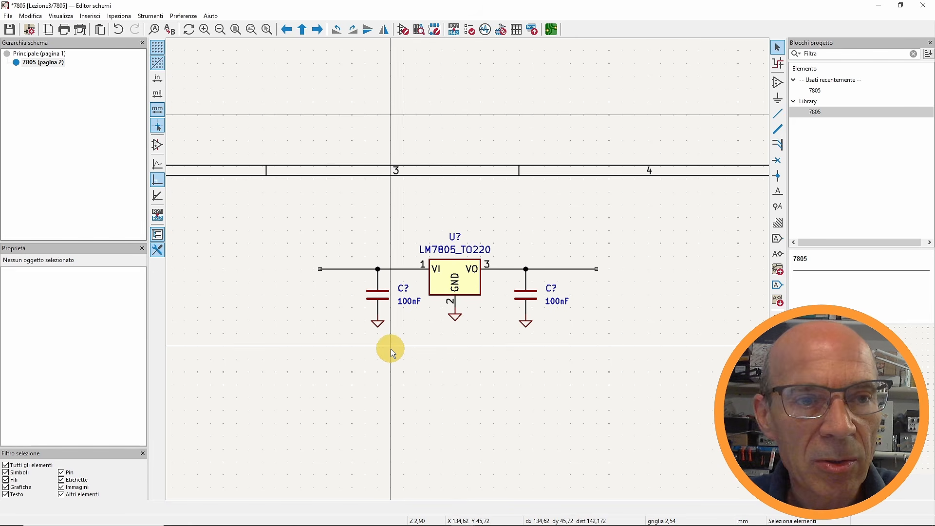
{"action": "left_click", "coordinate": [287, 31]}
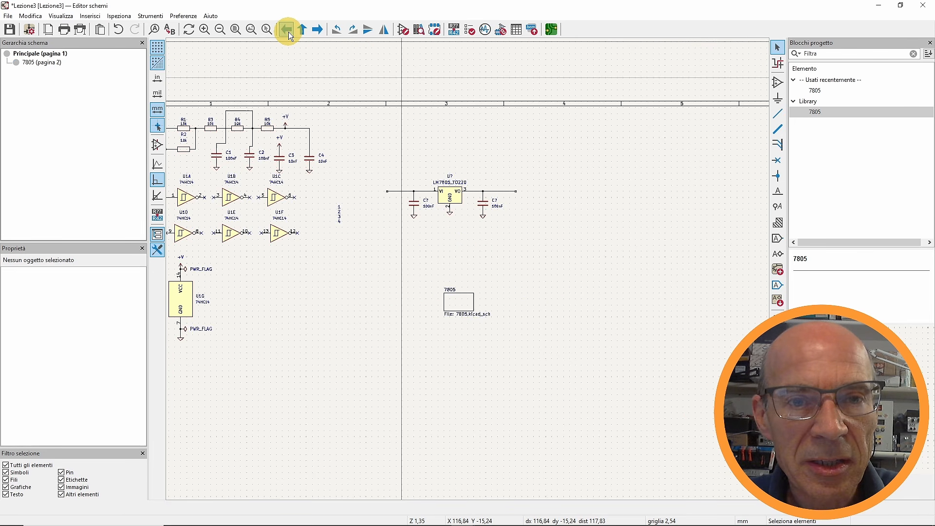
{"action": "left_click", "coordinate": [317, 30]}
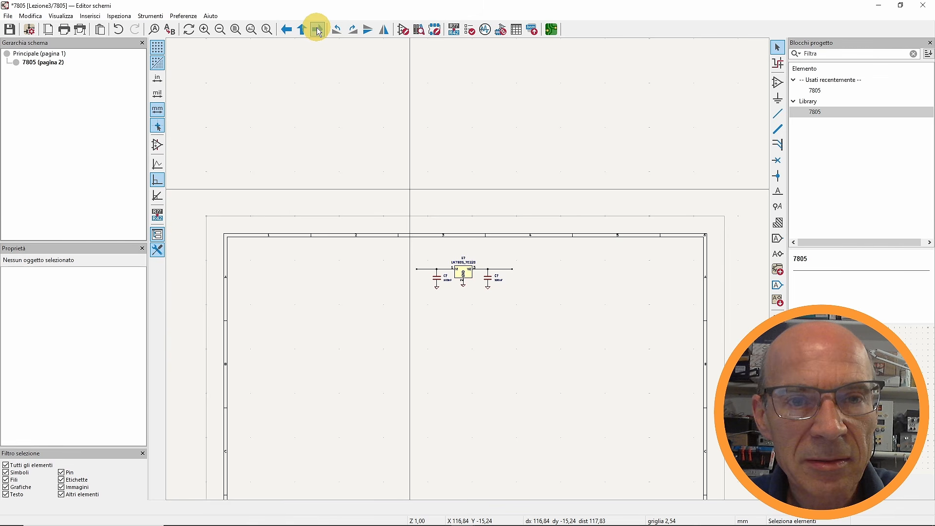
{"action": "left_click", "coordinate": [285, 30]}
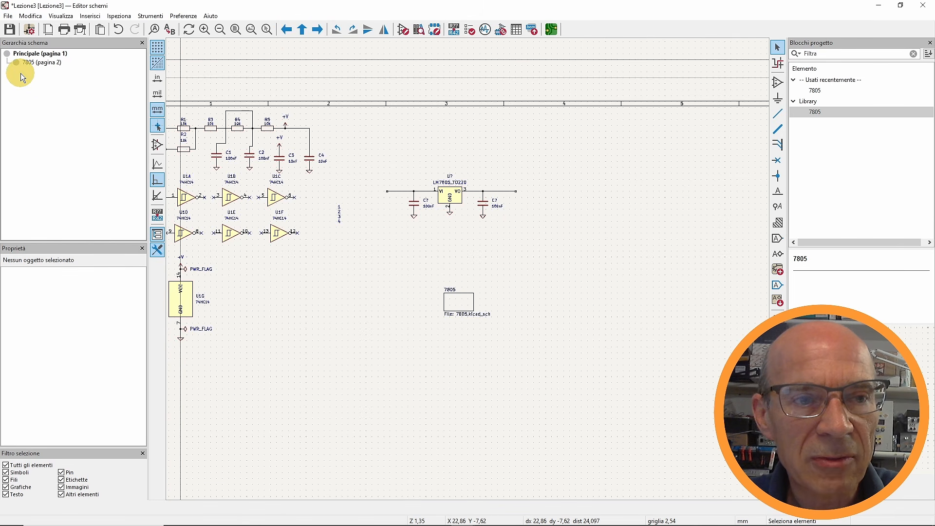
- Rename the 7805 subsheet as pag2 in the schematic hierarchy and return to the main sheet
{"action": "right_click", "coordinate": [39, 62]}
{"action": "left_click", "coordinate": [56, 79]}
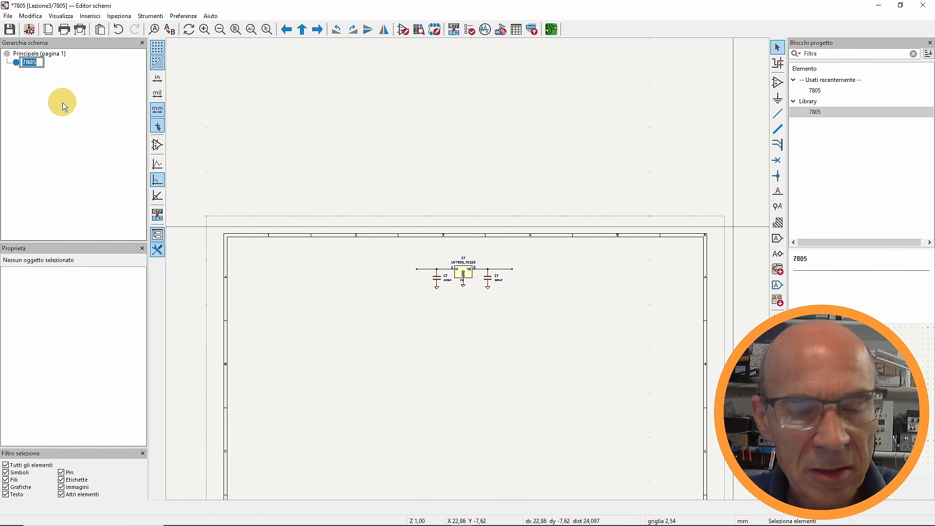
{"action": "type", "text": "pag2"}
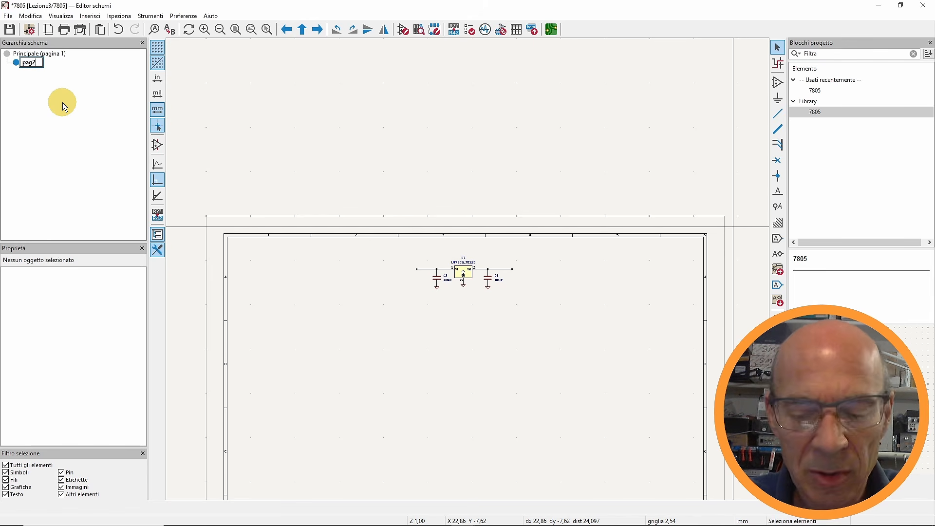
{"action": "key", "text": "Return"}
{"action": "left_click", "coordinate": [39, 54]}
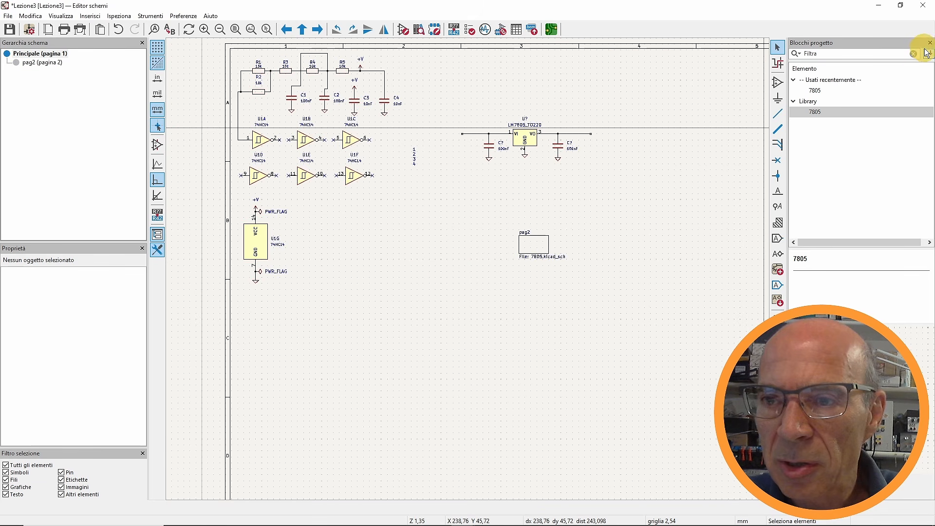
- Hide the design block library list to enlarge the drawing area
{"action": "left_click", "coordinate": [931, 43]}
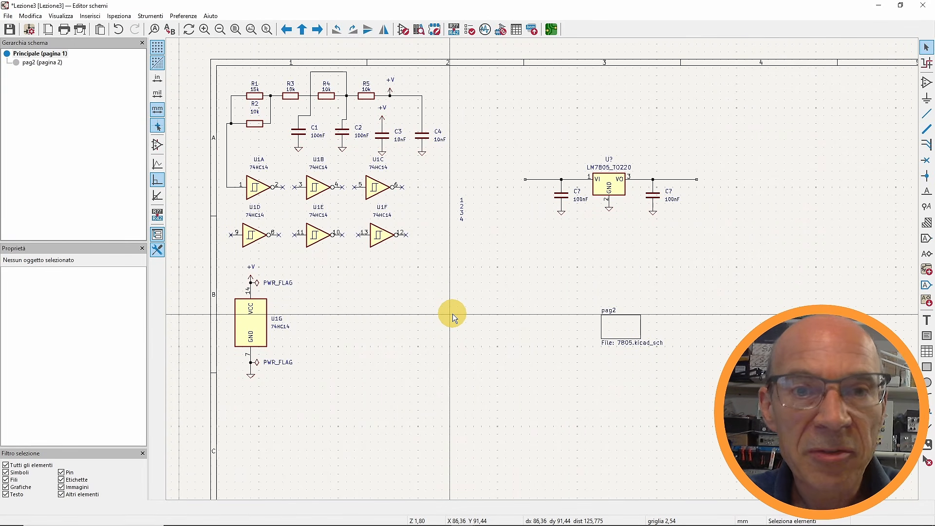
{"action": "middle_click_drag", "start_coordinate": [405, 296], "coordinate": [414, 299]}
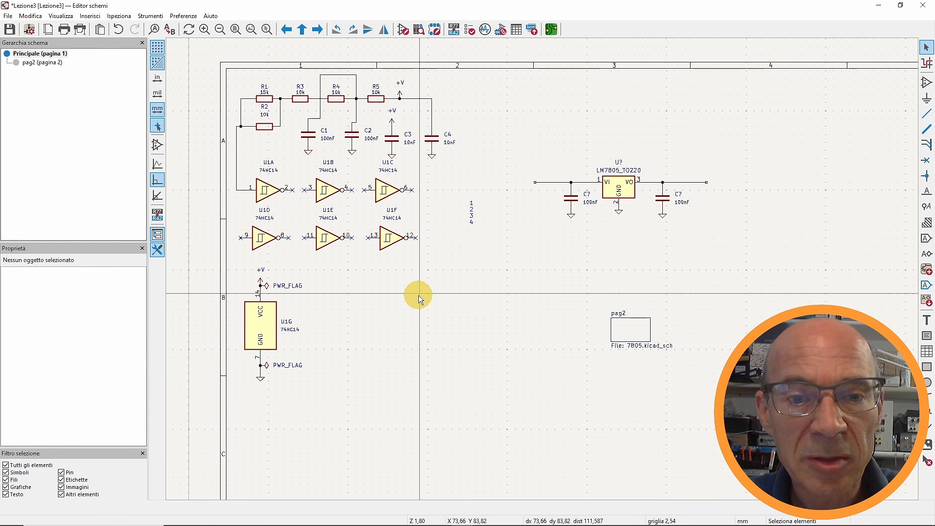
{"action": "mouse_move", "coordinate": [400, 296]}
{"action": "middle_mouse_down"}
{"action": "mouse_move", "coordinate": [408, 290]}
{"action": "mouse_move", "coordinate": [394, 293]}
{"action": "middle_mouse_up"}
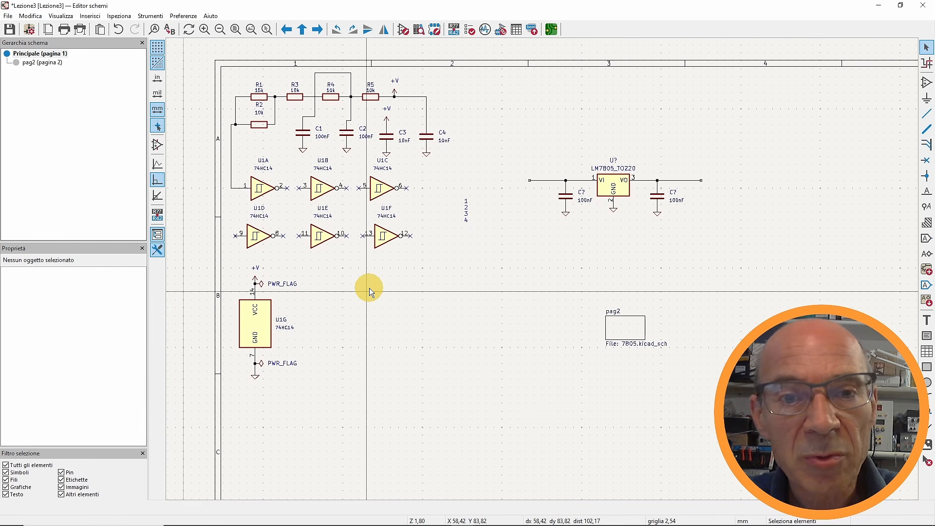
{"action": "scroll", "coordinate": [370, 288], "scroll_direction": "up", "scroll_amount": 3}
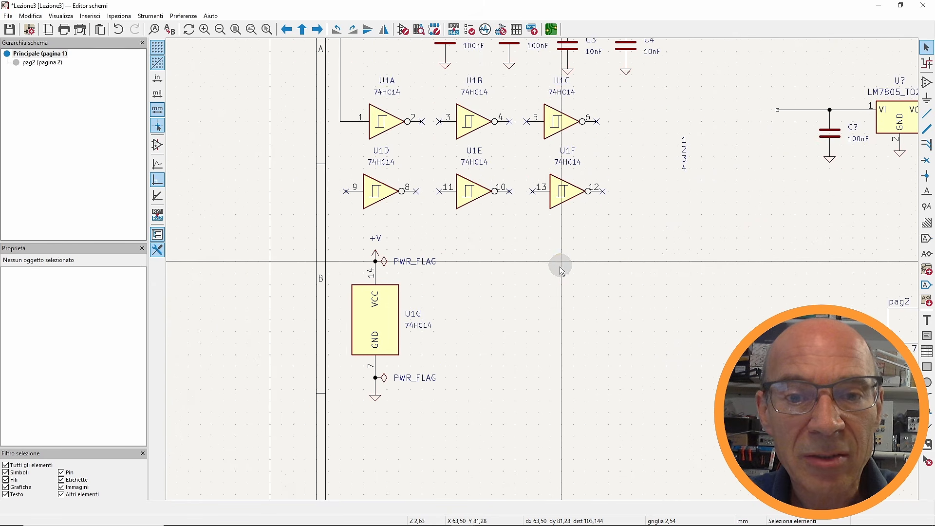
{"action": "middle_click_drag", "start_coordinate": [489, 328], "coordinate": [455, 382]}
- Switch to the PDF "Lezione 3 corso KiCad 9.pdf", check the lesson outline, and return to the schematic editor
{"action": "key", "text": "alt+Tab"}
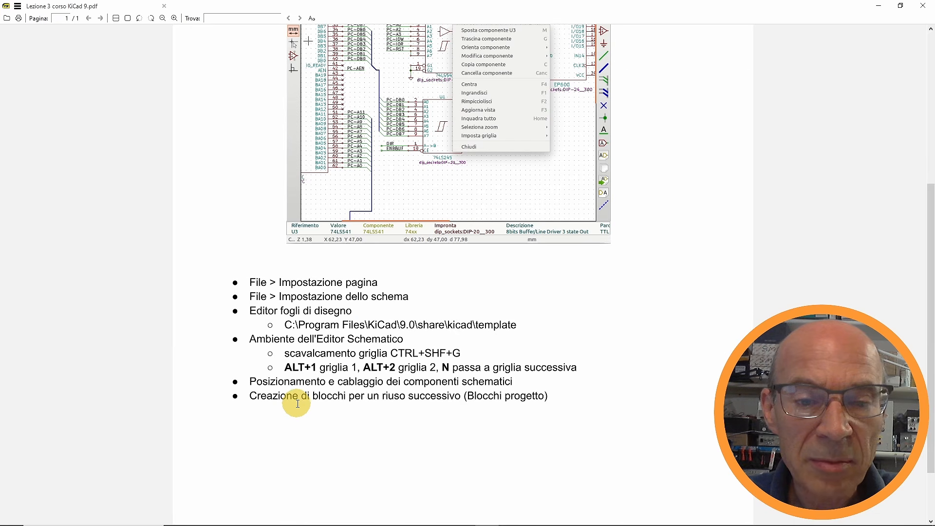
{"action": "key", "text": "alt+Tab"}
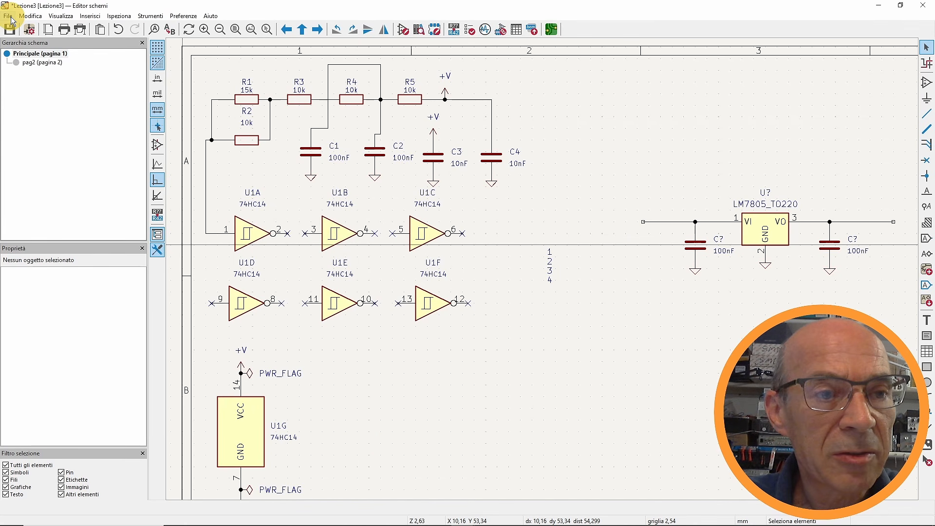
- Set the symbol unit notation to .1 in the schematic setup's formatting options and apply it to the schematic
{"action": "left_click", "coordinate": [8, 16]}
{"action": "left_click", "coordinate": [58, 105]}
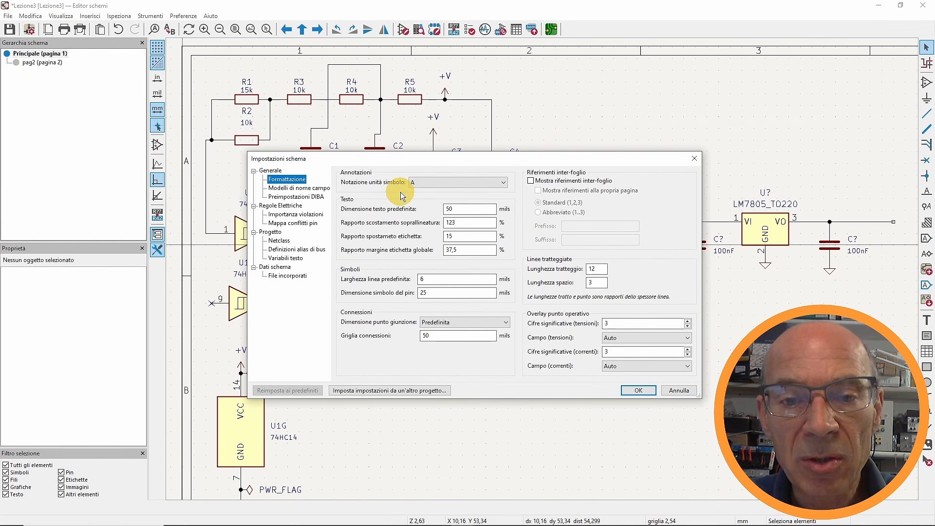
{"action": "left_click_drag", "start_coordinate": [455, 162], "coordinate": [497, 281]}
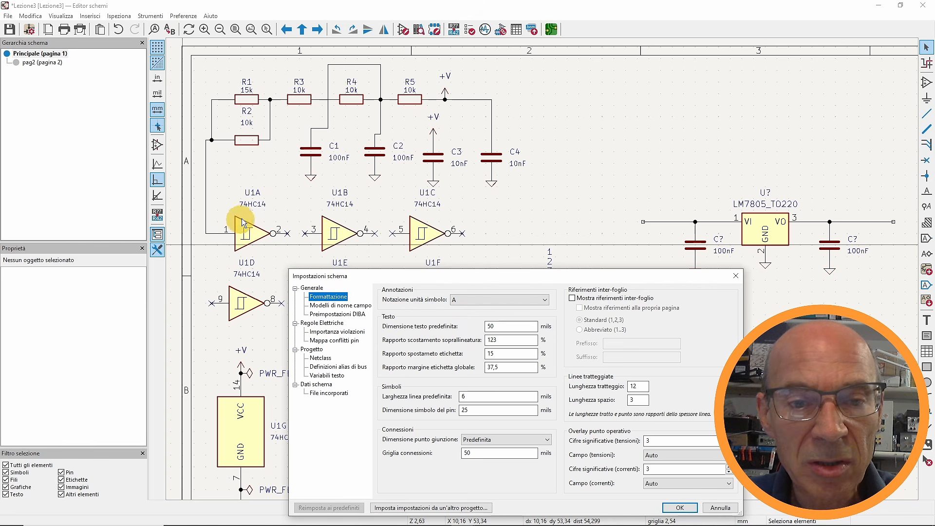
{"action": "left_click", "coordinate": [467, 300]}
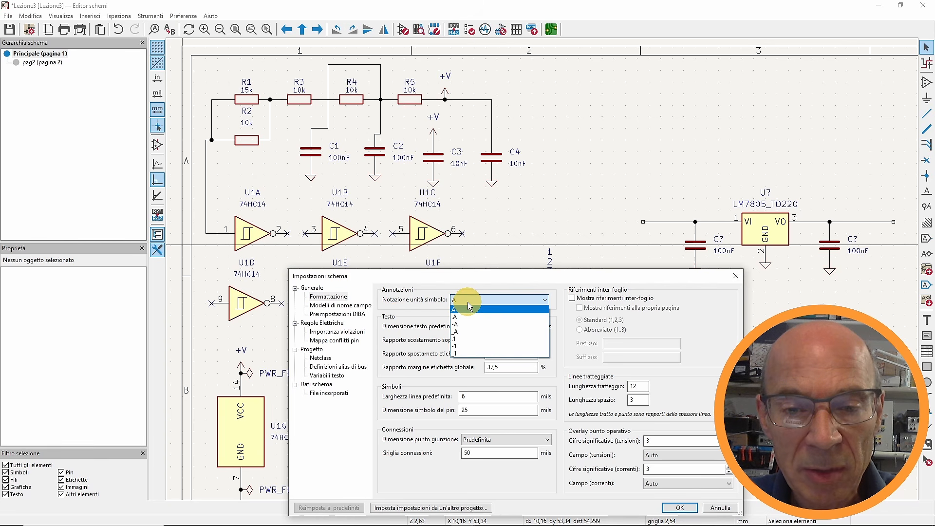
{"action": "left_click", "coordinate": [465, 314]}
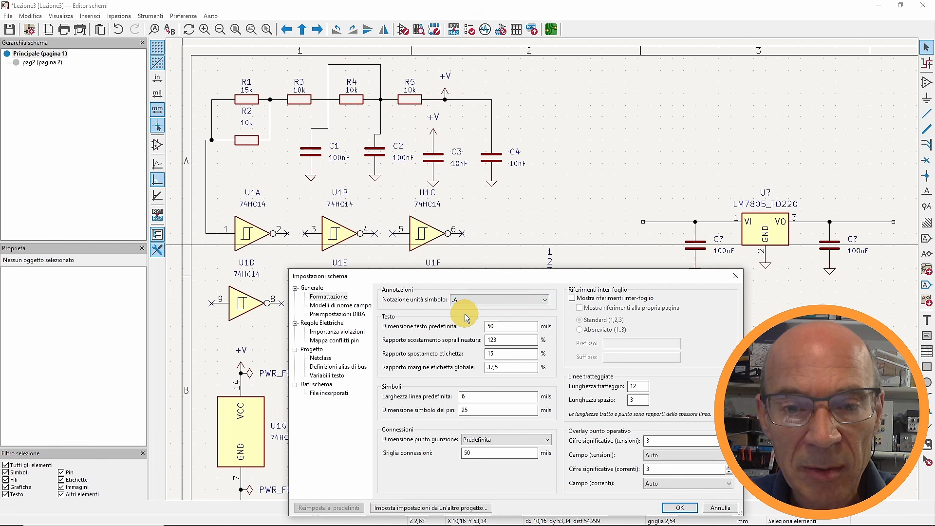
{"action": "left_click", "coordinate": [462, 302]}
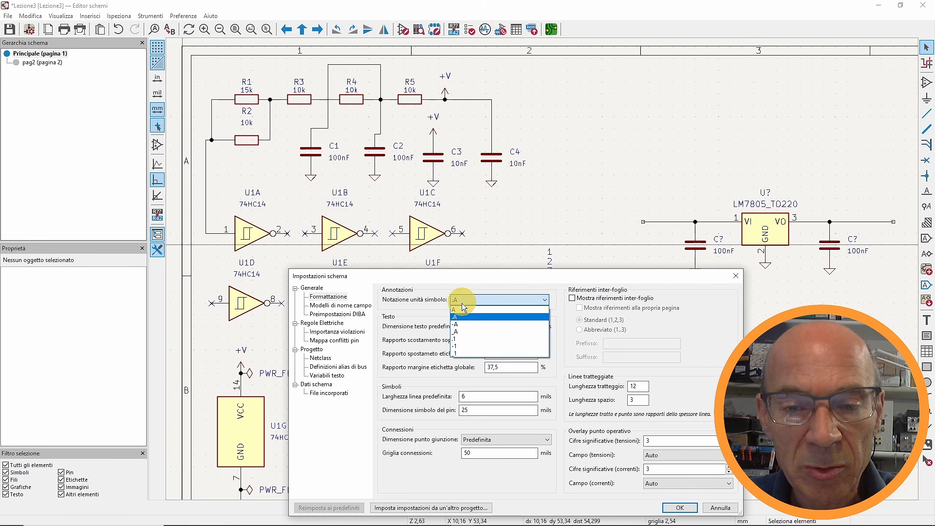
{"action": "left_click", "coordinate": [463, 340]}
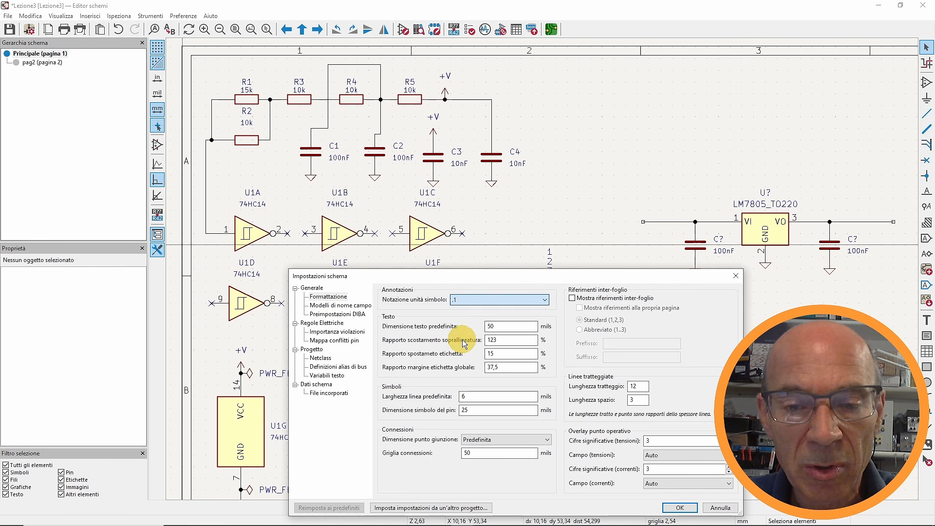
{"action": "left_click", "coordinate": [680, 508]}
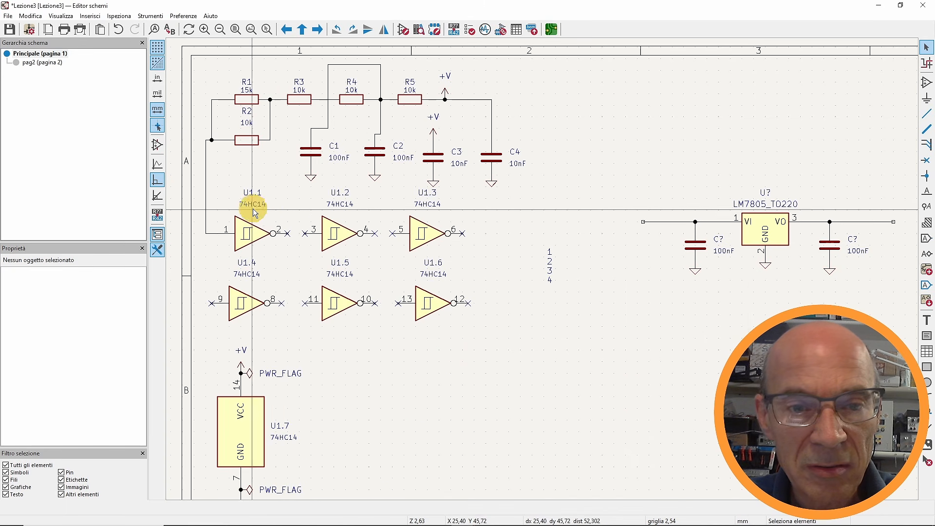
- Change the symbol unit notation to .A in the schematic setup and apply it to the 74HC14 gates
{"action": "key", "text": "F1"}
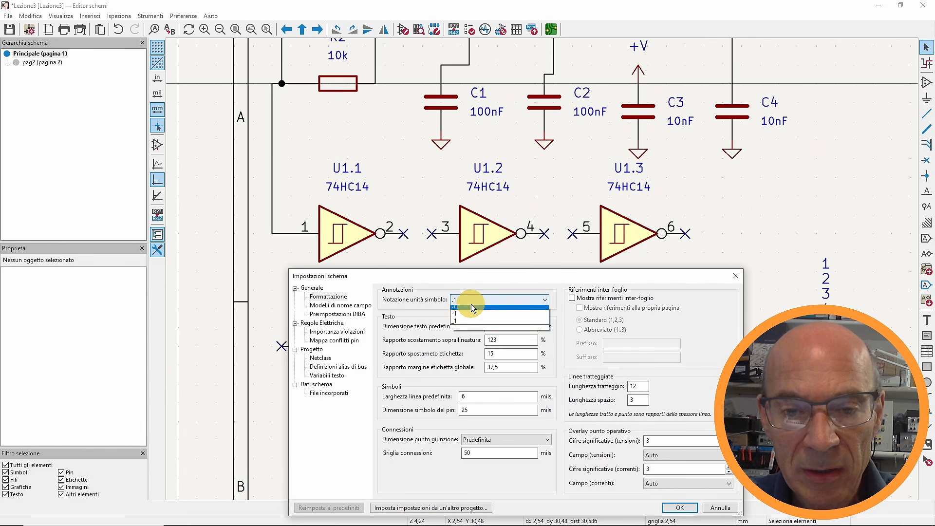
{"action": "left_click", "coordinate": [472, 304]}
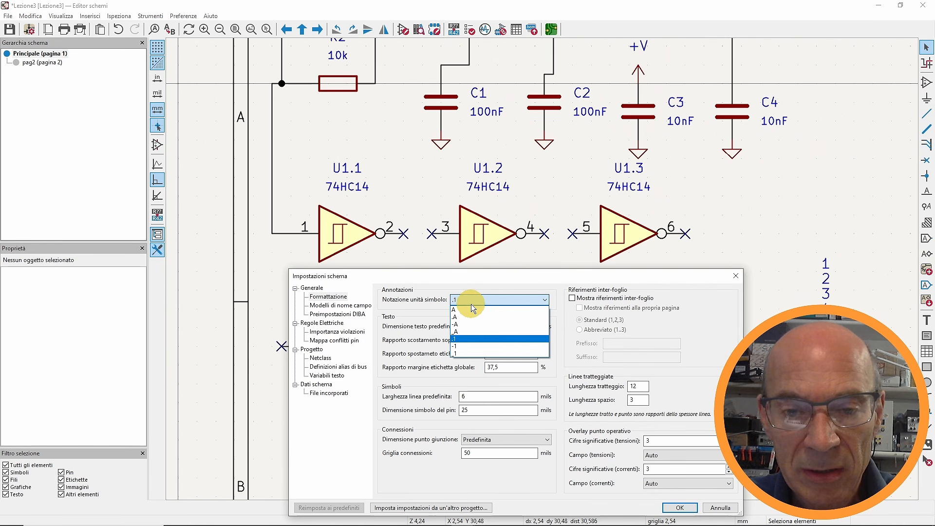
{"action": "left_click", "coordinate": [465, 317]}
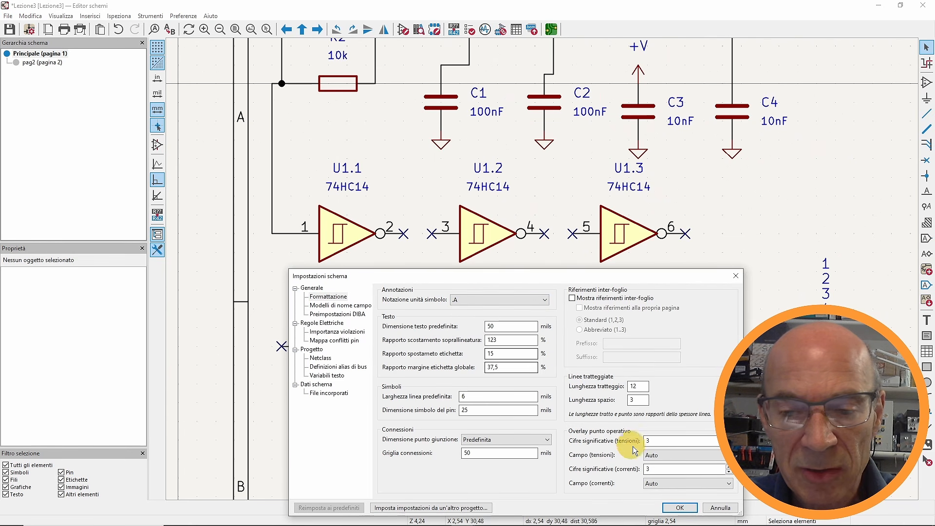
{"action": "left_click", "coordinate": [680, 507]}
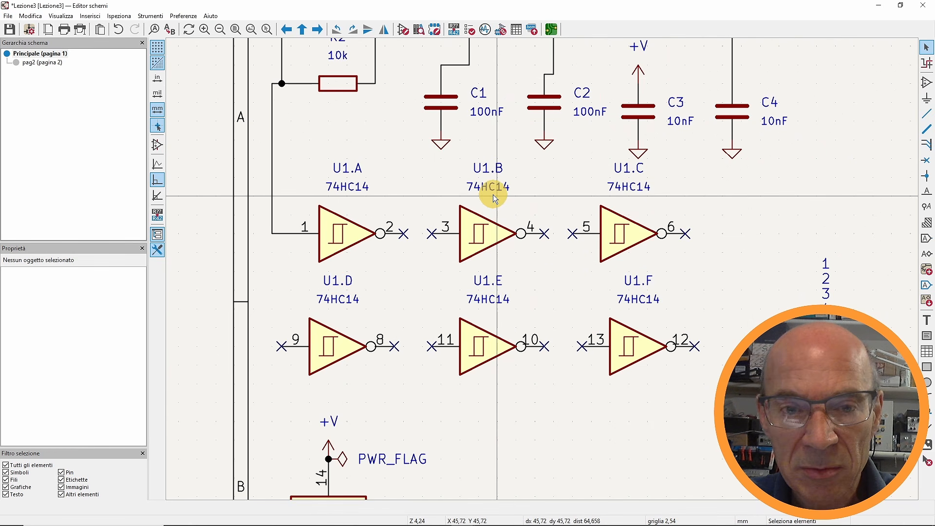
- Restore the symbol unit notation to plain A in the schematic setup and accept the formatting settings
{"action": "left_click", "coordinate": [29, 29]}
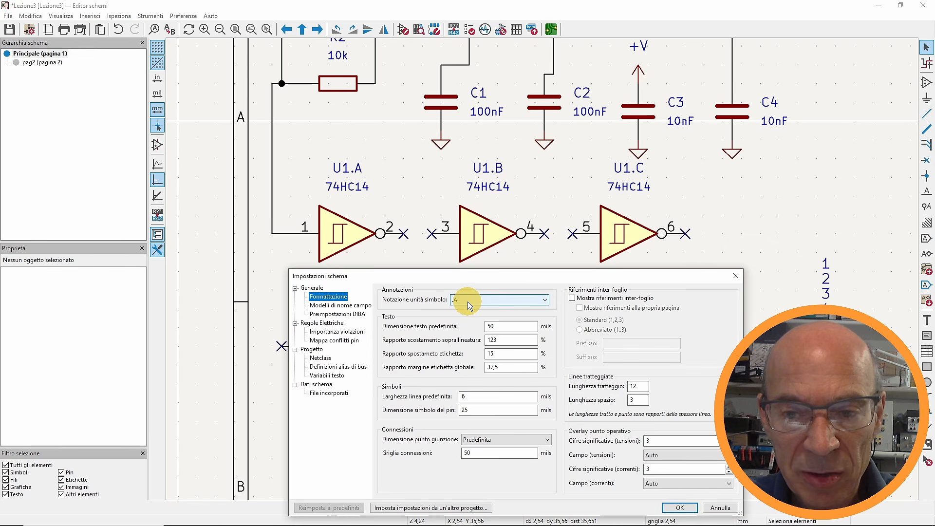
{"action": "left_click", "coordinate": [468, 302]}
{"action": "left_click", "coordinate": [463, 309]}
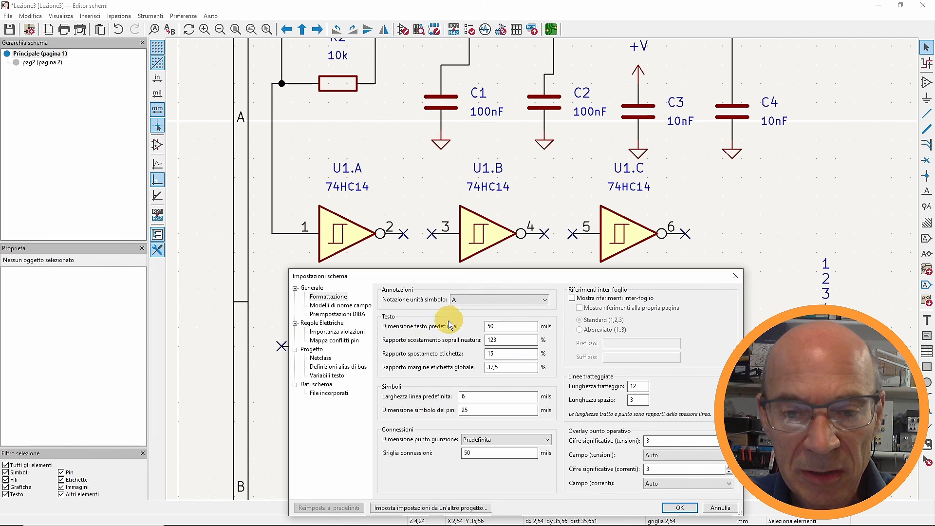
{"action": "left_click_drag", "start_coordinate": [392, 281], "coordinate": [343, 240]}
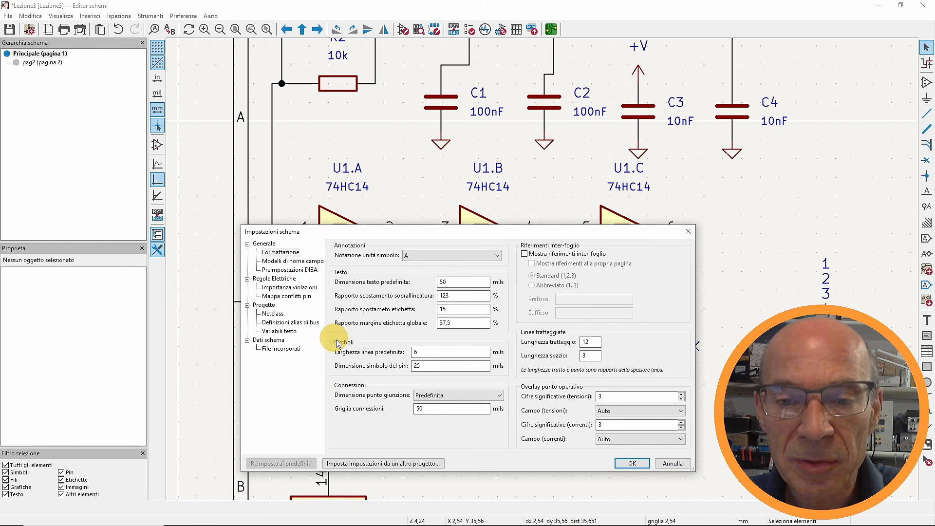
{"action": "left_click", "coordinate": [625, 463]}
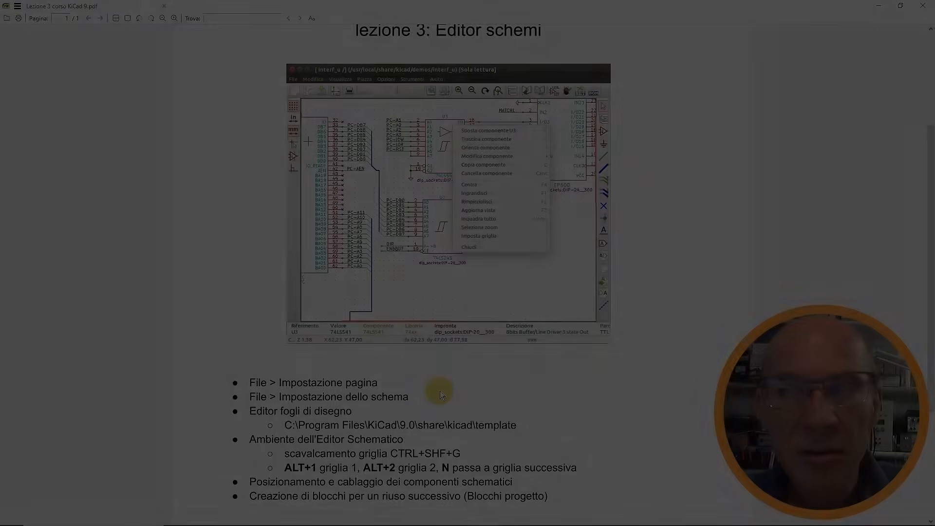